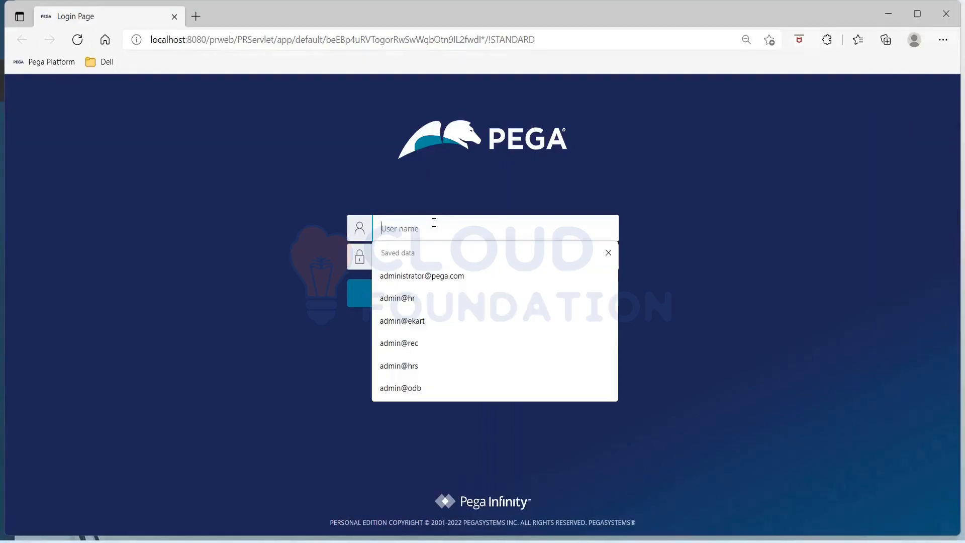
# Log in to Pega Dev Studio with the HR administrator user name and password.
pyautogui.write('admin@hr')
pyautogui.press('Tab')
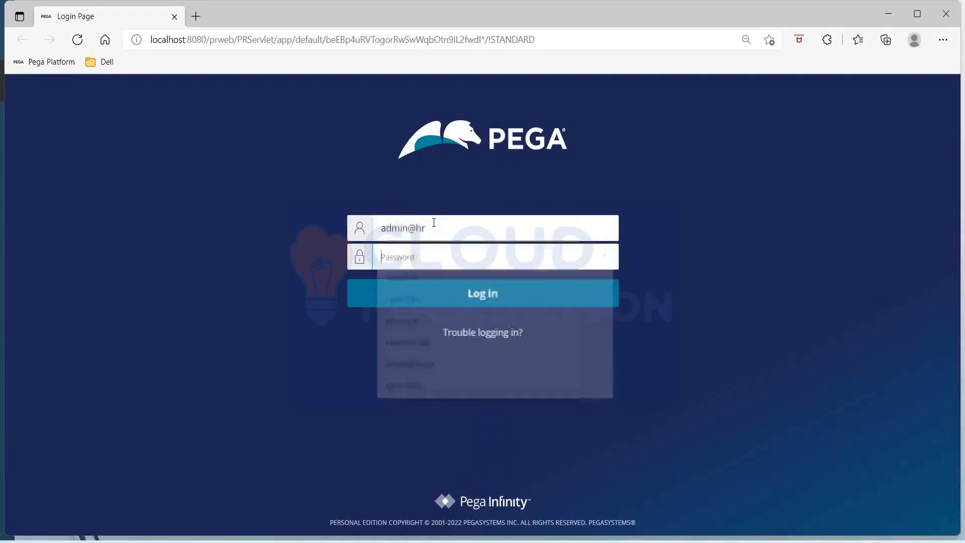
pyautogui.write('rules')
pyautogui.press('Return')
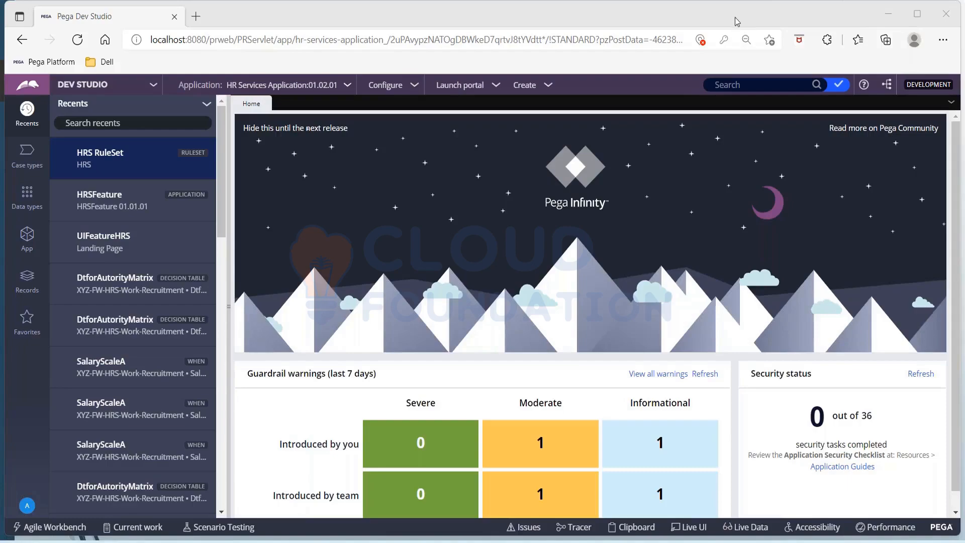
# Open the Recruitment case type from the Case types list.
pyautogui.click(28, 166)
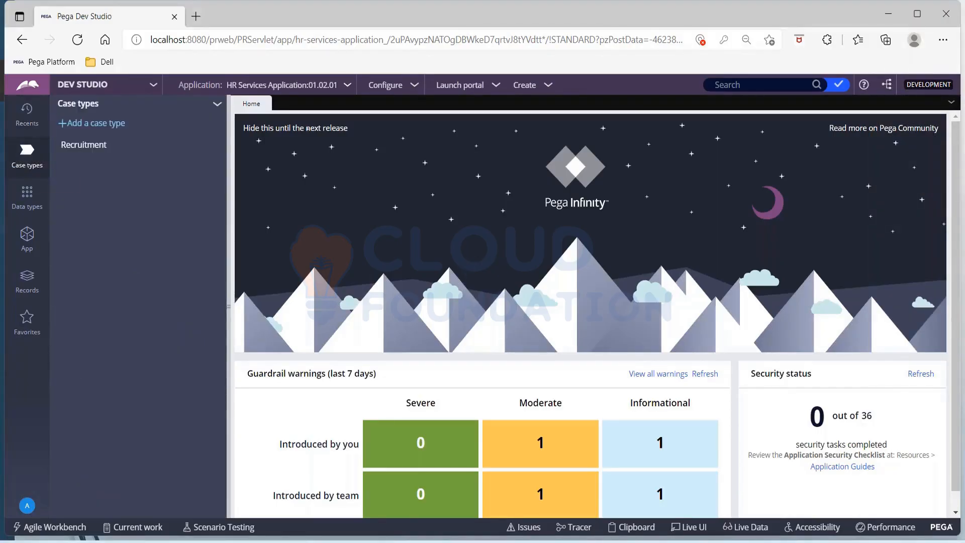
pyautogui.click(82, 153)
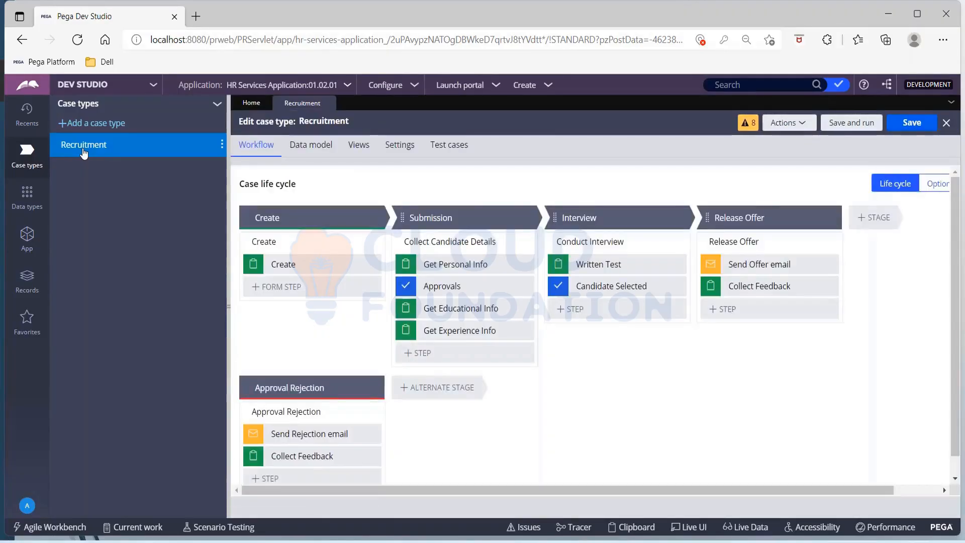
# Review the Get Personal Info step's field view without changes, then show the App class explorer.
pyautogui.click(471, 264)
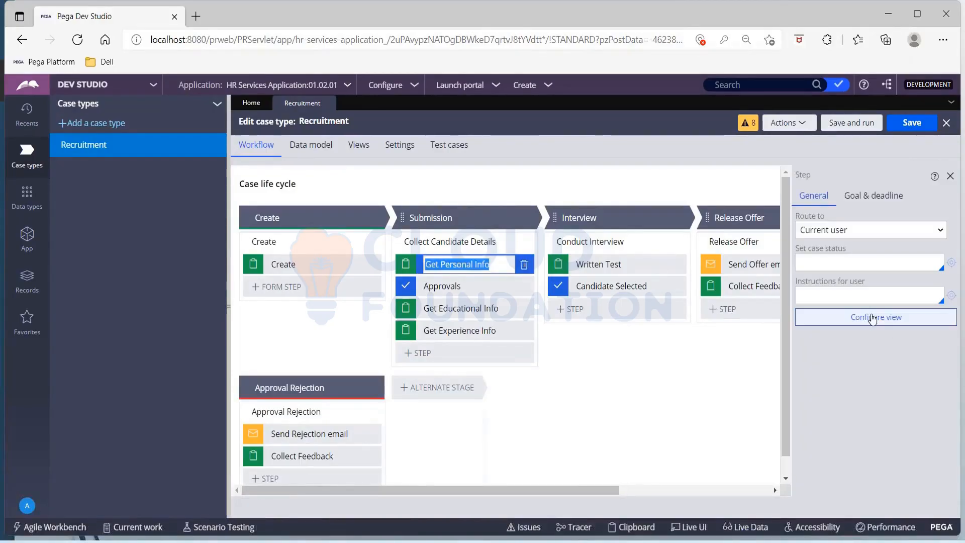
pyautogui.click(872, 317)
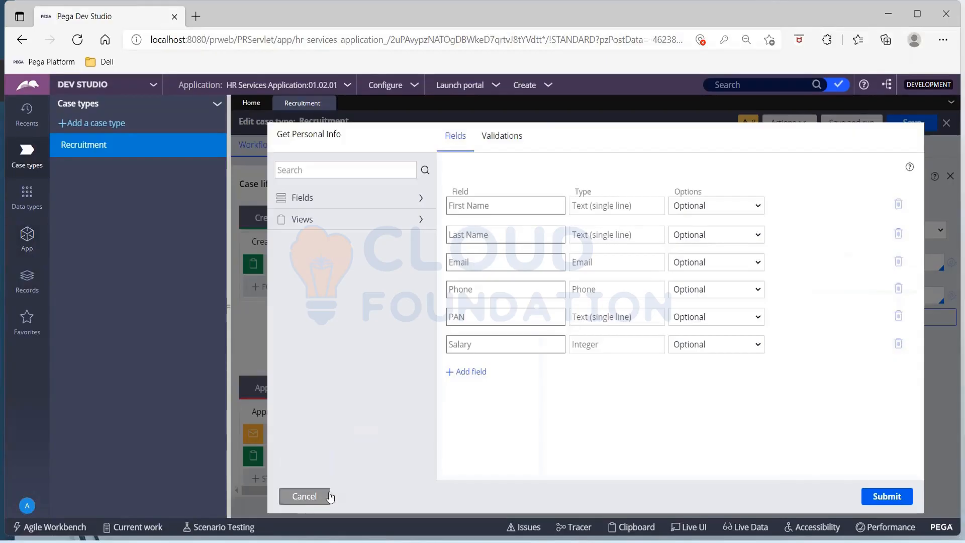
pyautogui.click(304, 496)
pyautogui.click(28, 238)
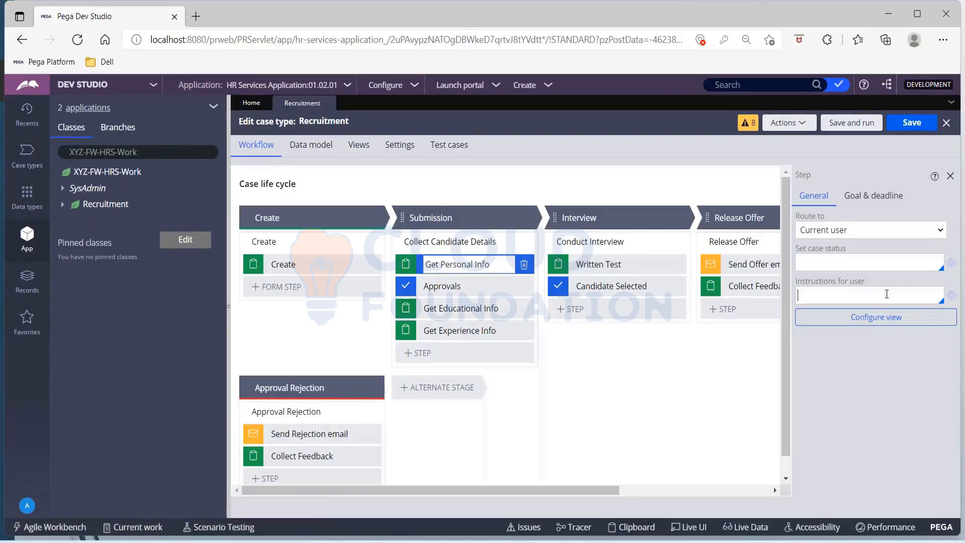
# Set the step's user instructions to 'Please enter the information', save, and expand the Recruitment class.
pyautogui.write('Enter')
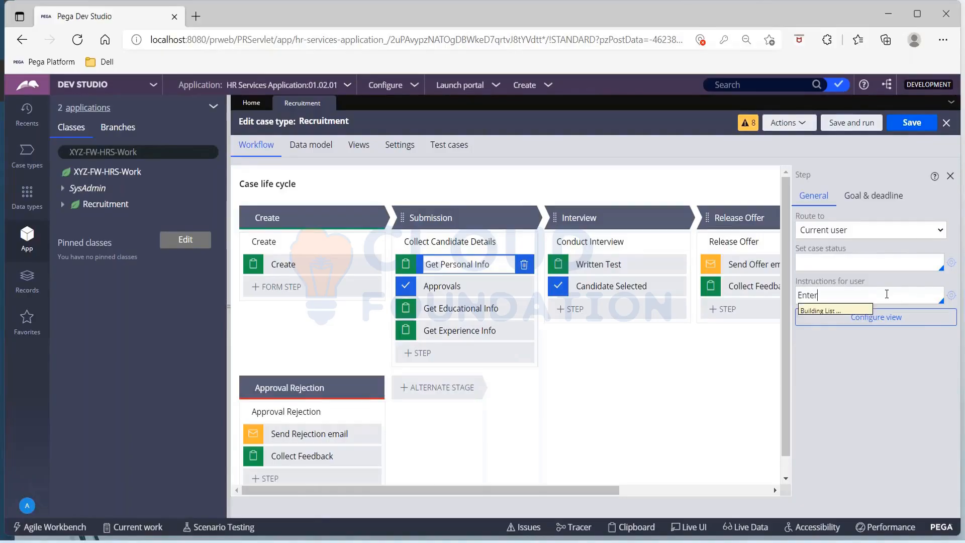
pyautogui.press('BackSpace')
pyautogui.press('BackSpace')
pyautogui.press('BackSpace')
pyautogui.press('BackSpace')
pyautogui.press('BackSpace')
pyautogui.write('Pl')
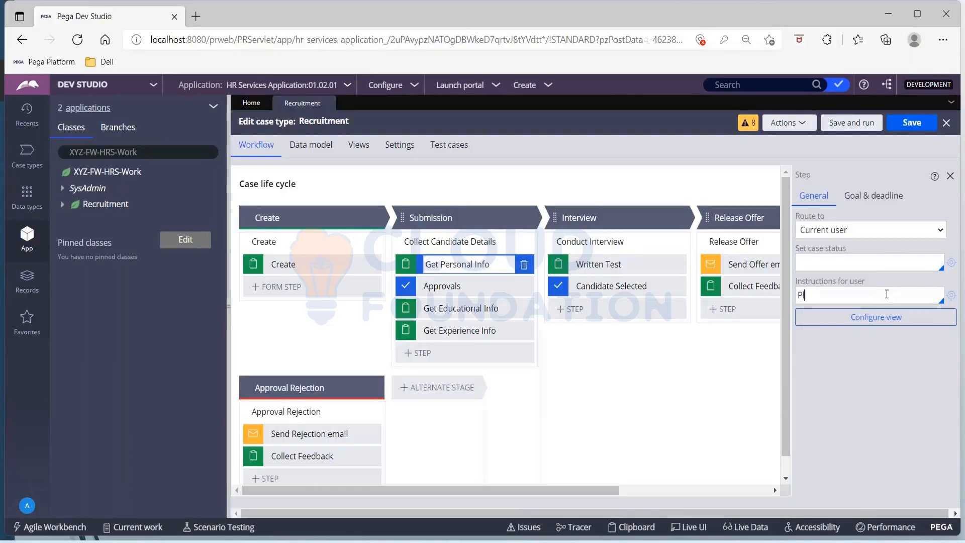
pyautogui.write('ease enter the3 inform')
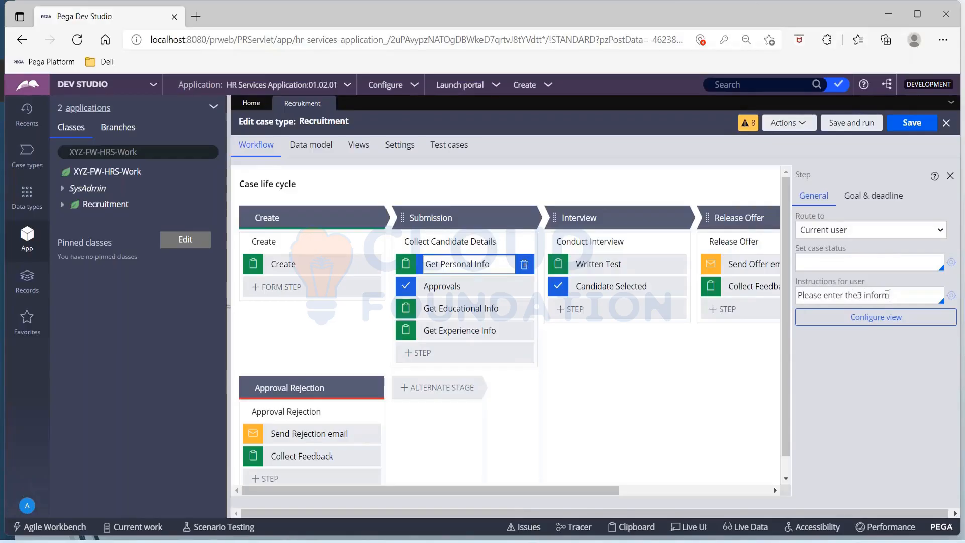
pyautogui.write('ation')
pyautogui.click(860, 295)
pyautogui.press('BackSpace')
pyautogui.click(912, 123)
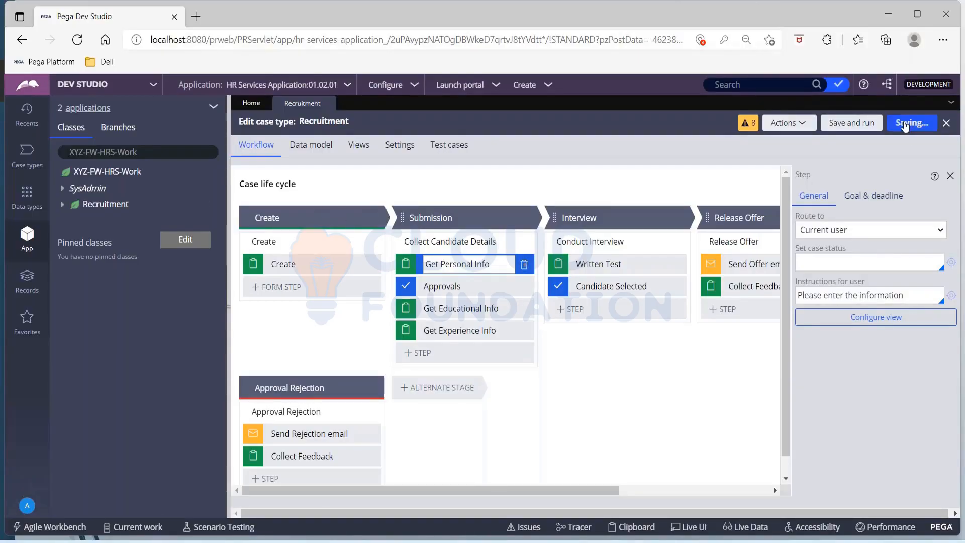
pyautogui.click(63, 204)
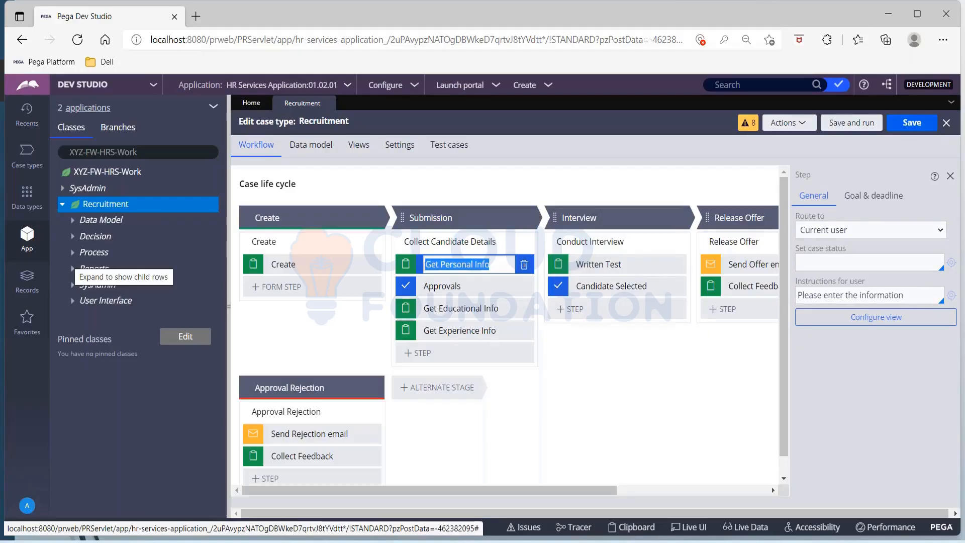
# Expand Recruitment's User Interface > Section rules and open the GetPersonalInfo section.
pyautogui.click(76, 306)
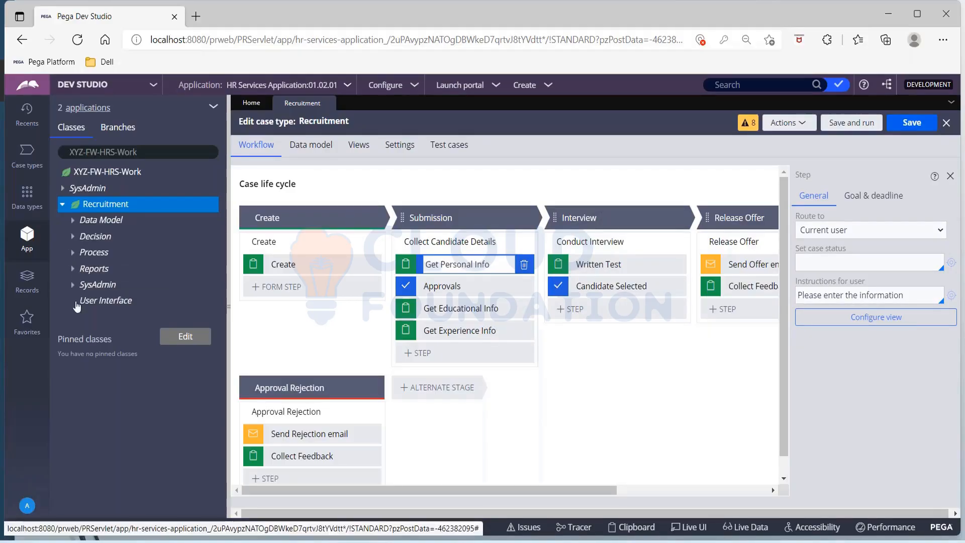
pyautogui.click(76, 305)
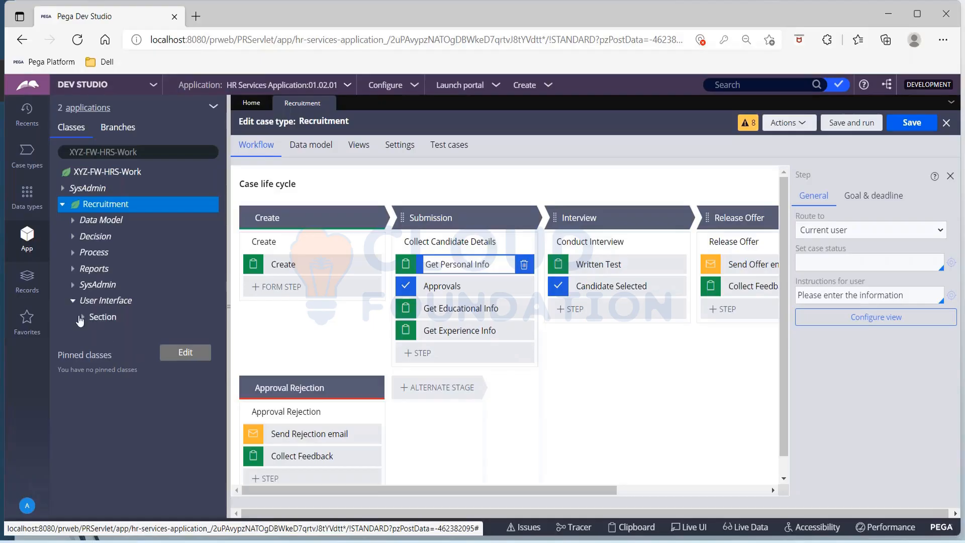
pyautogui.click(80, 318)
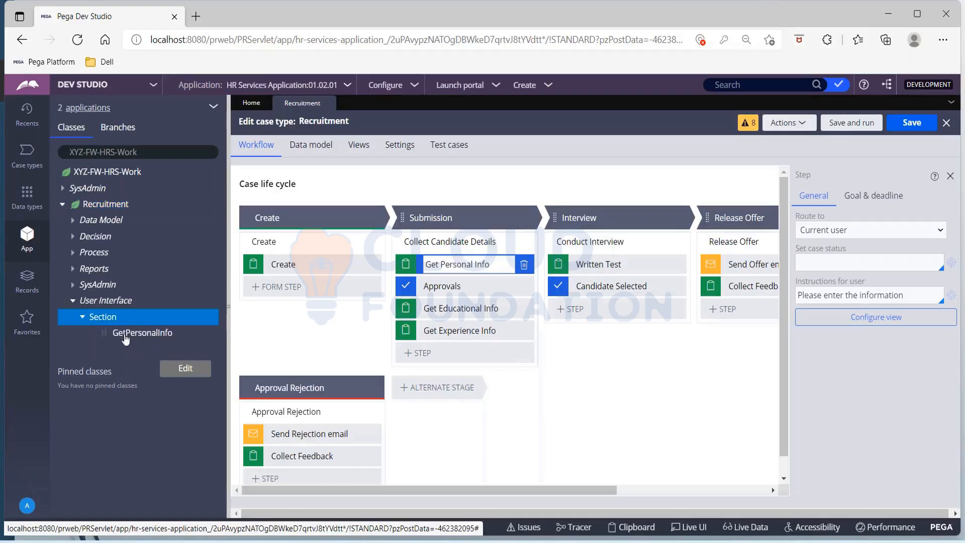
pyautogui.click(125, 334)
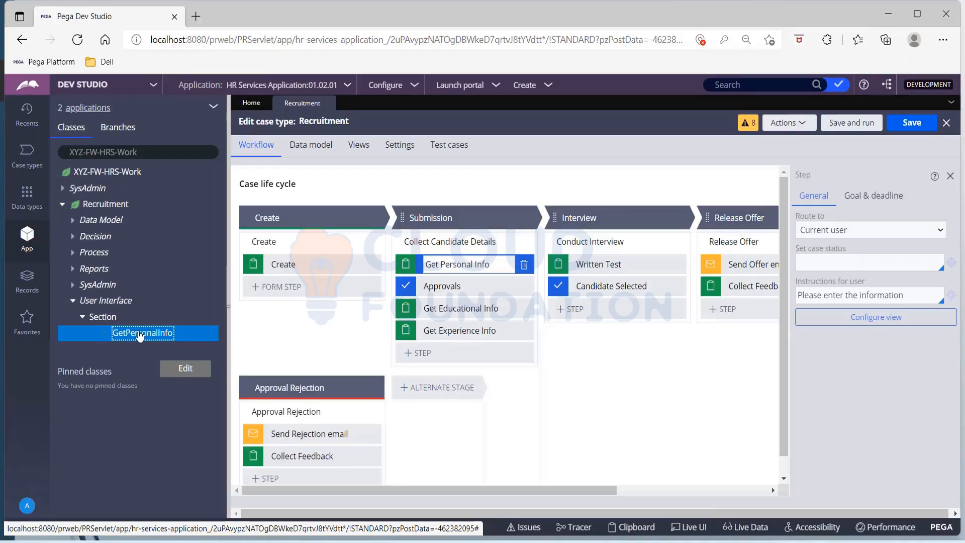
pyautogui.click(140, 333)
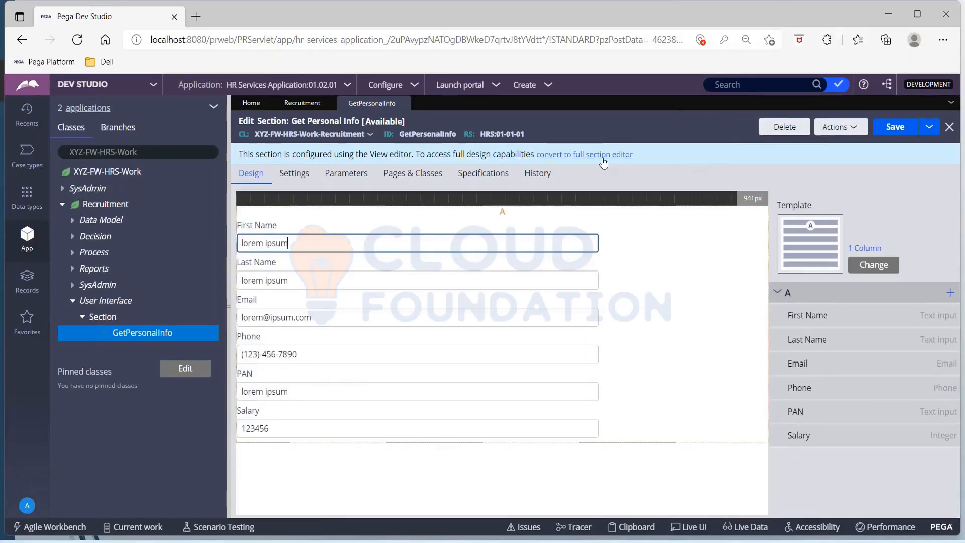
# Convert the Get Personal Info section to the full section editor and confirm the conversion.
pyautogui.click(603, 155)
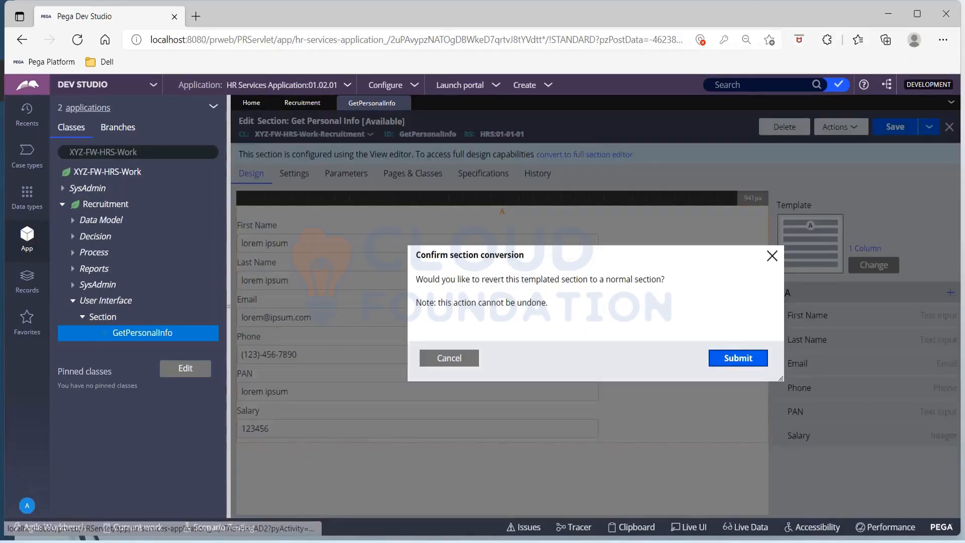
pyautogui.click(746, 359)
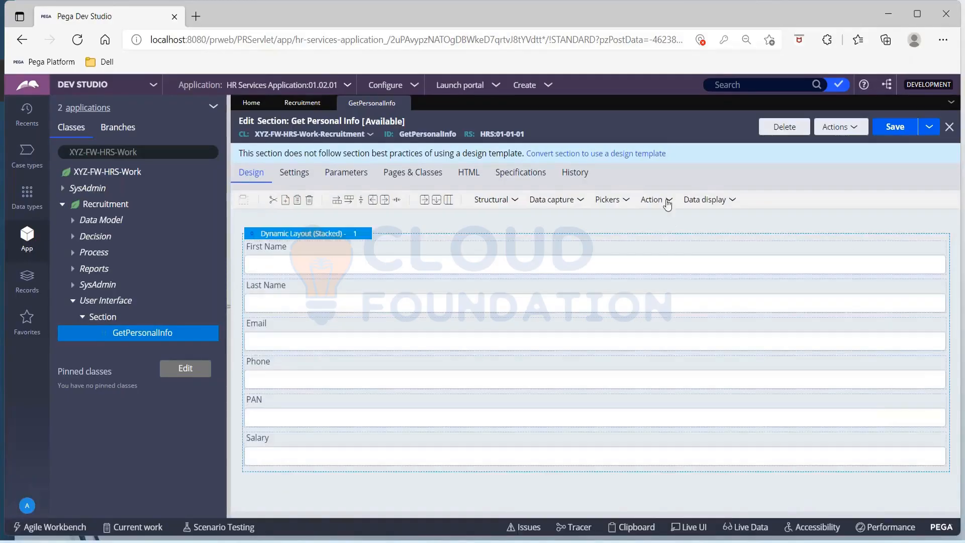
# Add a label reading 'Welcome to HR Services Application' at the top of the layout.
pyautogui.click(732, 202)
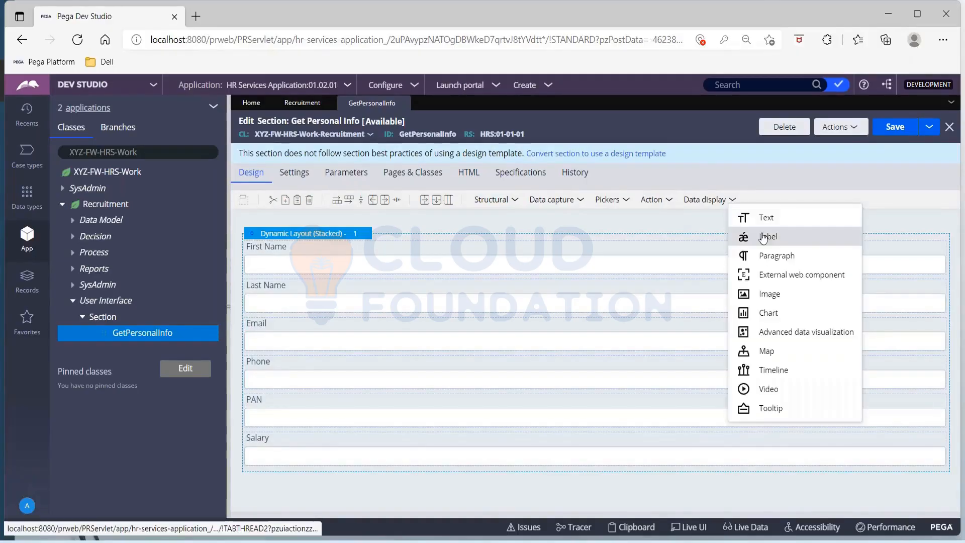
pyautogui.moveTo(764, 239); pyautogui.dragTo(494, 253)
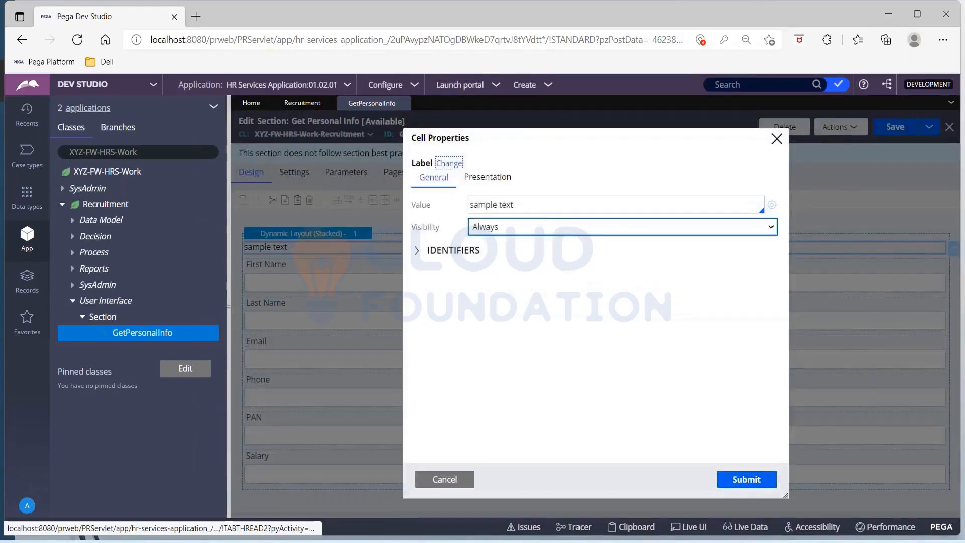
pyautogui.click(555, 207)
pyautogui.press('BackSpace')
pyautogui.press('BackSpace')
pyautogui.press('BackSpace')
pyautogui.press('BackSpace')
pyautogui.press('BackSpace')
pyautogui.press('BackSpace')
pyautogui.press('BackSpace')
pyautogui.press('BackSpace')
pyautogui.press('BackSpace')
pyautogui.press('BackSpace')
pyautogui.press('BackSpace')
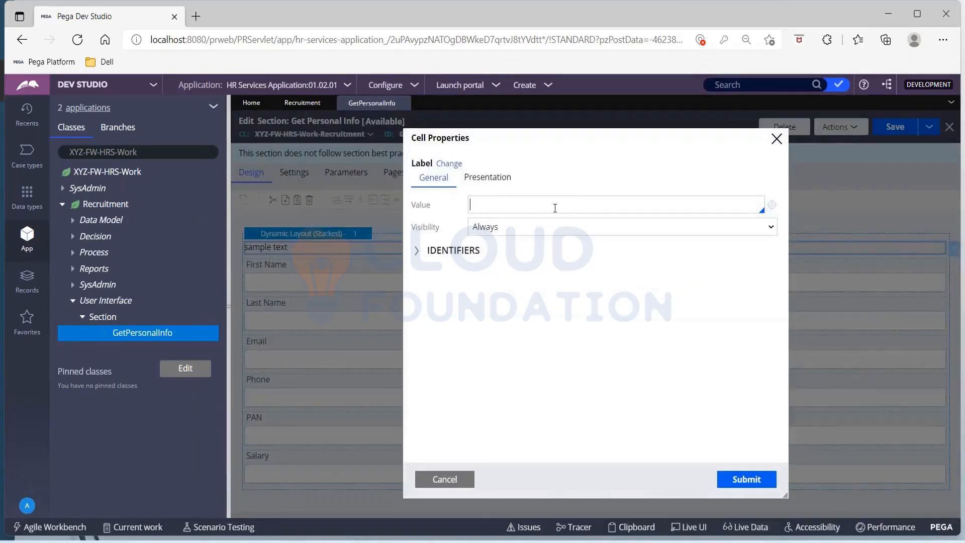
pyautogui.write('Welcome to HR Services Ap')
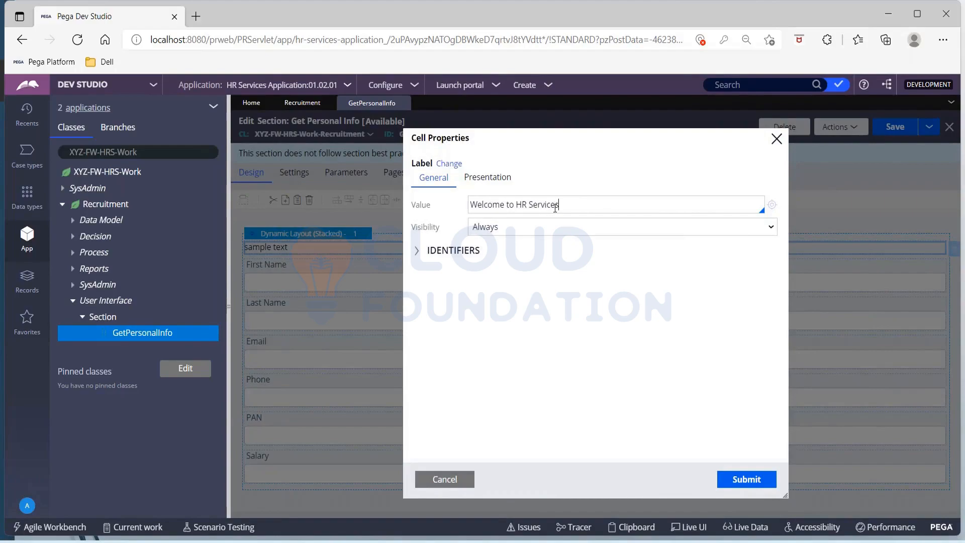
pyautogui.write('plication')
pyautogui.click(732, 481)
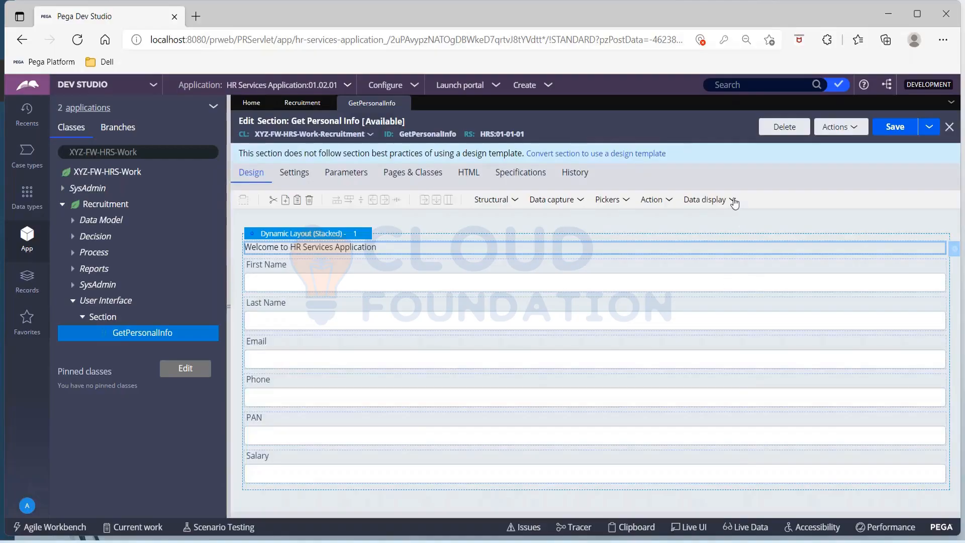
pyautogui.click(732, 200)
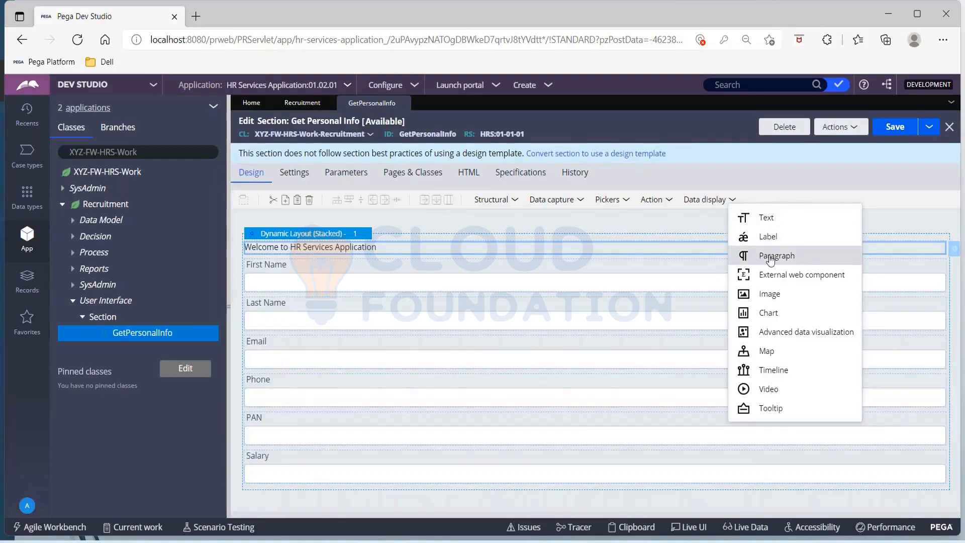
# Place a paragraph cell below the Welcome label and start creating a new paragraph rule for it.
pyautogui.moveTo(768, 256); pyautogui.dragTo(505, 261)
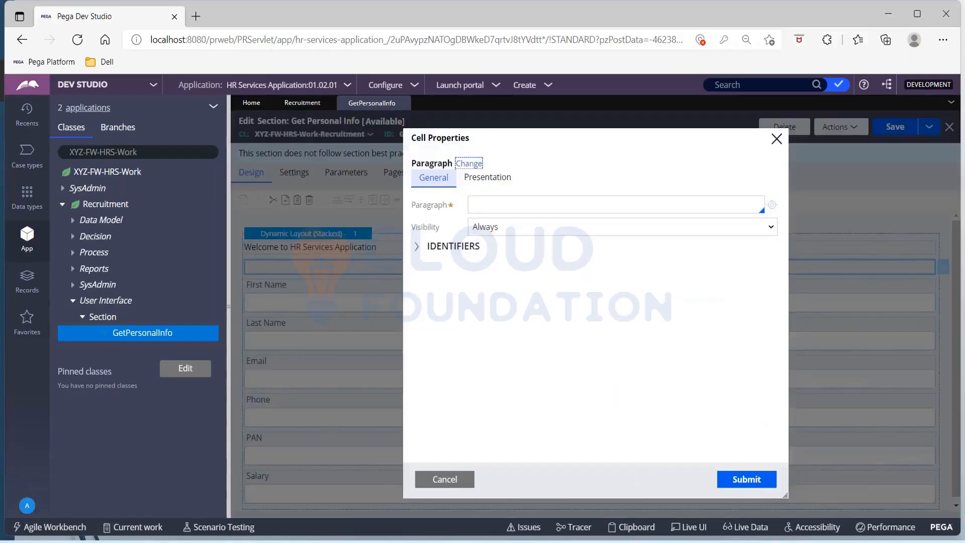
pyautogui.click(491, 206)
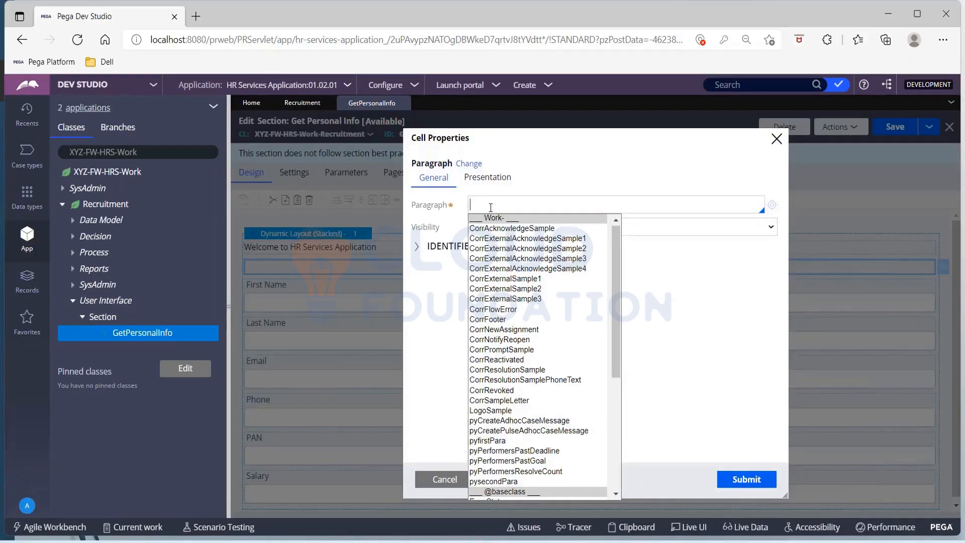
pyautogui.click(772, 205)
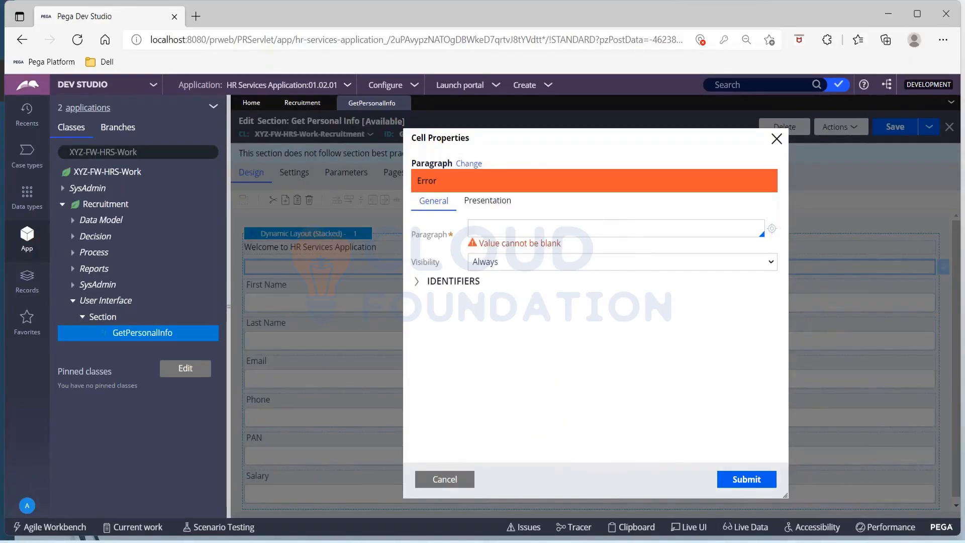
pyautogui.click(772, 229)
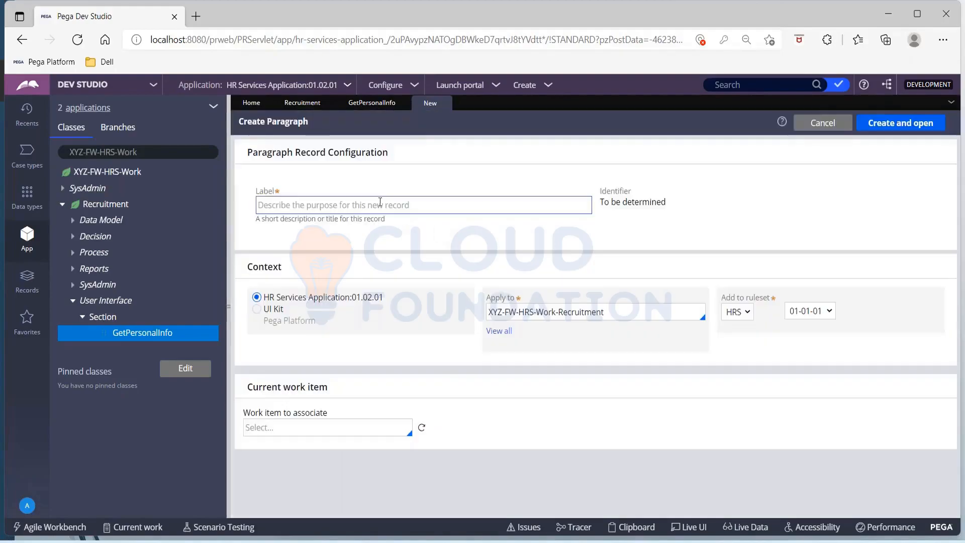
# Create a new paragraph rule labelled 'Sample Para'.
pyautogui.click(380, 203)
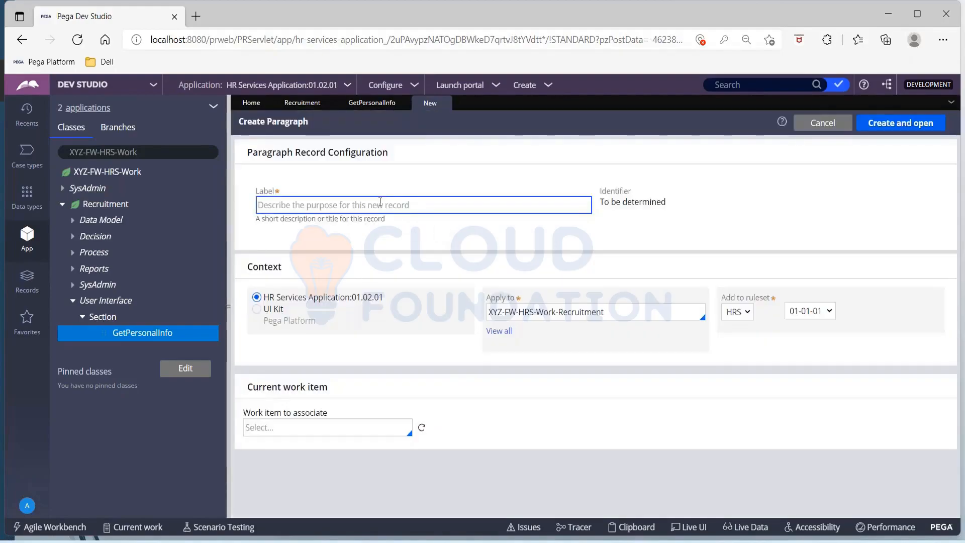
pyautogui.write('Sample')
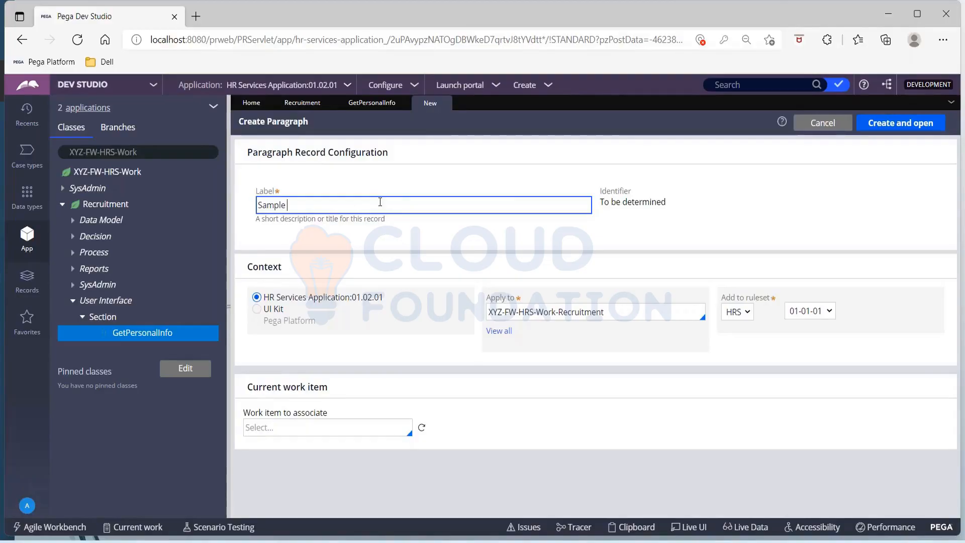
pyautogui.write(' Prara')
pyautogui.press('BackSpace')
pyautogui.press('BackSpace')
pyautogui.press('BackSpace')
pyautogui.write('ara')
pyautogui.click(886, 126)
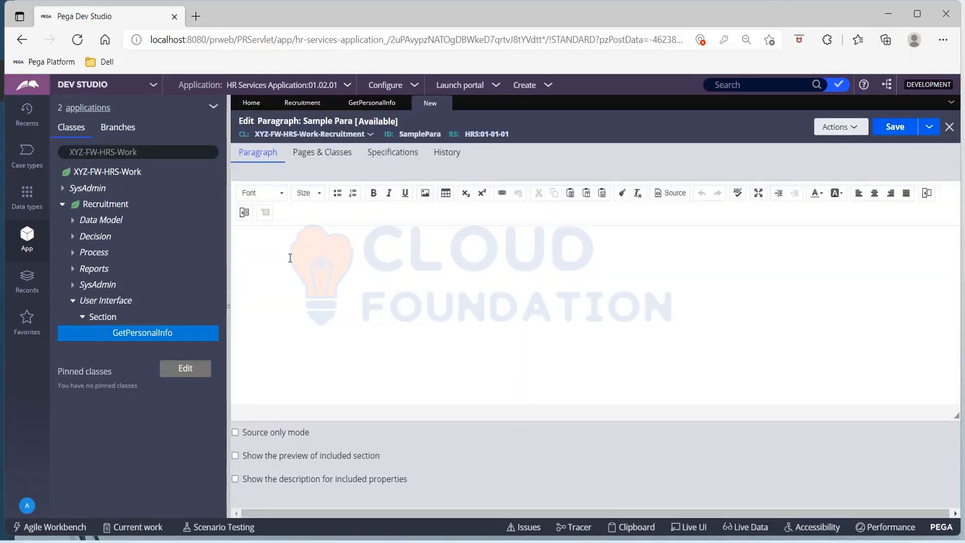
# Enter 'Hi!!!' and 'Welcome to HR Services' as the paragraph text and save it.
pyautogui.write('i!!!')
pyautogui.press('Return')
pyautogui.write('Welcome t')
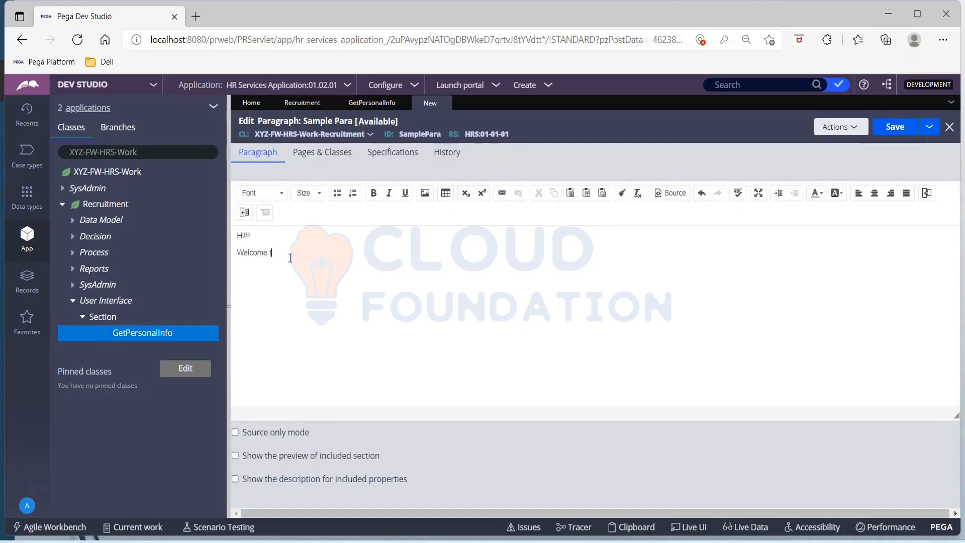
pyautogui.write('o HR Services')
pyautogui.click(903, 120)
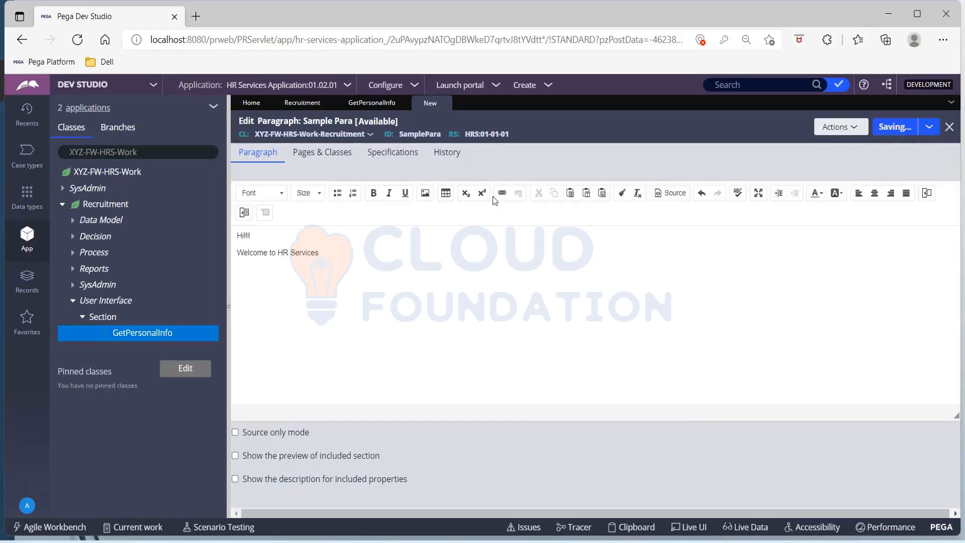
# Set the section's paragraph cell to SamplePara and save the Get Personal Info section.
pyautogui.click(375, 102)
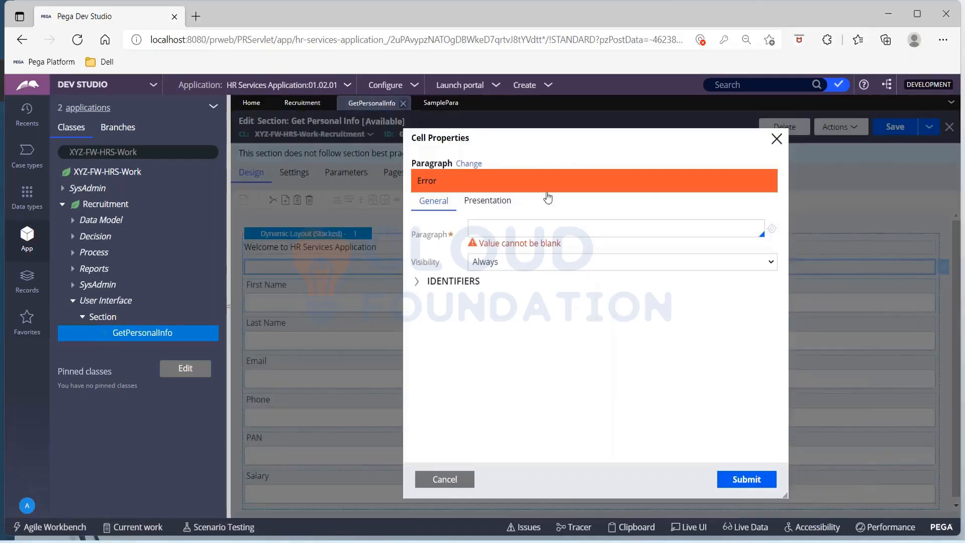
pyautogui.click(511, 230)
pyautogui.click(490, 252)
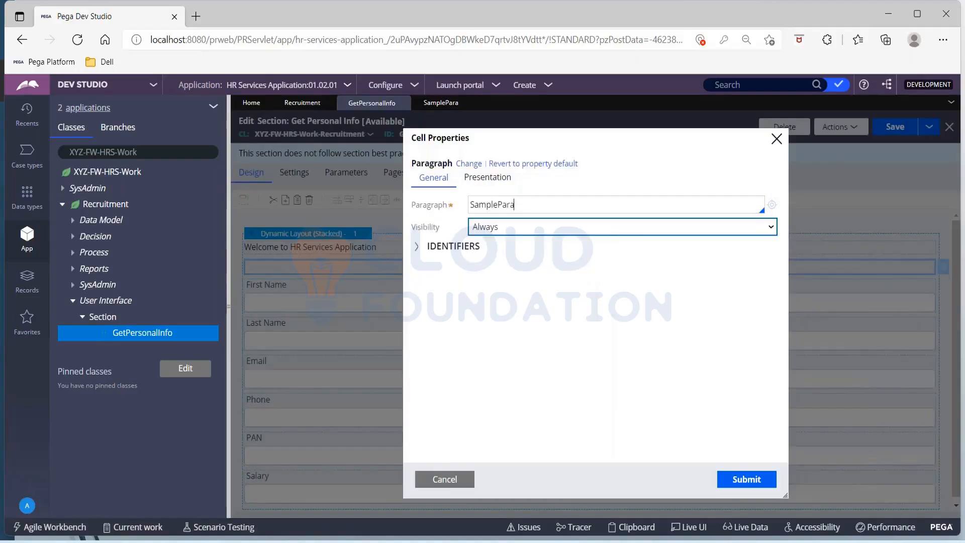
pyautogui.click(749, 482)
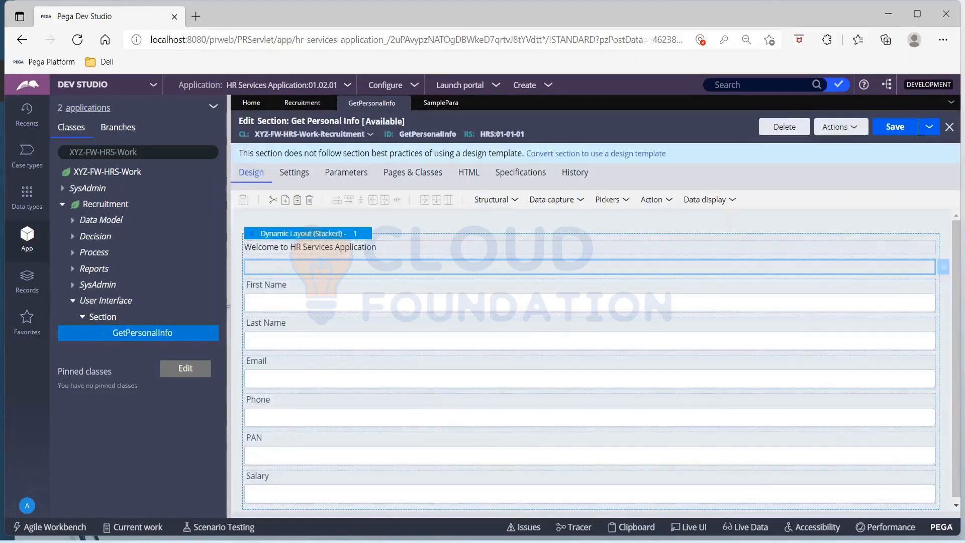
pyautogui.click(893, 131)
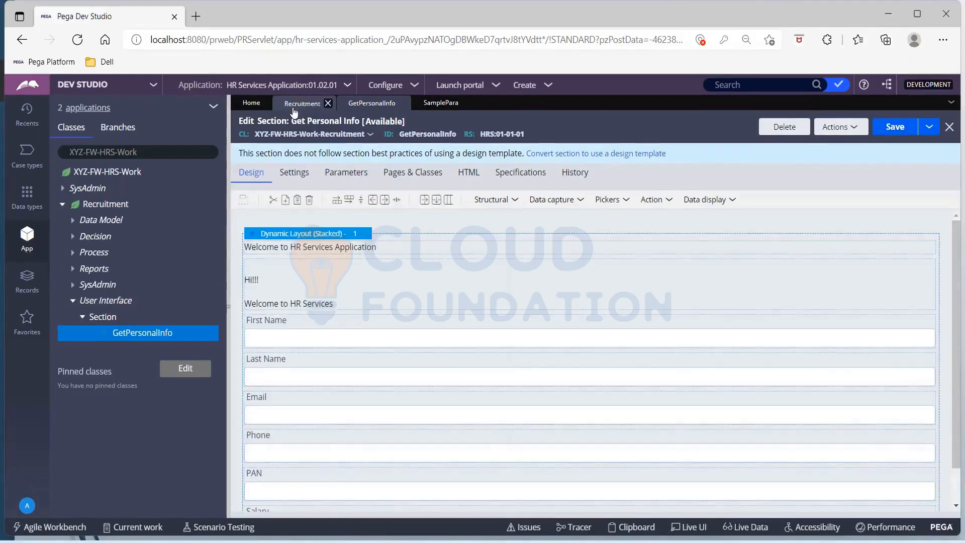
# Switch to the Recruitment case type and save it.
pyautogui.click(294, 107)
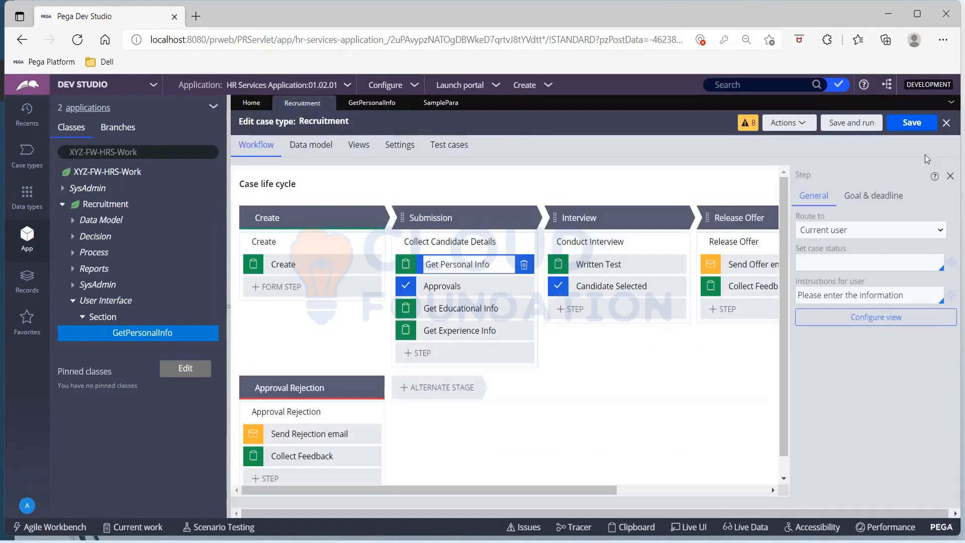
pyautogui.click(913, 126)
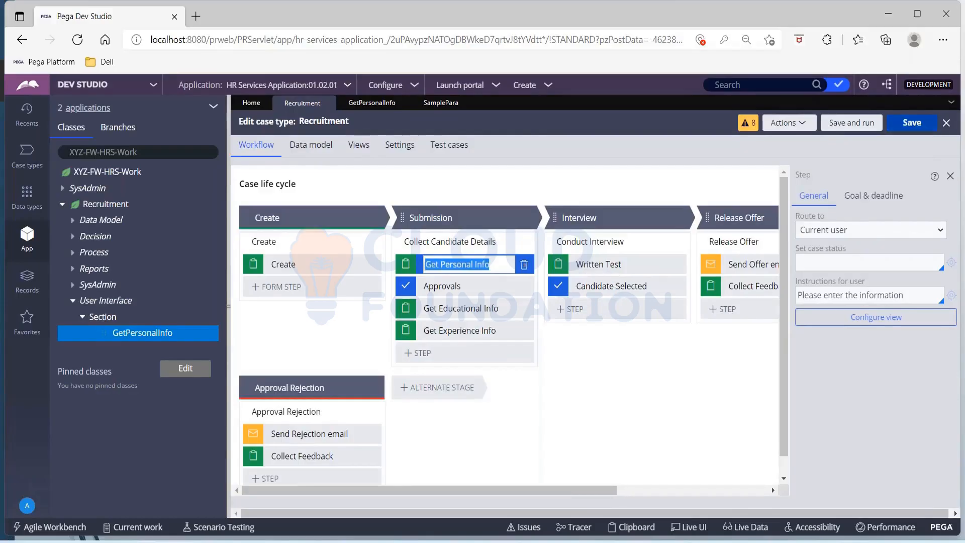
pyautogui.click(416, 86)
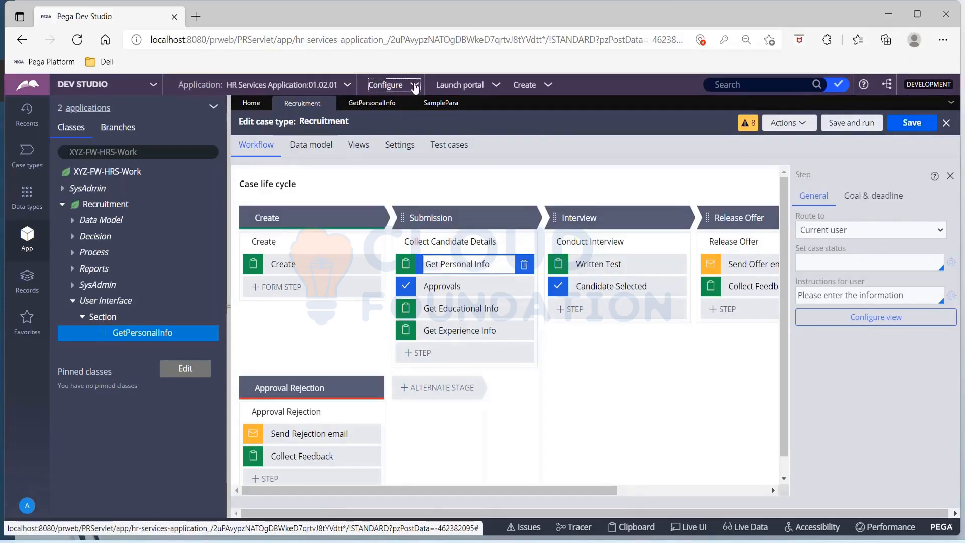
# Go to Configure > User Interface > Application readiness > Localization.
pyautogui.click(415, 87)
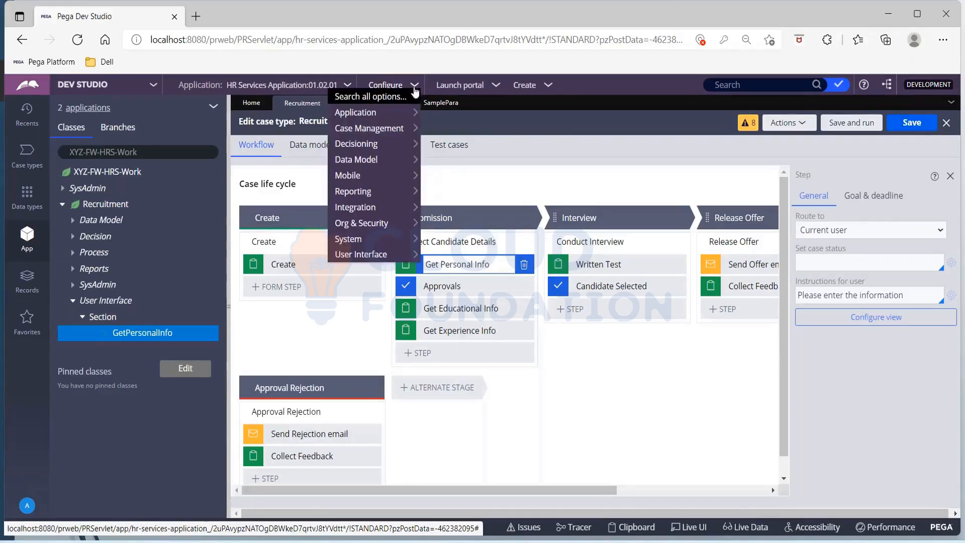
pyautogui.moveTo(405, 116)
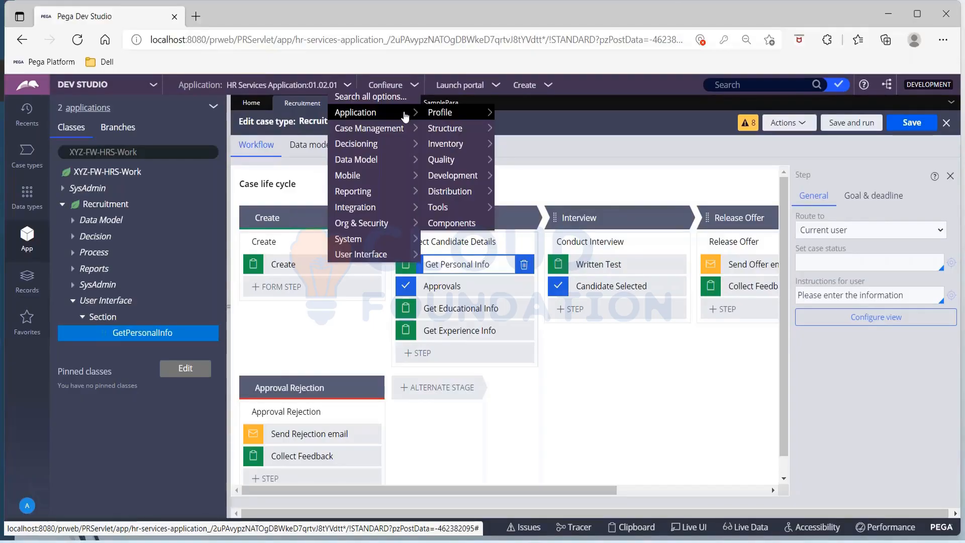
pyautogui.moveTo(405, 154)
pyautogui.moveTo(402, 256)
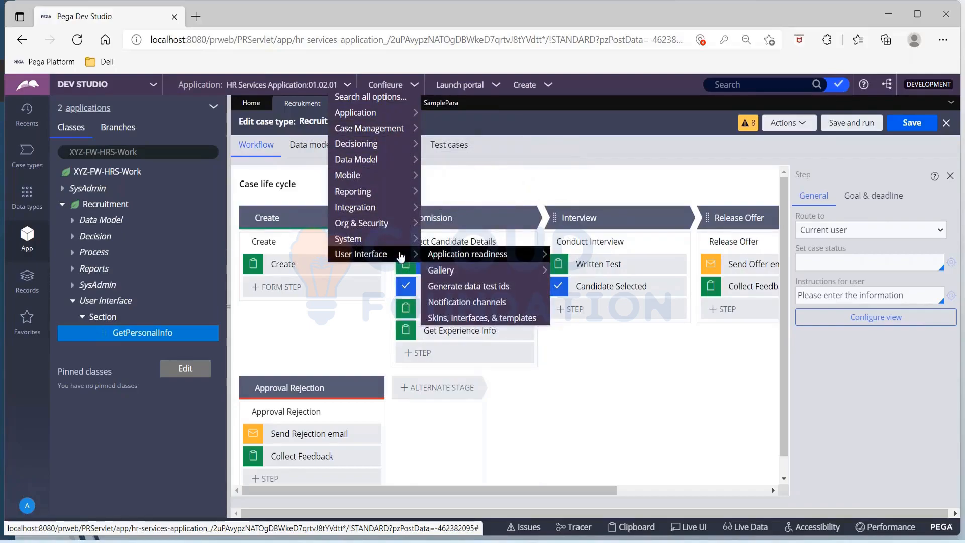
pyautogui.moveTo(463, 259)
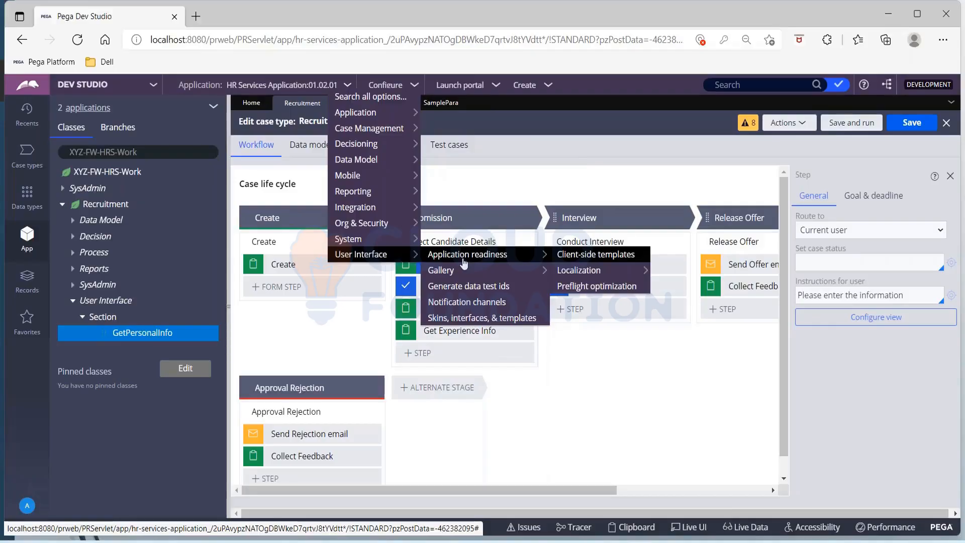
pyautogui.moveTo(580, 273)
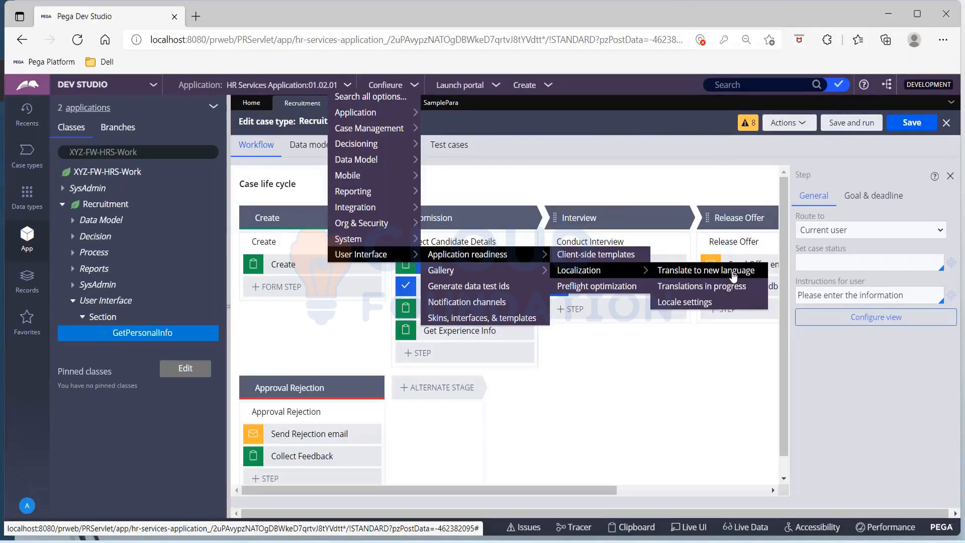
# Start Translate to new language, add Hindi (HI) as the target, and continue to ruleset selection.
pyautogui.click(734, 271)
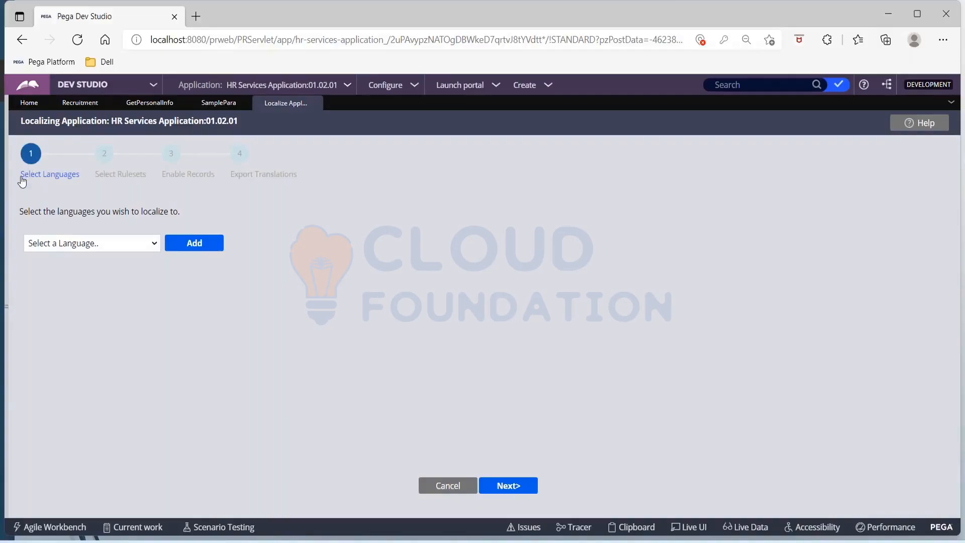
pyautogui.click(143, 242)
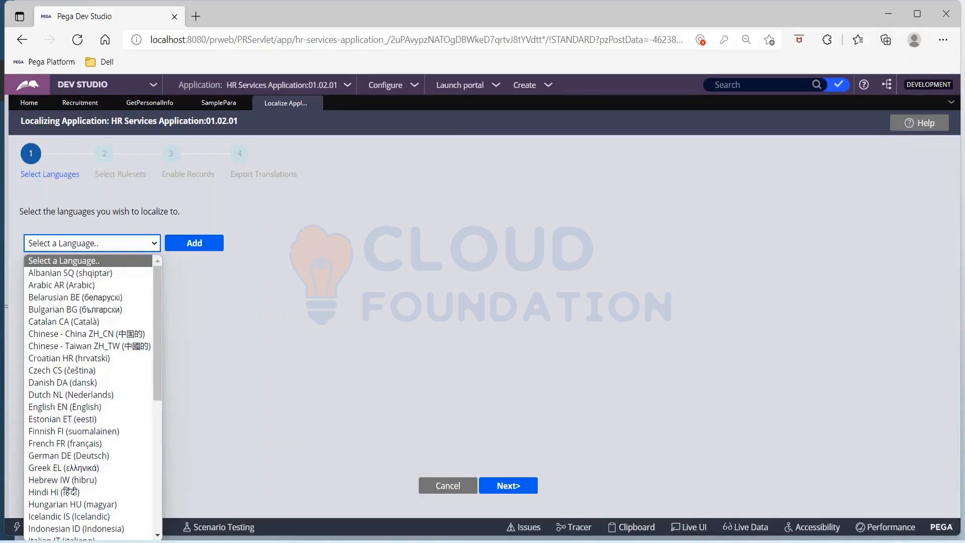
pyautogui.click(74, 493)
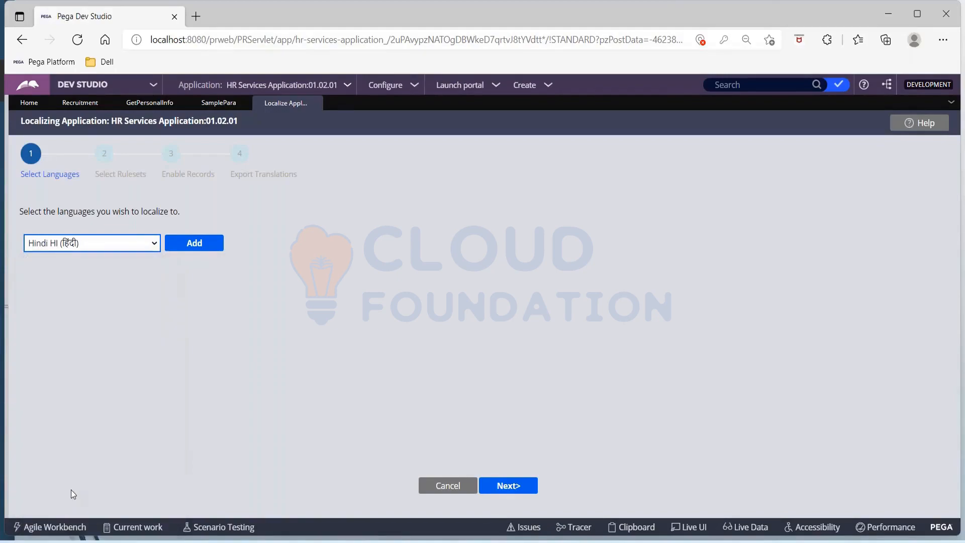
pyautogui.click(217, 249)
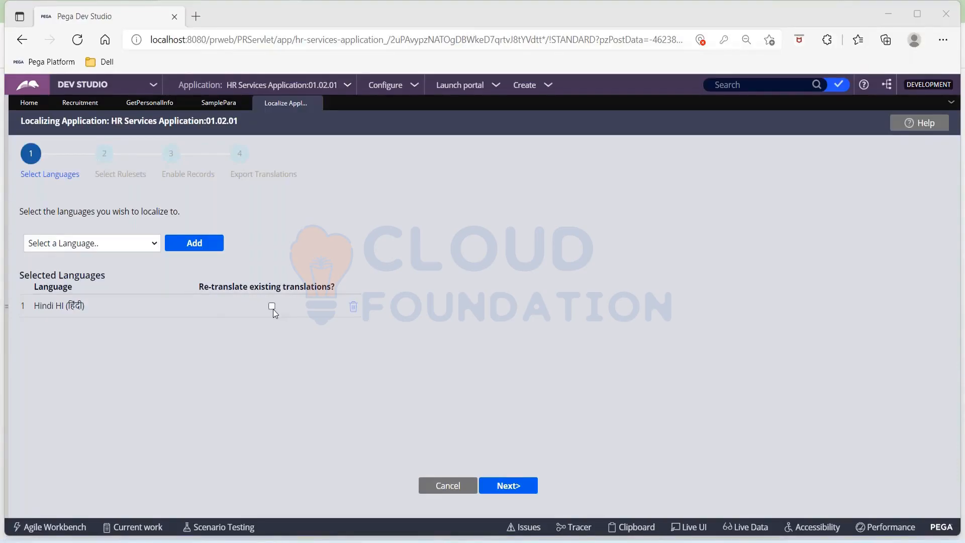
pyautogui.click(514, 486)
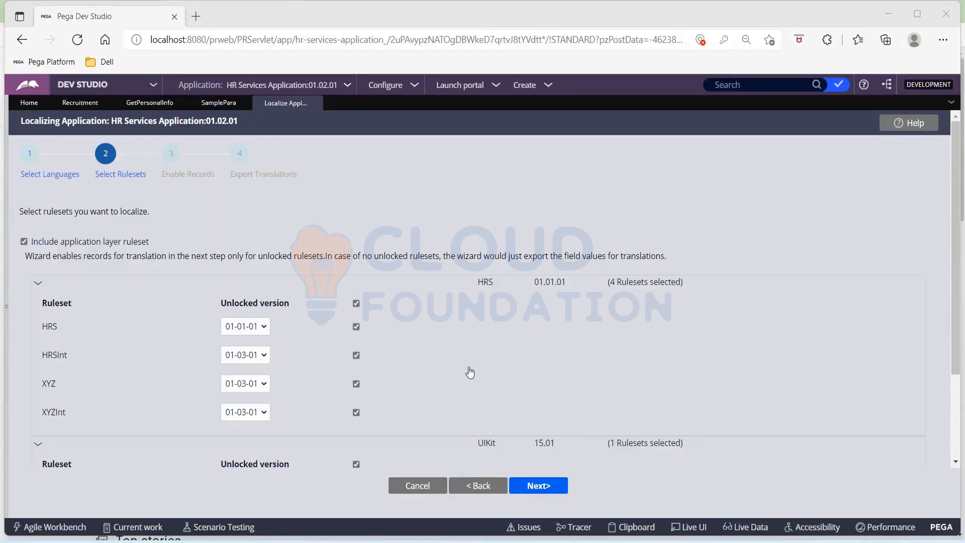
# Review the HRSInt and UI-Kit-7 ruleset versions, then advance to step 3, Enable Records.
pyautogui.scroll(-2, 470, 372)
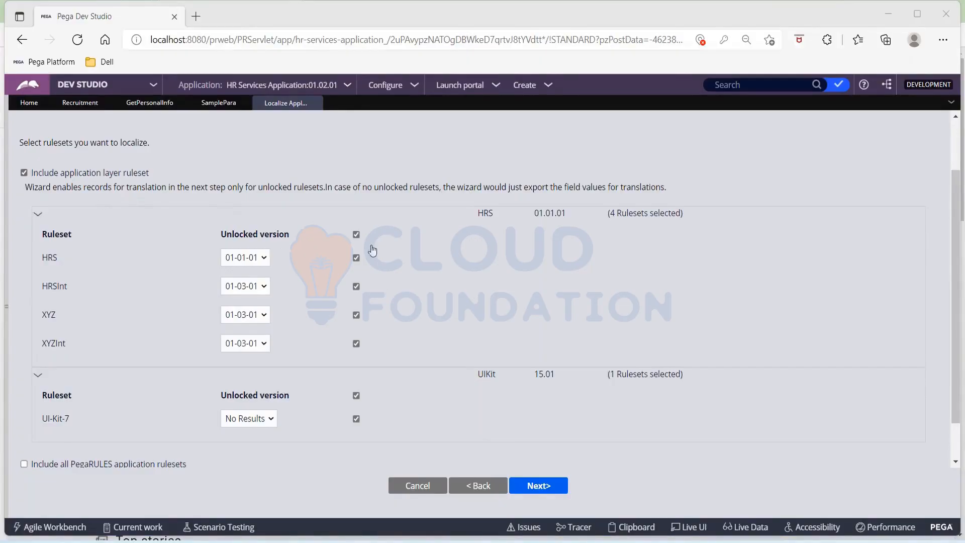
pyautogui.scroll(-1, 508, 307)
pyautogui.scroll(-2, 508, 307)
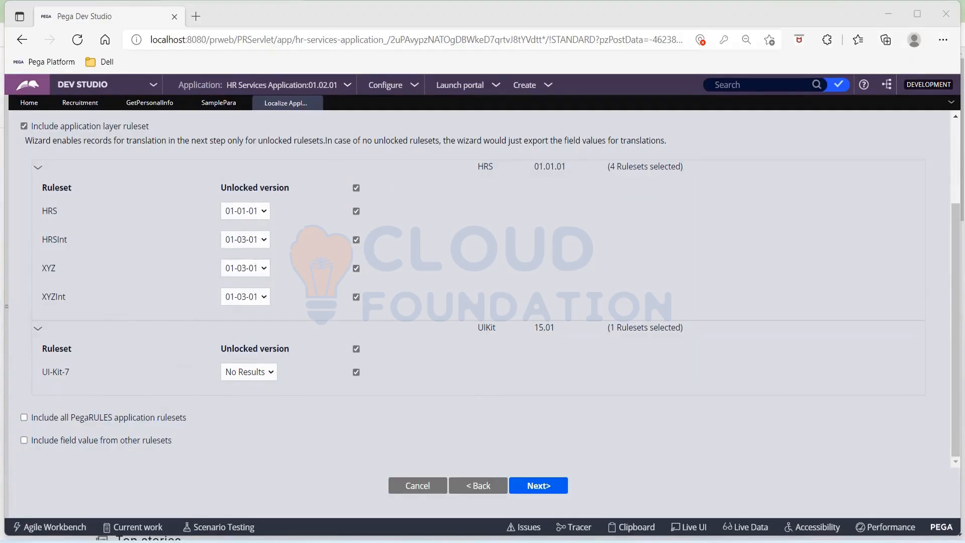
pyautogui.click(248, 238)
pyautogui.click(257, 373)
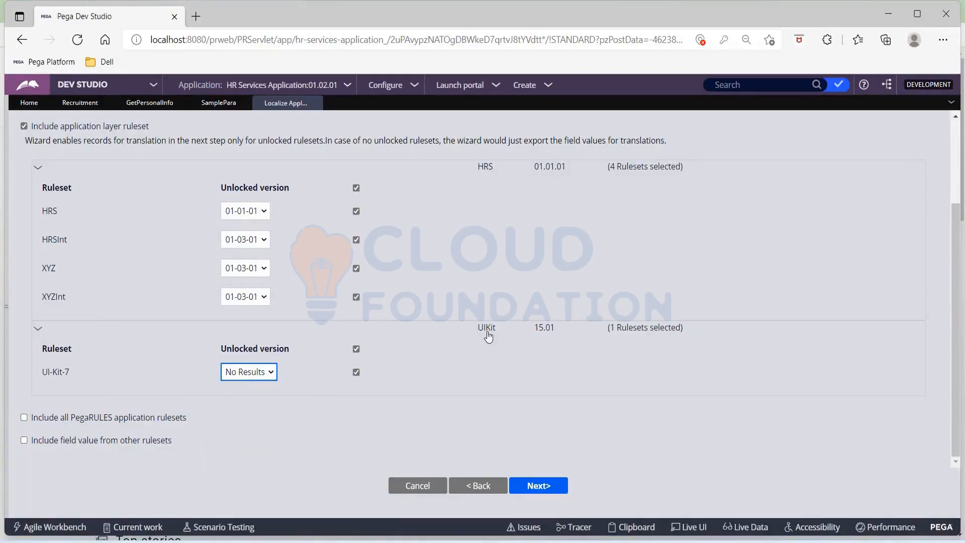
pyautogui.scroll(1, 486, 333)
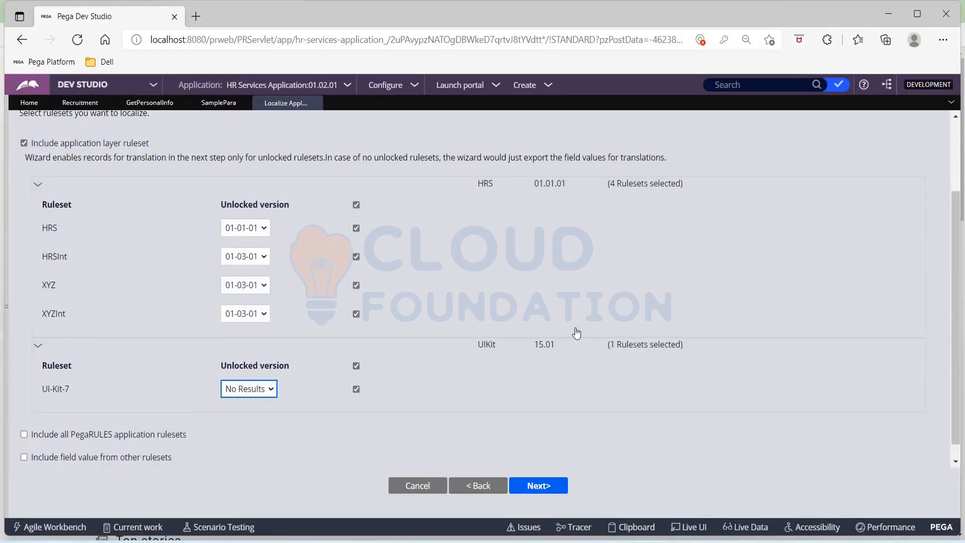
pyautogui.scroll(2, 576, 333)
pyautogui.scroll(-3, 577, 333)
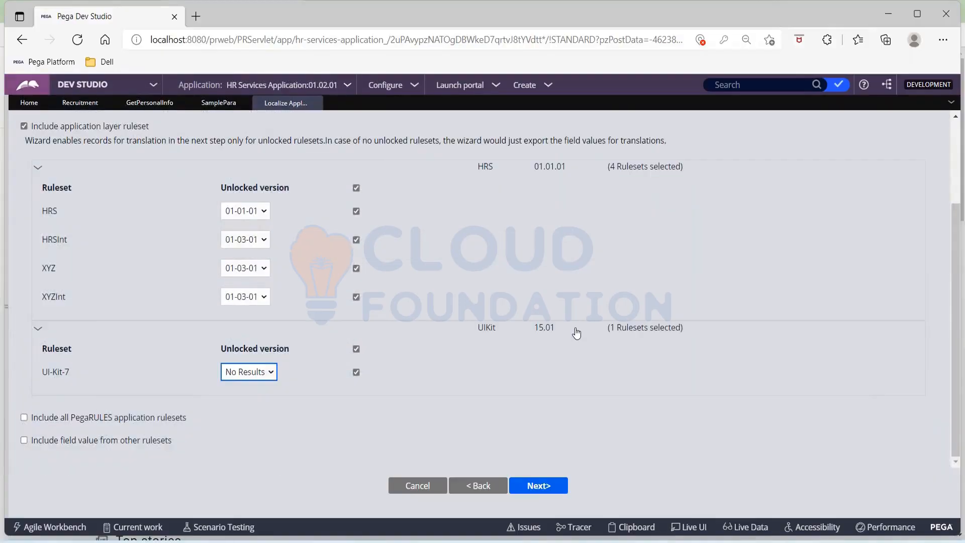
pyautogui.scroll(7, 576, 333)
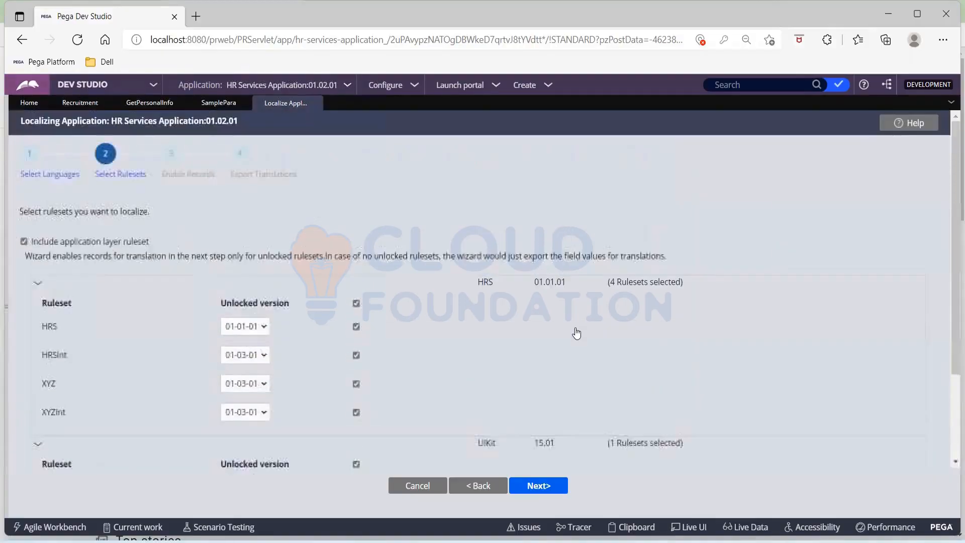
pyautogui.scroll(-7, 576, 333)
pyautogui.click(547, 485)
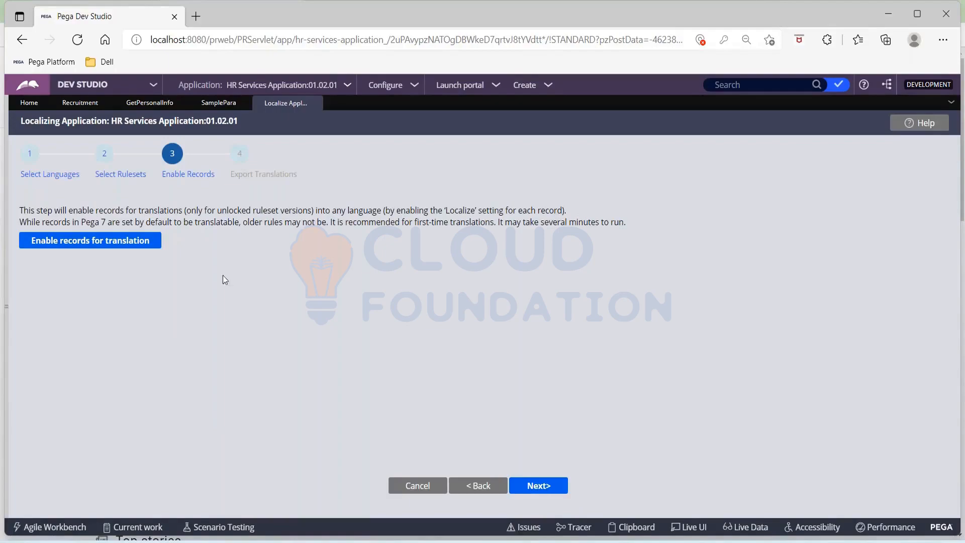
# Return the wizard to step 2, Select Rulesets.
pyautogui.click(498, 485)
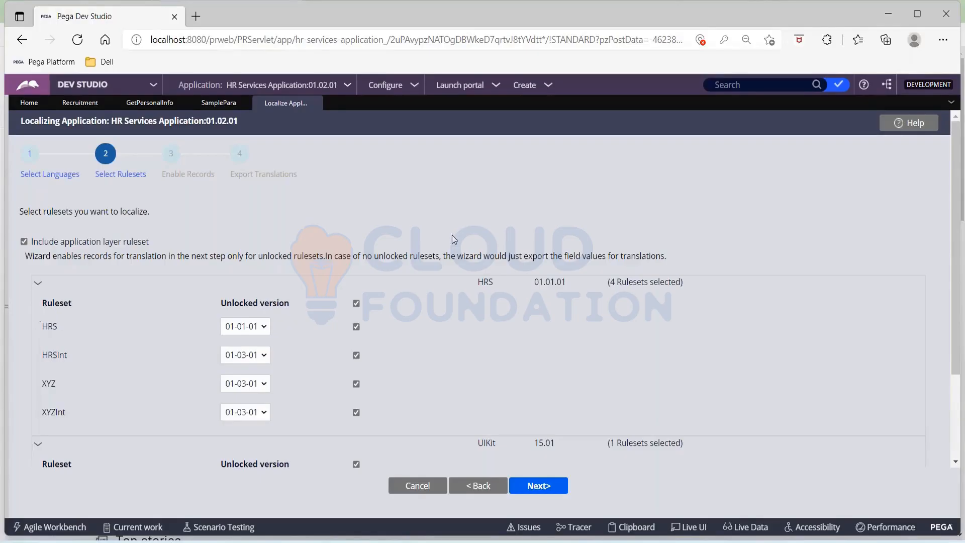
# Keep HRS at unlocked version 01-01-01 and leave UI-Kit-7 unchecked.
pyautogui.scroll(-2, 452, 311)
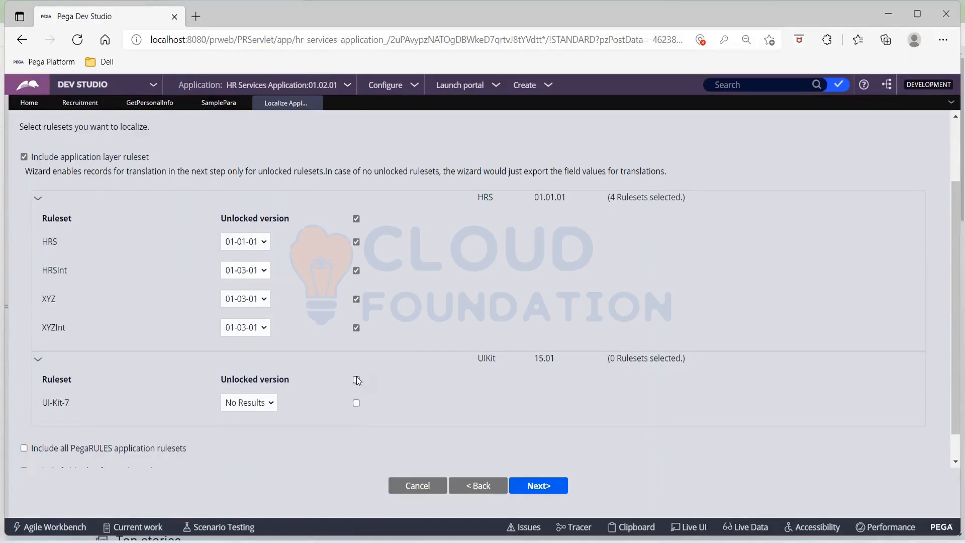
pyautogui.click(263, 246)
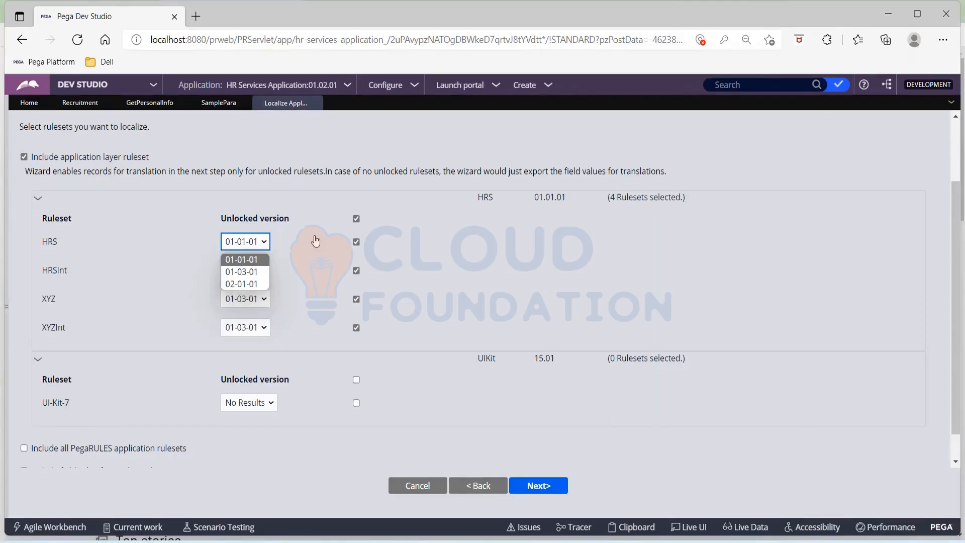
pyautogui.click(185, 247)
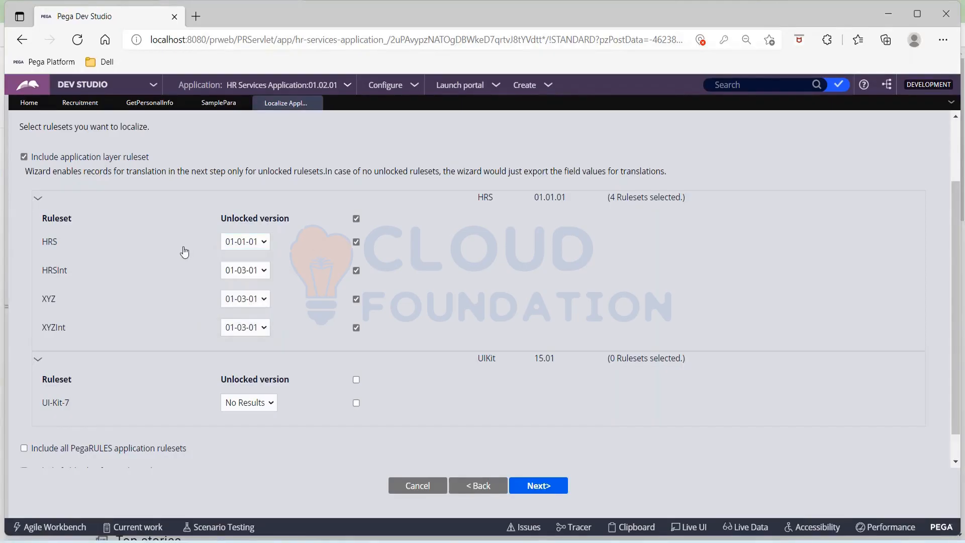
pyautogui.click(286, 243)
pyautogui.moveTo(221, 221); pyautogui.dragTo(305, 220)
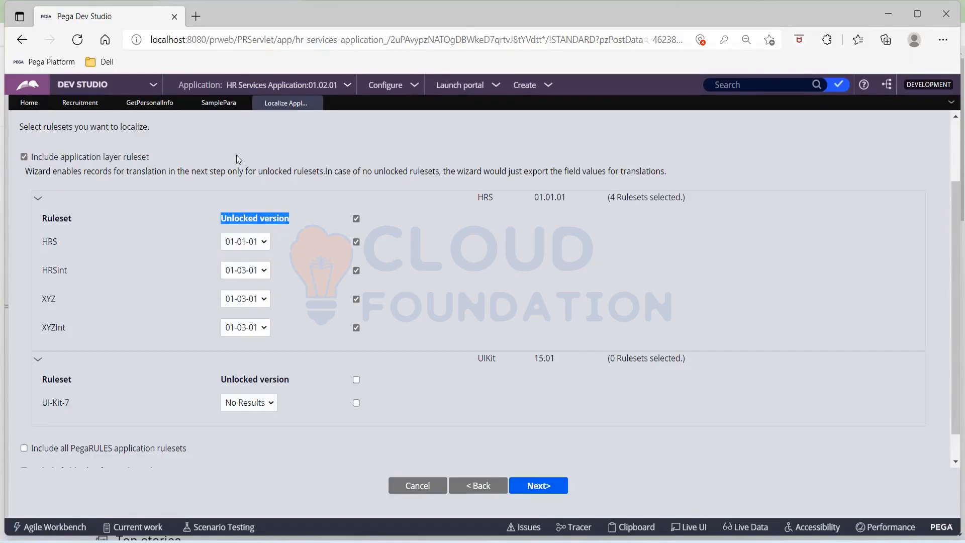
pyautogui.scroll(2, 236, 155)
pyautogui.scroll(-2, 174, 200)
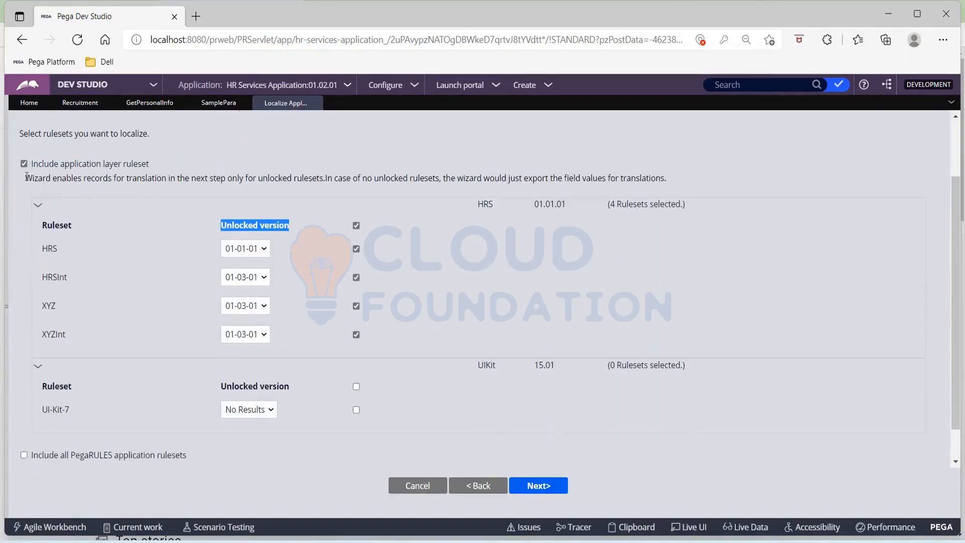
# Read the note on unlocked rulesets, then submit the four HRS rulesets for Enable Records.
pyautogui.moveTo(26, 178); pyautogui.dragTo(154, 178)
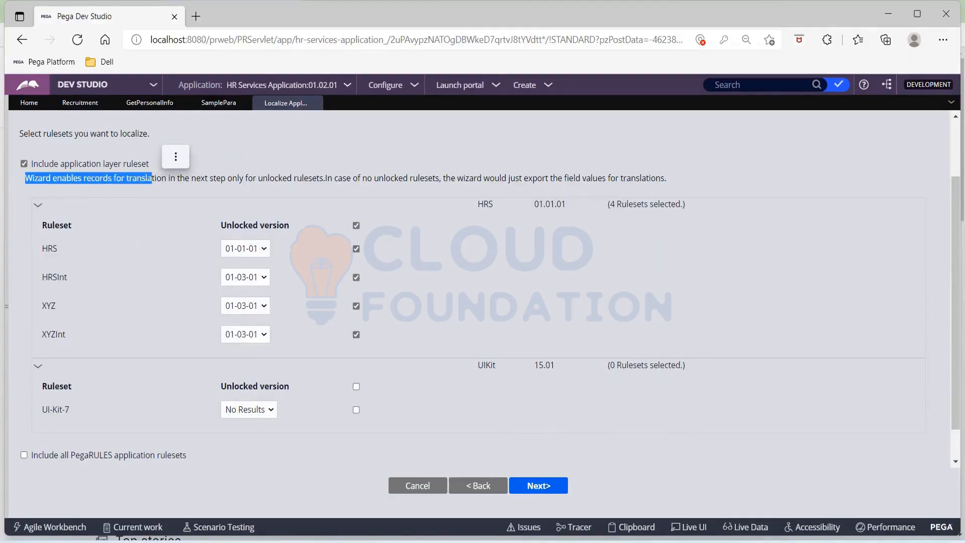
pyautogui.click(74, 181)
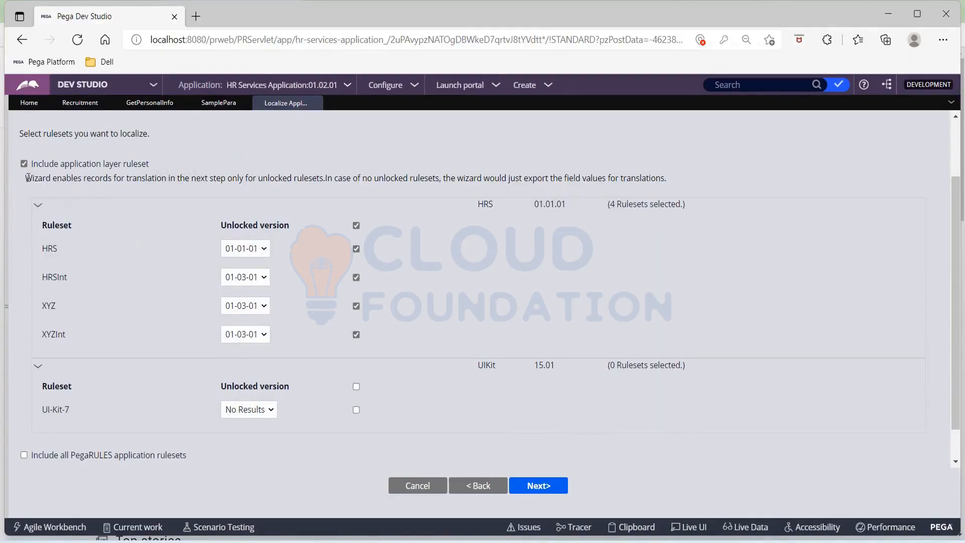
pyautogui.moveTo(26, 178); pyautogui.dragTo(276, 188)
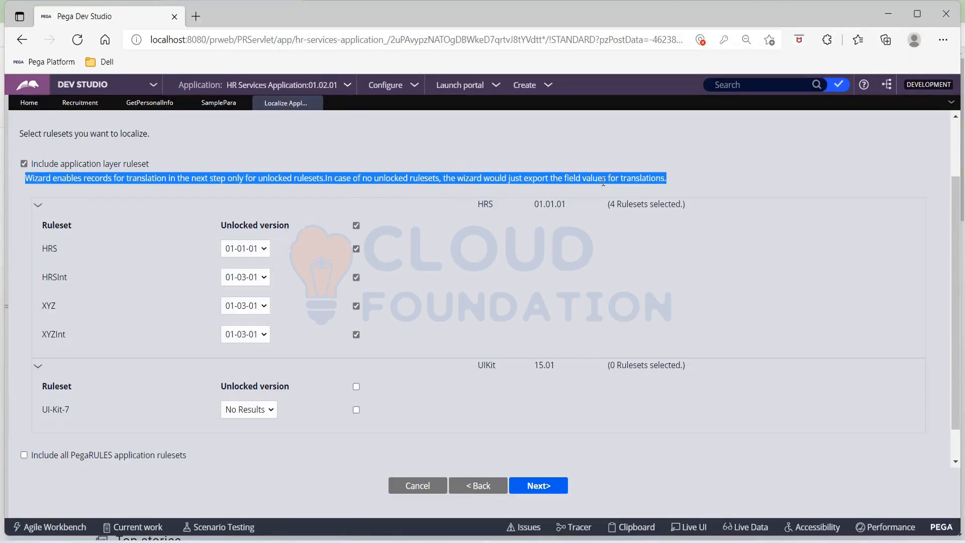
pyautogui.click(706, 146)
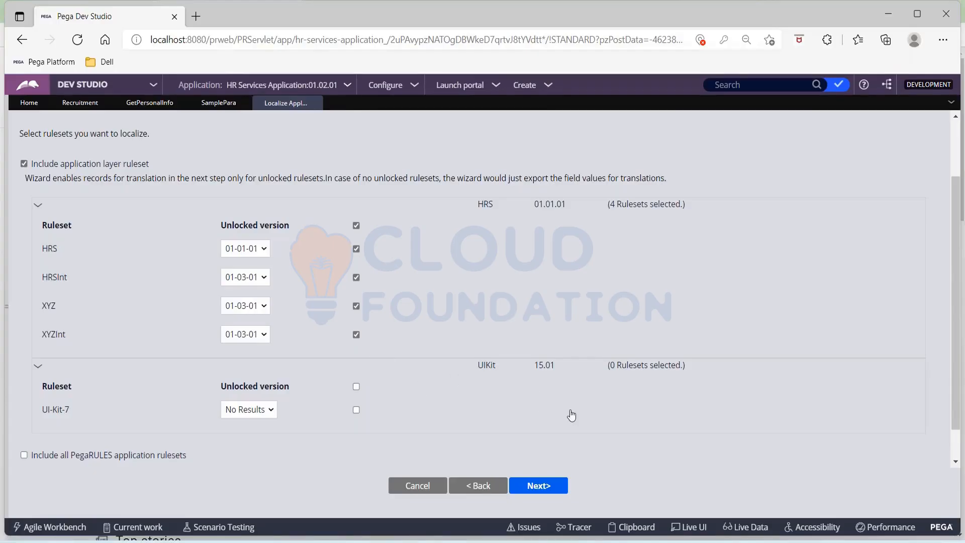
pyautogui.click(555, 485)
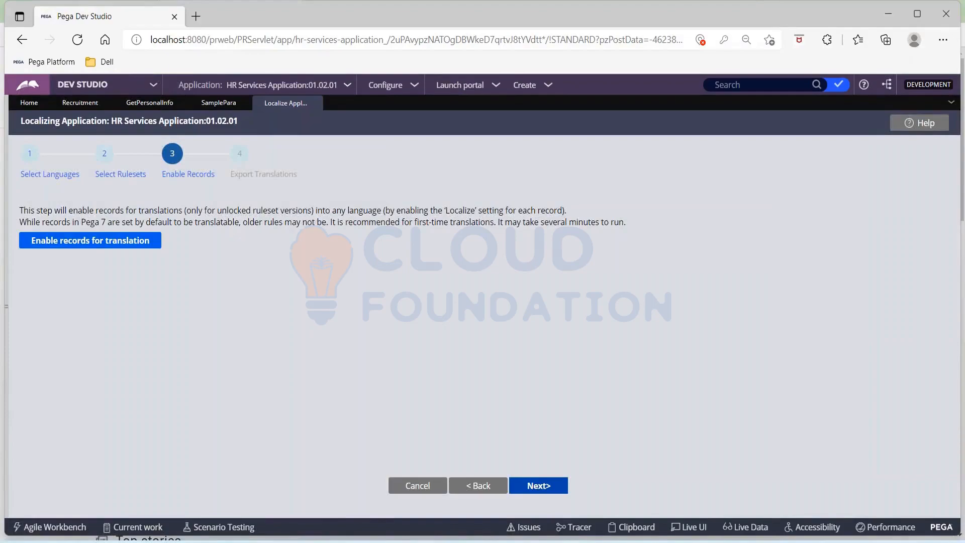
# Enable records for translation (1 enabled, 6 already, 0 errors) and advance to Export Translations.
pyautogui.click(121, 246)
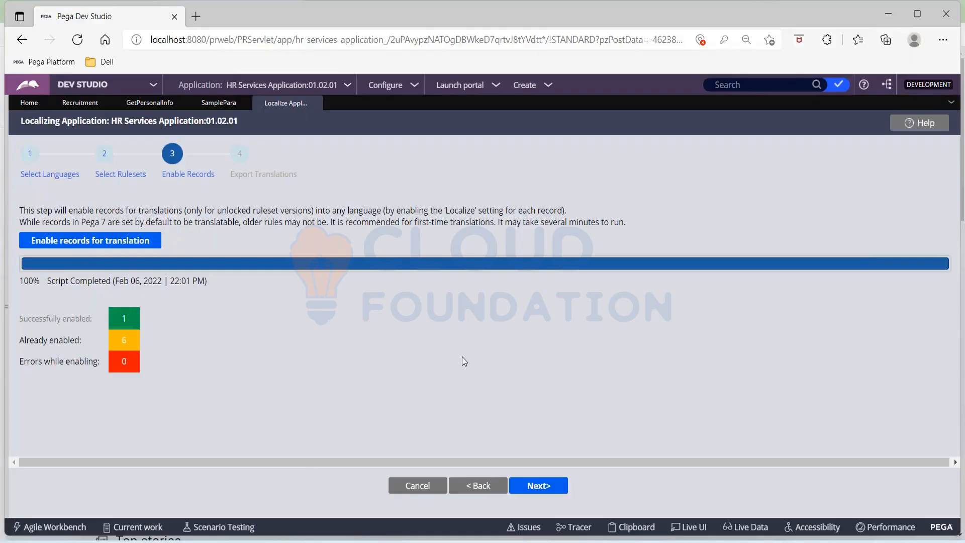
pyautogui.click(544, 486)
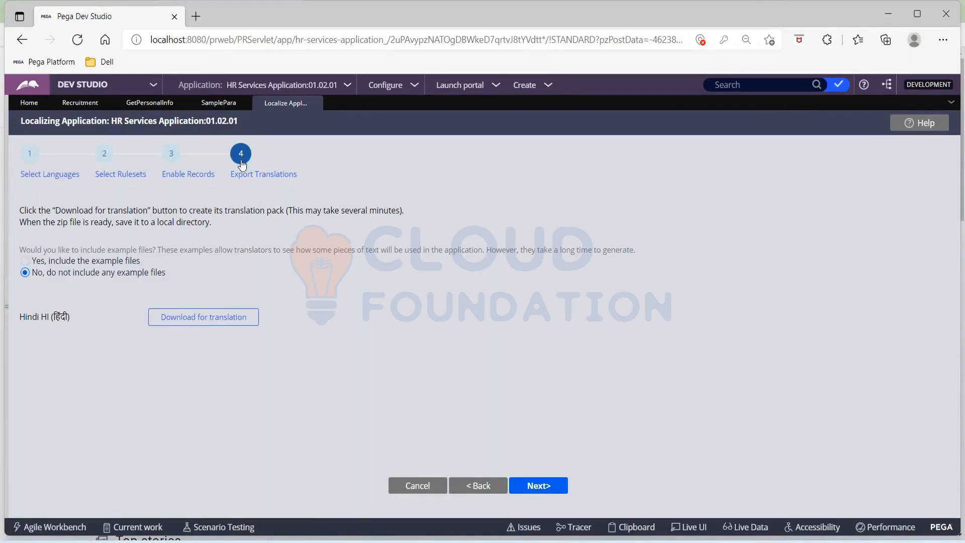
# Generate the Hindi translation pack with Download for translation.
pyautogui.click(204, 324)
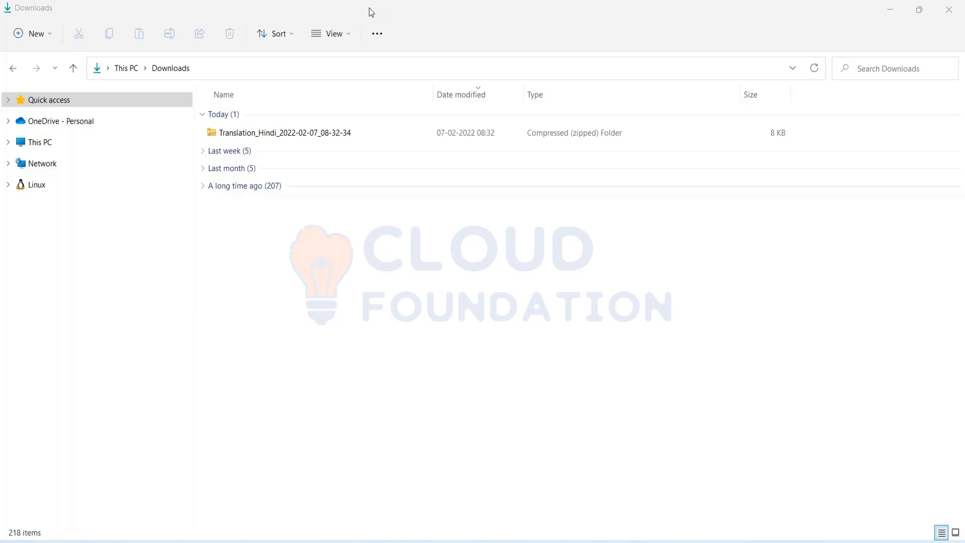
# Extract the Translation_Hindi_2022-02-07_08-32-34 zip into a same-named folder in Downloads.
pyautogui.click(258, 135)
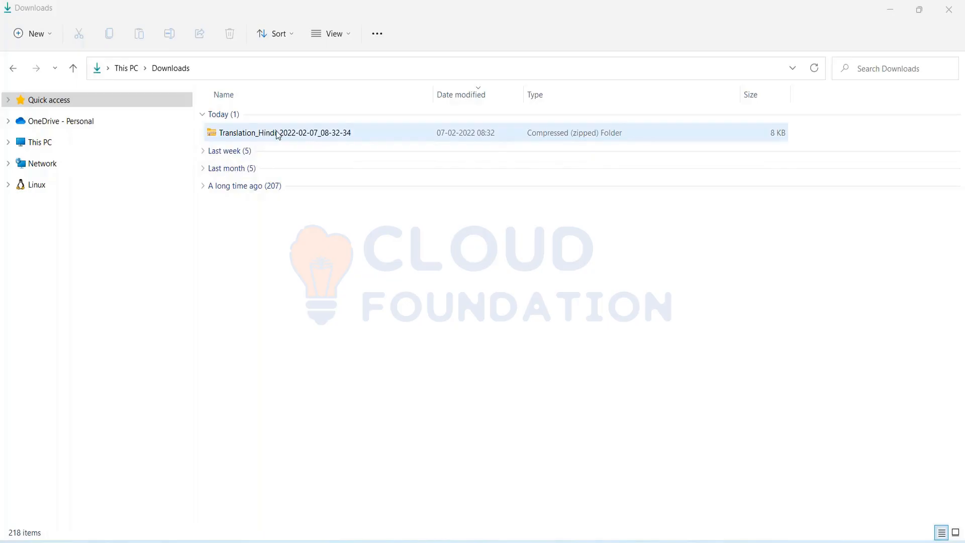
pyautogui.click(278, 134)
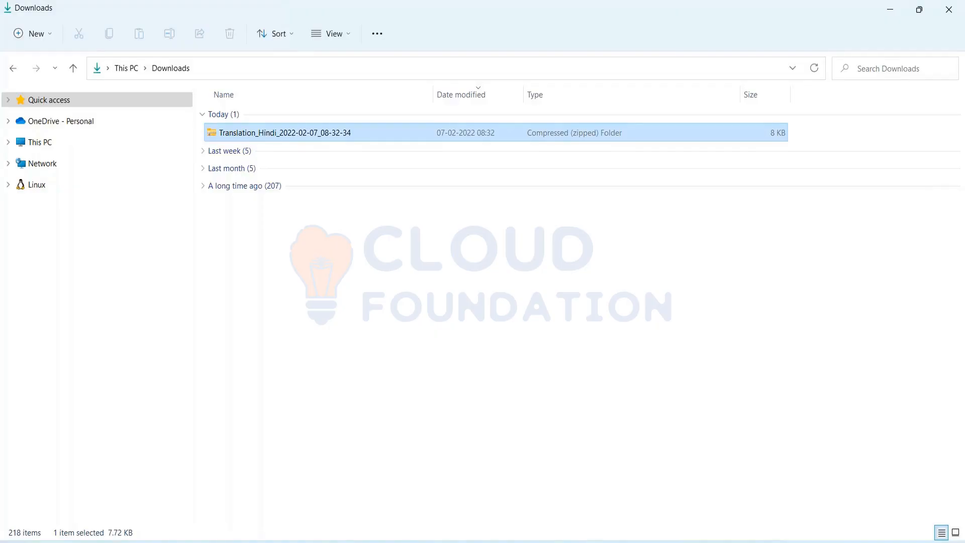
pyautogui.hotkey('shift', 'F10')
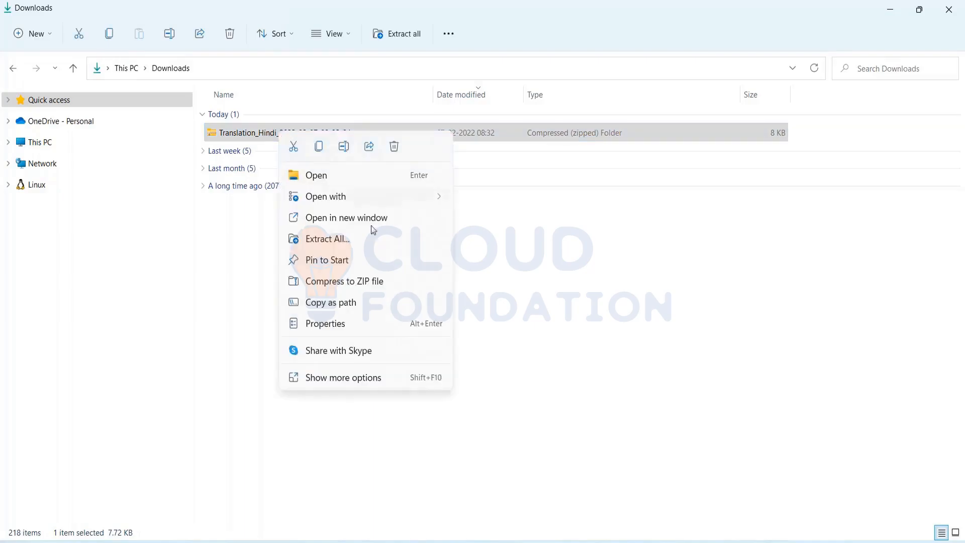
pyautogui.click(354, 244)
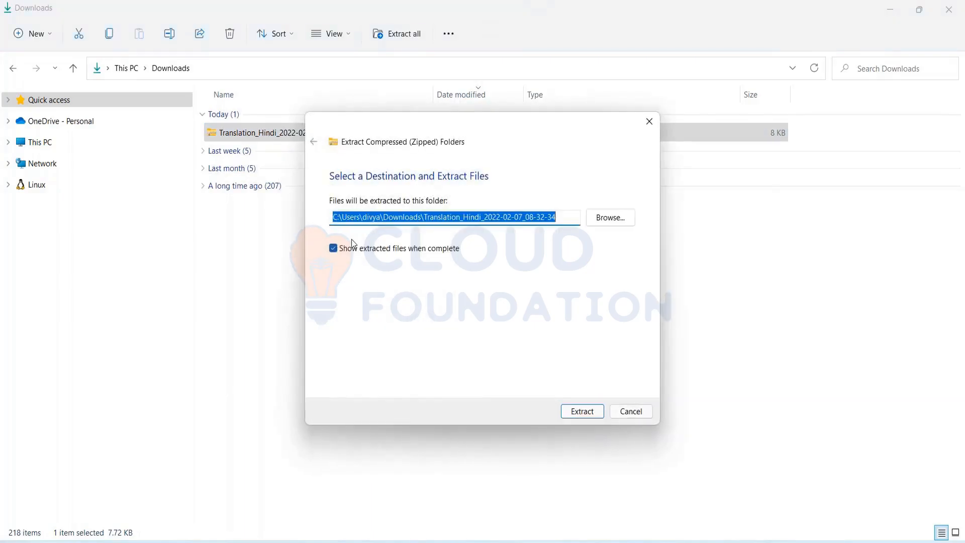
pyautogui.click(586, 412)
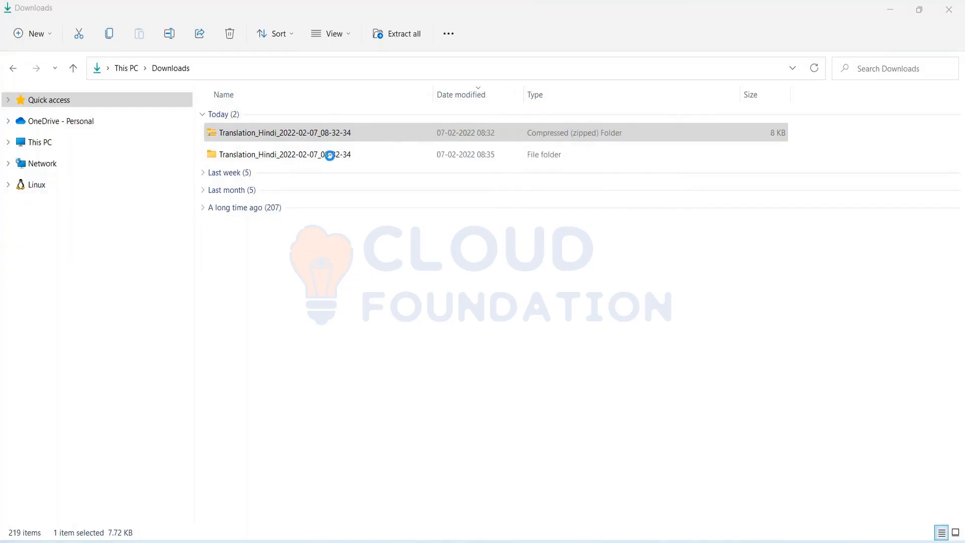
# Go into the extracted Translation_Hindi folder's TranslationFiles and select TextToTranslate.
pyautogui.doubleClick(342, 154)
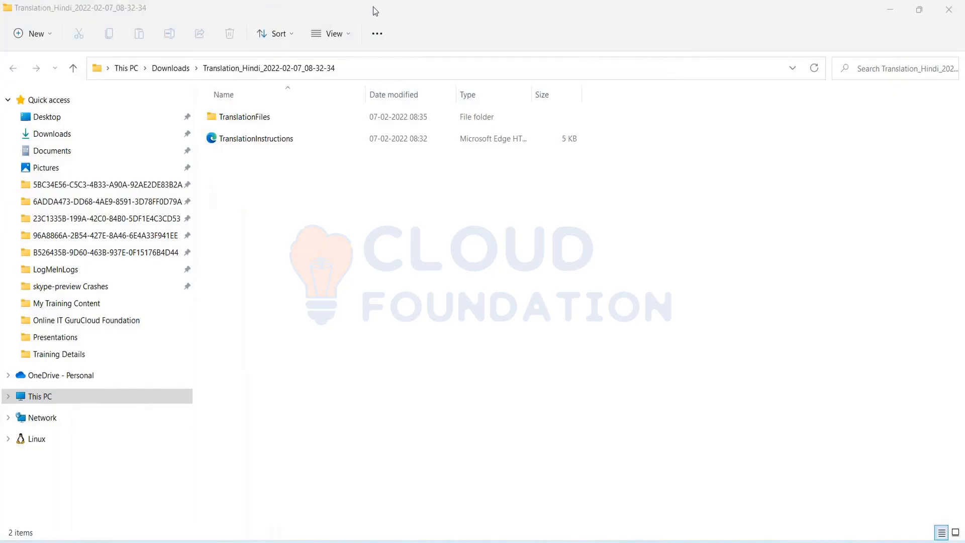
pyautogui.doubleClick(252, 120)
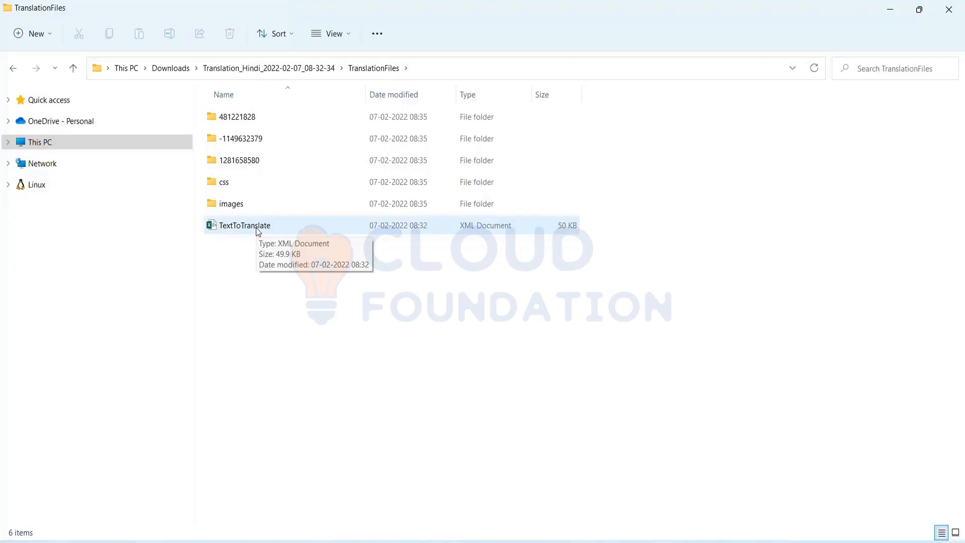
pyautogui.click(256, 230)
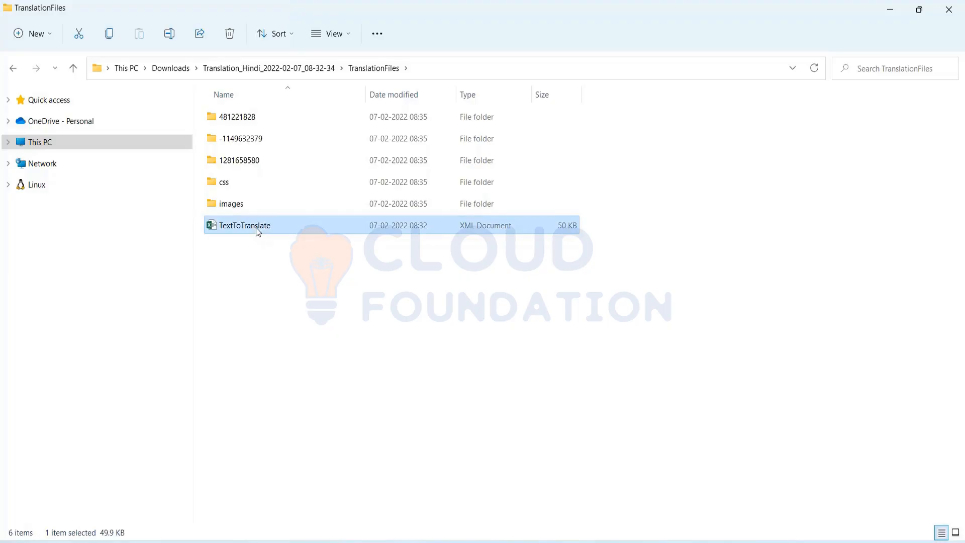
# Open the 50 KB TextToTranslate XML file, bringing up the app-choice prompt.
pyautogui.doubleClick(257, 229)
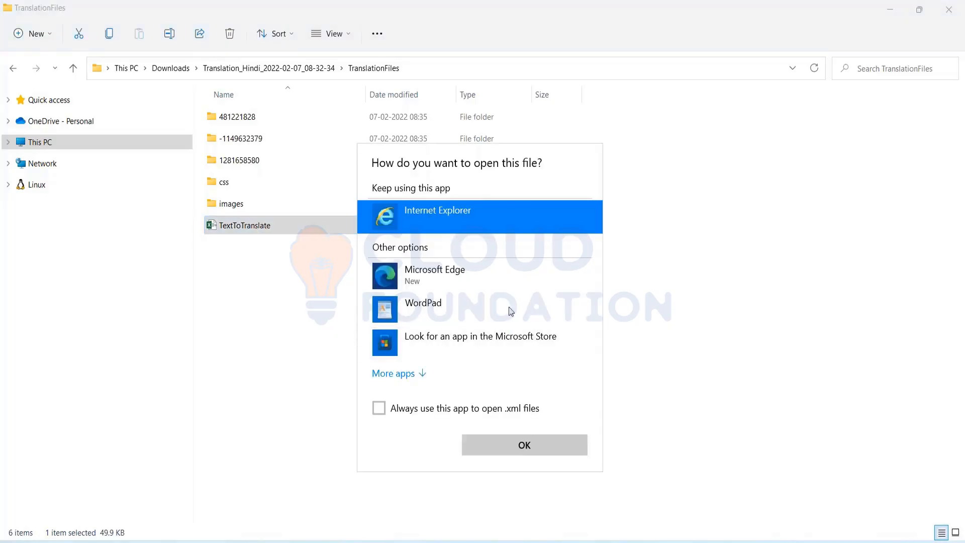
pyautogui.click(371, 9)
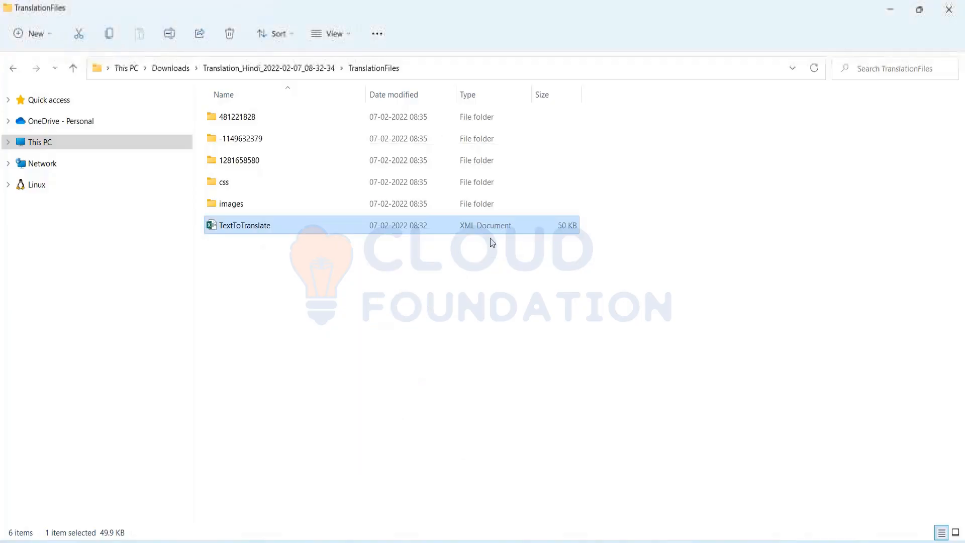
pyautogui.rightClick(287, 229)
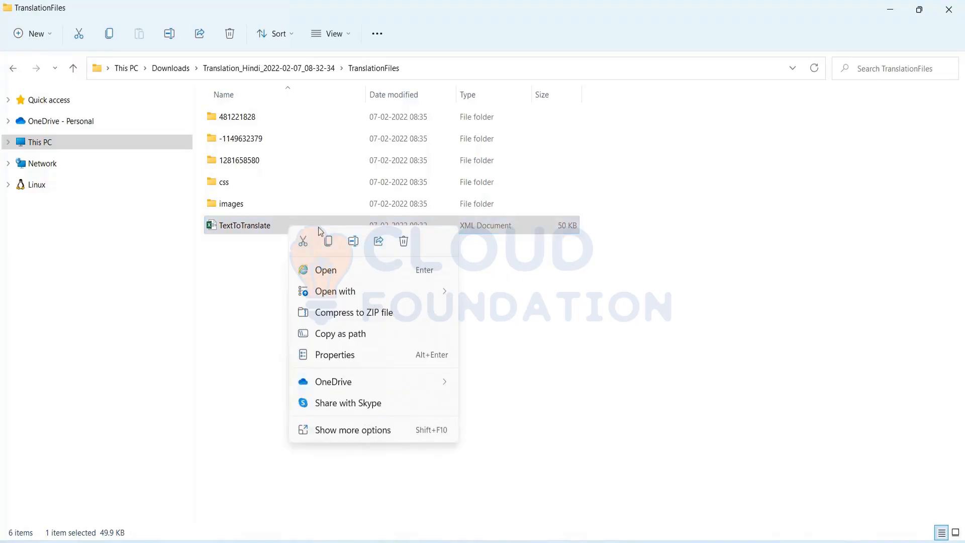
pyautogui.moveTo(373, 290)
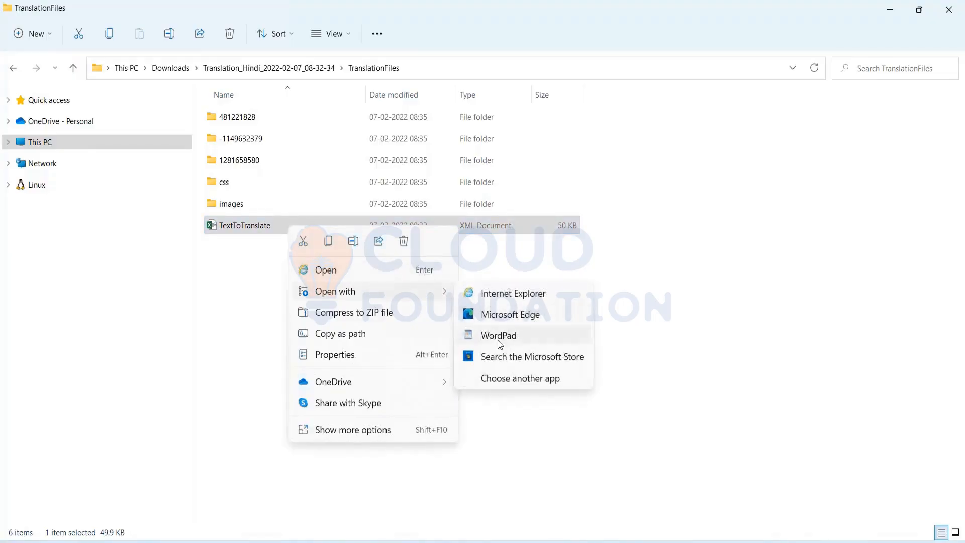
pyautogui.click(258, 227)
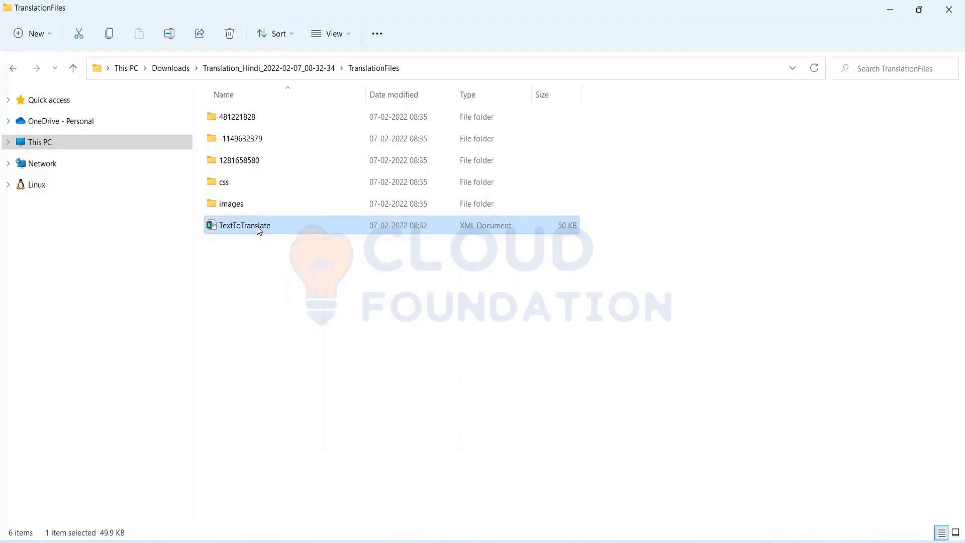
pyautogui.doubleClick(258, 225)
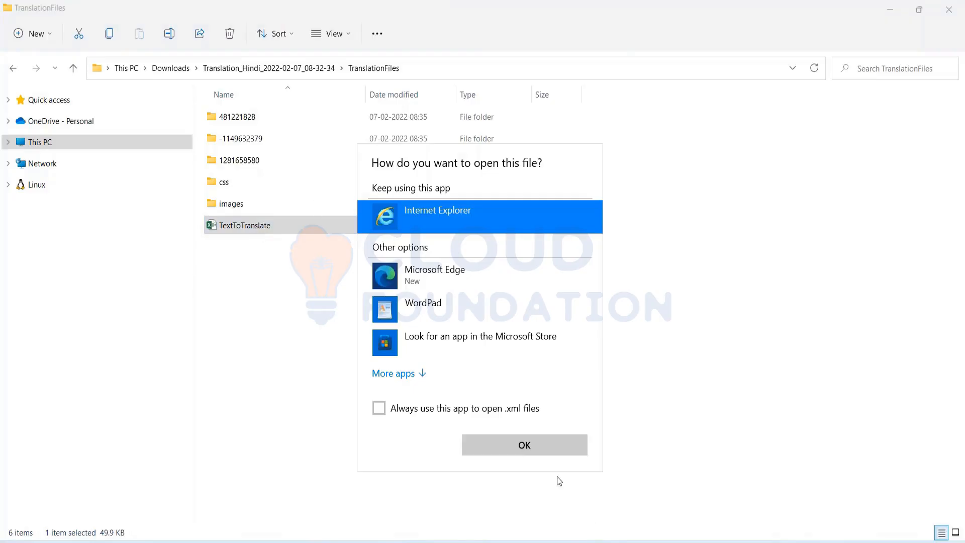
# Open TextToTranslate.xml in Edge, scroll through its rows, then close the tab.
pyautogui.click(555, 450)
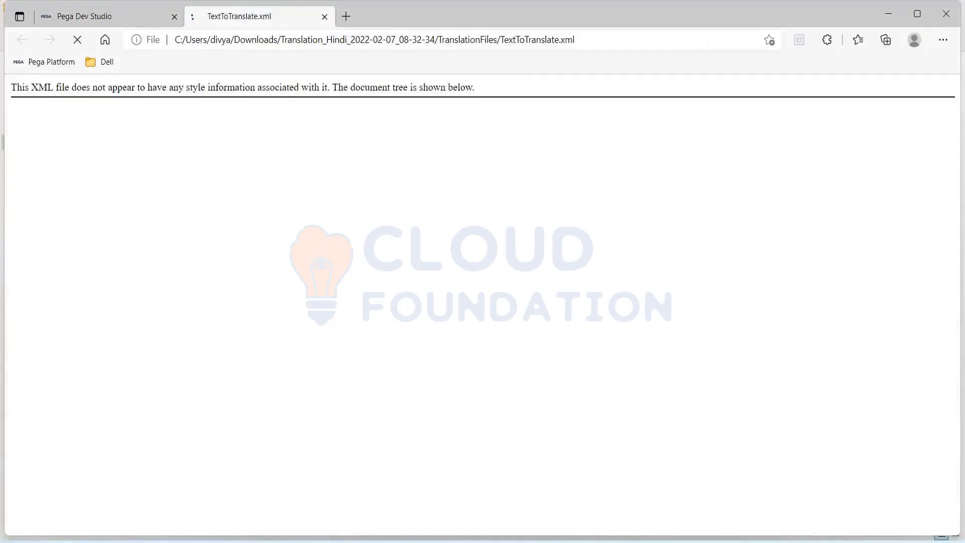
pyautogui.scroll(-10, 396, 399)
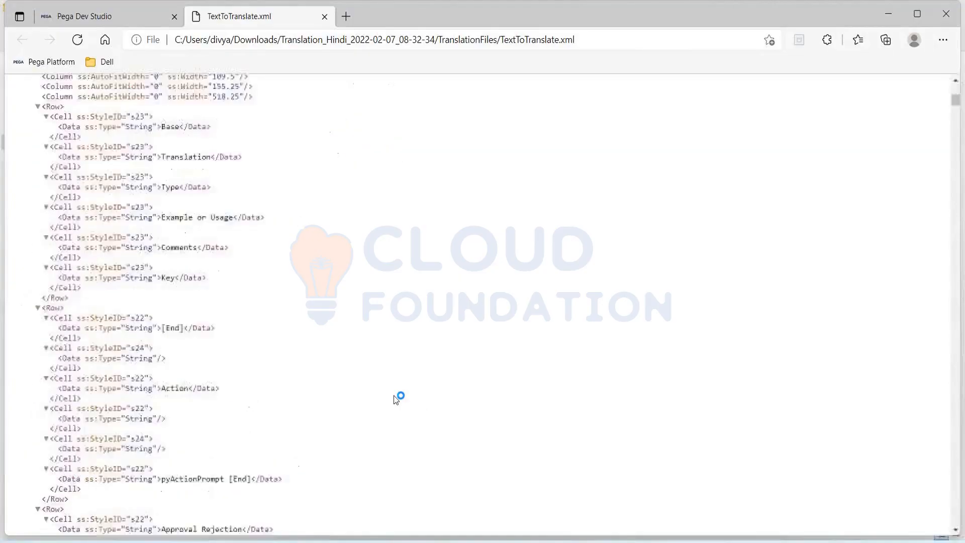
pyautogui.scroll(-20, 396, 400)
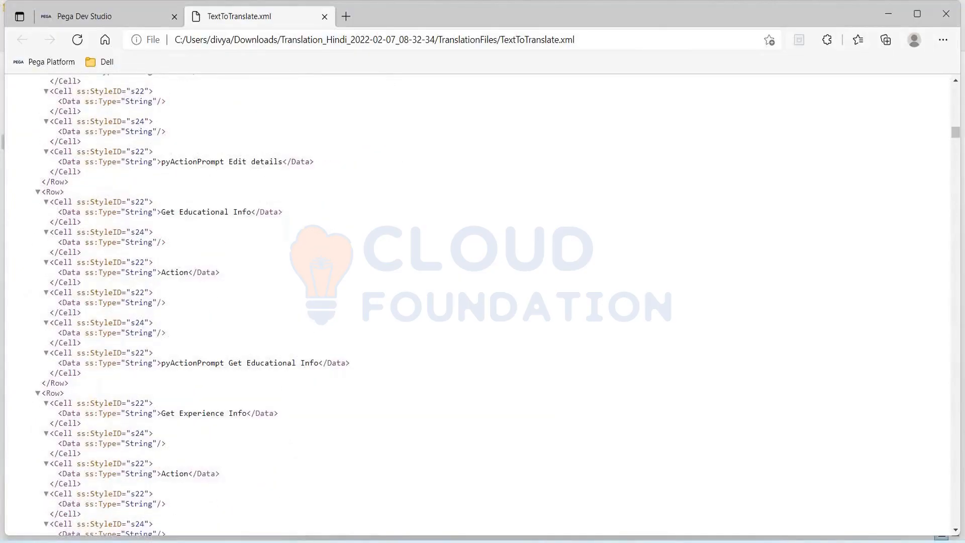
pyautogui.scroll(-15, 396, 400)
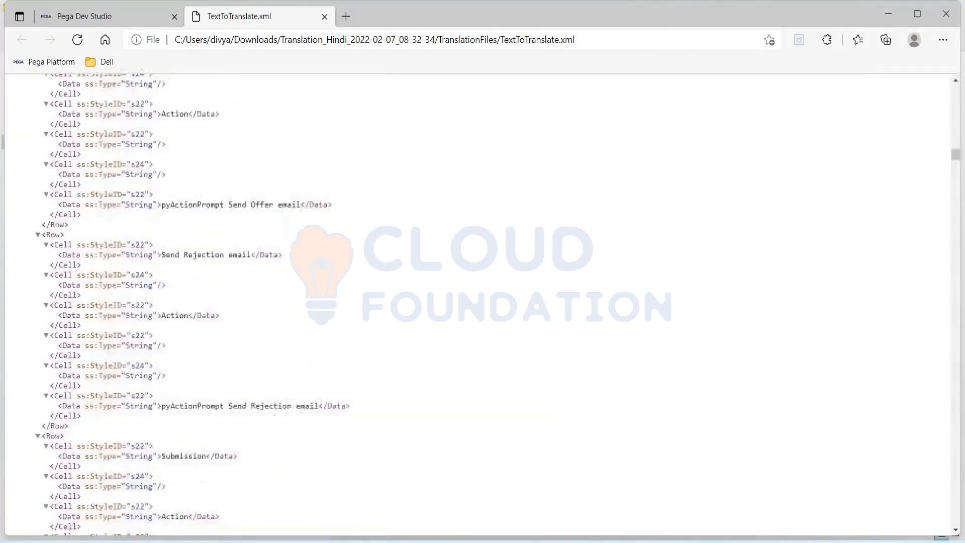
pyautogui.click(324, 17)
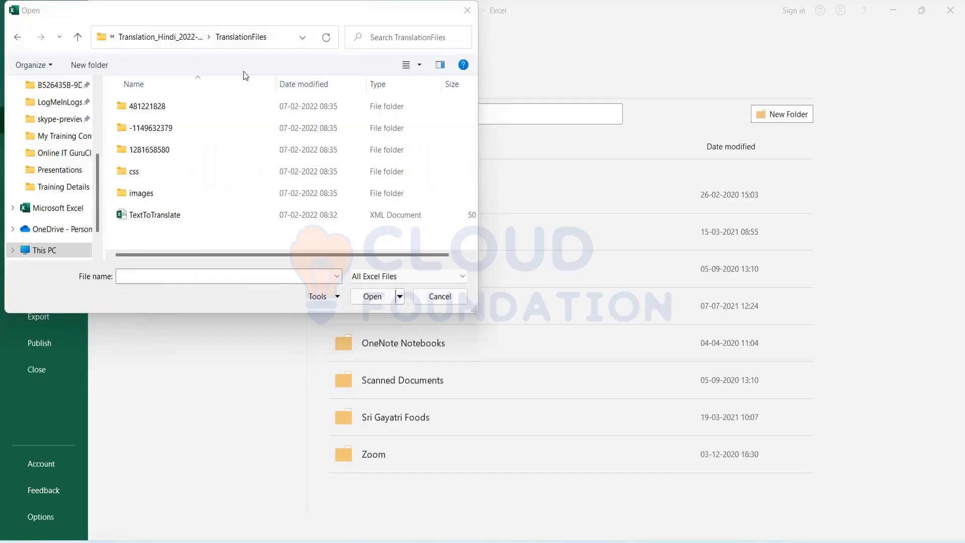
# Open TextToTranslate from the TranslationFiles folder as an Excel worksheet.
pyautogui.doubleClick(163, 215)
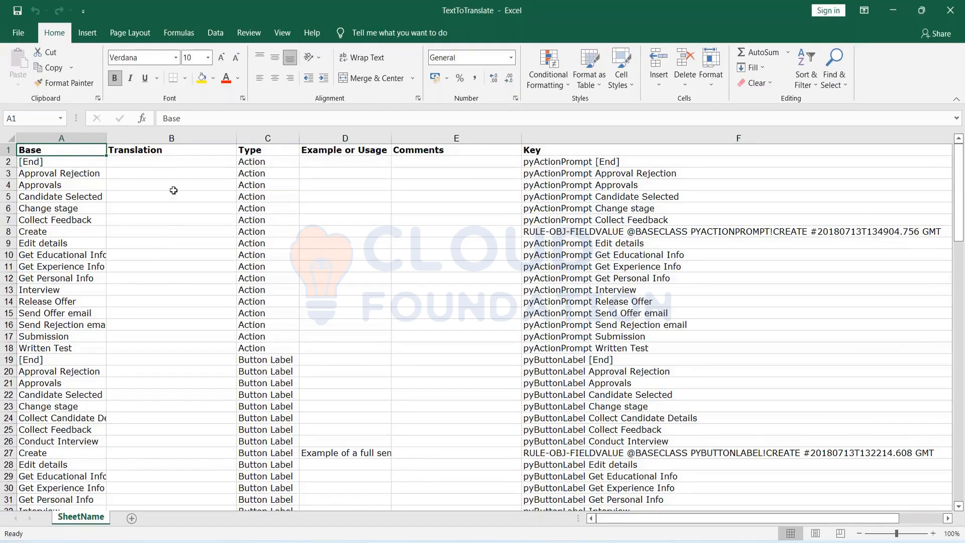
pyautogui.click(172, 134)
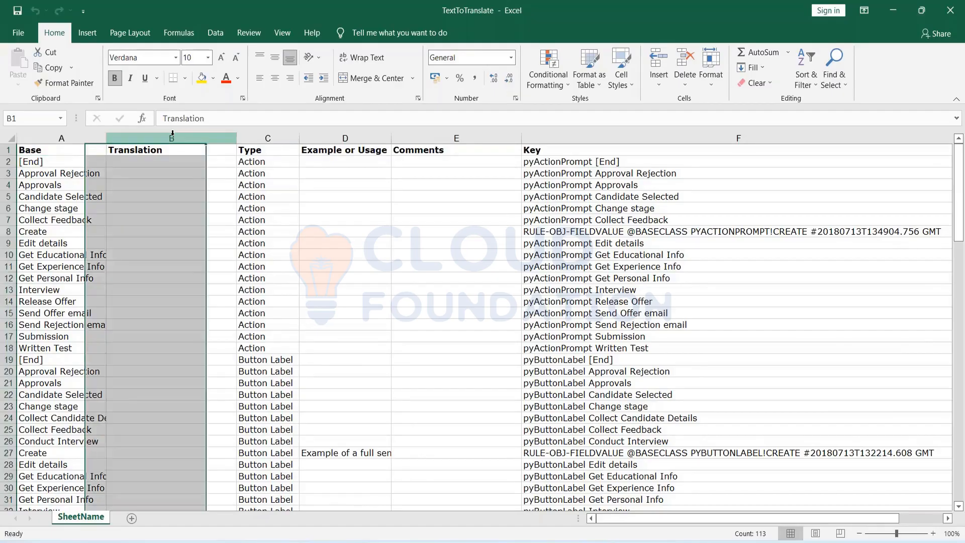
pyautogui.click(260, 135)
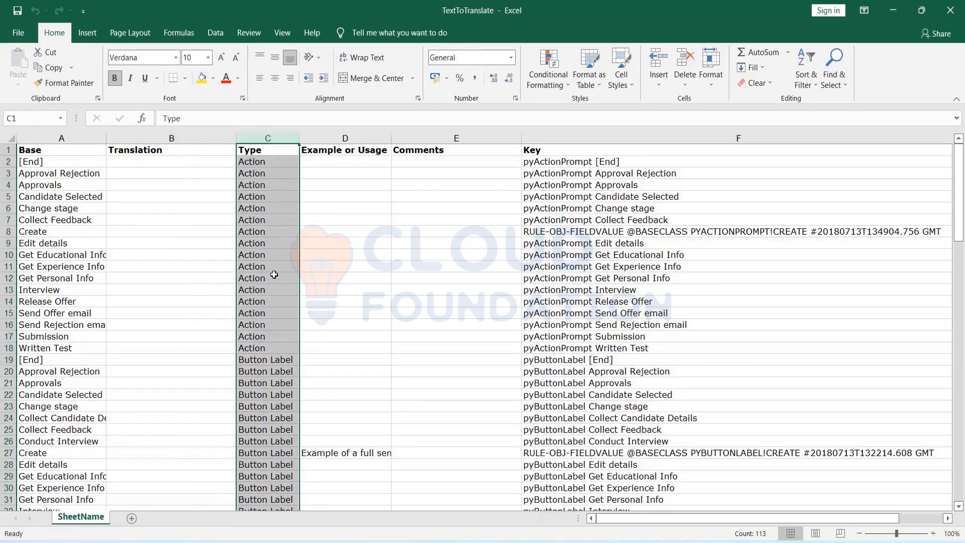
pyautogui.scroll(-20, 269, 356)
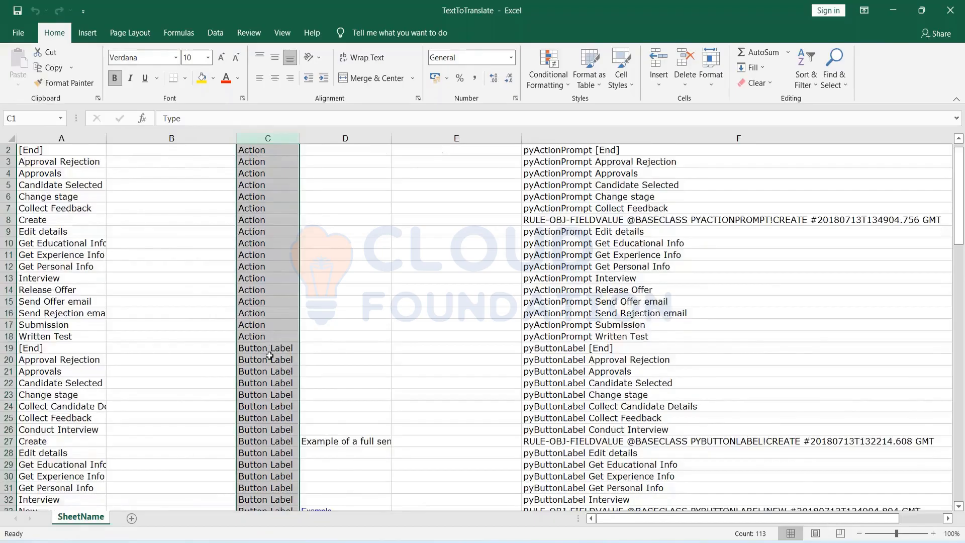
pyautogui.scroll(-7, 269, 356)
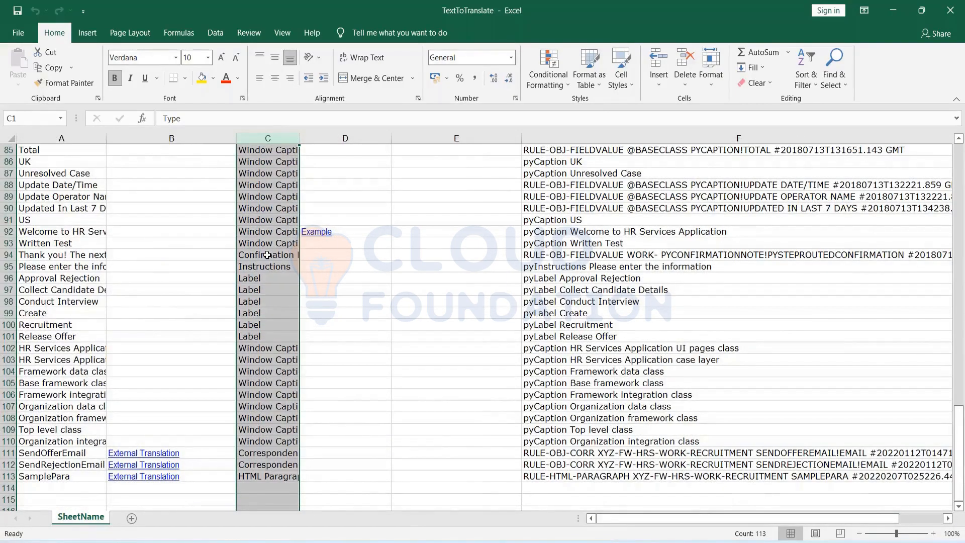
pyautogui.scroll(2, 246, 348)
pyautogui.scroll(-6, 253, 332)
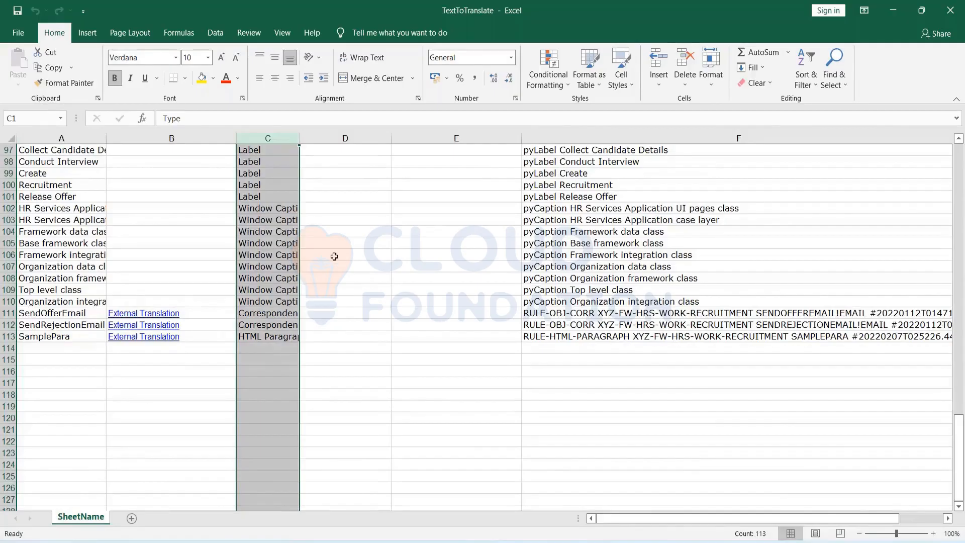
pyautogui.scroll(20, 334, 256)
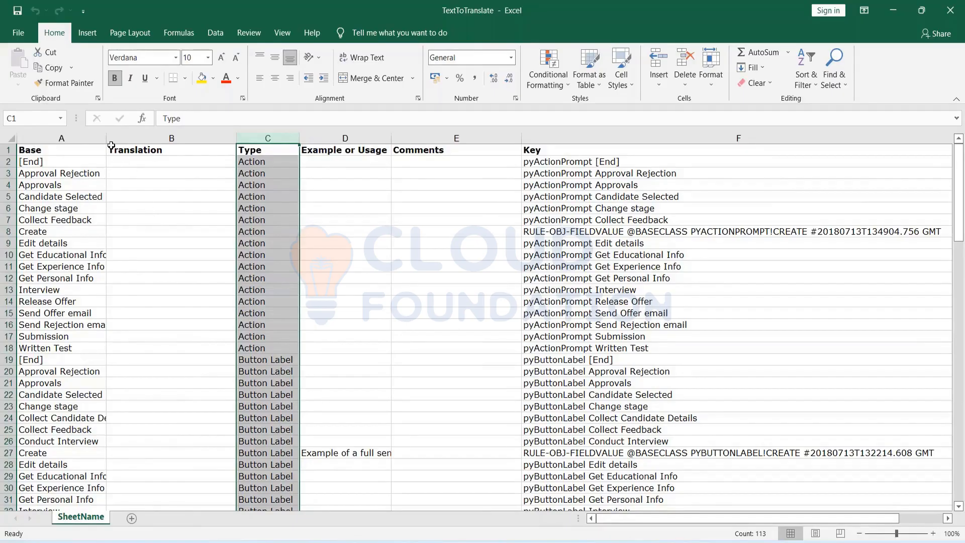
# Widen column A to show full Base texts and scroll down to the First Name cell A60.
pyautogui.moveTo(106, 138); pyautogui.dragTo(137, 137)
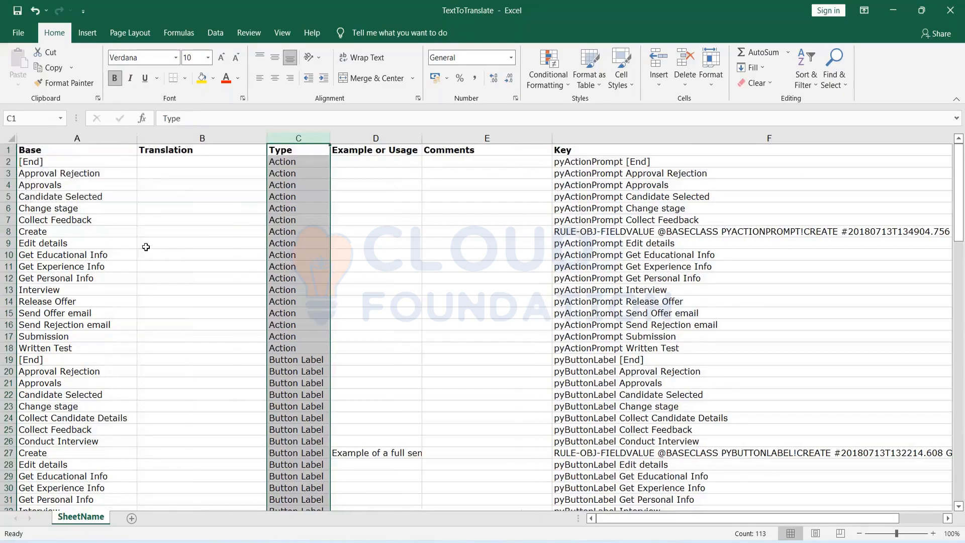
pyautogui.scroll(-4, 145, 247)
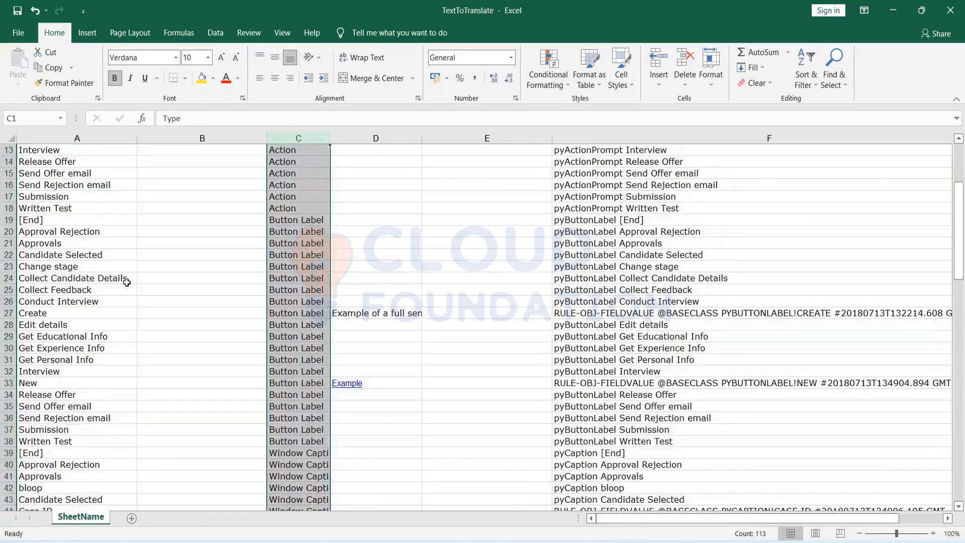
pyautogui.scroll(-10, 126, 281)
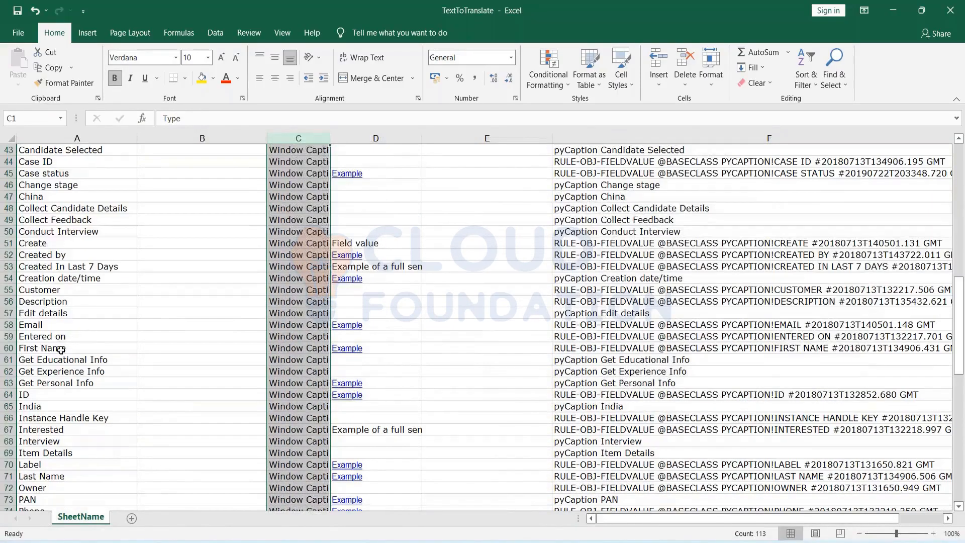
pyautogui.doubleClick(61, 350)
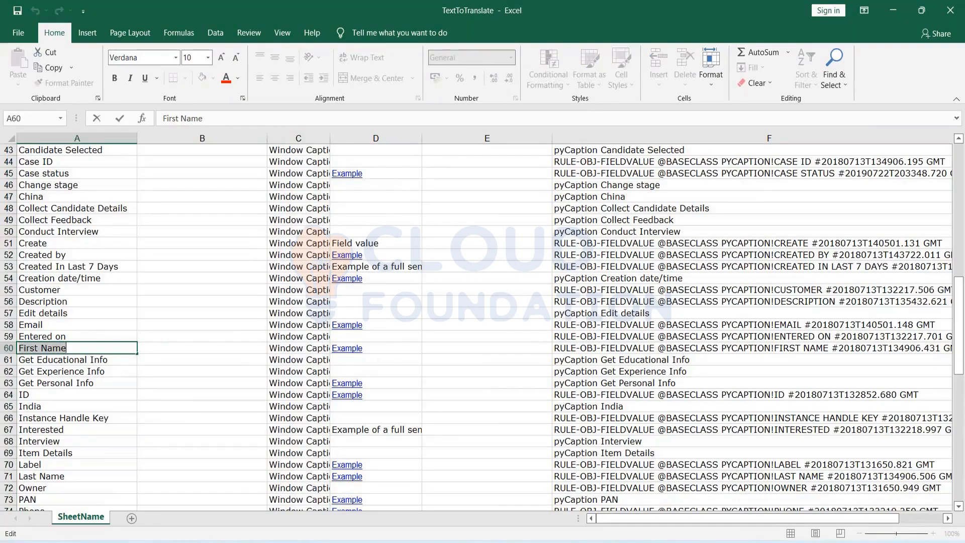
# Translate First Name in Google Translate and copy the Hindi result पहला नाम.
pyautogui.hotkey('ctrl', 'c')
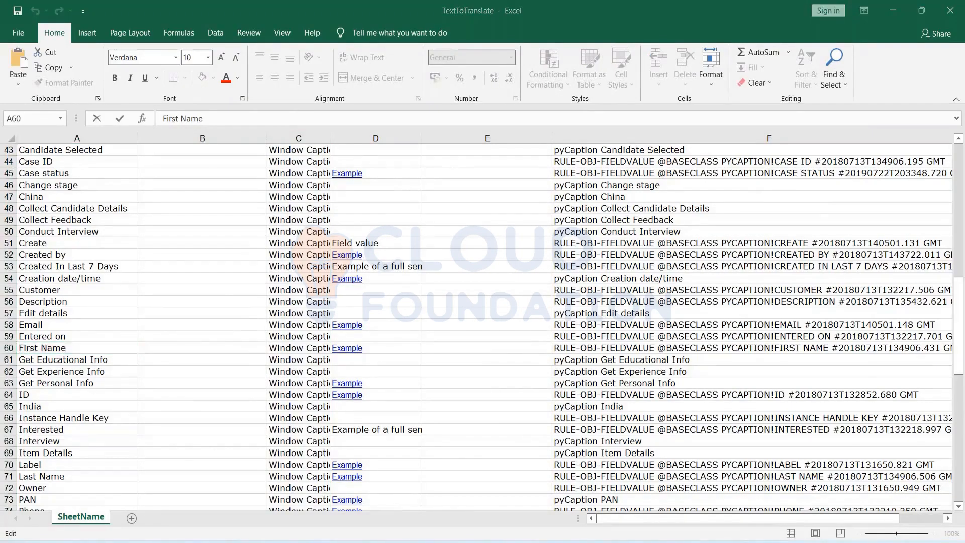
pyautogui.hotkey('alt', 'Tab')
pyautogui.hotkey('alt', 'Tab')
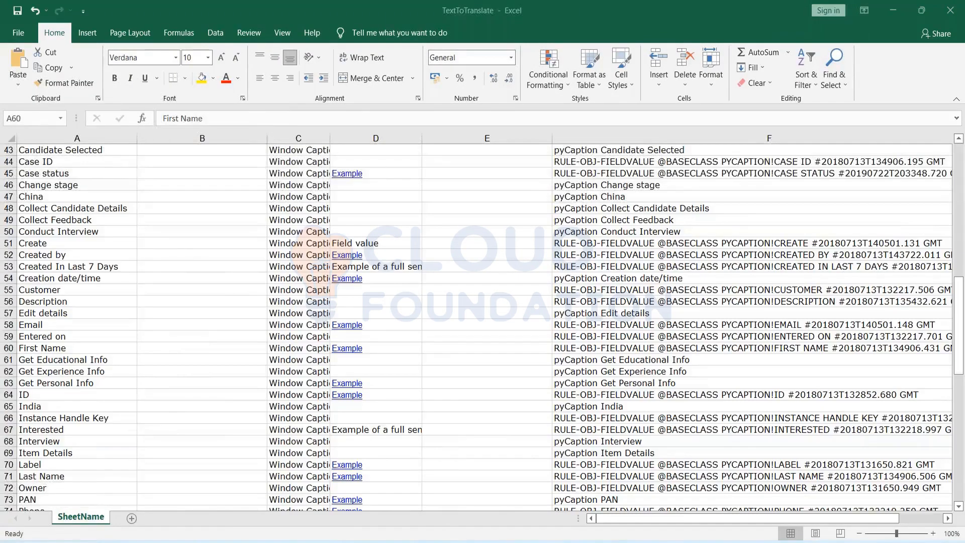
pyautogui.hotkey('alt', 'Tab')
pyautogui.press('Tab')
pyautogui.press('Tab')
pyautogui.press('Tab')
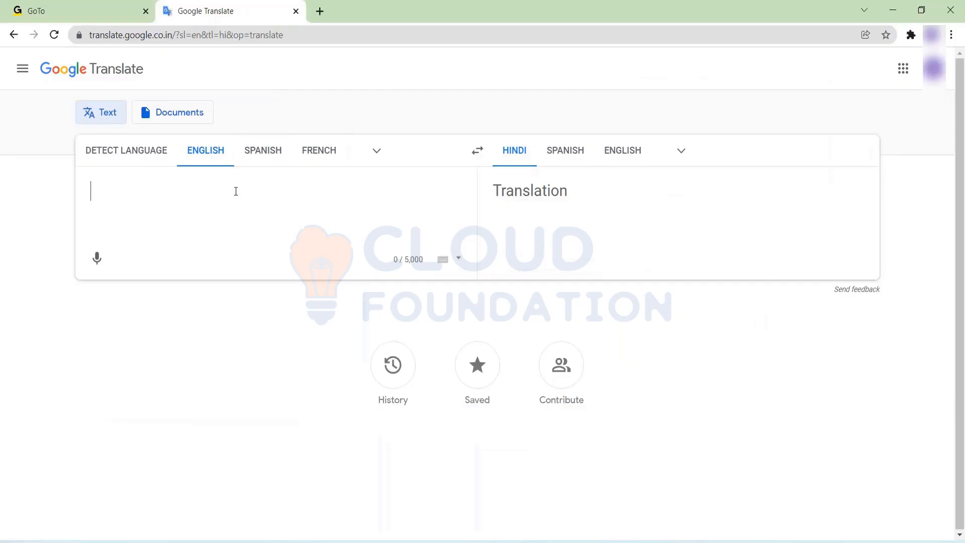
pyautogui.hotkey('ctrl', 'v')
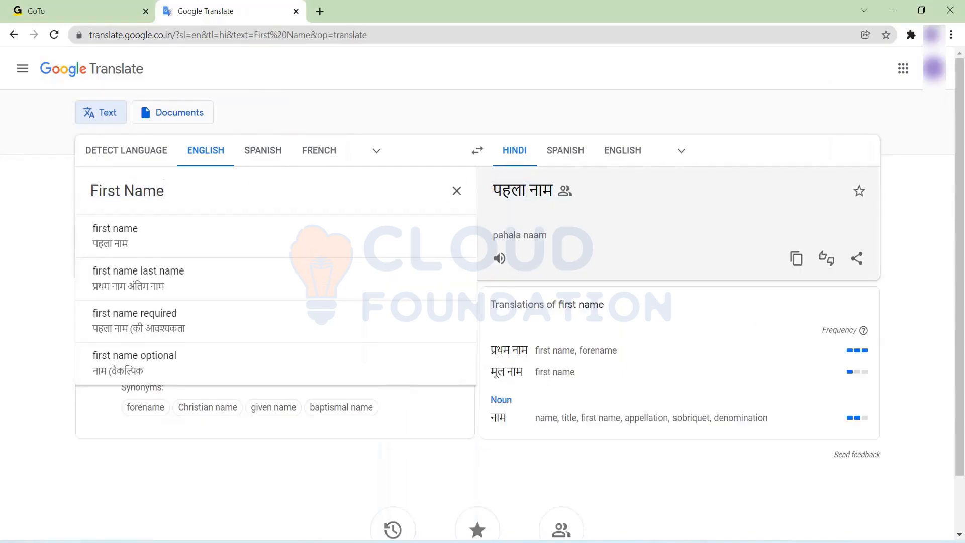
pyautogui.tripleClick(498, 196)
pyautogui.rightClick(497, 196)
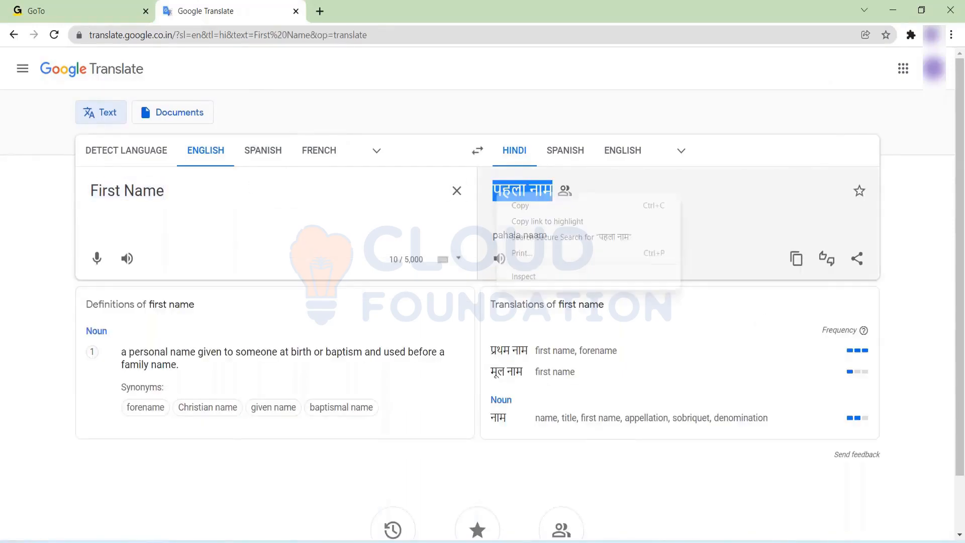
pyautogui.click(516, 207)
# Paste पहला नाम into cell B60 beside First Name and commit it.
pyautogui.hotkey('alt', 'Tab')
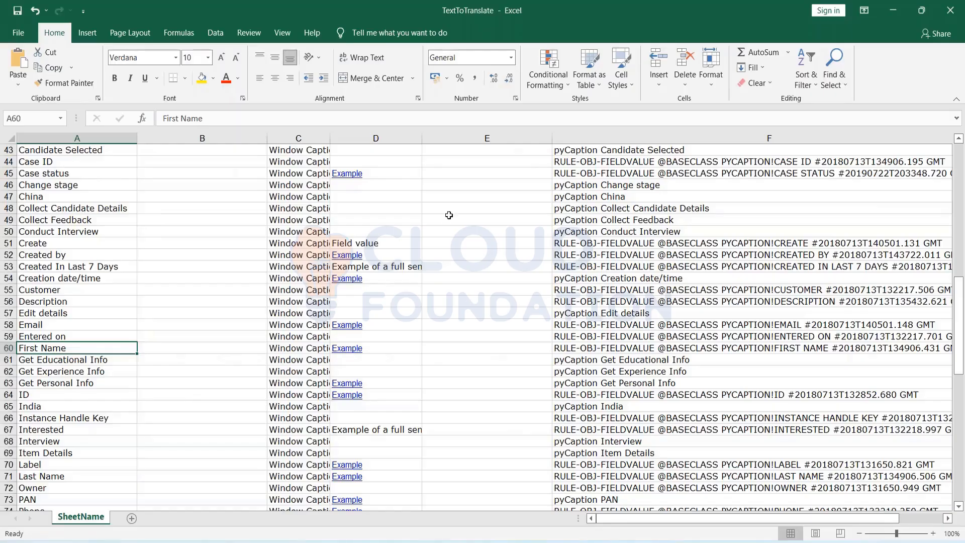
pyautogui.click(152, 356)
pyautogui.doubleClick(152, 352)
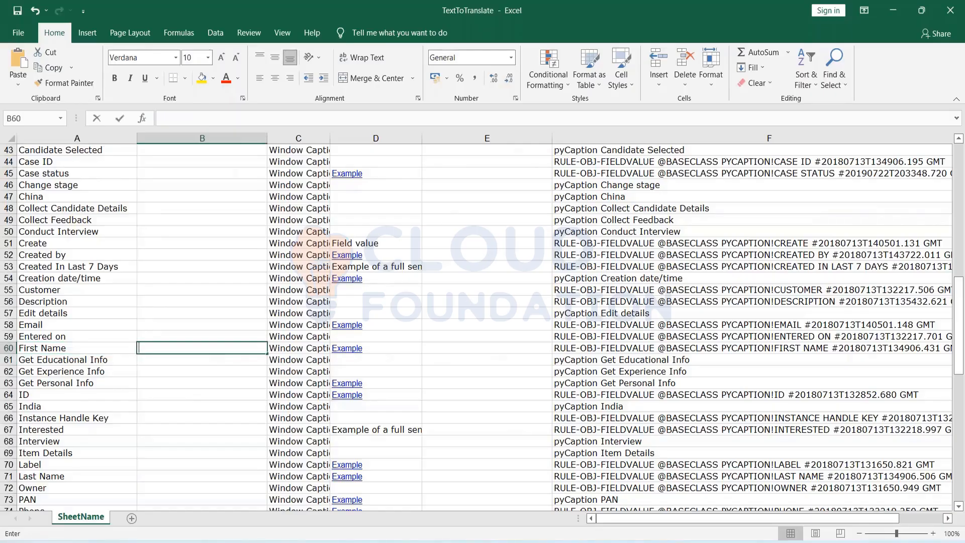
pyautogui.hotkey('ctrl', 'v')
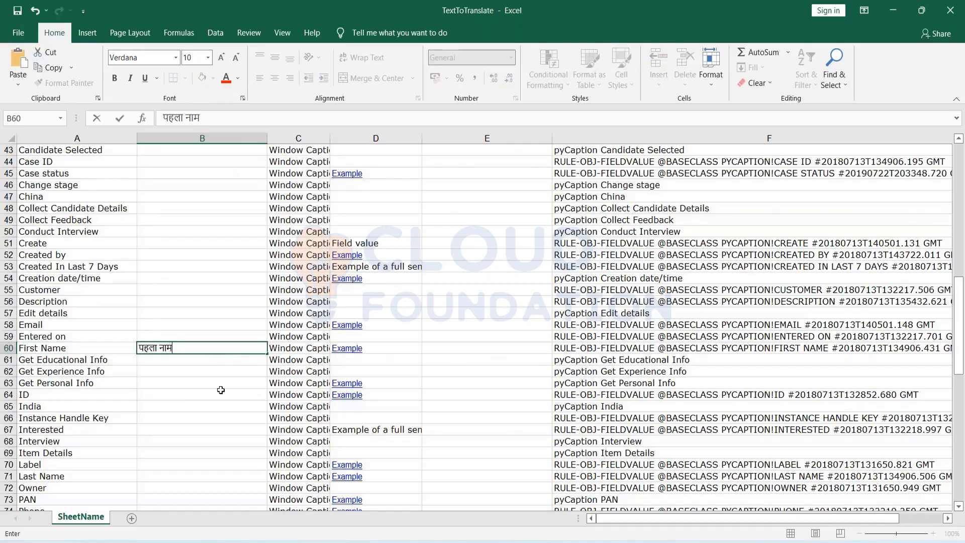
pyautogui.hotkey('ctrl', 'Return')
pyautogui.hotkey('ctrl', 'f')
pyautogui.write('FIRST')
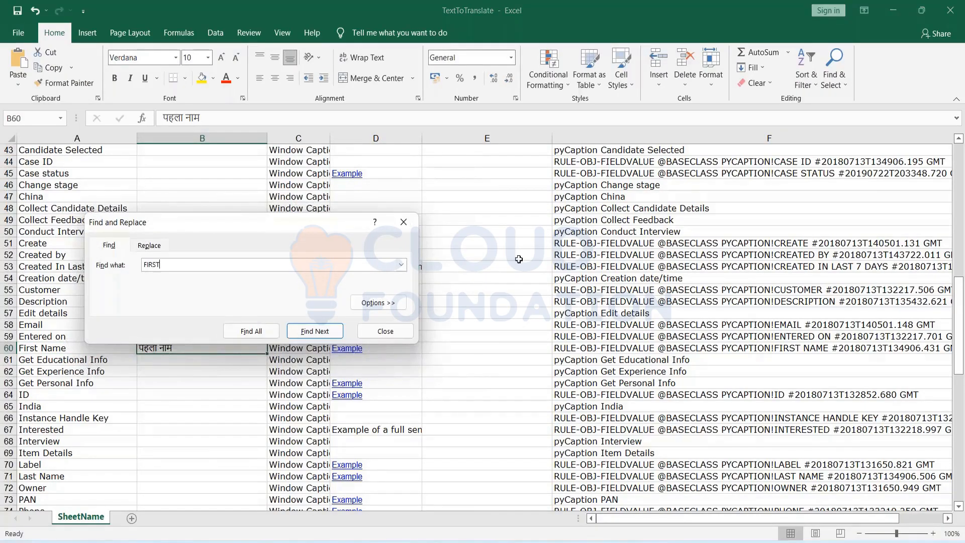
pyautogui.press('Return')
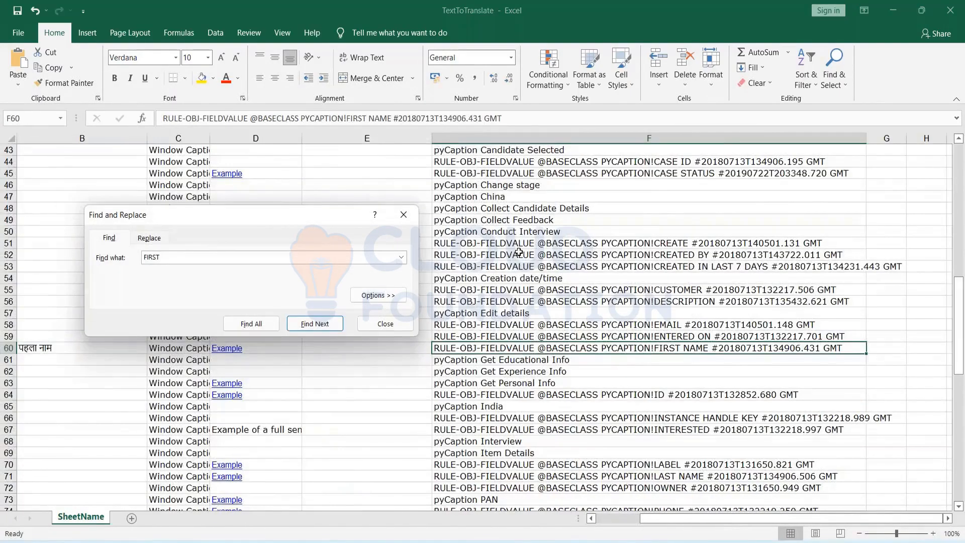
pyautogui.click(404, 224)
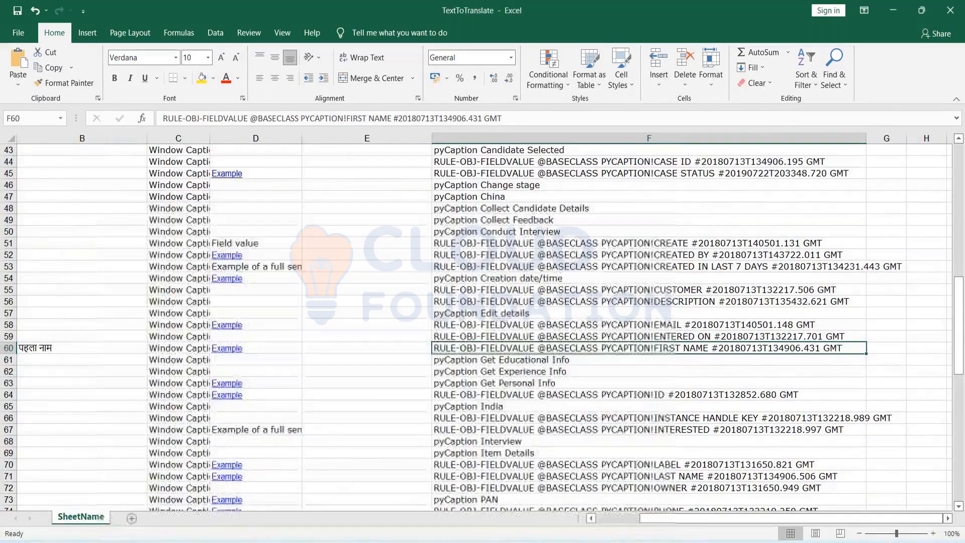
pyautogui.click(609, 520)
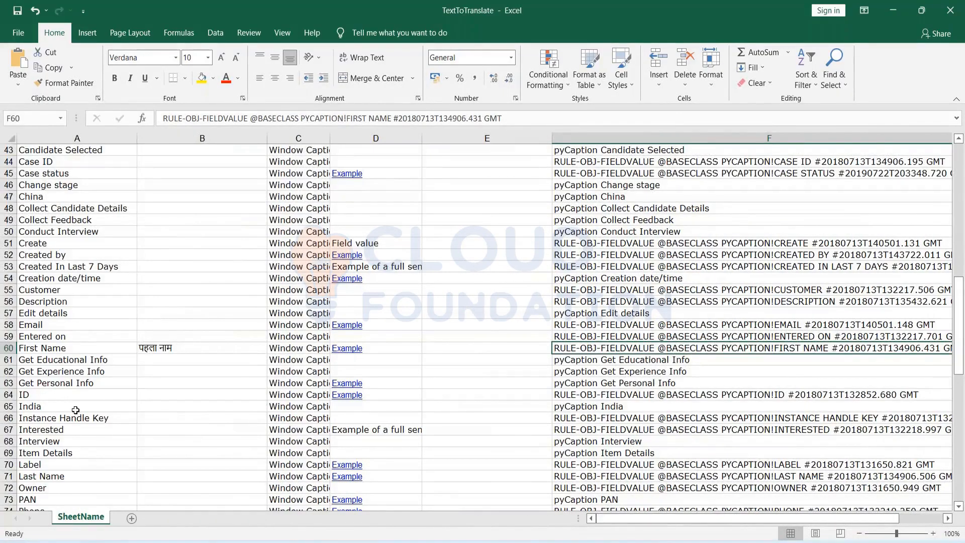
# Copy Last Name from A71, translate it in Google Translate and copy अंतिम नाम.
pyautogui.scroll(-1, 75, 409)
pyautogui.doubleClick(45, 441)
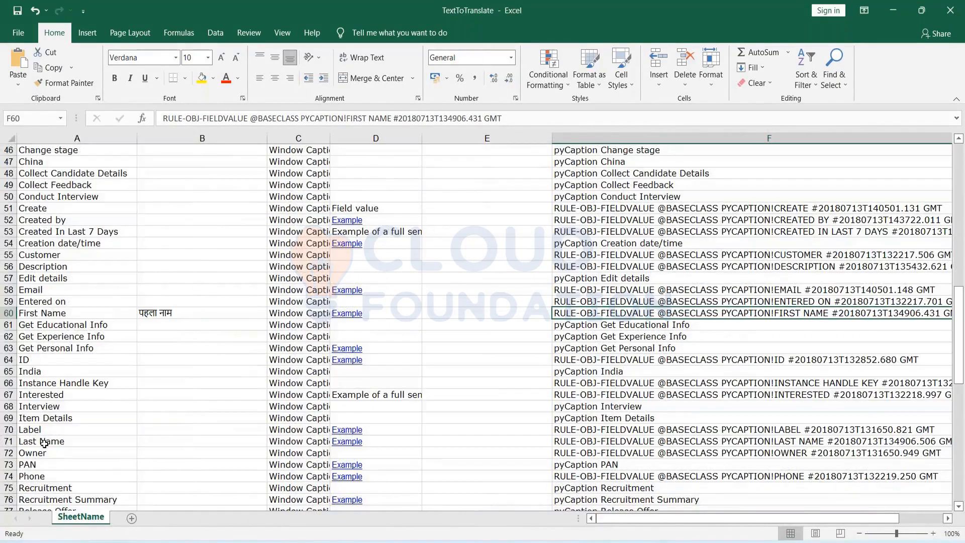
pyautogui.tripleClick(77, 443)
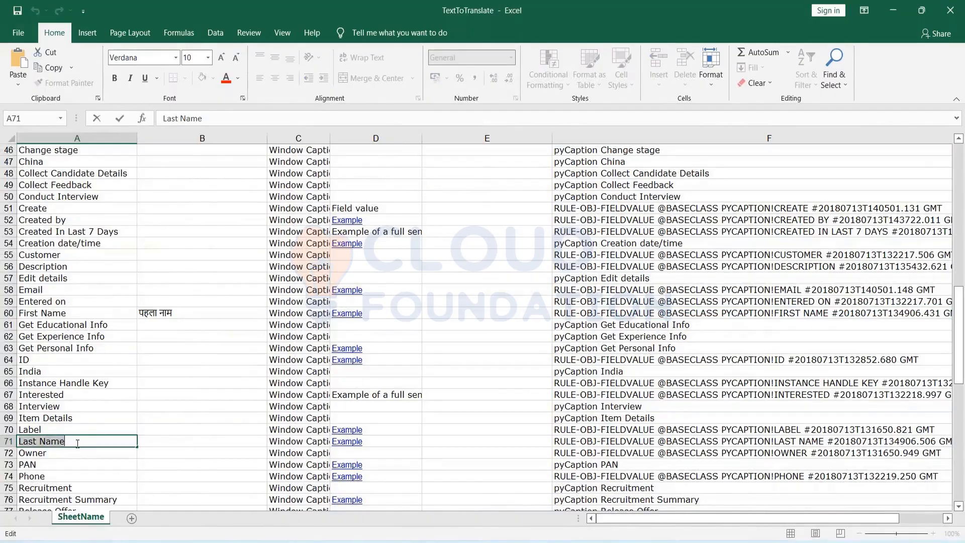
pyautogui.hotkey('alt', 'Tab')
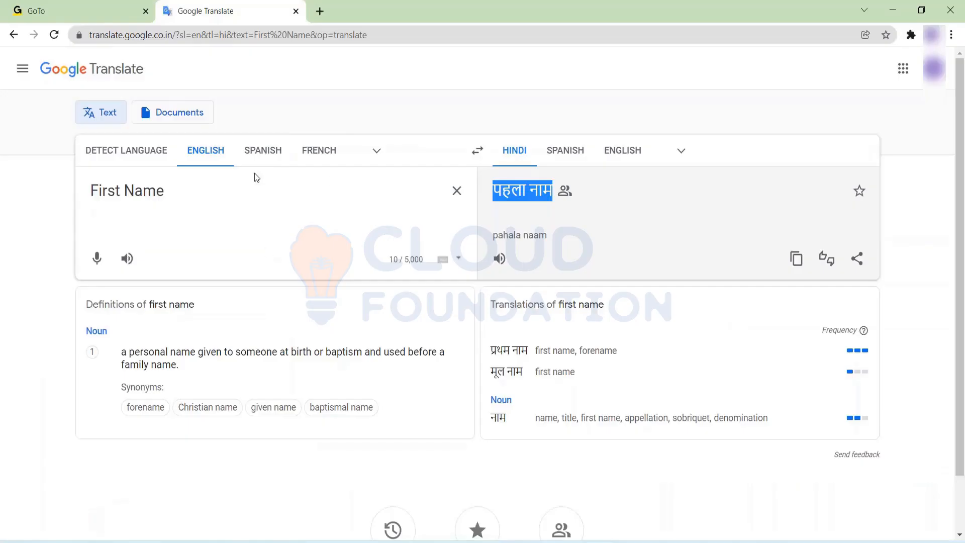
pyautogui.click(174, 192)
pyautogui.press('BackSpace')
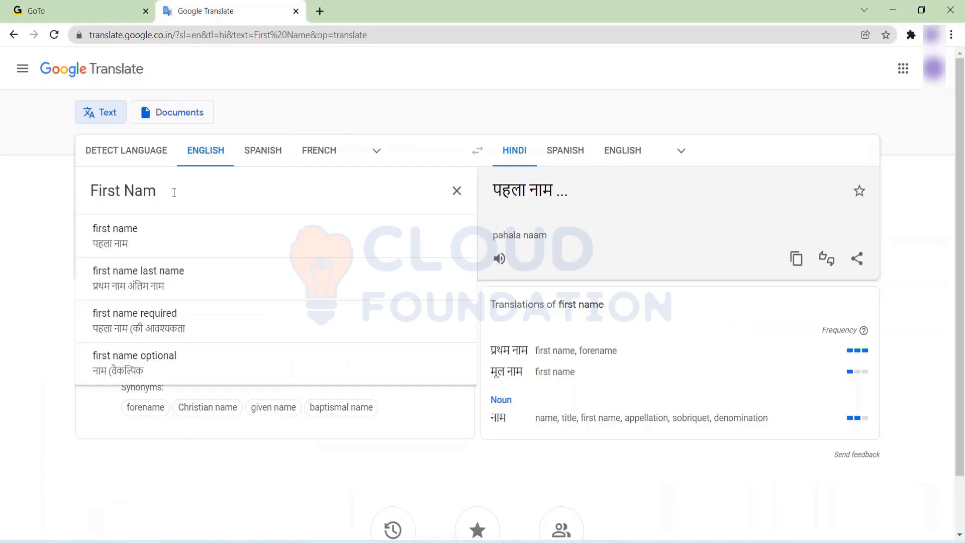
pyautogui.press('BackSpace')
pyautogui.press('BackSpace')
pyautogui.press('BackSpace')
pyautogui.press('BackSpace')
pyautogui.press('BackSpace')
pyautogui.press('BackSpace')
pyautogui.press('BackSpace')
pyautogui.press('BackSpace')
pyautogui.press('BackSpace')
pyautogui.hotkey('ctrl', 'v')
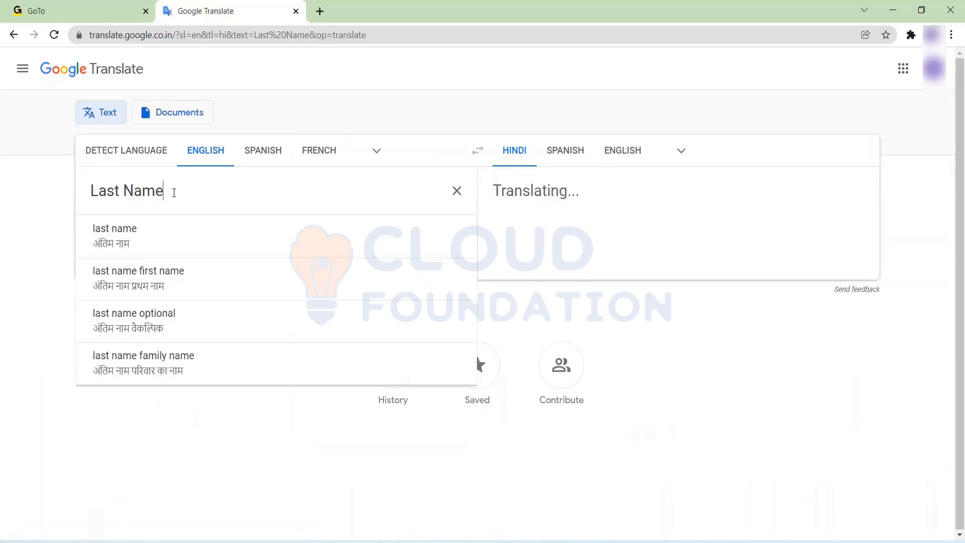
pyautogui.moveTo(558, 191); pyautogui.dragTo(497, 195)
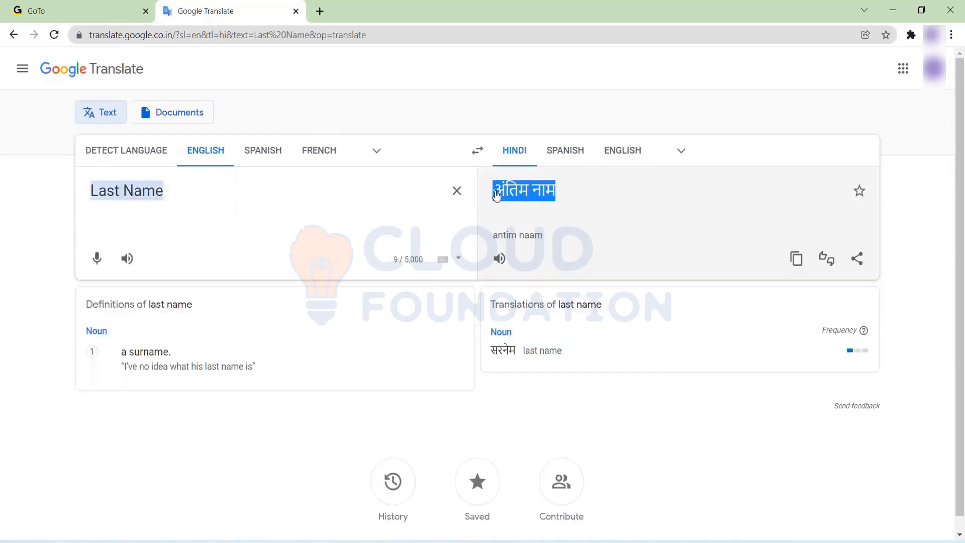
pyautogui.hotkey('alt', 'Tab')
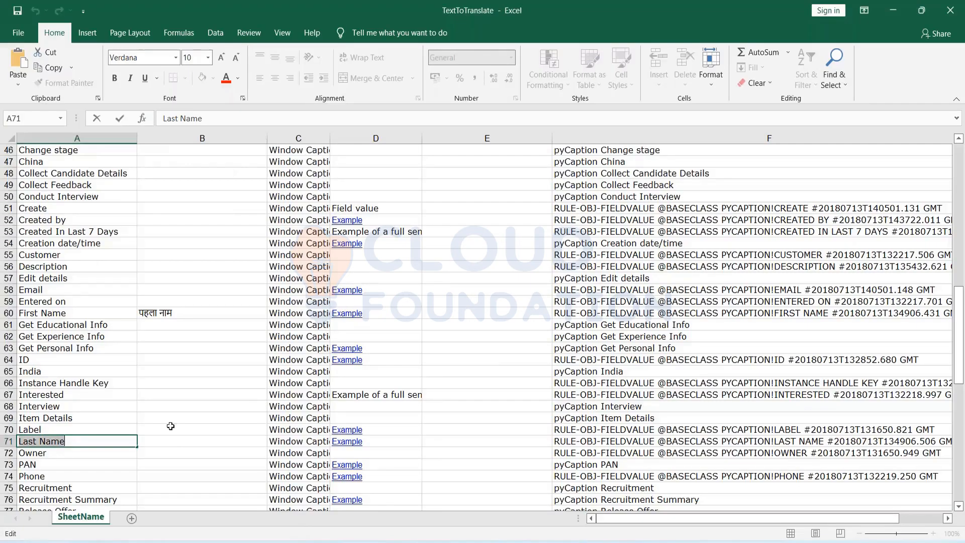
# Paste अंतिम नाम into cell B71 and scroll further down the sheet.
pyautogui.click(170, 443)
pyautogui.press('F2')
pyautogui.hotkey('ctrl', 'v')
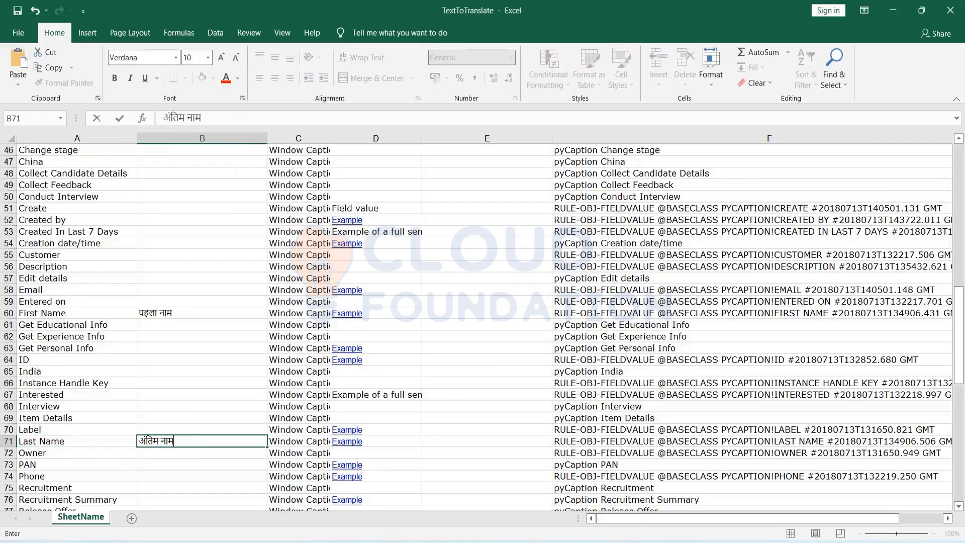
pyautogui.scroll(-6, 162, 392)
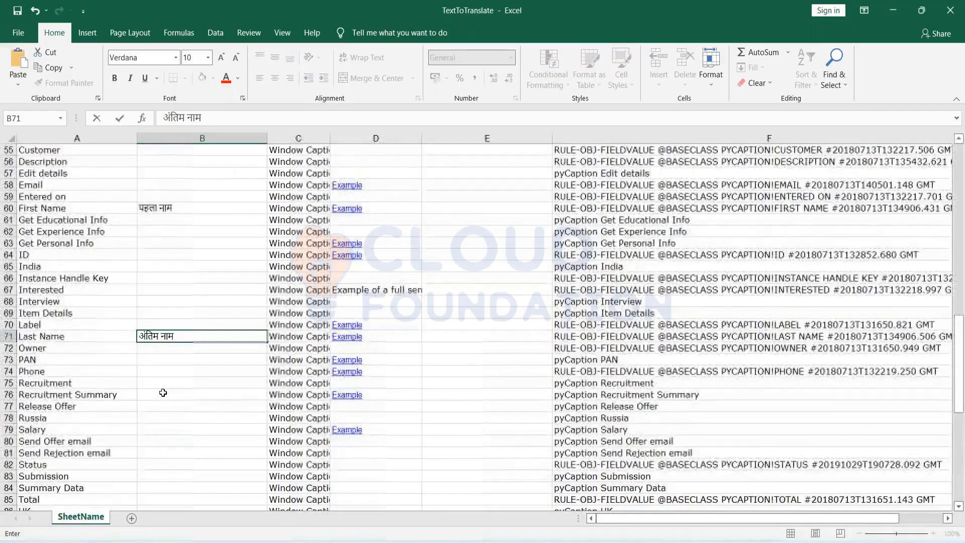
pyautogui.scroll(-1, 163, 392)
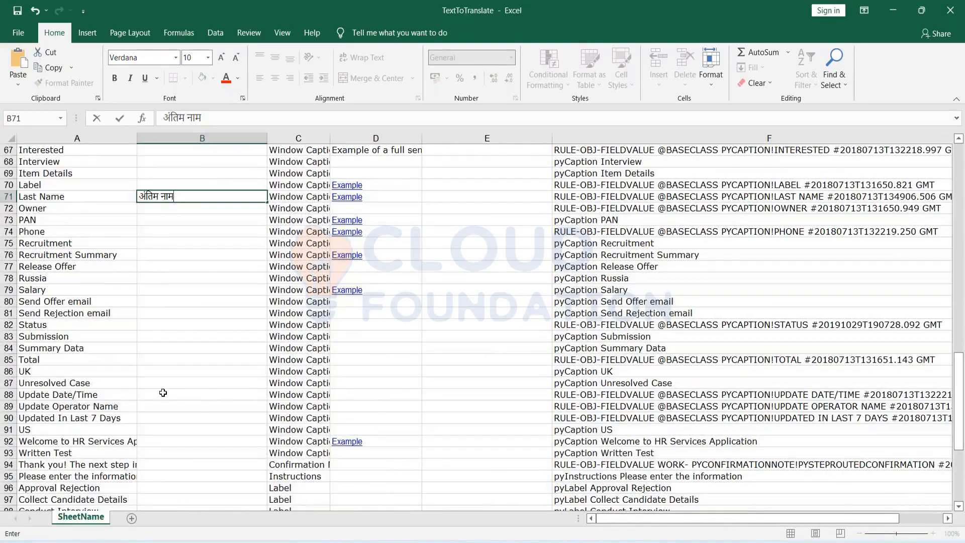
# Copy Russia from A78, translate it in Google Translate and copy रूस.
pyautogui.click(46, 280)
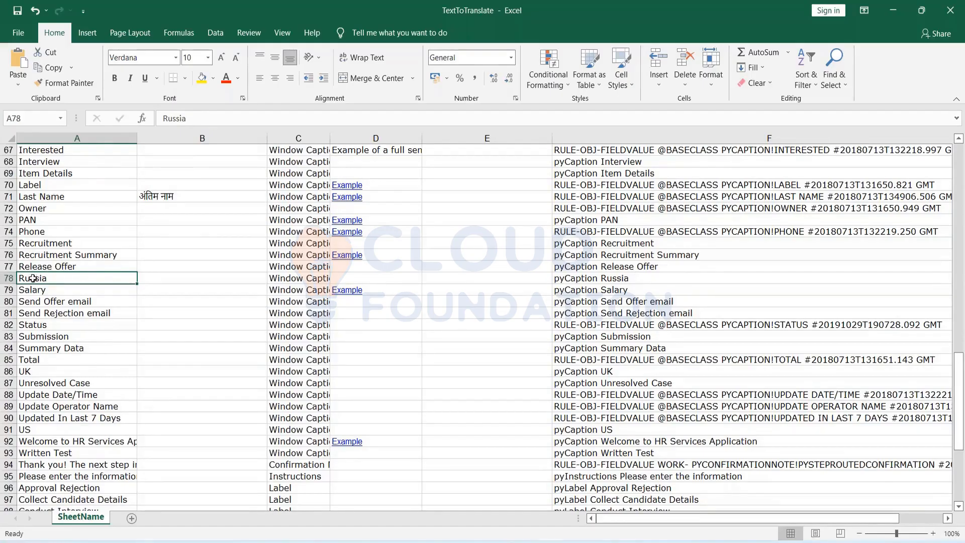
pyautogui.doubleClick(32, 280)
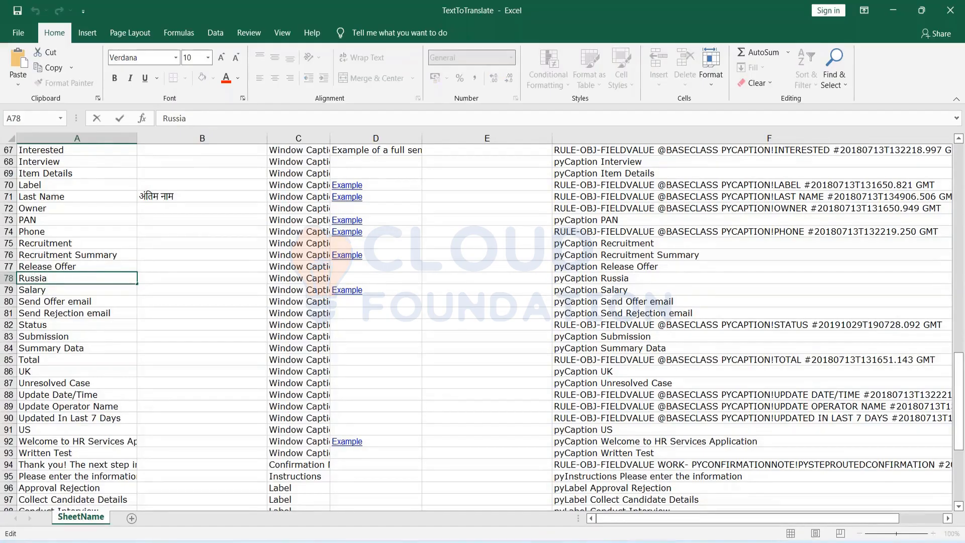
pyautogui.doubleClick(34, 278)
pyautogui.hotkey('ctrl', 'c')
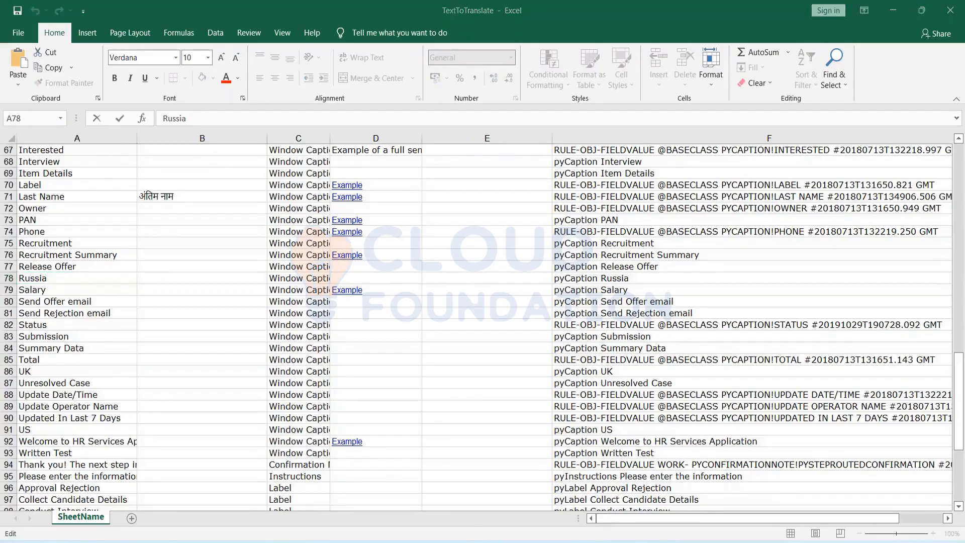
pyautogui.hotkey('alt', 'Tab')
pyautogui.click(276, 198)
pyautogui.press('BackSpace')
pyautogui.press('BackSpace')
pyautogui.press('BackSpace')
pyautogui.press('BackSpace')
pyautogui.press('BackSpace')
pyautogui.press('BackSpace')
pyautogui.press('BackSpace')
pyautogui.press('BackSpace')
pyautogui.press('BackSpace')
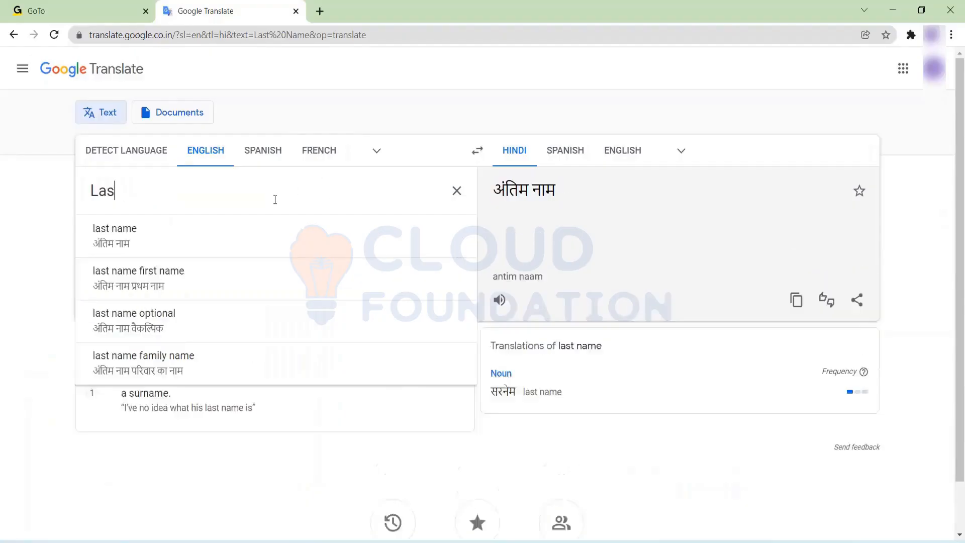
pyautogui.hotkey('ctrl', 'v')
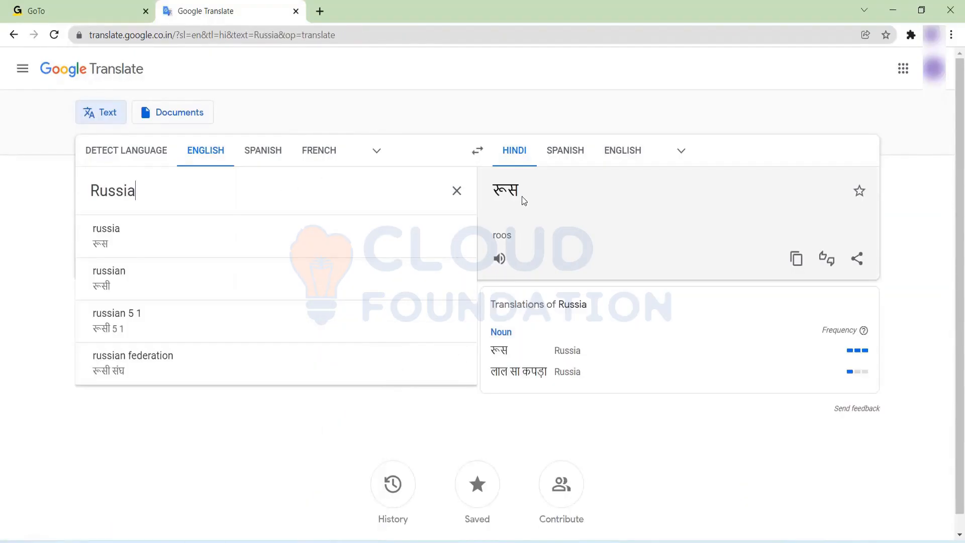
pyautogui.hotkey('ctrl', 'a')
pyautogui.moveTo(521, 196); pyautogui.dragTo(496, 195)
pyautogui.hotkey('ctrl', 'c')
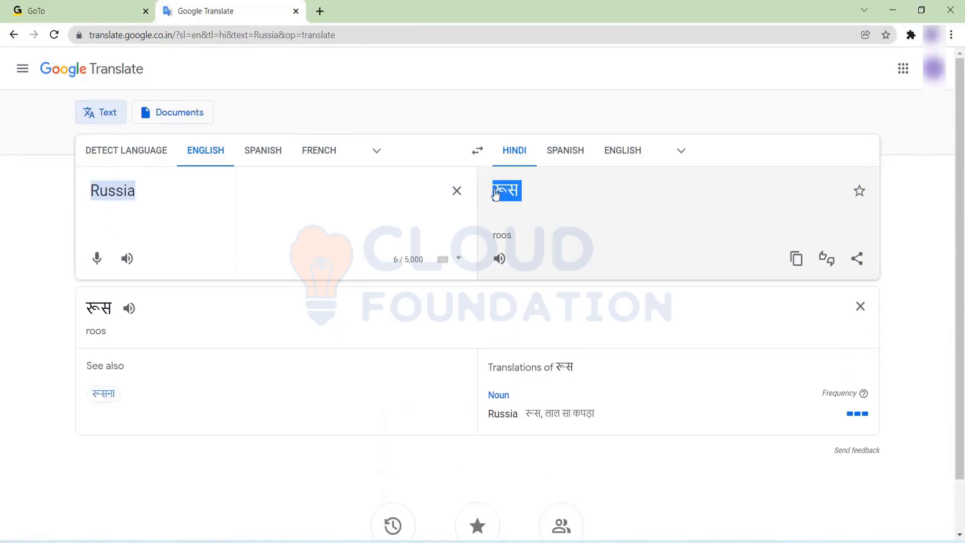
# Paste रूस into cell B78 beside Russia and commit it.
pyautogui.hotkey('alt', 'Tab')
pyautogui.press('Right')
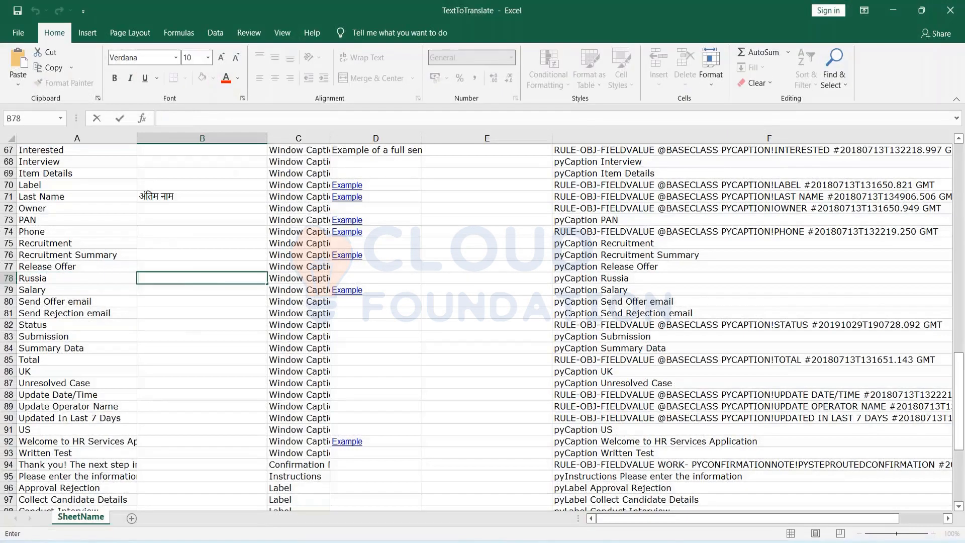
pyautogui.hotkey('ctrl', 'v')
pyautogui.scroll(-1, 219, 350)
pyautogui.click(146, 359)
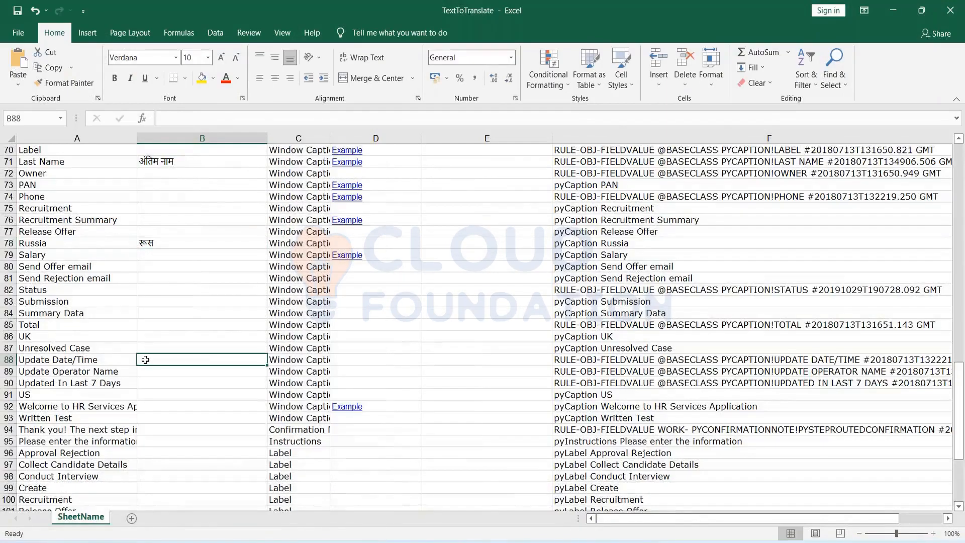
# Translate Send Offer email in Google Translate and copy ऑफ़र ईमेल भेजें.
pyautogui.doubleClick(51, 269)
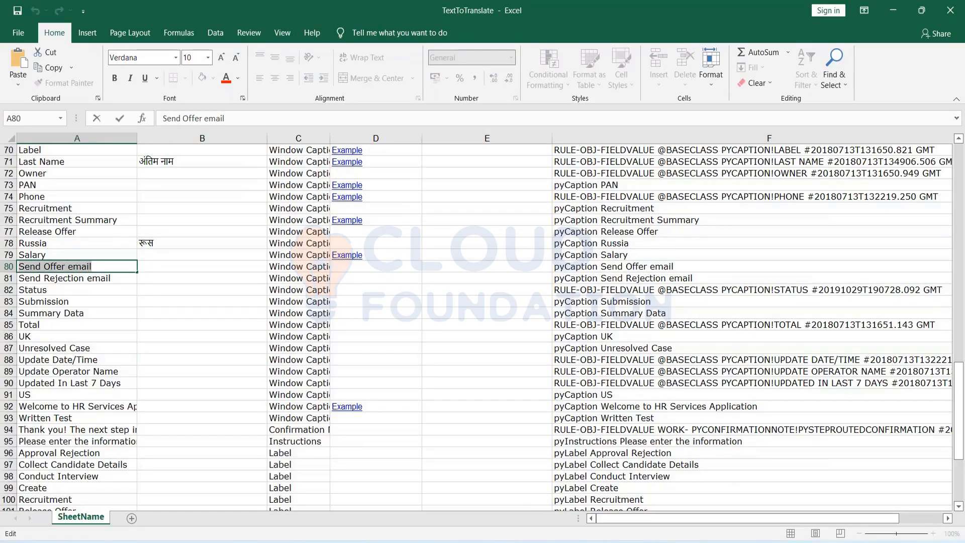
pyautogui.hotkey('alt', 'Tab')
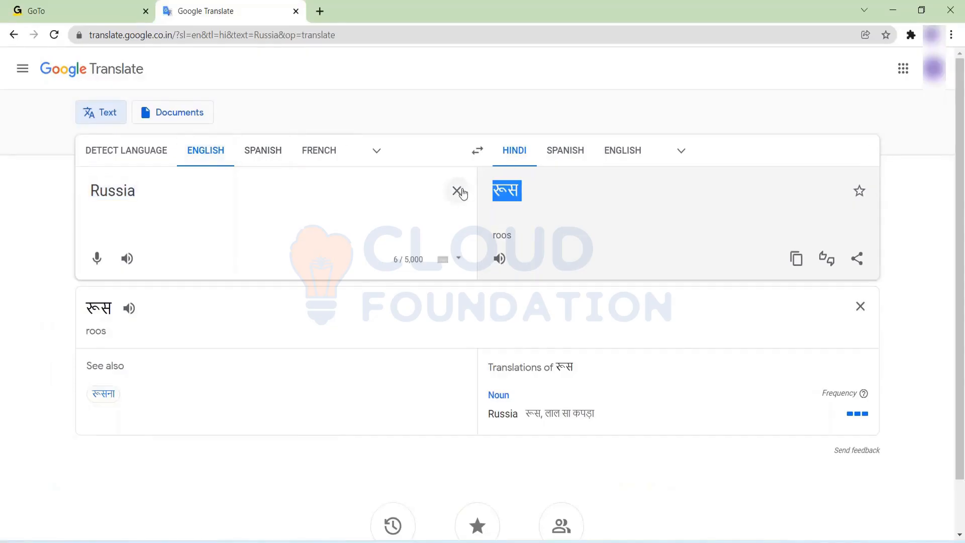
pyautogui.click(461, 193)
pyautogui.write('Send Offer email')
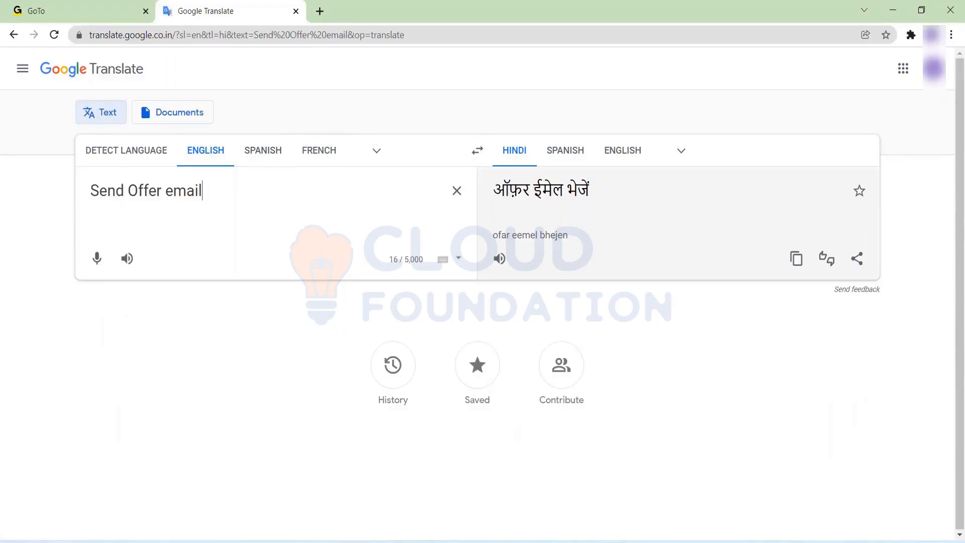
pyautogui.moveTo(602, 192); pyautogui.dragTo(459, 192)
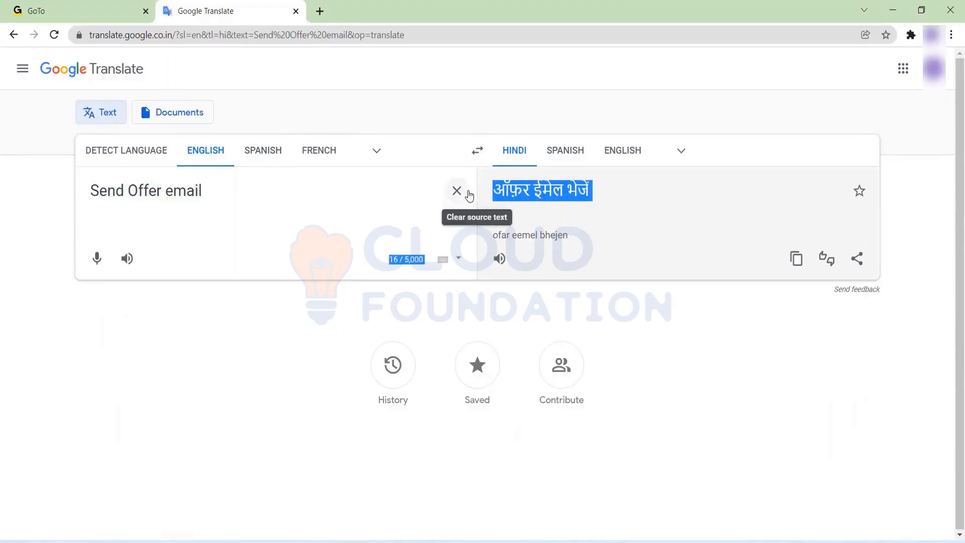
pyautogui.click(612, 207)
pyautogui.moveTo(597, 192); pyautogui.dragTo(498, 190)
pyautogui.hotkey('ctrl', 'c')
# Paste ऑफ़र ईमेल भेजें into cell B80 and commit it.
pyautogui.hotkey('alt', 'Tab')
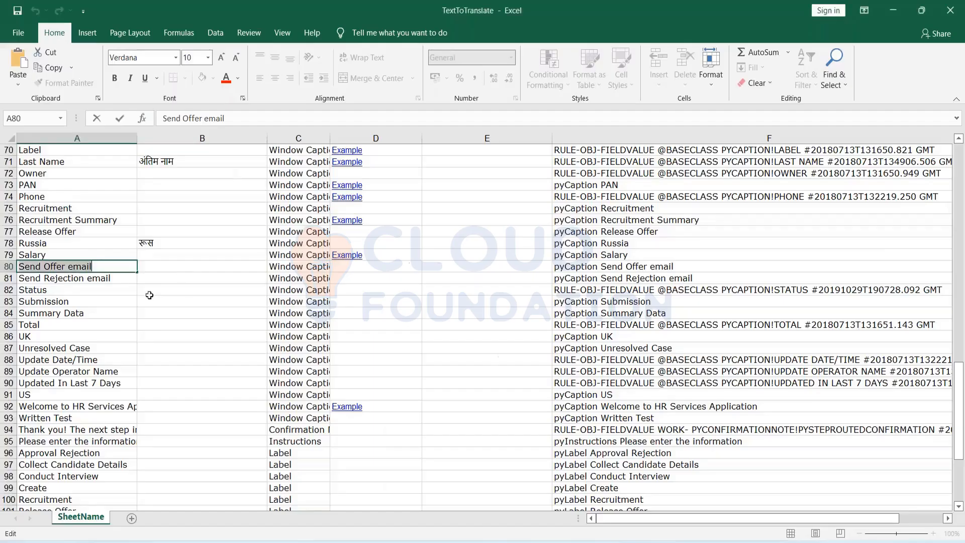
pyautogui.click(151, 264)
pyautogui.hotkey('ctrl', 'v')
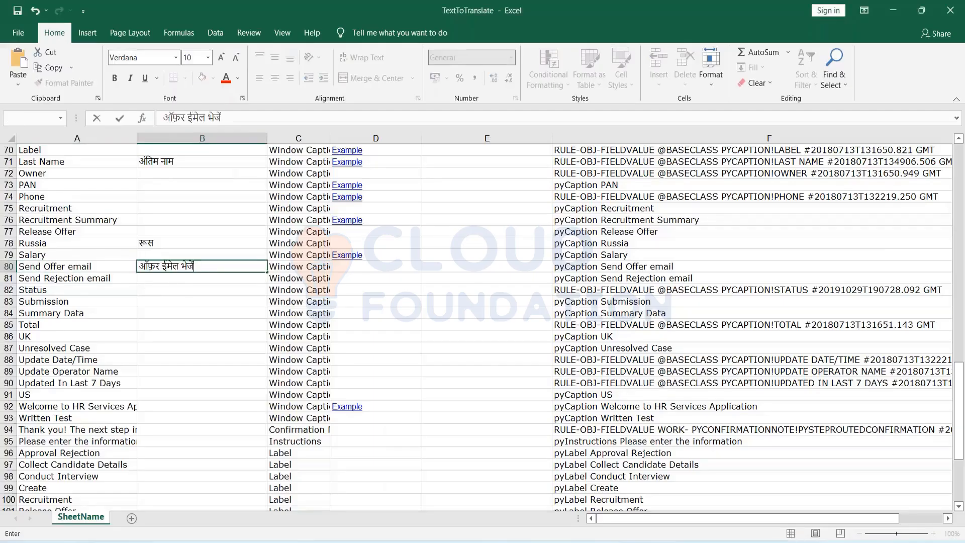
pyautogui.click(479, 309)
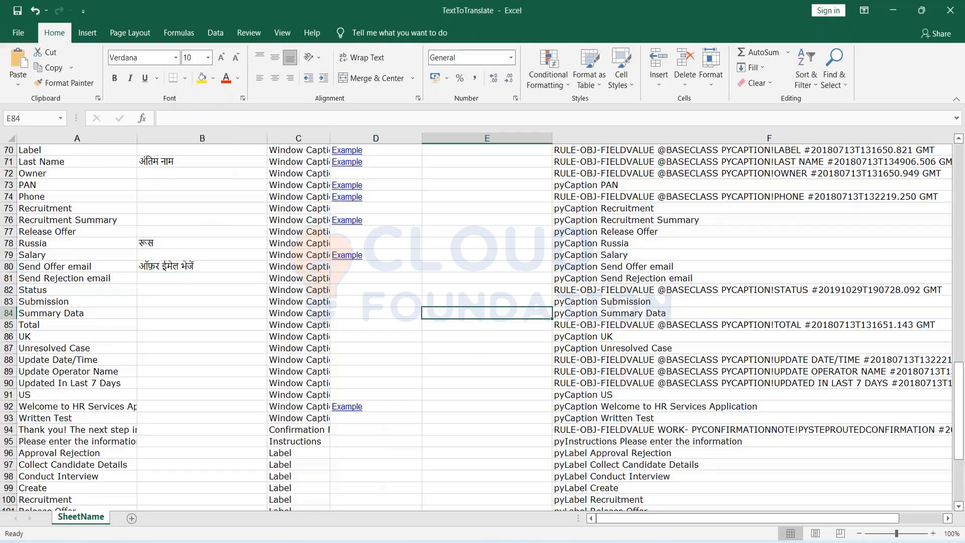
pyautogui.hotkey('ctrl', 'f')
# Search the sheet for 'SEND OFFER' and paste the Hindi translation into B15 beside the first match.
pyautogui.write('SEND OFF')
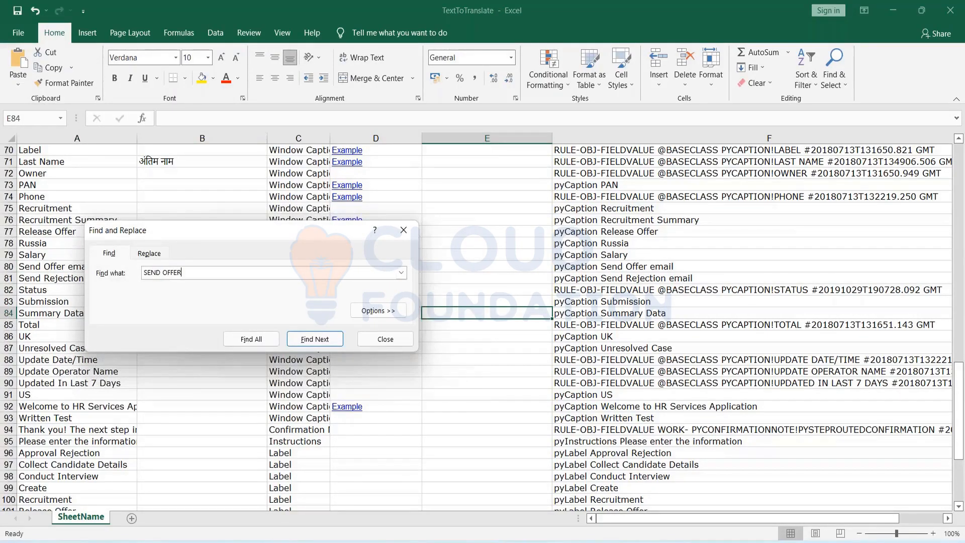
pyautogui.write('ER')
pyautogui.press('Return')
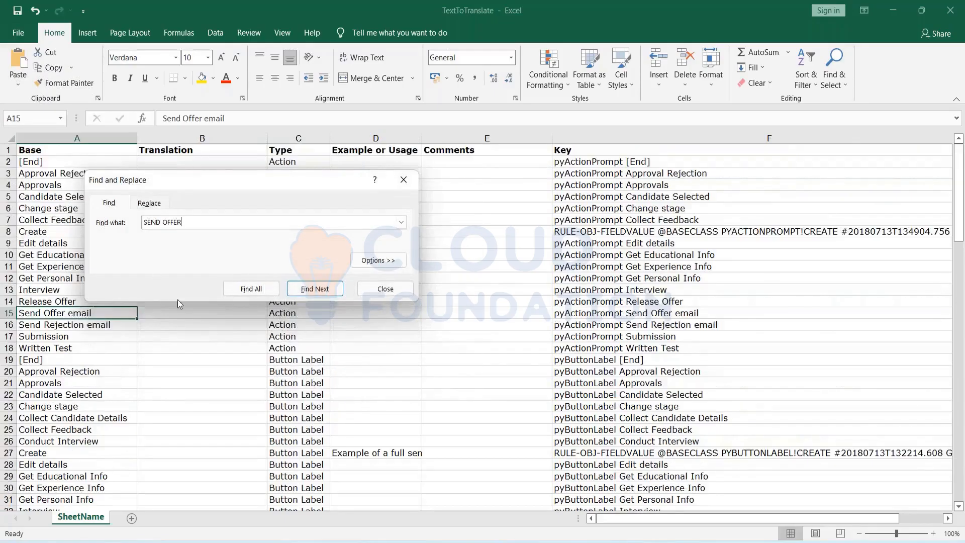
pyautogui.click(177, 312)
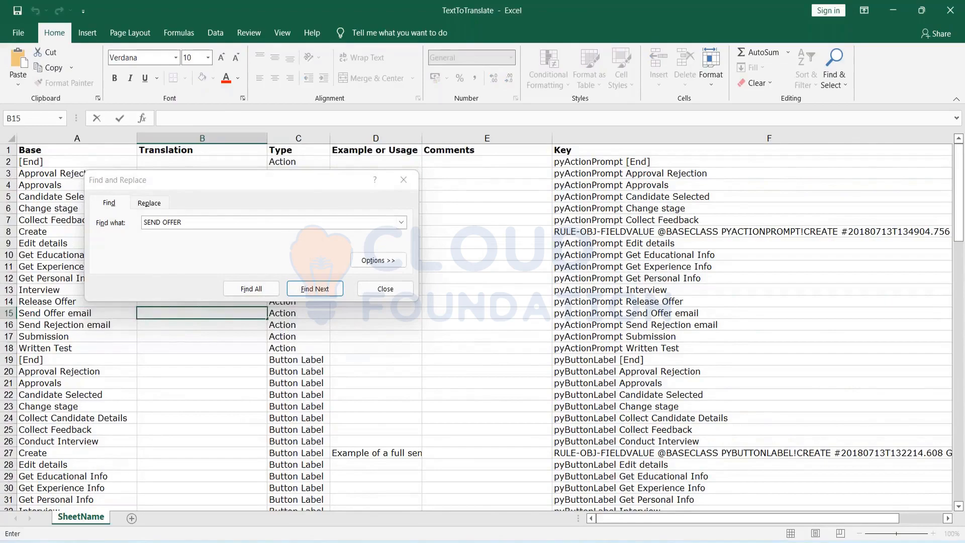
pyautogui.hotkey('ctrl', 'v')
# Step through the matches to row 35 and paste ऑफ़र ईमेल भेजें into B35.
pyautogui.click(192, 222)
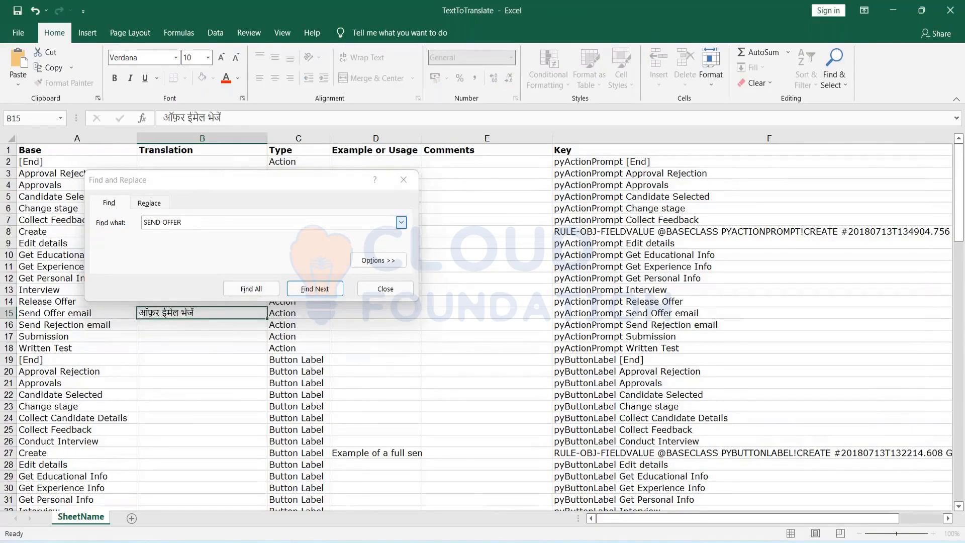
pyautogui.press('Return')
pyautogui.press('Return')
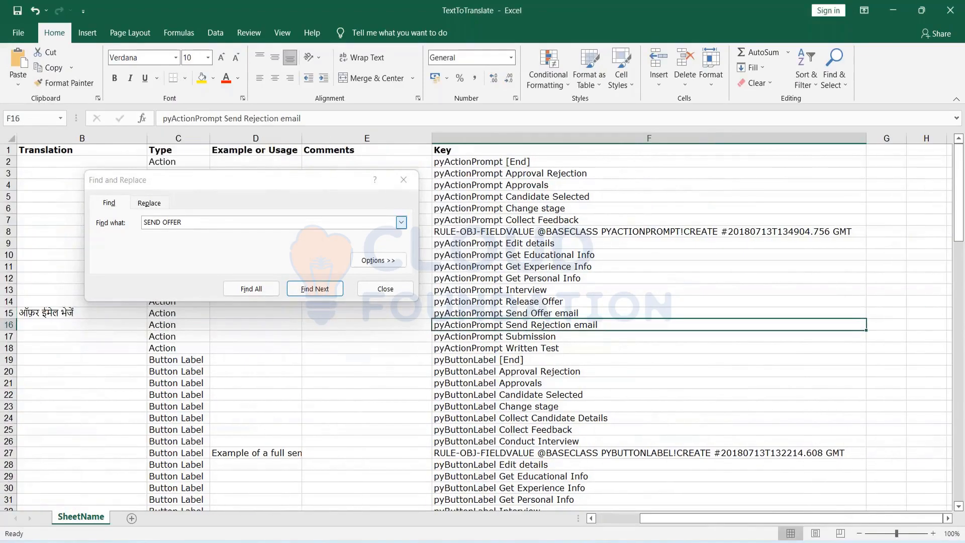
pyautogui.press('Return')
pyautogui.click(182, 222)
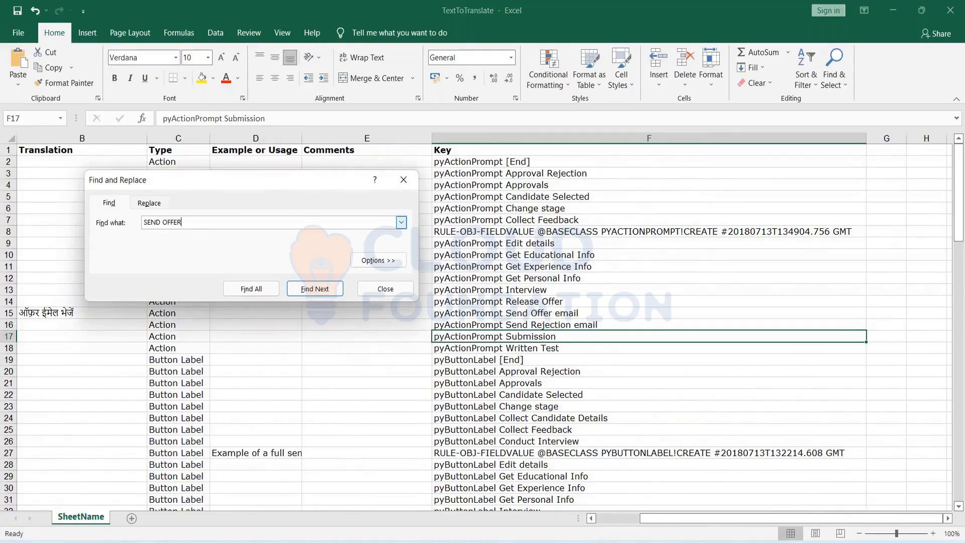
pyautogui.press('Return')
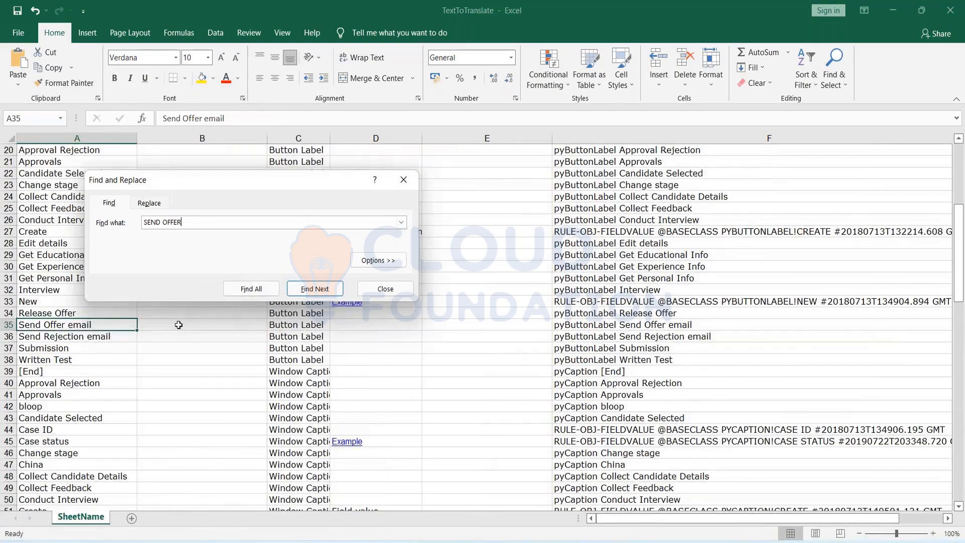
pyautogui.click(178, 325)
pyautogui.doubleClick(178, 331)
pyautogui.scroll(5, 218, 386)
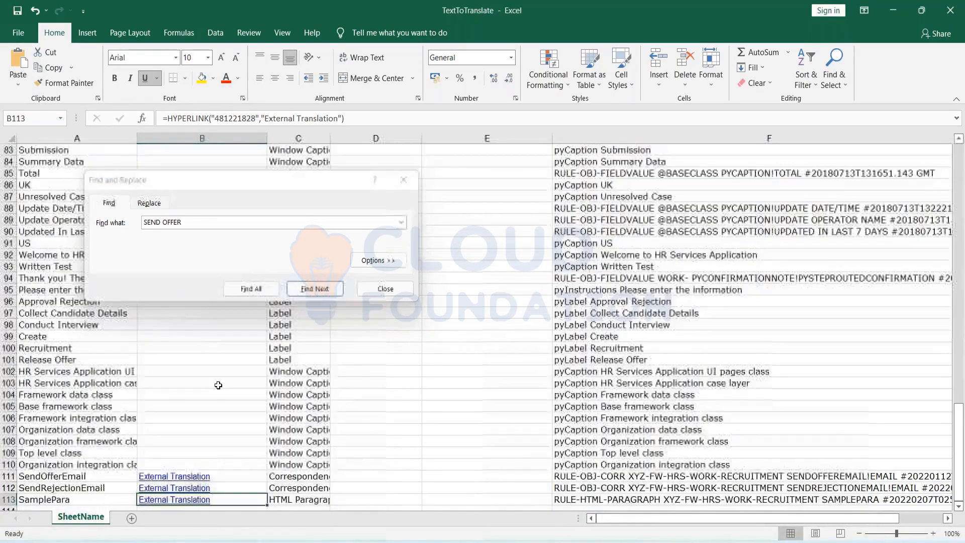
pyautogui.click(211, 225)
pyautogui.press('Return')
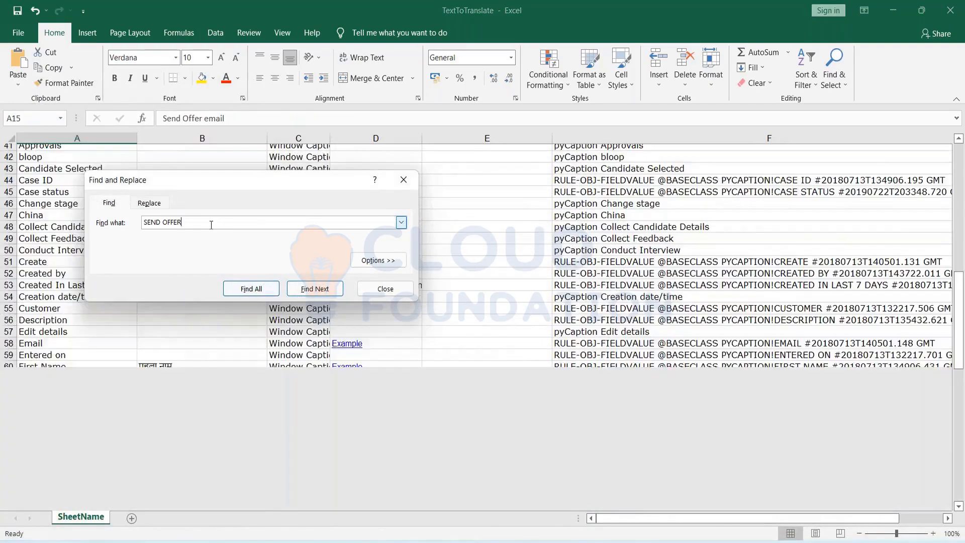
pyautogui.press('Return')
pyautogui.press('Return')
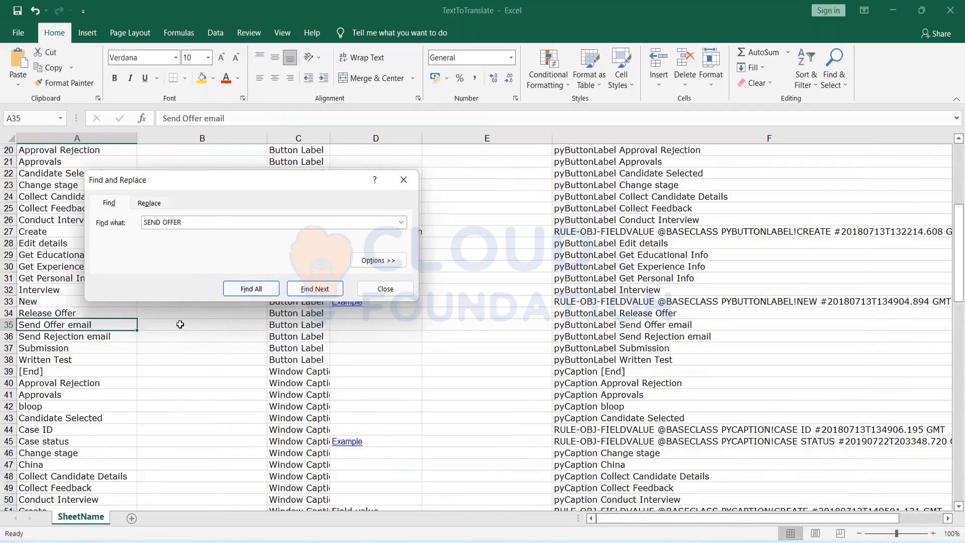
pyautogui.doubleClick(180, 325)
pyautogui.hotkey('ctrl', 'v')
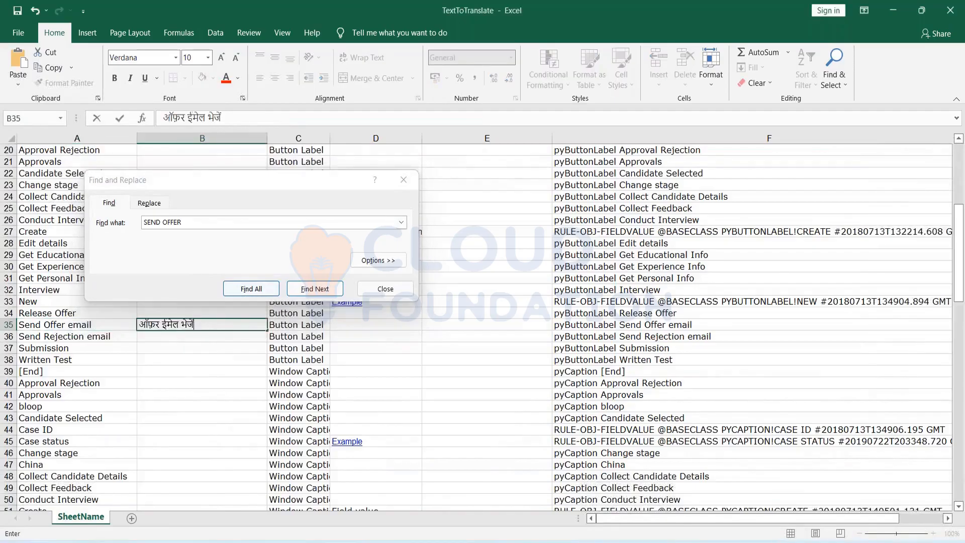
# Find the remaining match at row 80, close the search and scroll down the sheet.
pyautogui.press('Return')
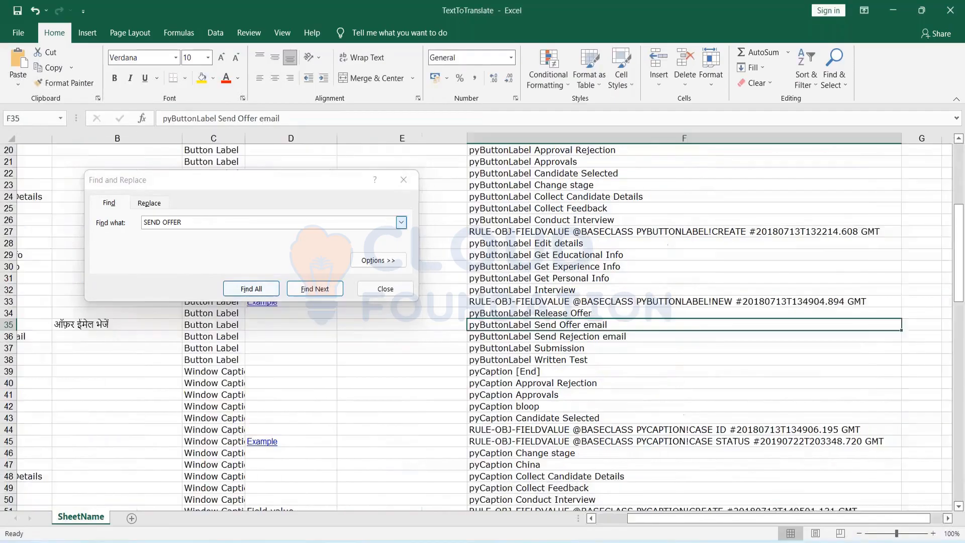
pyautogui.click(648, 336)
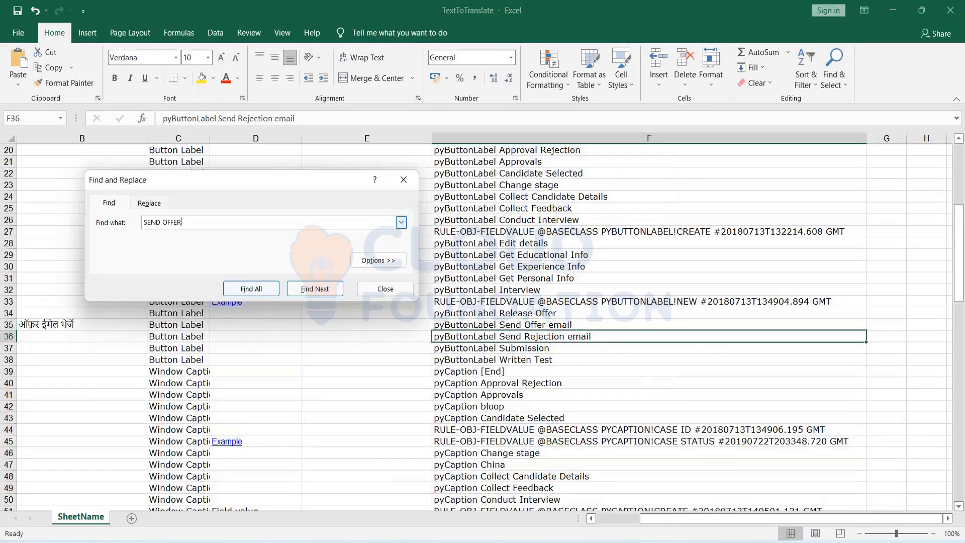
pyautogui.press('Return')
pyautogui.press('Return')
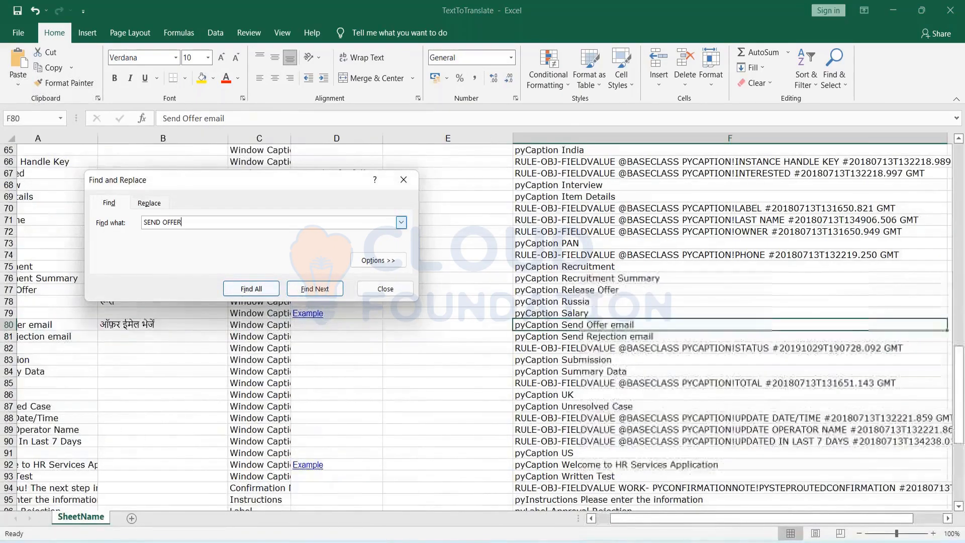
pyautogui.press('Escape')
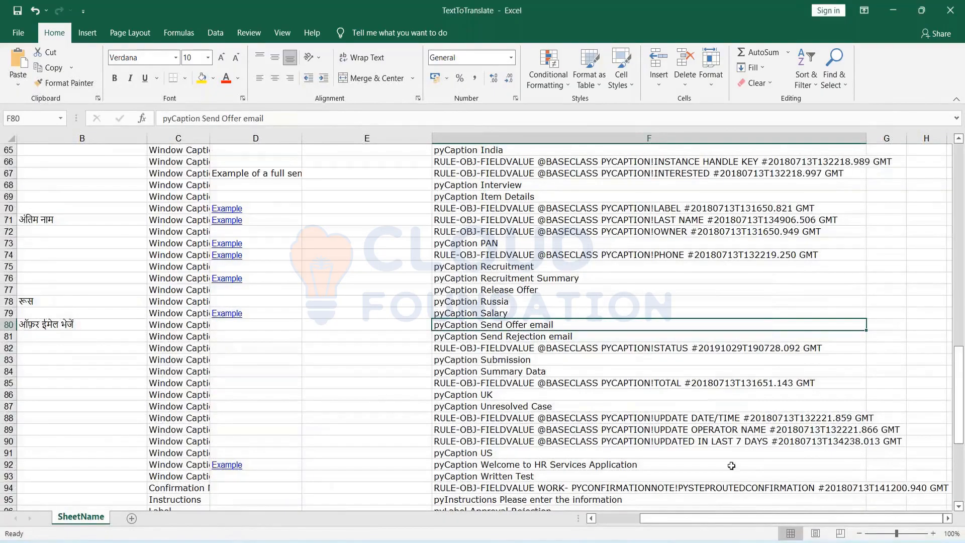
pyautogui.click(609, 522)
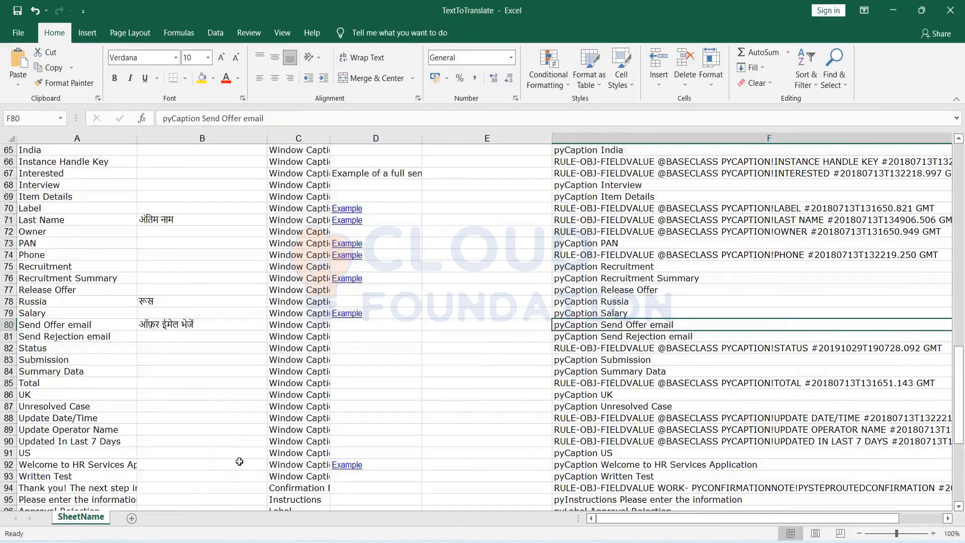
pyautogui.scroll(-4, 239, 460)
pyautogui.scroll(-1, 239, 461)
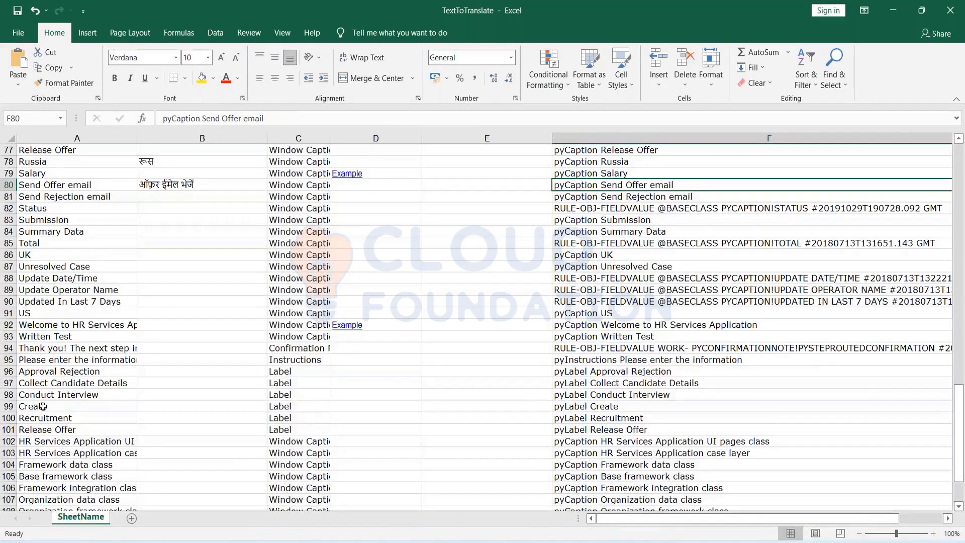
# Translate 'Please enter the information' from A95 in Google Translate and copy the Hindi result.
pyautogui.doubleClick(50, 360)
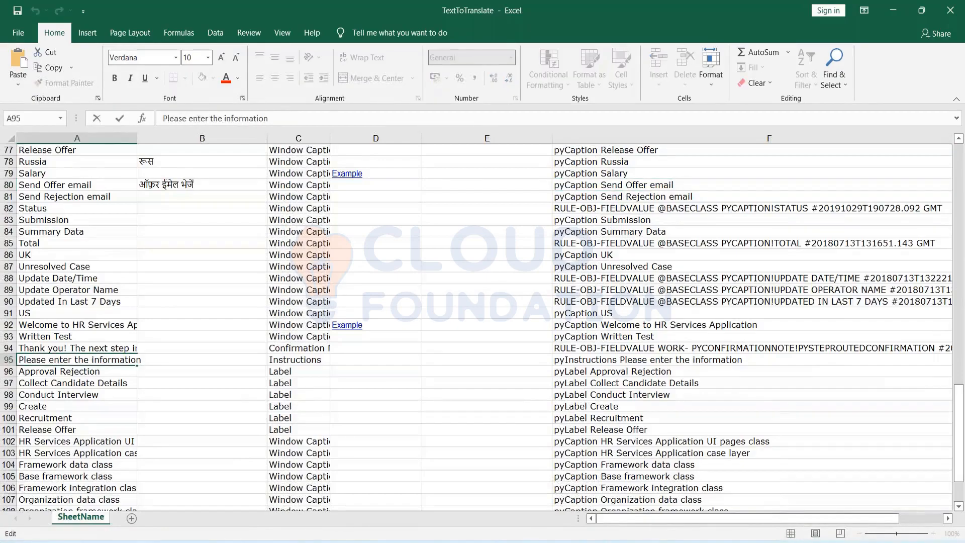
pyautogui.press('Home')
pyautogui.hotkey('shift', 'End')
pyautogui.hotkey('ctrl', 'c')
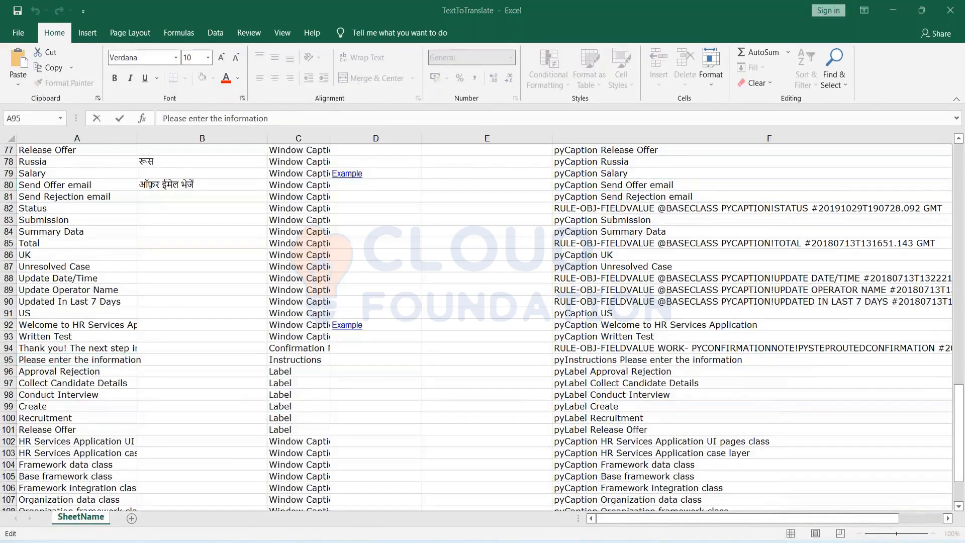
pyautogui.hotkey('alt', 'Tab')
pyautogui.click(456, 190)
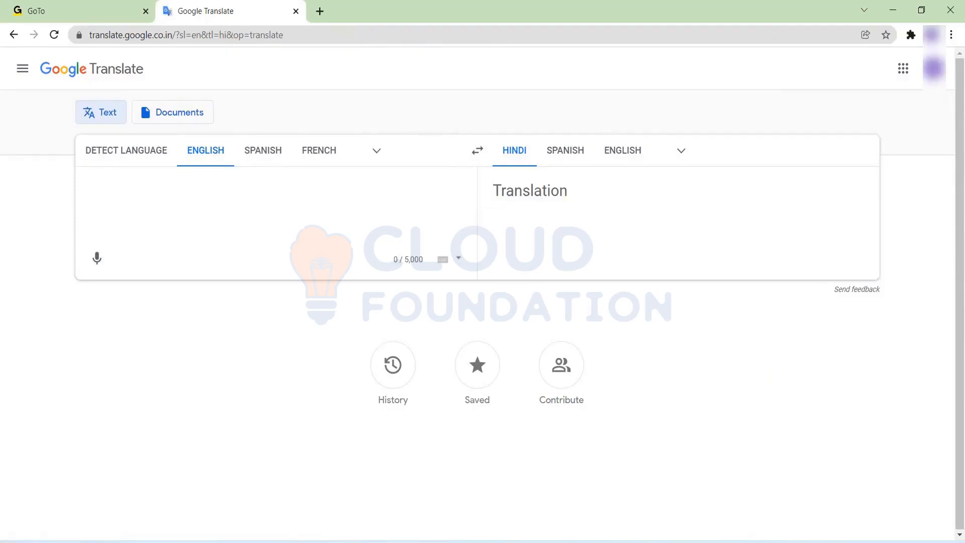
pyautogui.hotkey('ctrl', 'v')
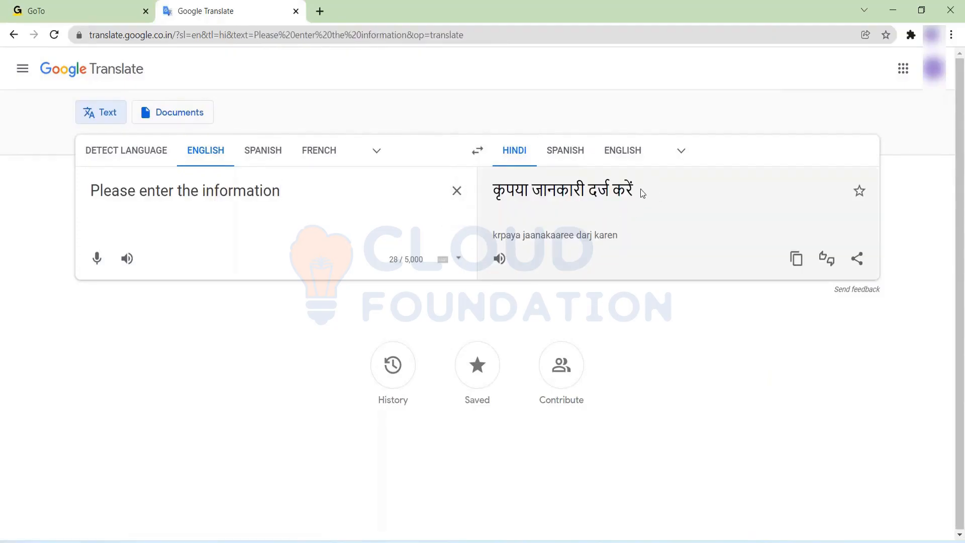
pyautogui.moveTo(640, 192); pyautogui.dragTo(495, 187)
pyautogui.hotkey('ctrl', 'c')
pyautogui.hotkey('alt', 'Tab')
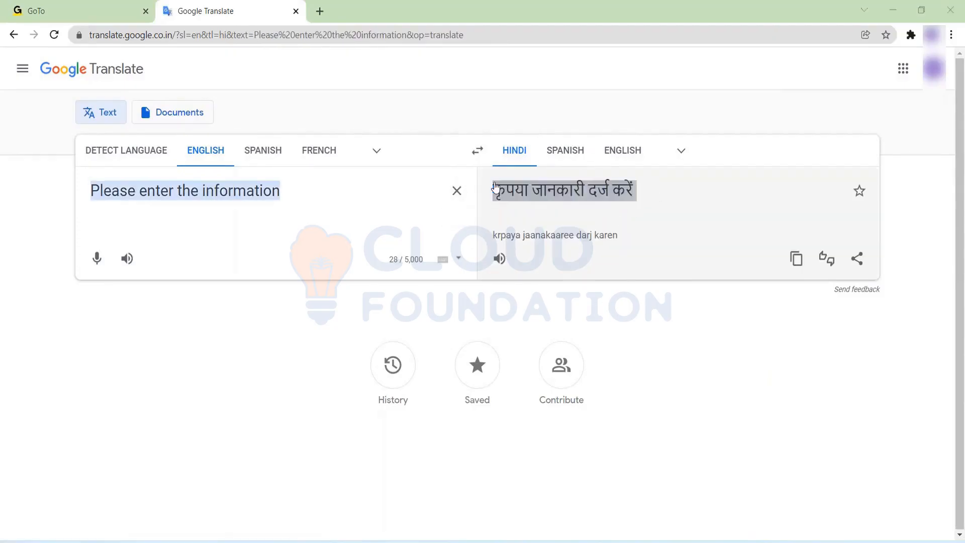
# Undo the Hindi text accidentally pasted into A95, restoring the English phrase.
pyautogui.hotkey('ctrl', 'shift', 'Left')
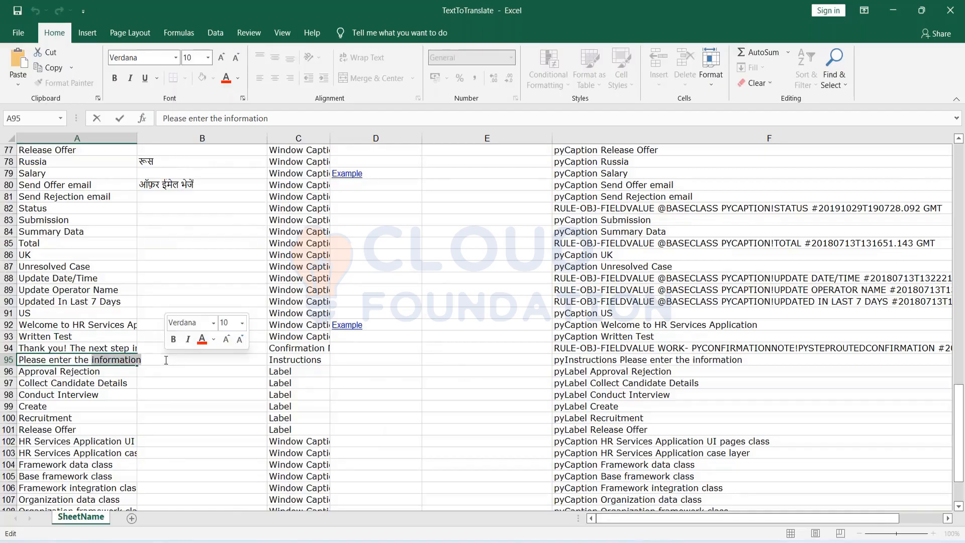
pyautogui.press('Right')
pyautogui.hotkey('ctrl', 'v')
pyautogui.click(263, 394)
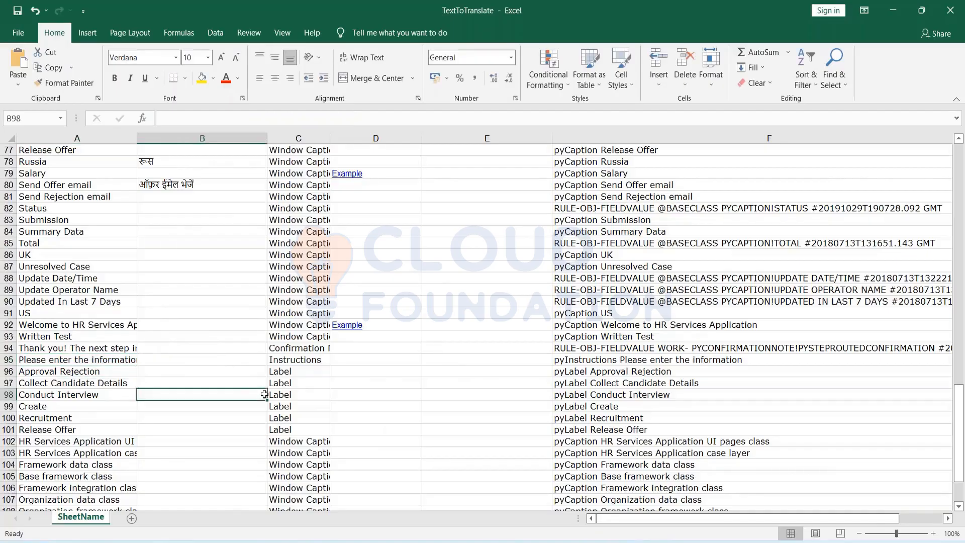
pyautogui.click(115, 361)
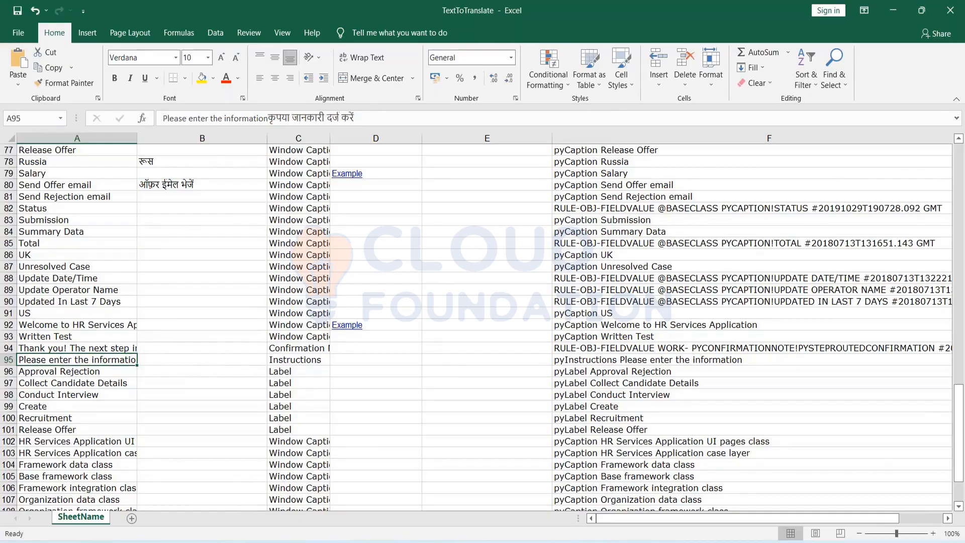
pyautogui.hotkey('ctrl', 'z')
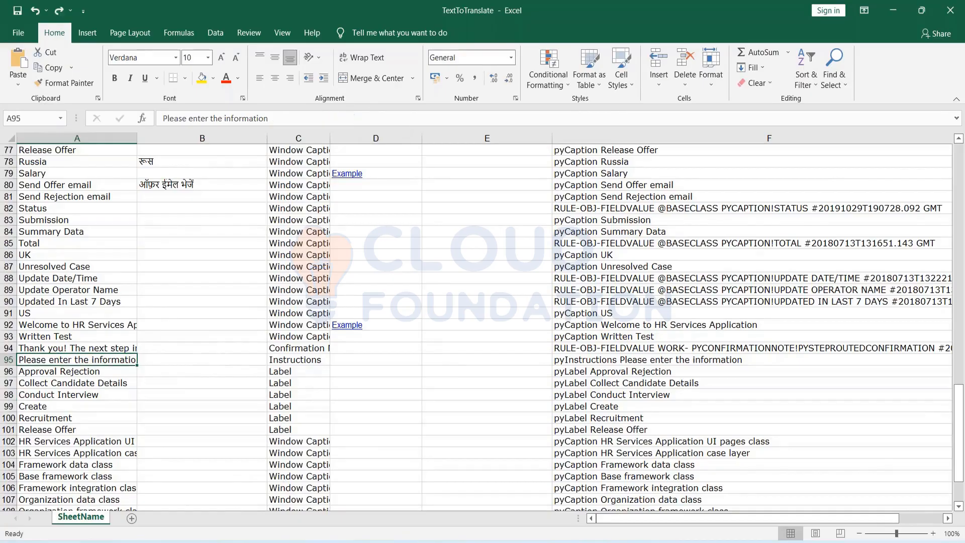
# Paste कृपया जानकारी दर्ज करें into cell B95 and confirm it.
pyautogui.click(232, 347)
pyautogui.click(160, 361)
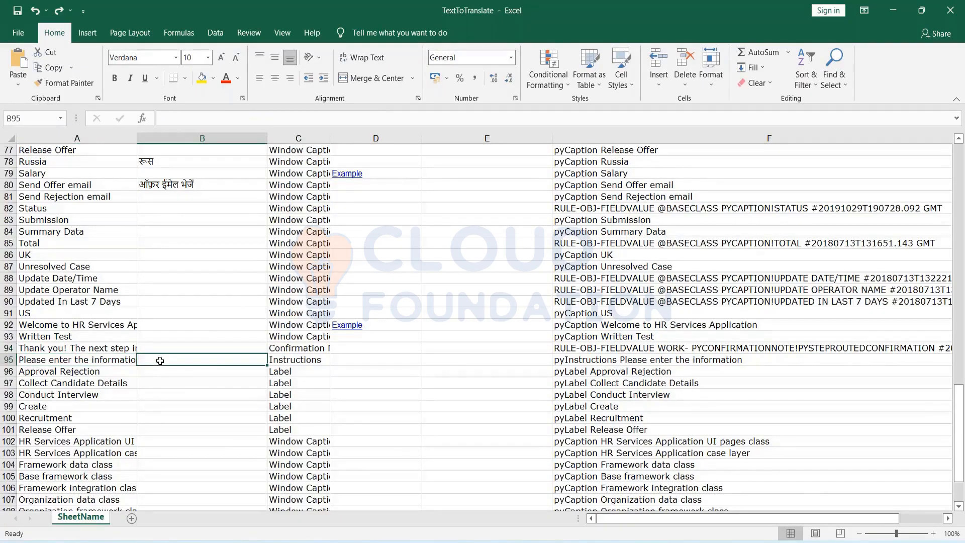
pyautogui.doubleClick(160, 361)
pyautogui.hotkey('ctrl', 'v')
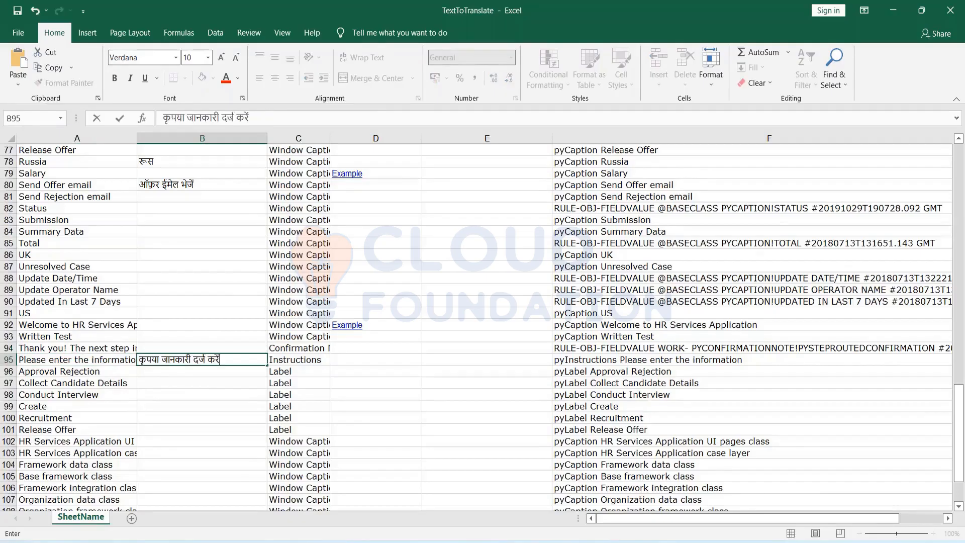
pyautogui.click(536, 357)
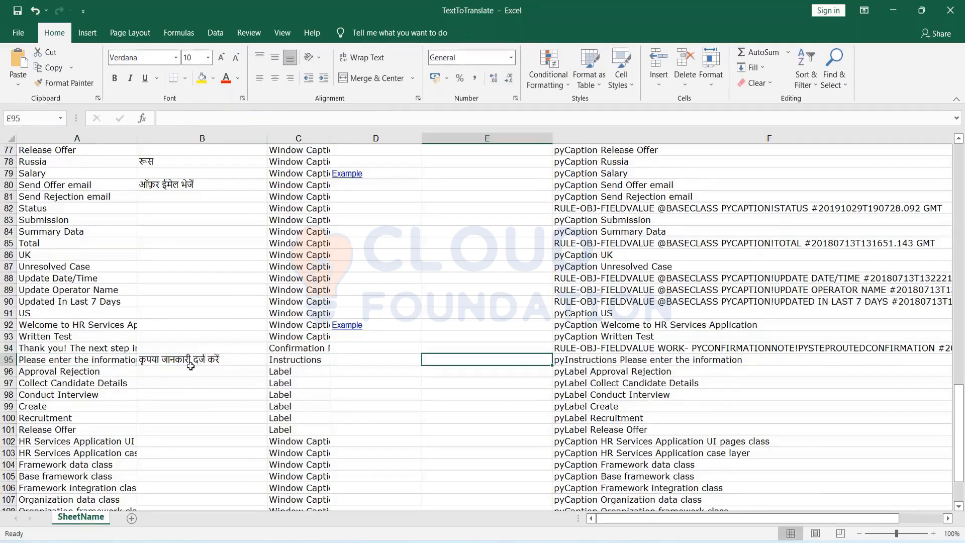
pyautogui.scroll(-1, 191, 366)
pyautogui.doubleClick(44, 383)
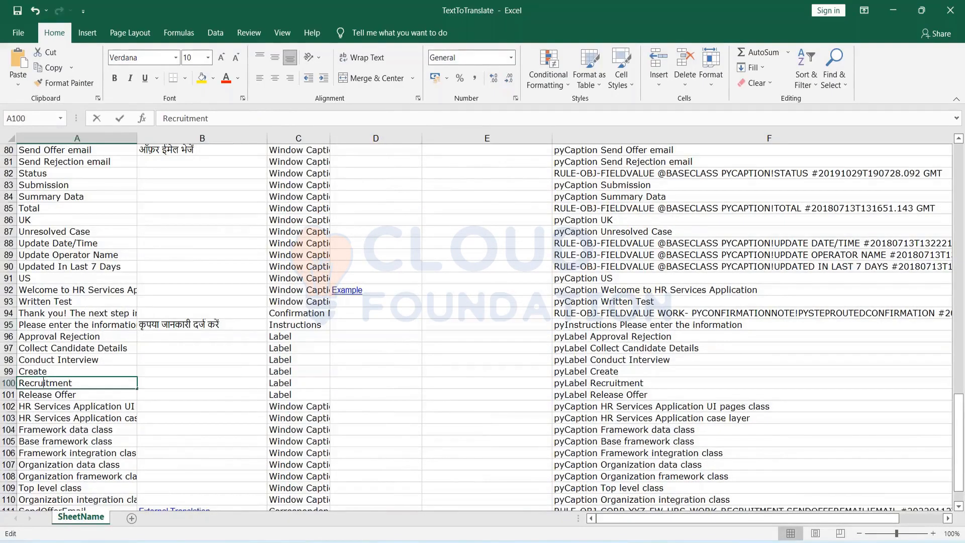
# Translate Recruitment from A100 in Google Translate and paste भर्ती into B100.
pyautogui.doubleClick(45, 383)
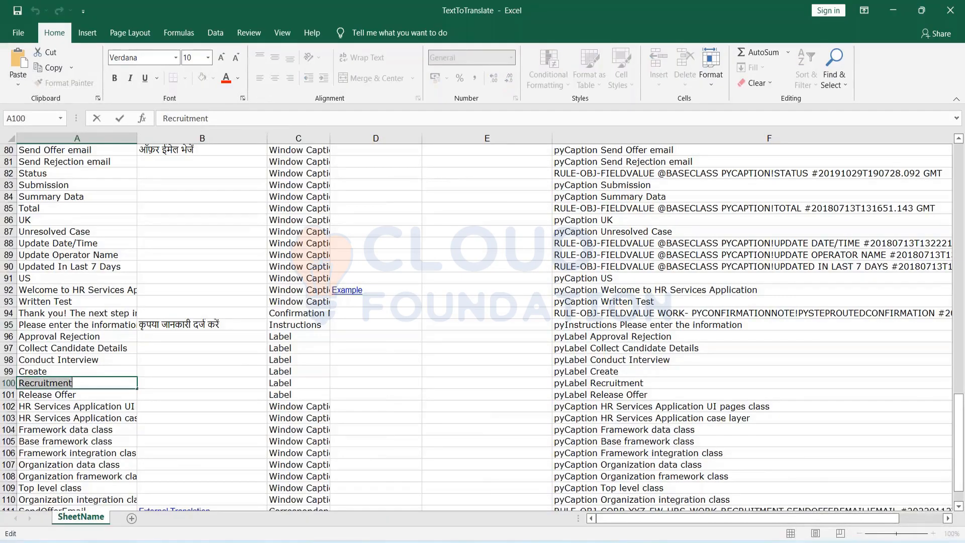
pyautogui.hotkey('ctrl', 'c')
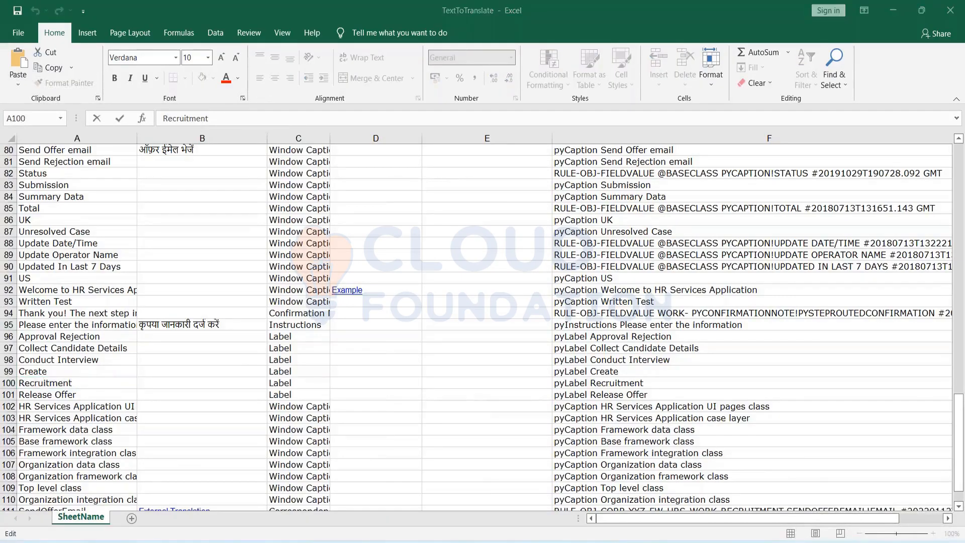
pyautogui.hotkey('alt', 'Tab')
pyautogui.click(457, 191)
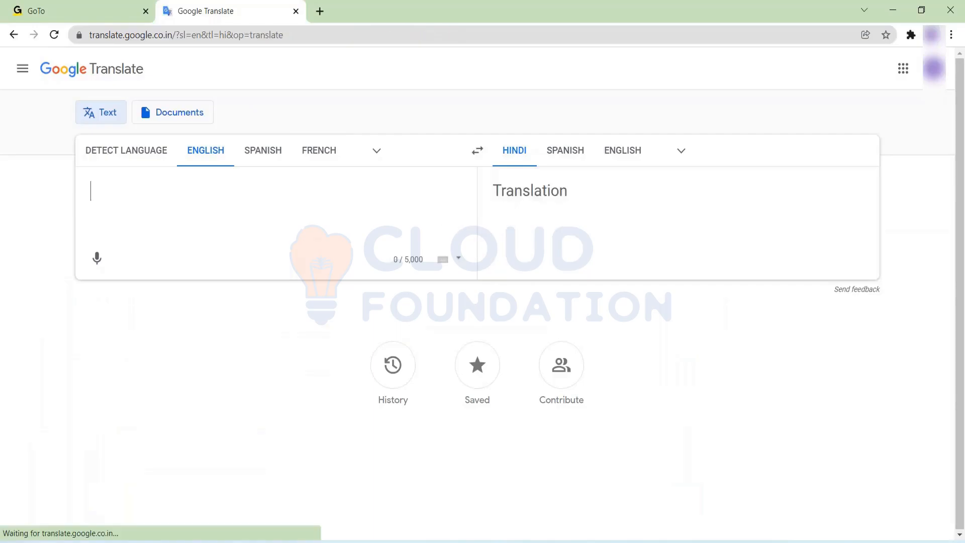
pyautogui.hotkey('ctrl', 'v')
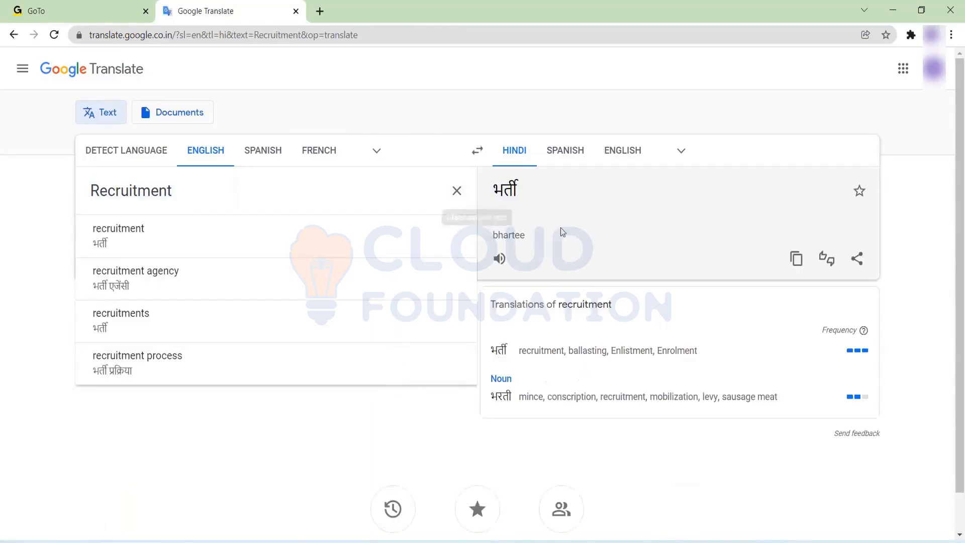
pyautogui.moveTo(523, 185); pyautogui.dragTo(493, 183)
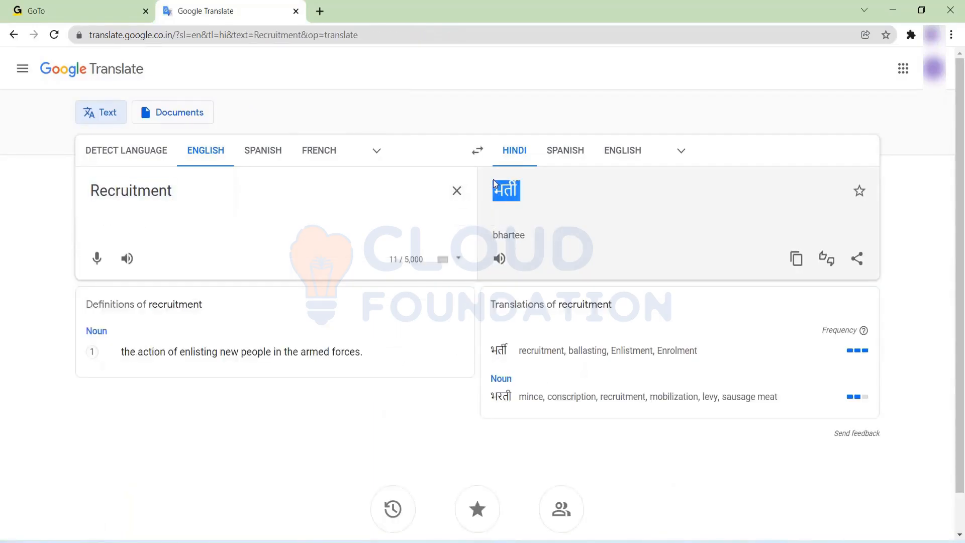
pyautogui.hotkey('alt', 'Tab')
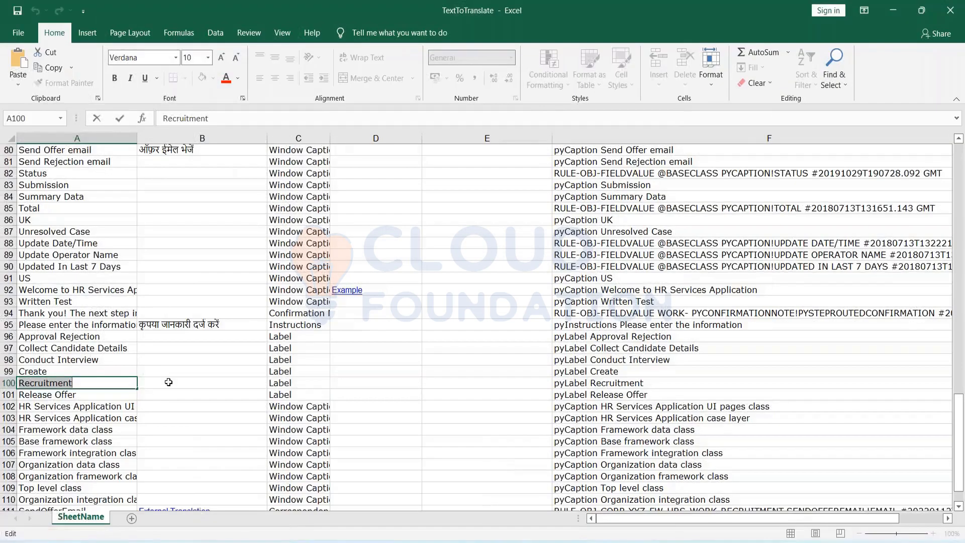
pyautogui.click(169, 382)
pyautogui.hotkey('ctrl', 'v')
pyautogui.click(413, 336)
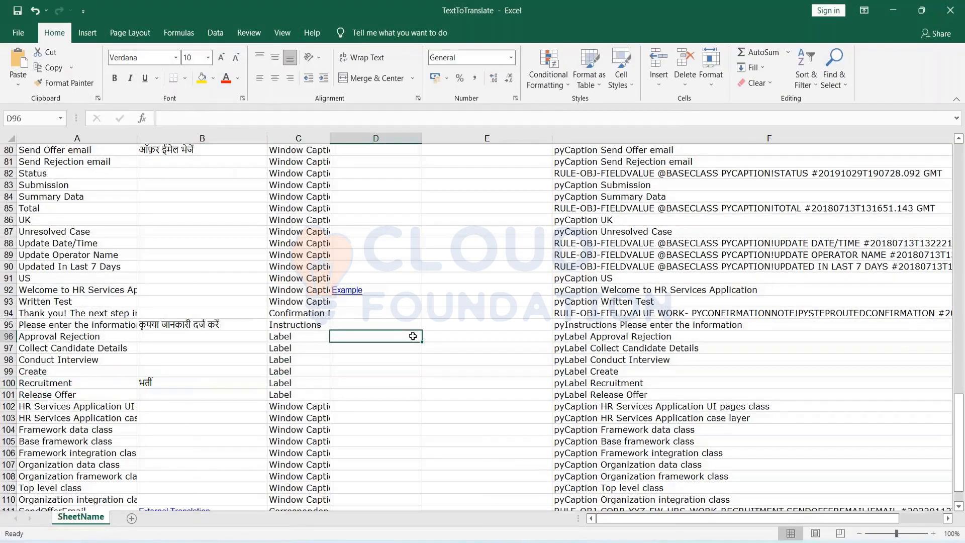
# Search the sheet for RECRUIT, then enter भर्ती in B75 beside Recruitment.
pyautogui.hotkey('ctrl', 'f')
pyautogui.write('RECR')
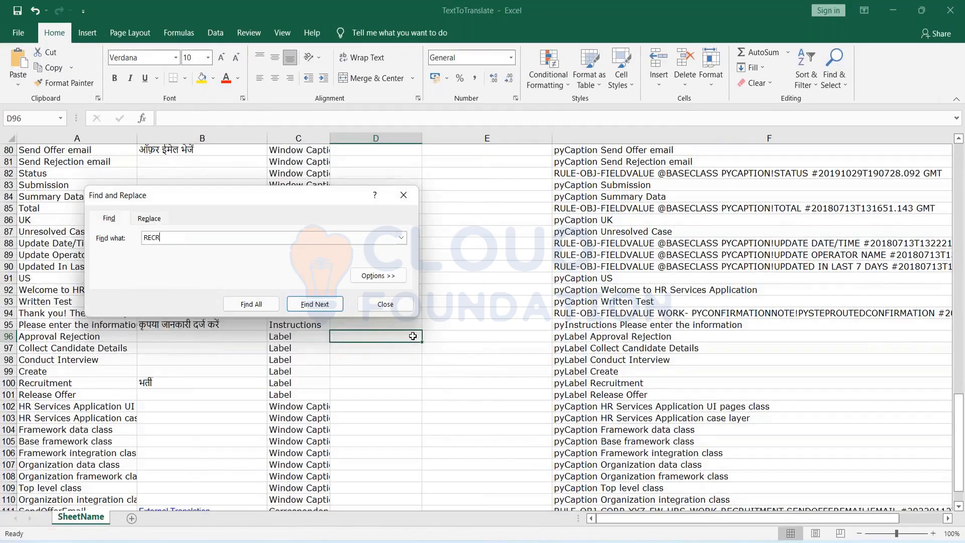
pyautogui.write('UIT')
pyautogui.press('Return')
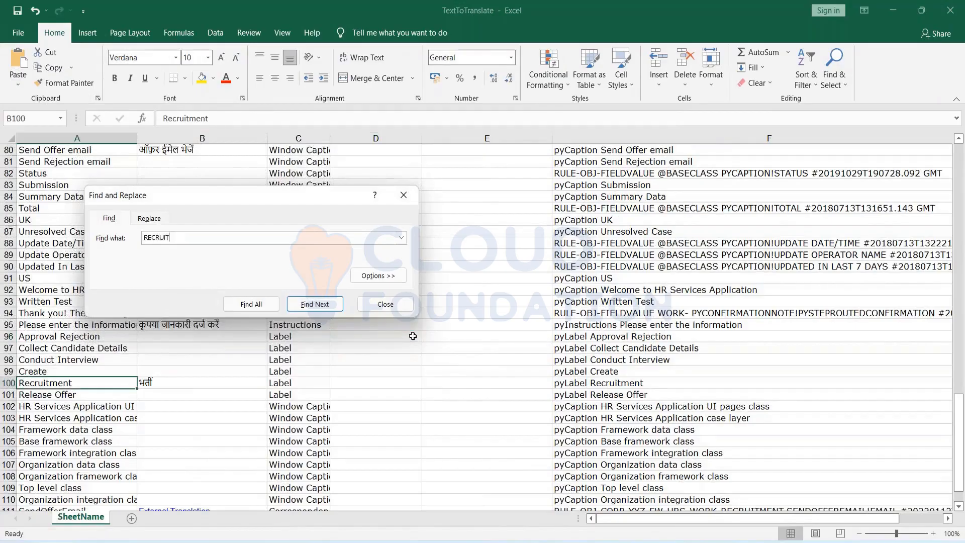
pyautogui.press('Return')
pyautogui.press('Return')
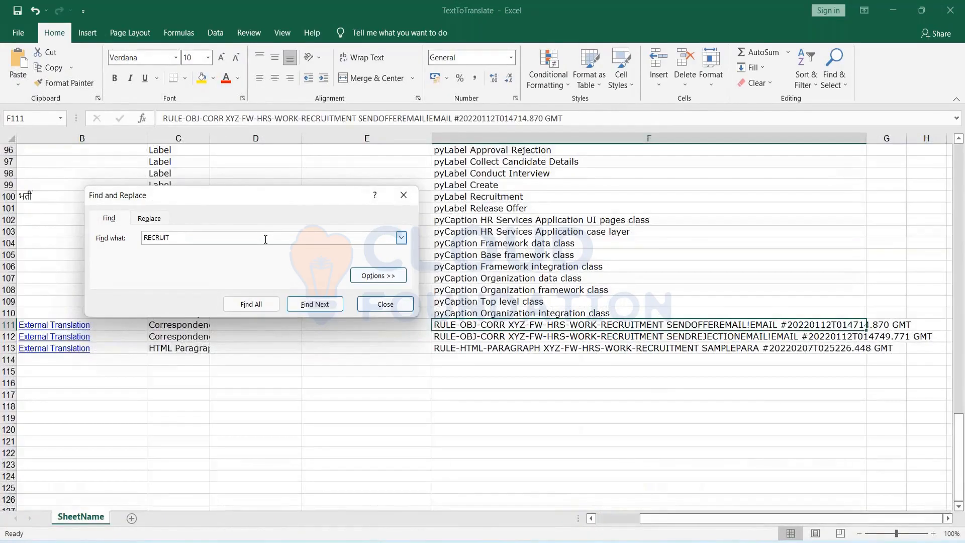
pyautogui.press('Return')
pyautogui.press('Return')
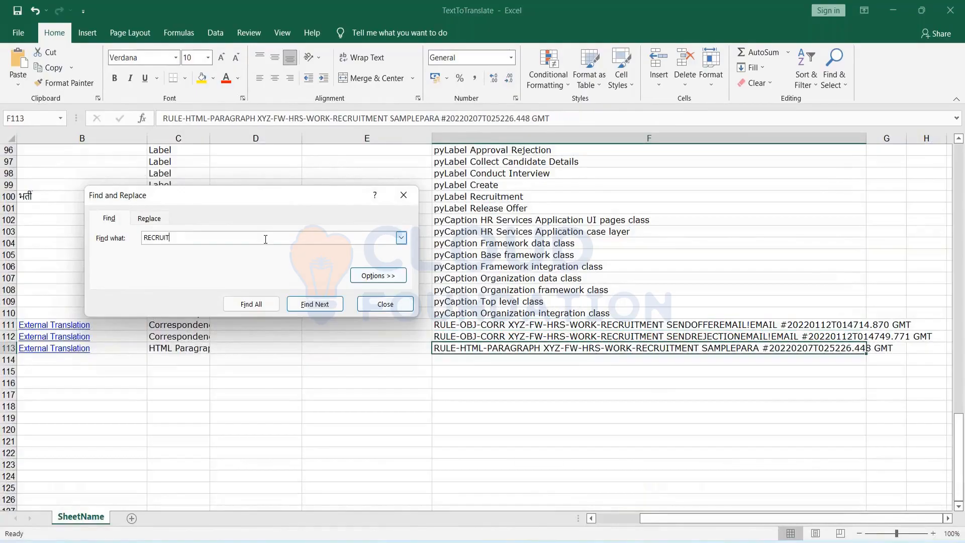
pyautogui.press('Return')
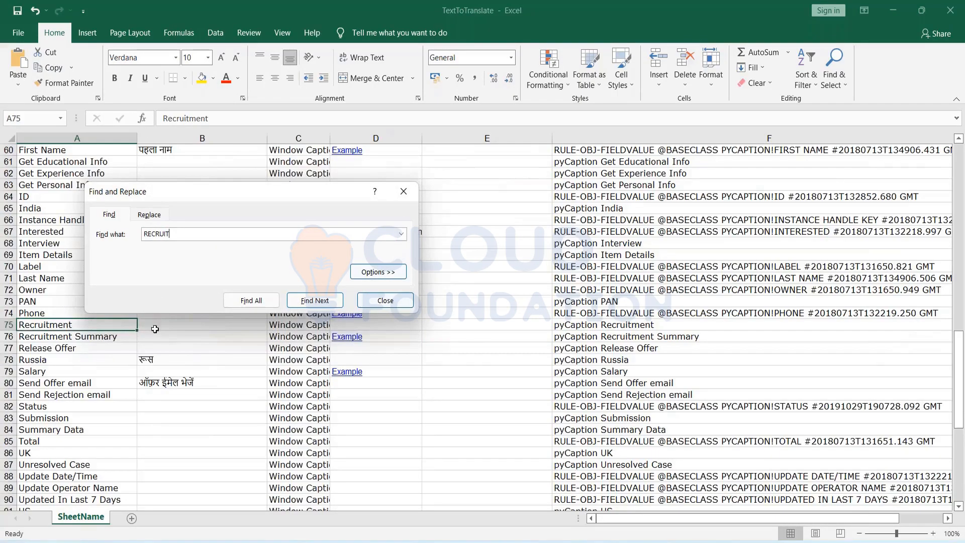
pyautogui.click(155, 324)
pyautogui.write('भर्ती')
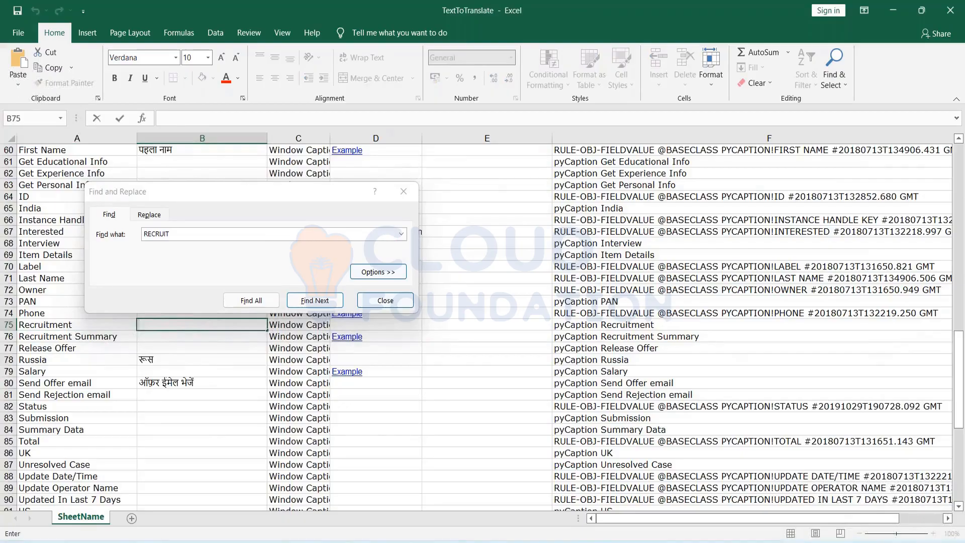
# Step through the remaining RECRUIT matches until none are left, then close the Find dialog.
pyautogui.click(181, 232)
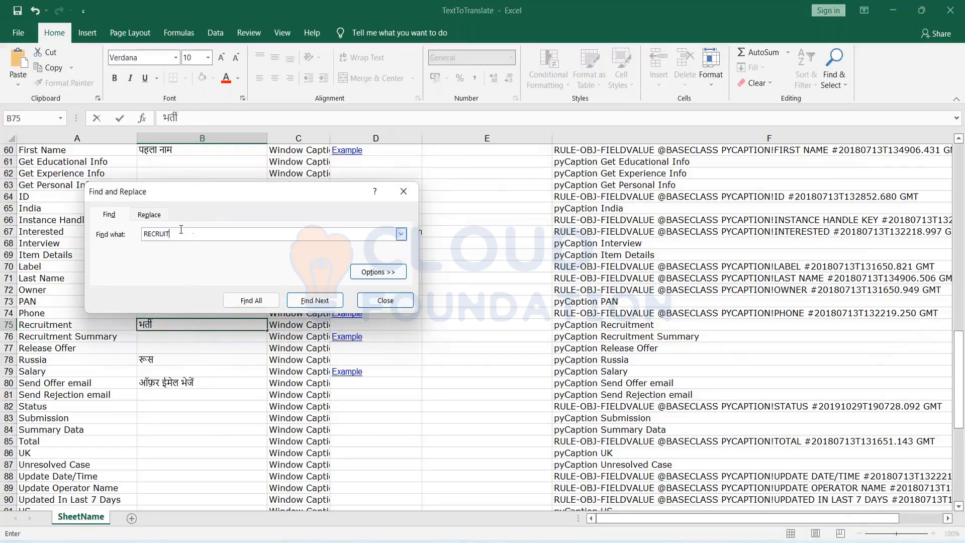
pyautogui.press('Return')
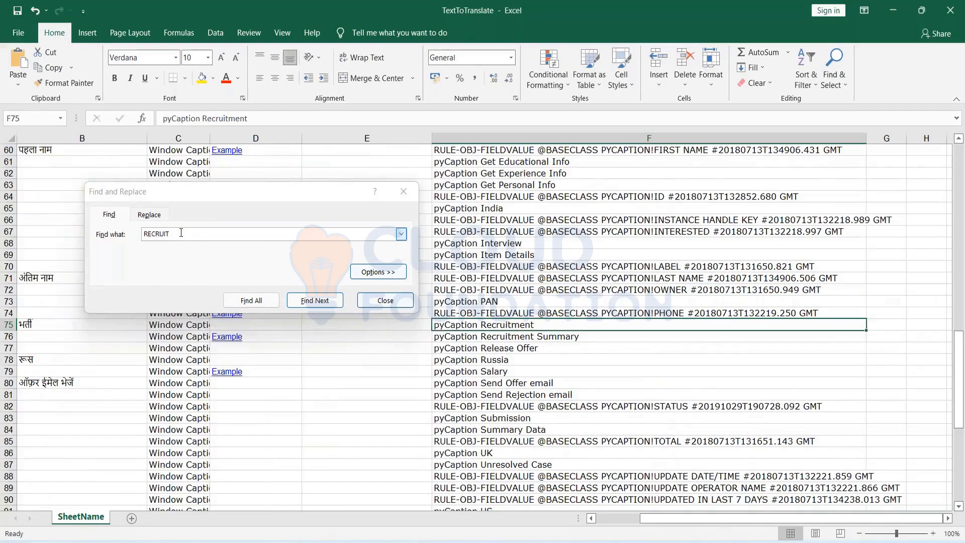
pyautogui.press('Return')
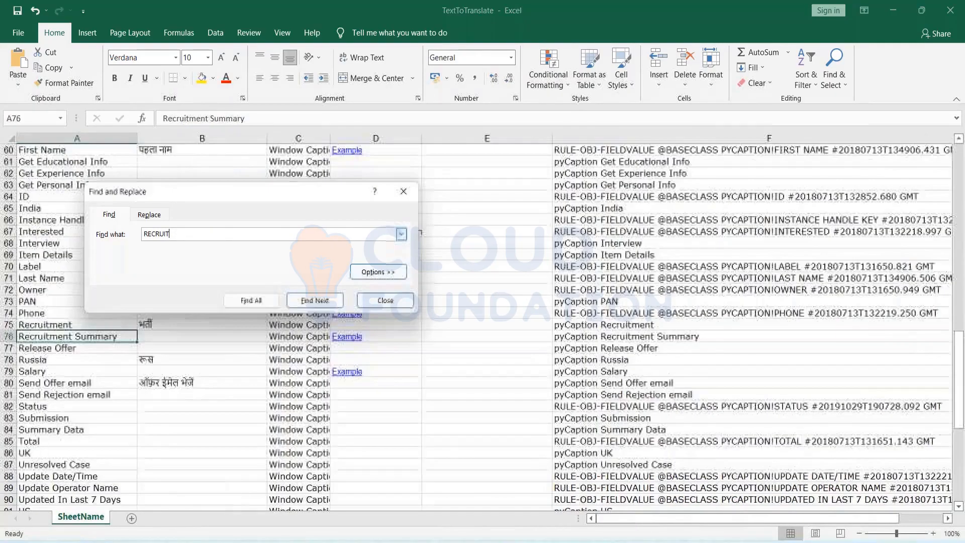
pyautogui.press('Return')
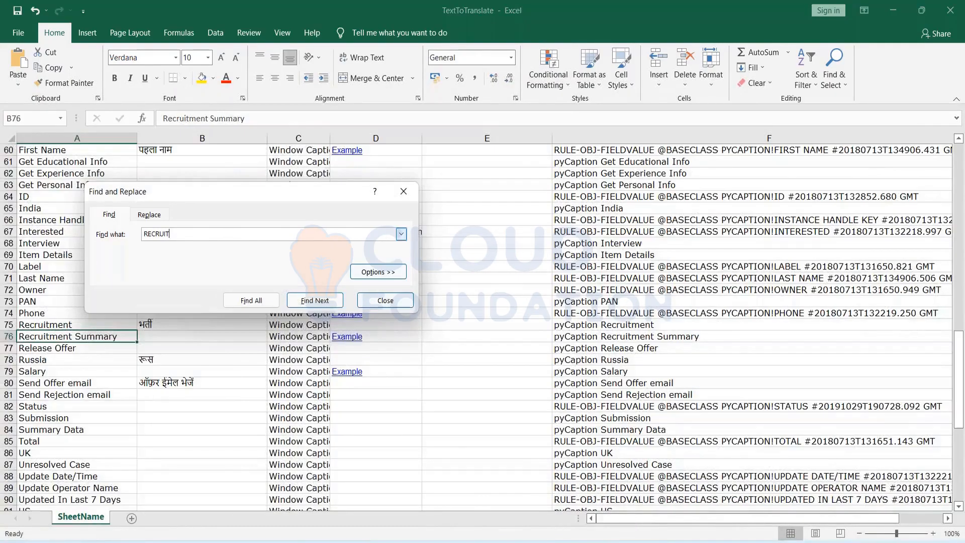
pyautogui.press('Return')
pyautogui.press('Return')
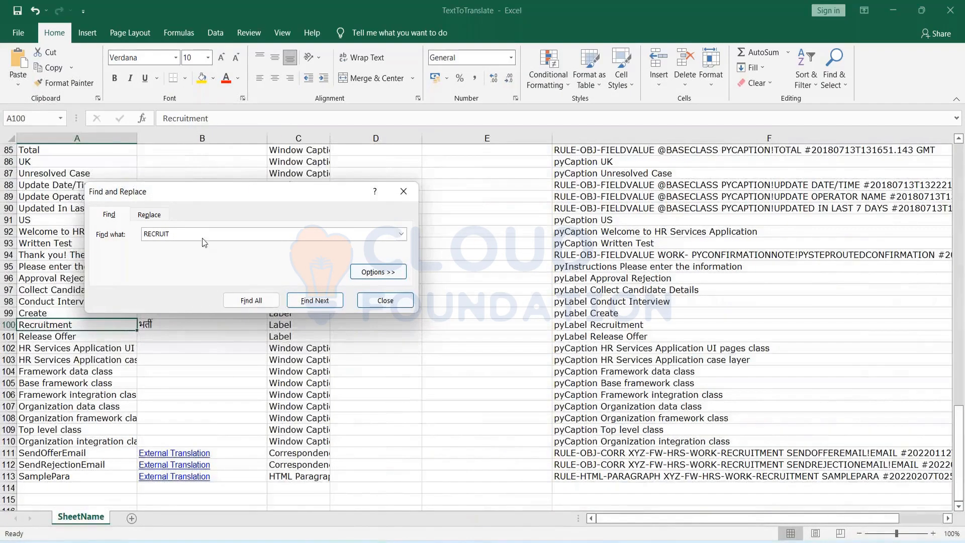
pyautogui.press('Return')
pyautogui.press('Return')
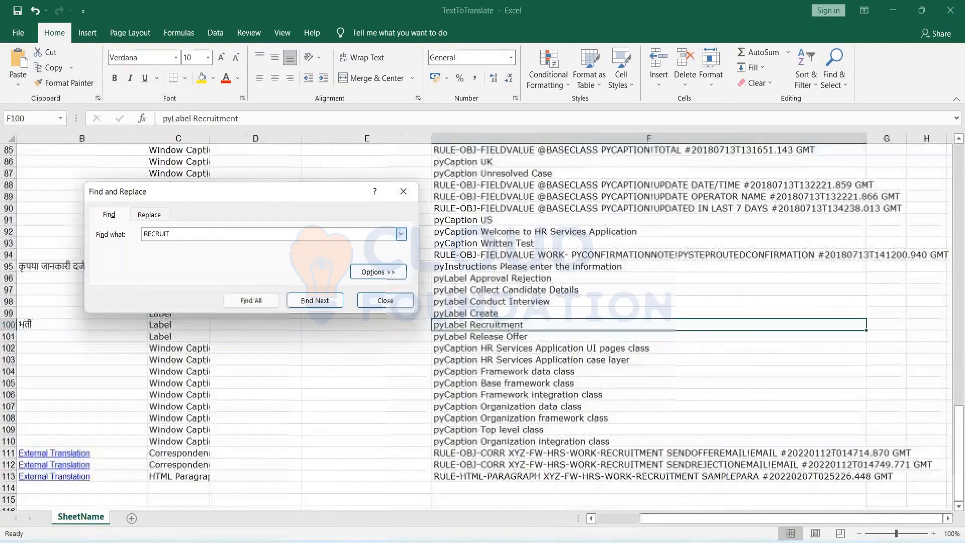
pyautogui.press('Return')
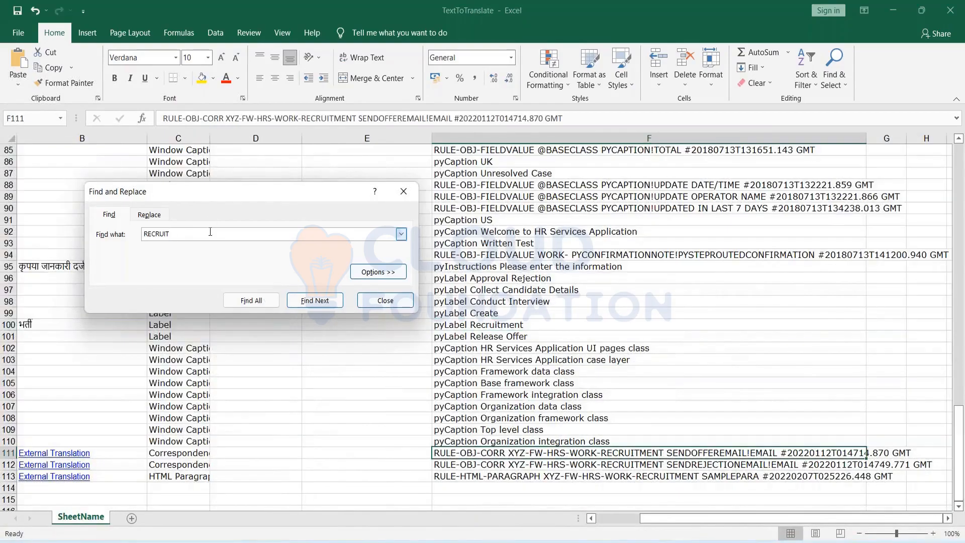
pyautogui.press('Return')
pyautogui.press('Return')
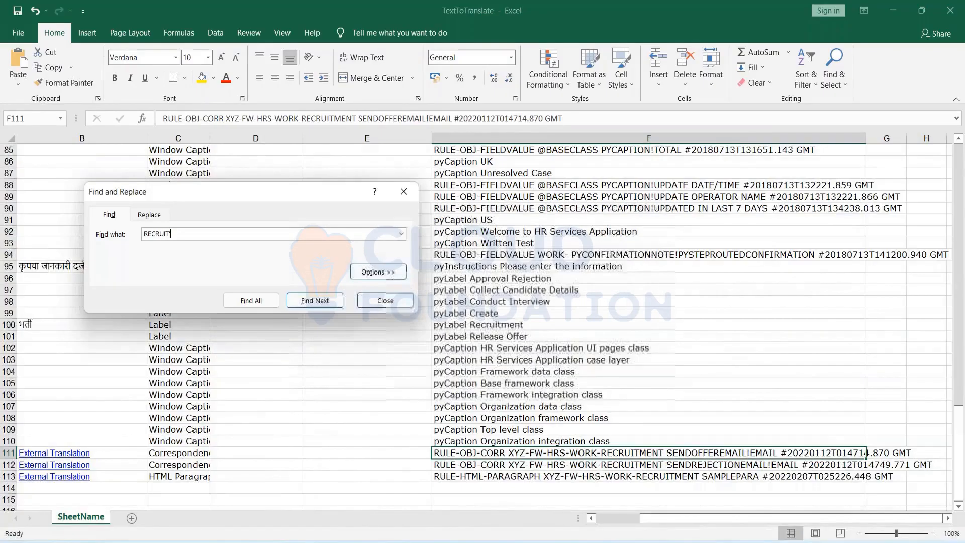
pyautogui.click(404, 191)
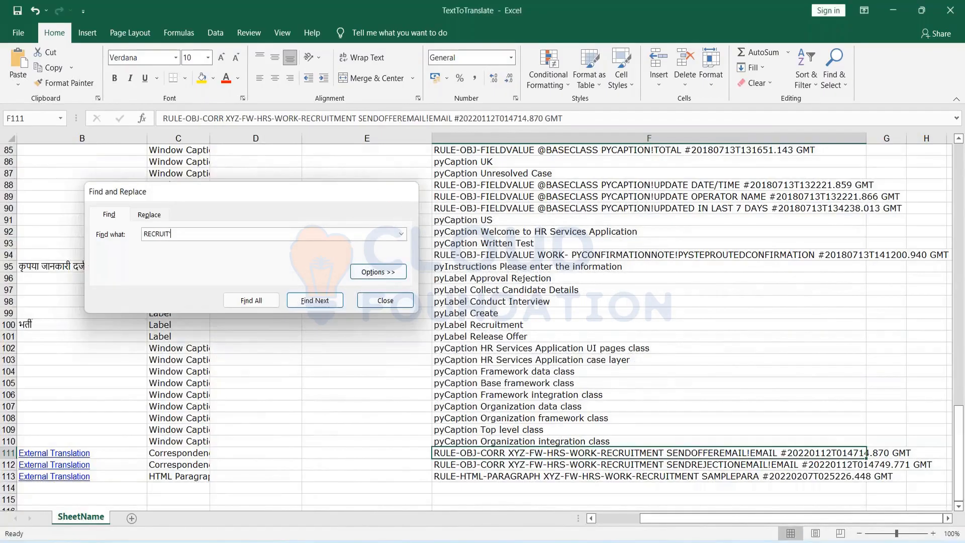
pyautogui.click(618, 519)
# Open the External Translation hyperlink in B113 for the SamplePara row.
pyautogui.scroll(-2, 221, 433)
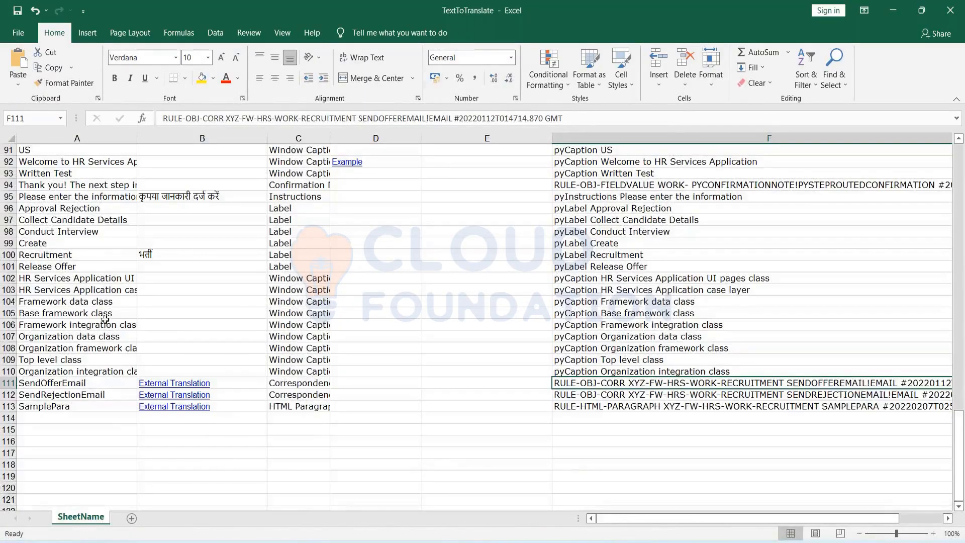
pyautogui.doubleClick(88, 406)
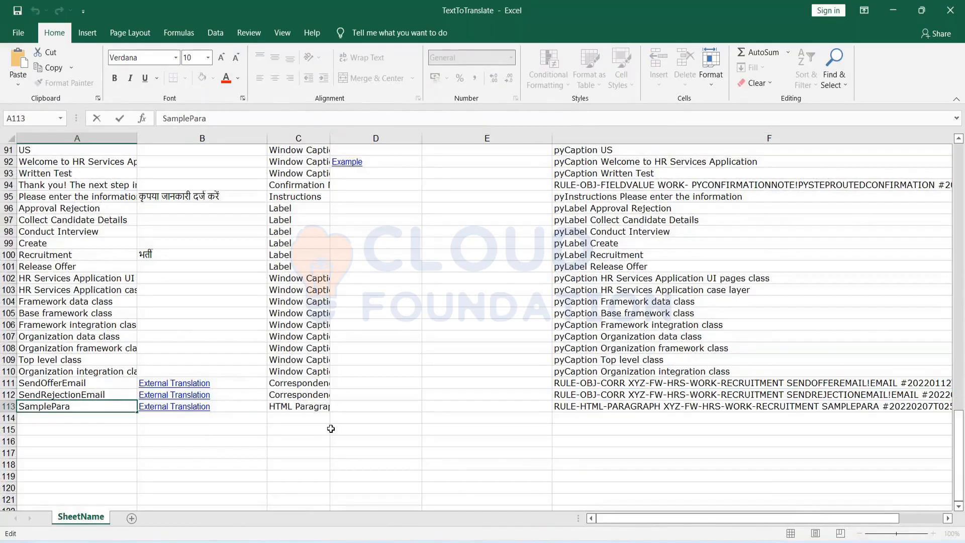
pyautogui.click(301, 407)
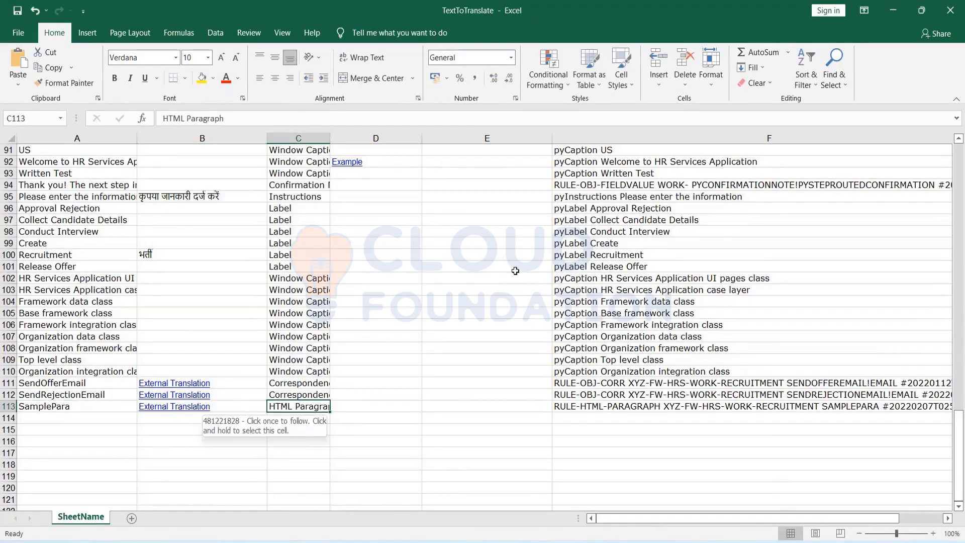
pyautogui.scroll(2, 515, 271)
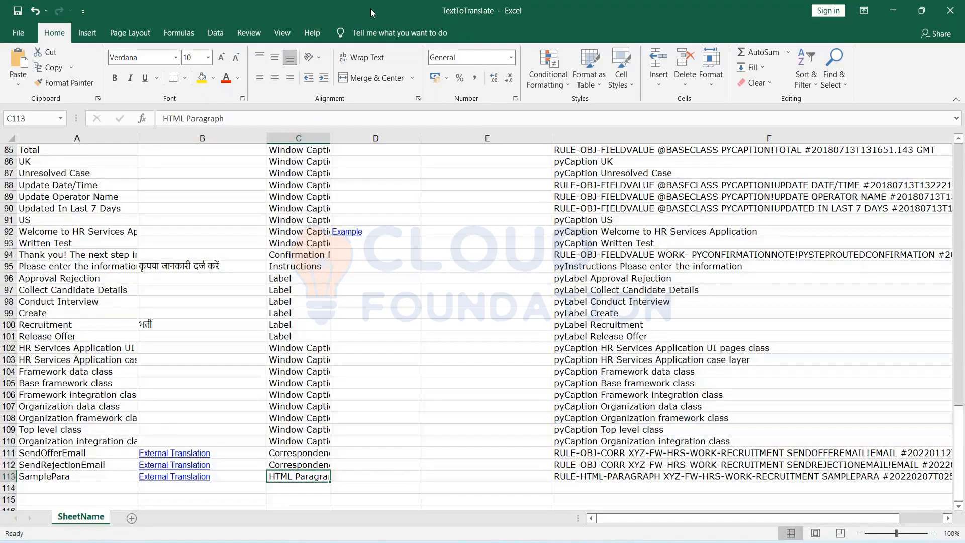
pyautogui.click(370, 9)
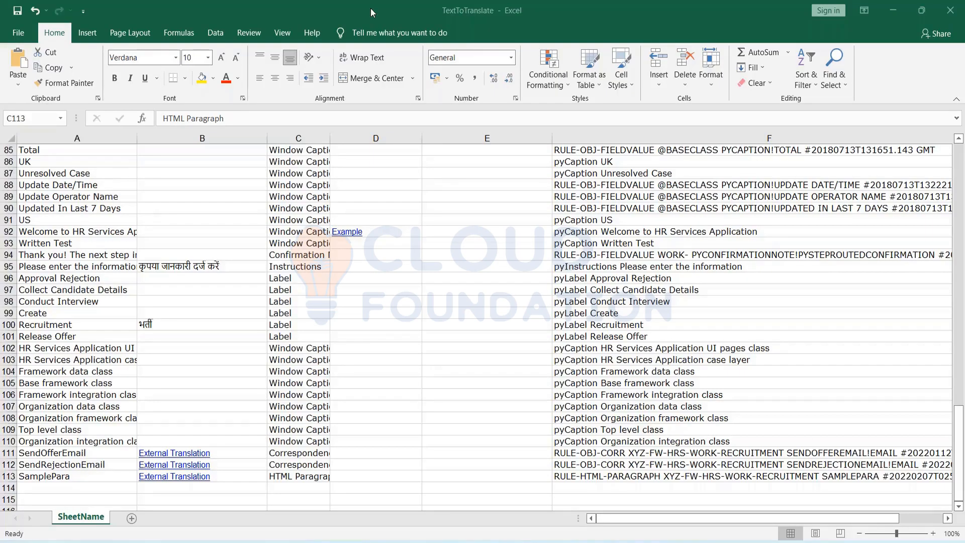
pyautogui.click(149, 475)
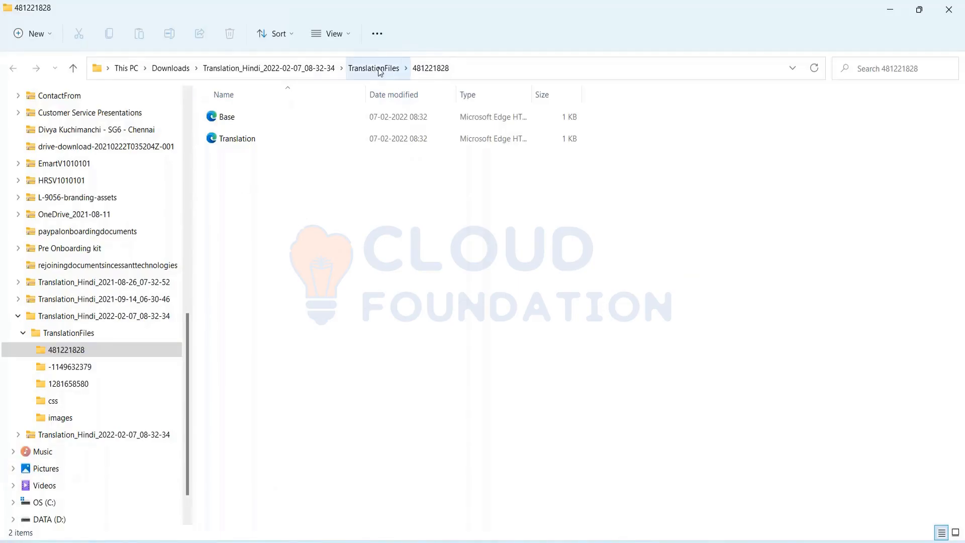
# Open the Translation file from folder 481221828 in the browser.
pyautogui.doubleClick(247, 144)
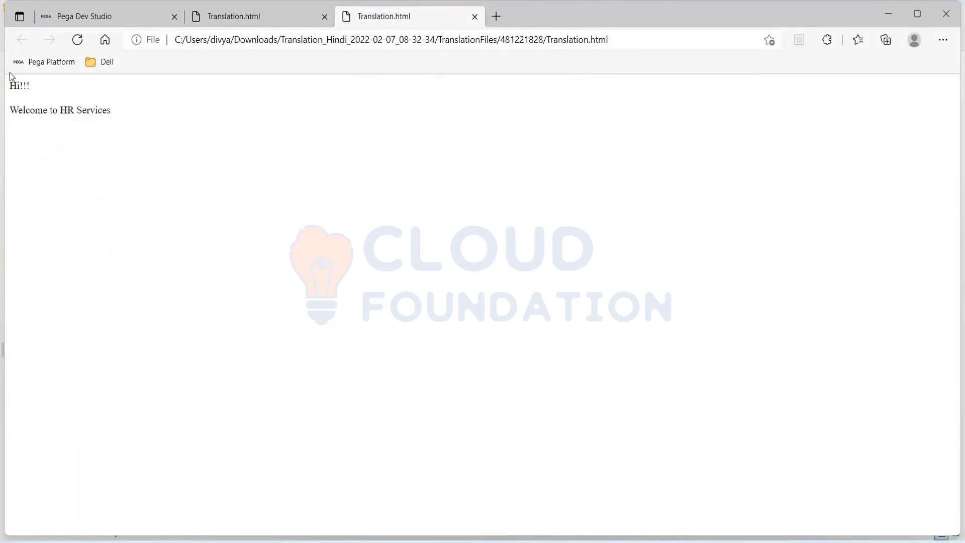
# Select the 'Hi!!! Welcome to HR Services' text, close the duplicate Translation tab, and return to Excel.
pyautogui.moveTo(34, 86); pyautogui.dragTo(175, 125)
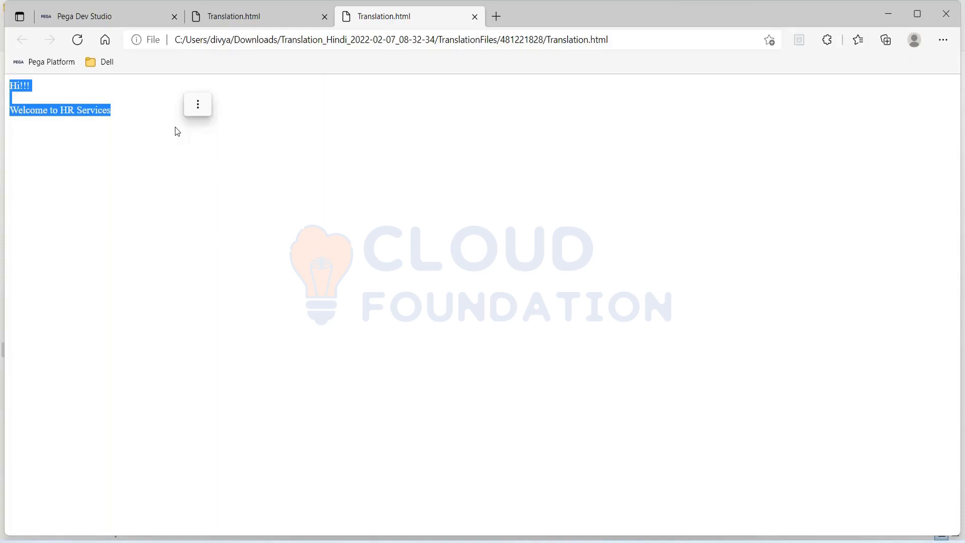
pyautogui.click(325, 16)
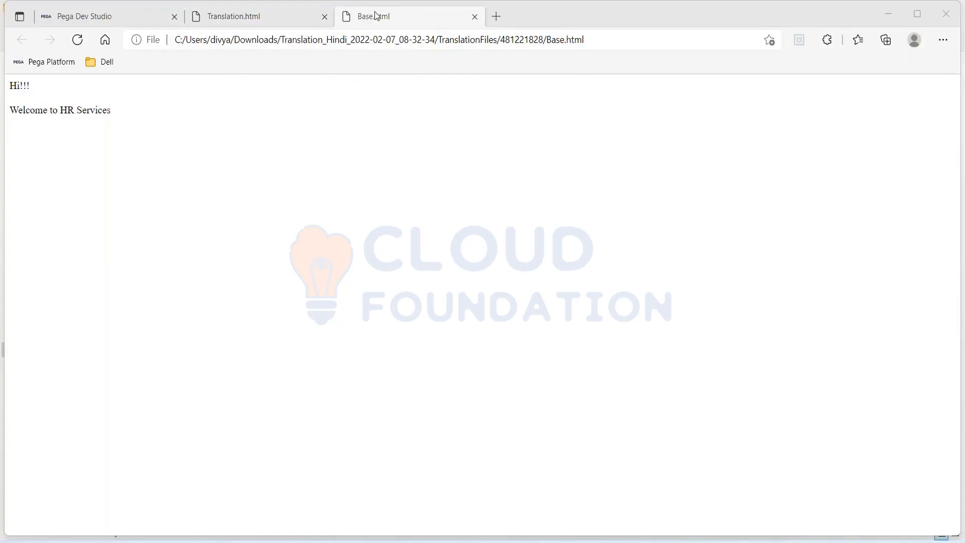
pyautogui.hotkey('alt', 'Tab')
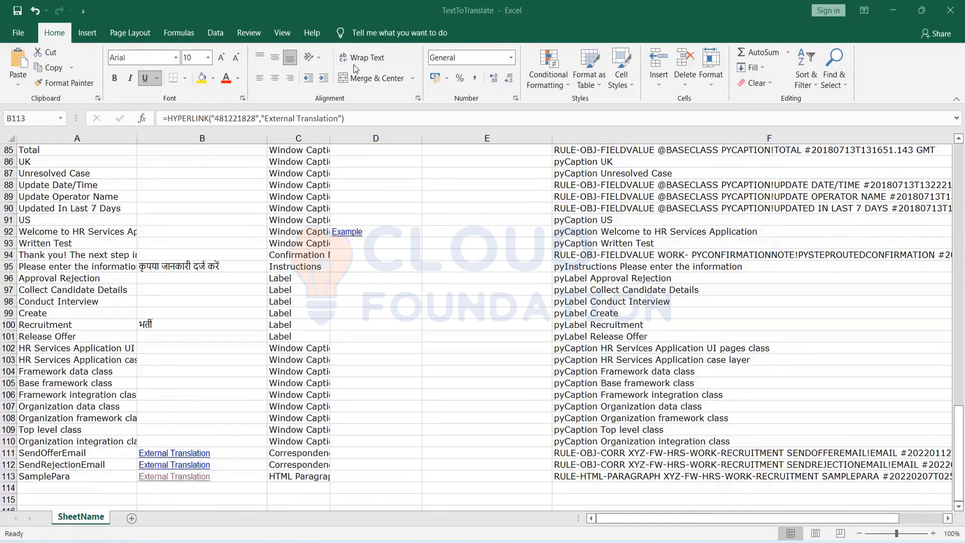
# Duplicate the Translation file as 'Translation - Copy' in folder 481221828 and open the original in Edge.
pyautogui.press('super+Tab')
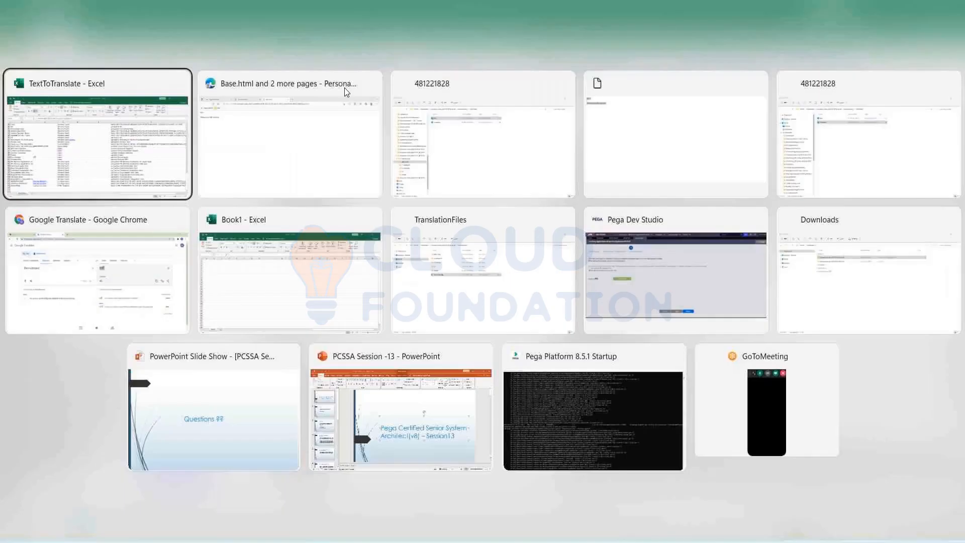
pyautogui.click(345, 88)
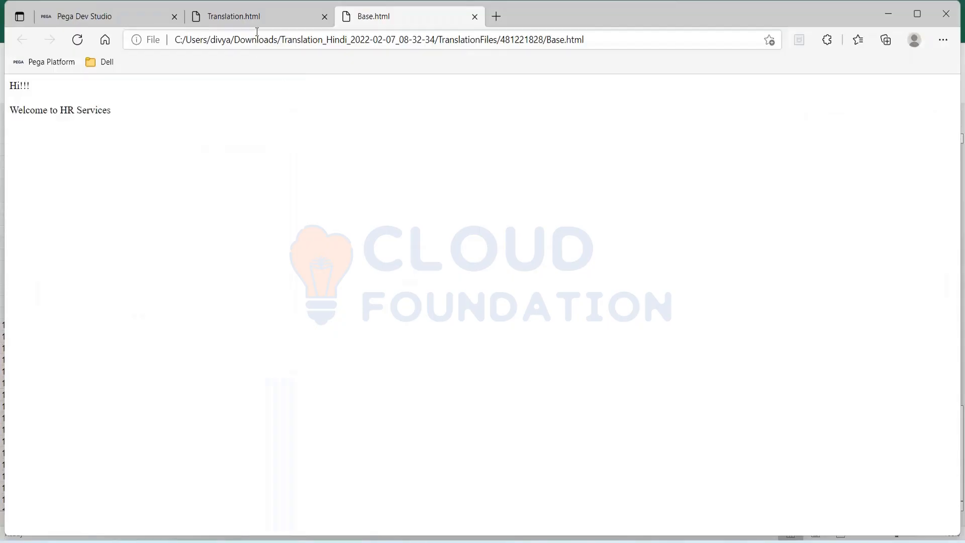
pyautogui.press('super+Tab')
pyautogui.press('Right')
pyautogui.press('Return')
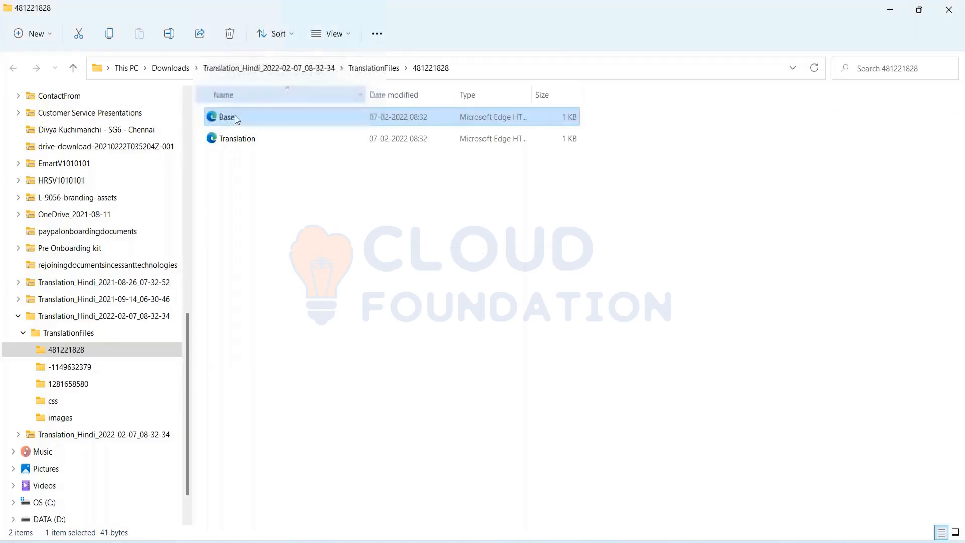
pyautogui.click(246, 143)
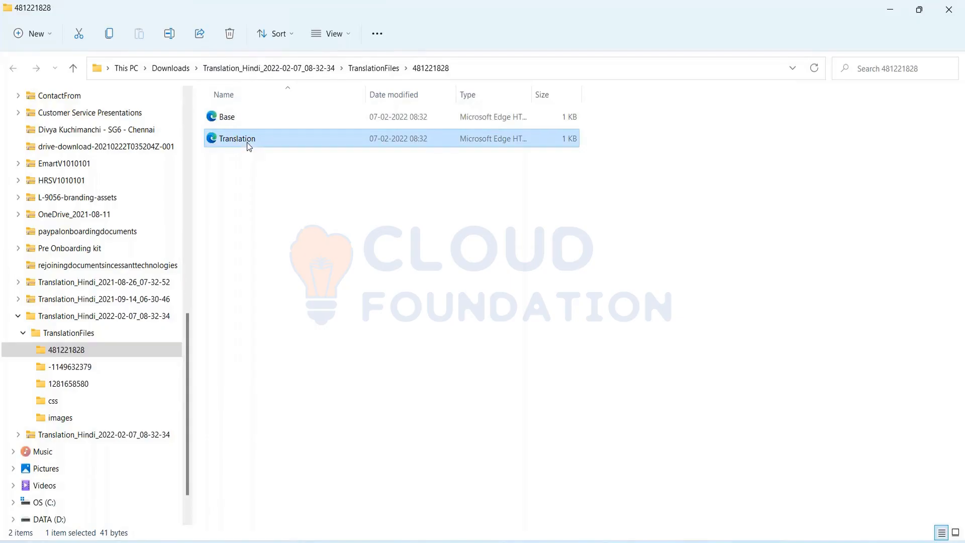
pyautogui.hotkey('ctrl', 'c')
pyautogui.hotkey('ctrl', 'v')
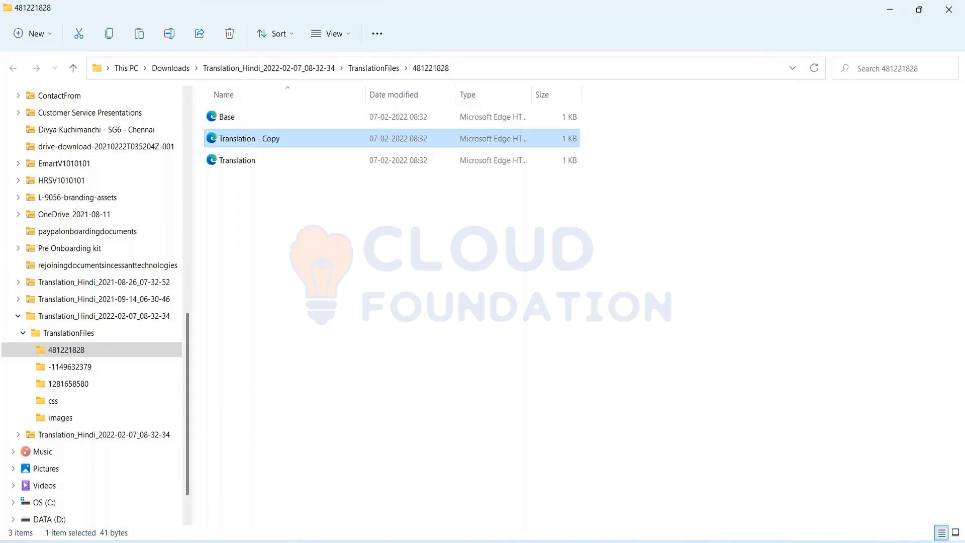
pyautogui.click(254, 161)
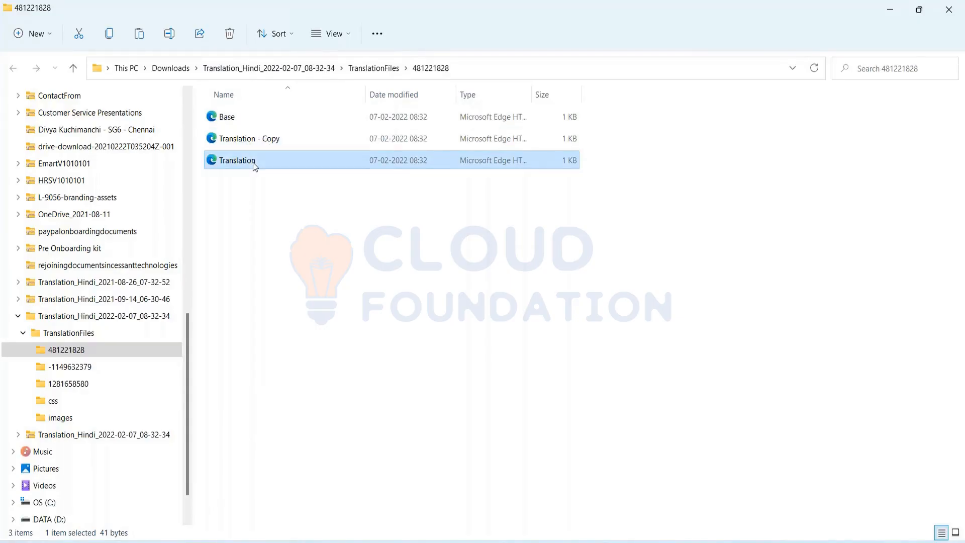
pyautogui.doubleClick(254, 160)
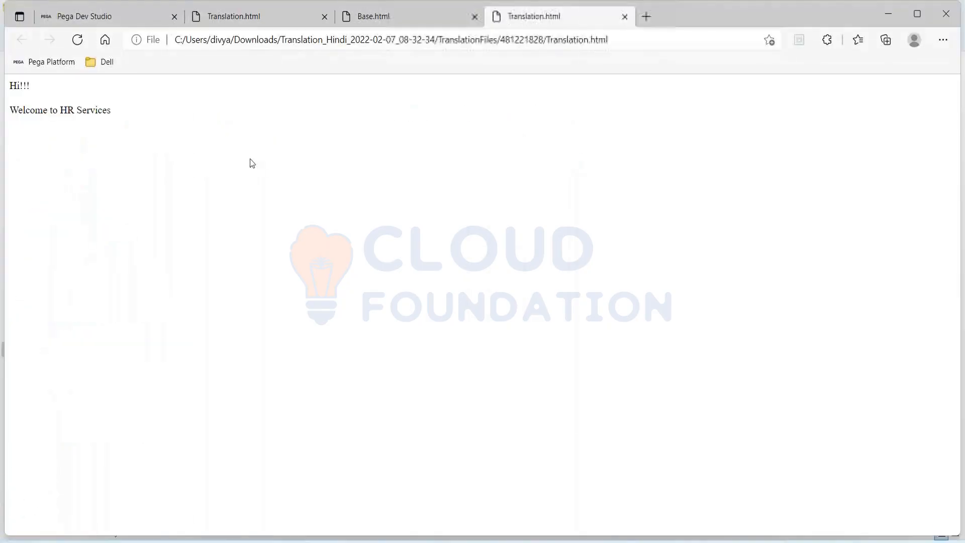
# Close the Base.html tab in Edge.
pyautogui.moveTo(119, 116); pyautogui.dragTo(3, 86)
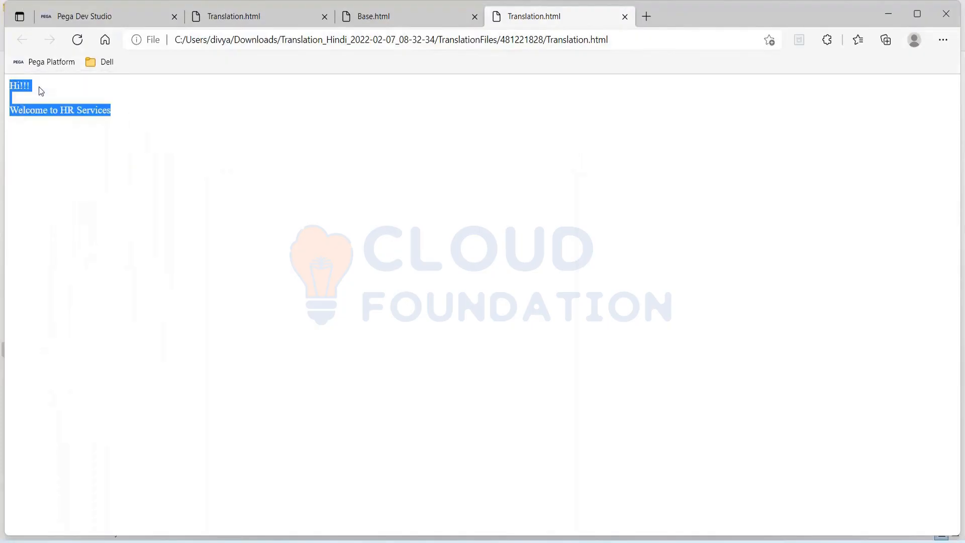
pyautogui.click(132, 116)
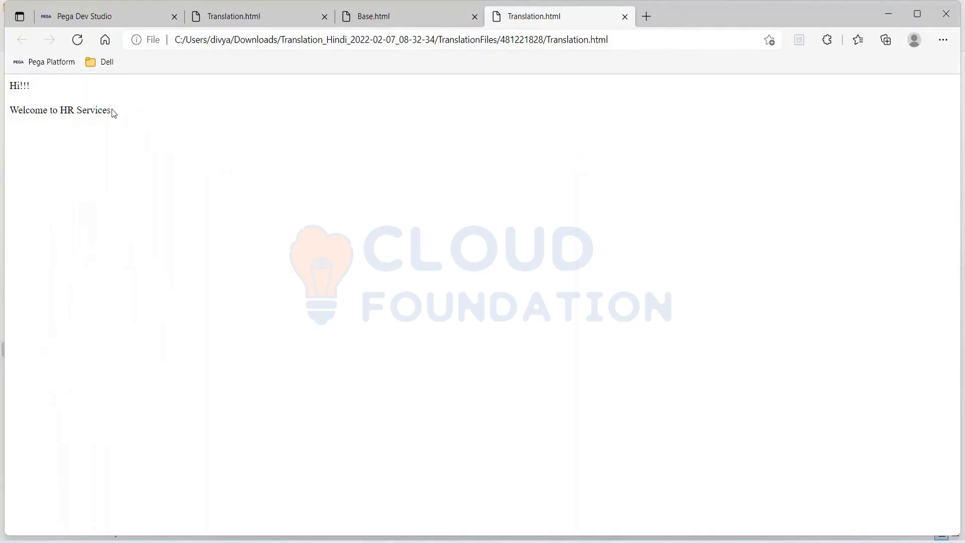
pyautogui.click(385, 24)
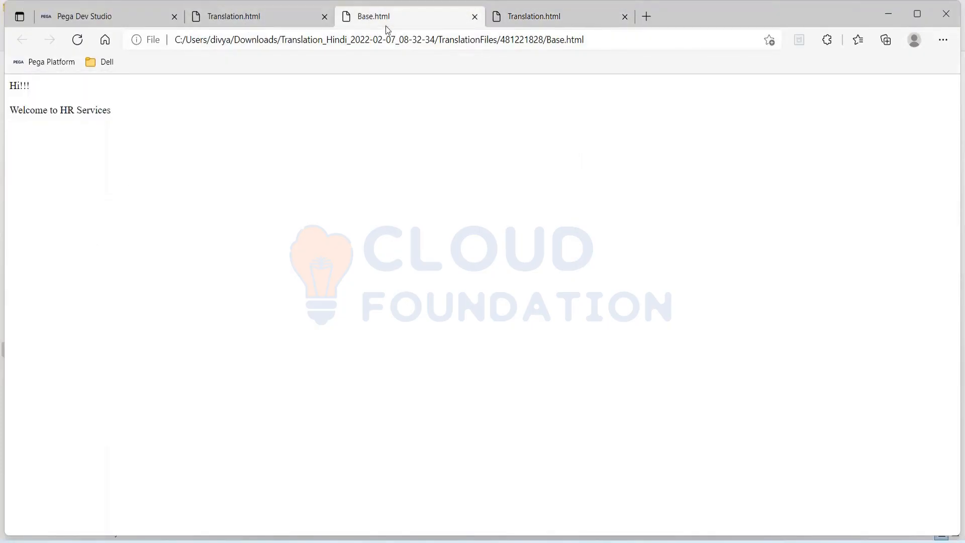
pyautogui.click(474, 17)
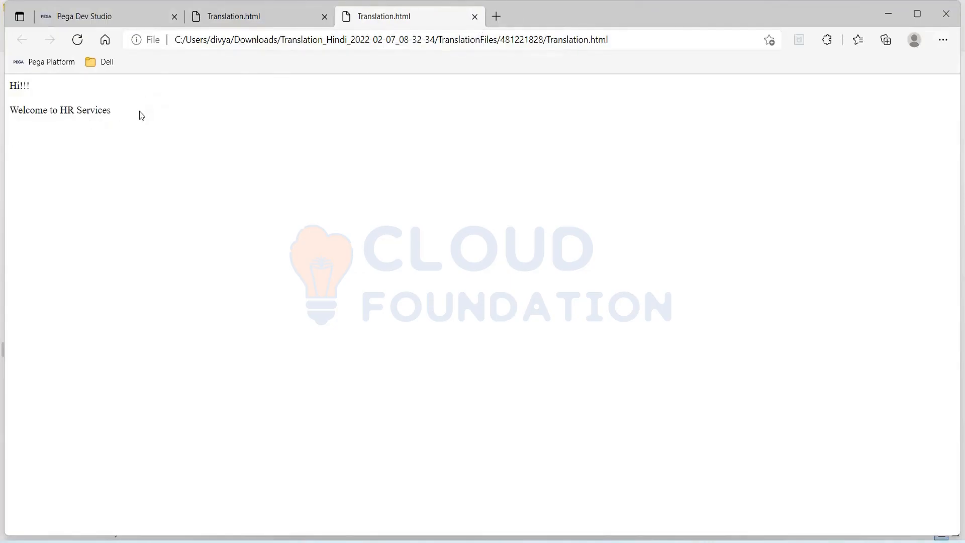
# Copy the 'Hi!!! Welcome to HR Services' text from the Translation page.
pyautogui.moveTo(141, 116); pyautogui.dragTo(6, 73)
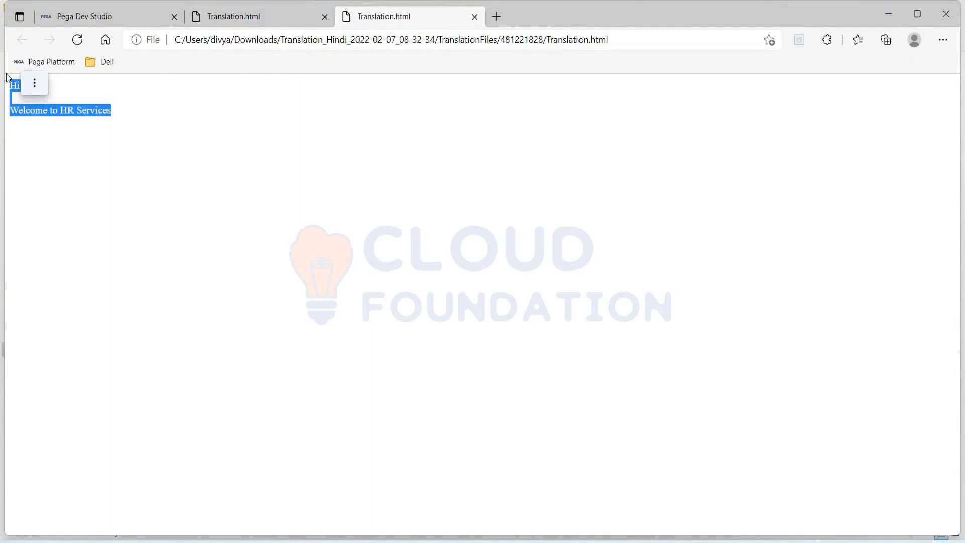
pyautogui.click(44, 84)
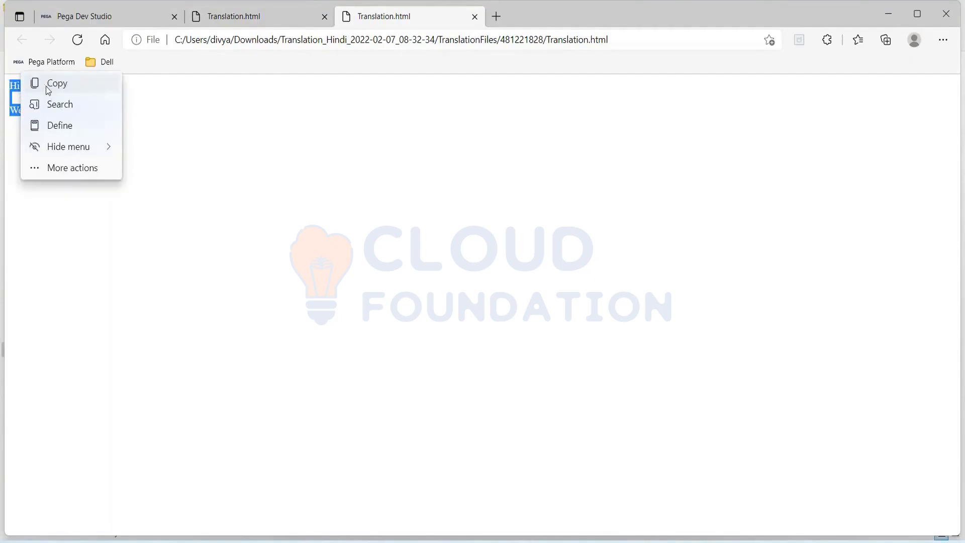
pyautogui.click(46, 85)
pyautogui.click(89, 114)
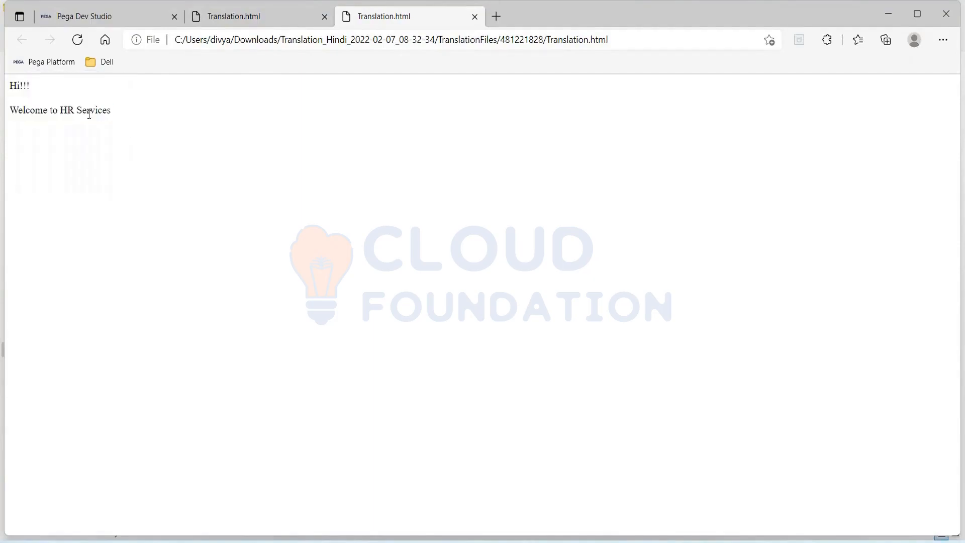
pyautogui.moveTo(119, 108); pyautogui.dragTo(5, 73)
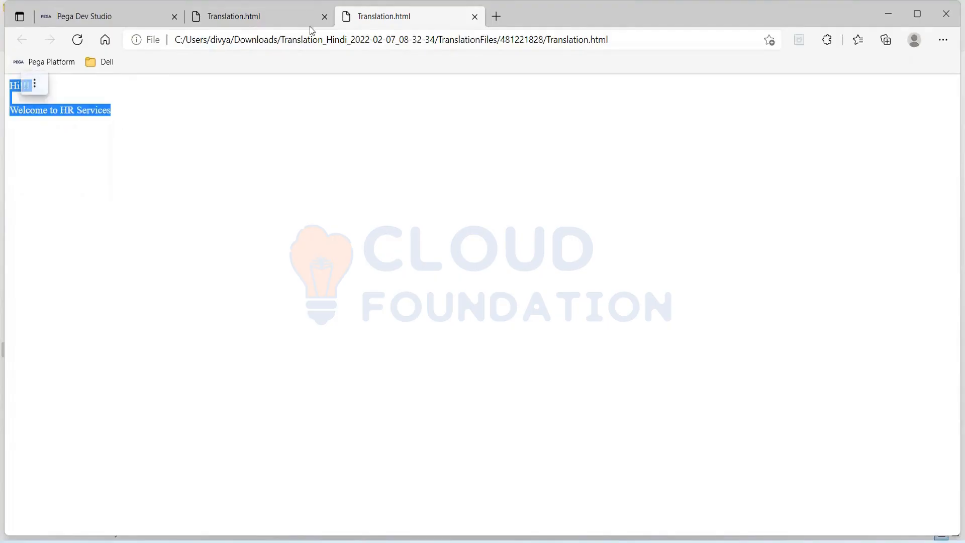
pyautogui.click(278, 26)
pyautogui.hotkey('alt', 'Tab')
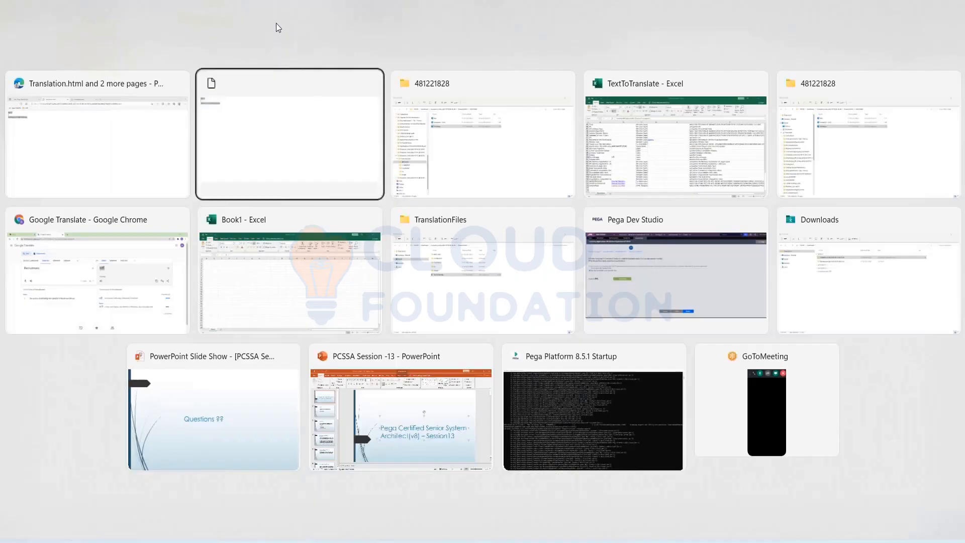
# Delete the old 'Translation - Copy' file from folder 481221828.
pyautogui.hotkey('alt', 'Tab')
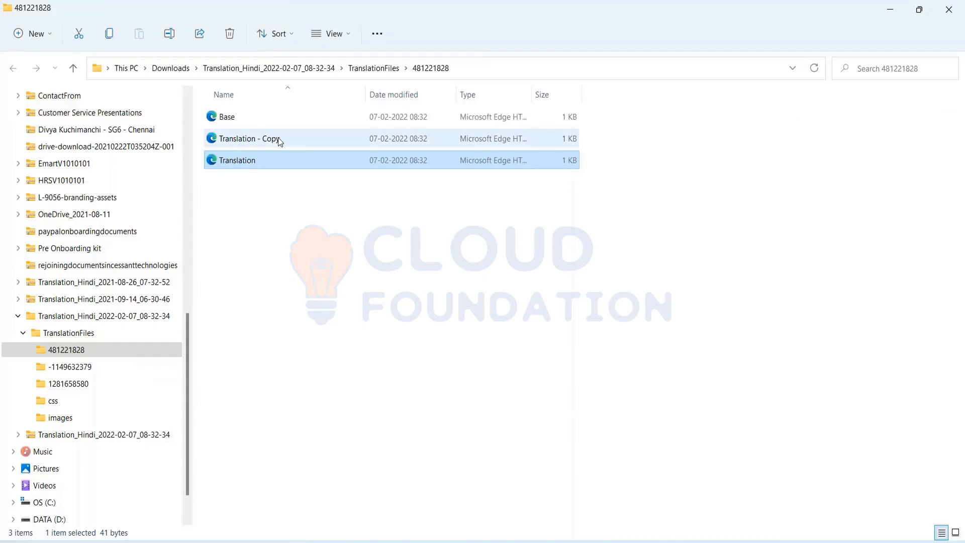
pyautogui.click(240, 144)
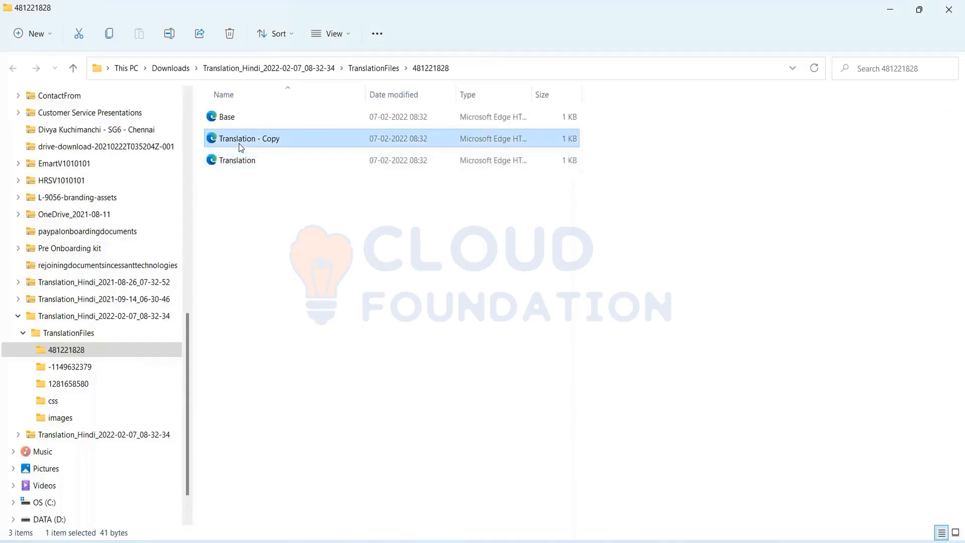
pyautogui.press('Delete')
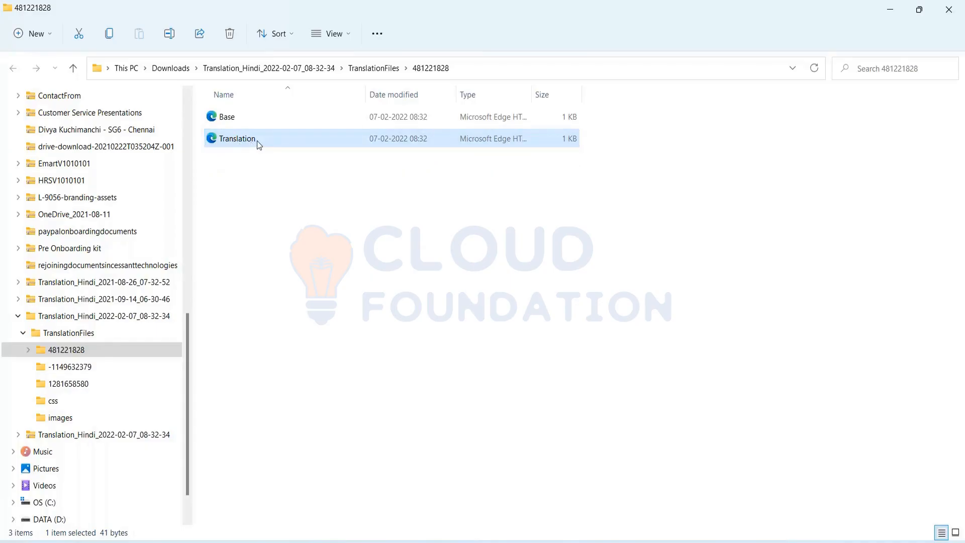
pyautogui.rightClick(258, 144)
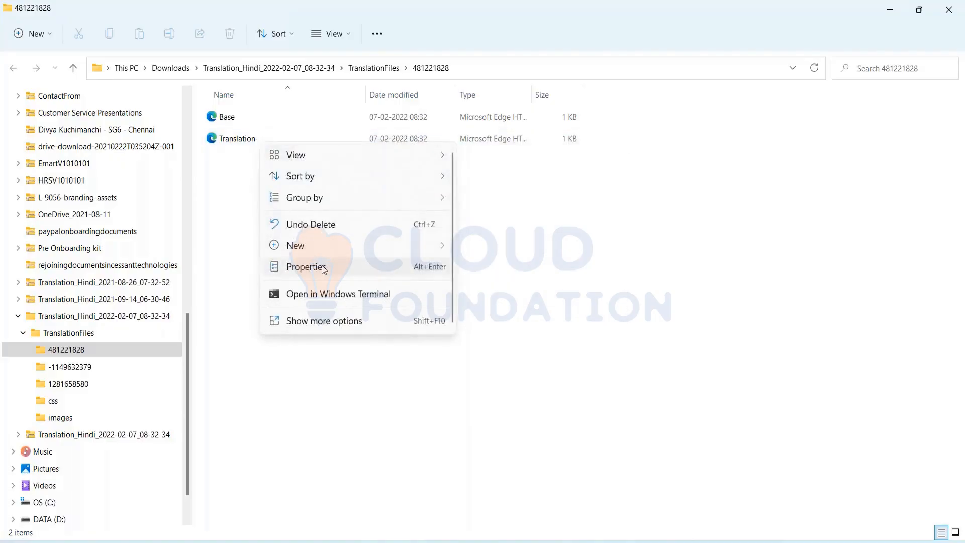
pyautogui.click(238, 143)
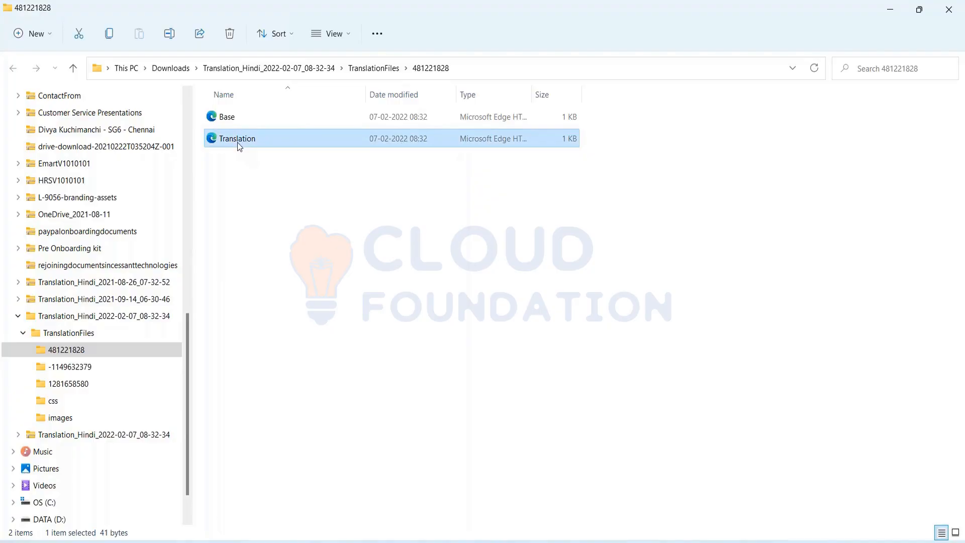
# Paste a fresh copy of Translation, then open the original Translation file in Edge.
pyautogui.hotkey('ctrl', 'c')
pyautogui.hotkey('ctrl', 'v')
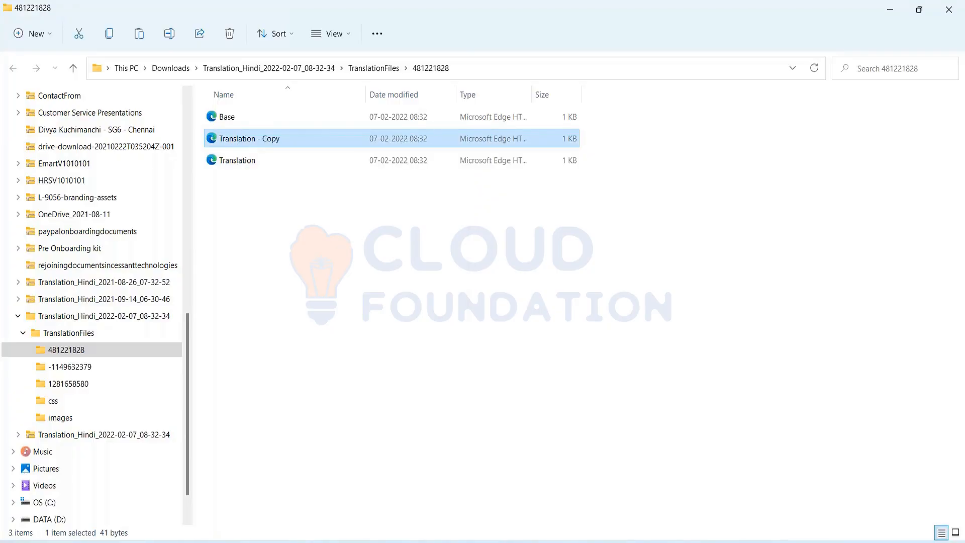
pyautogui.press('F2')
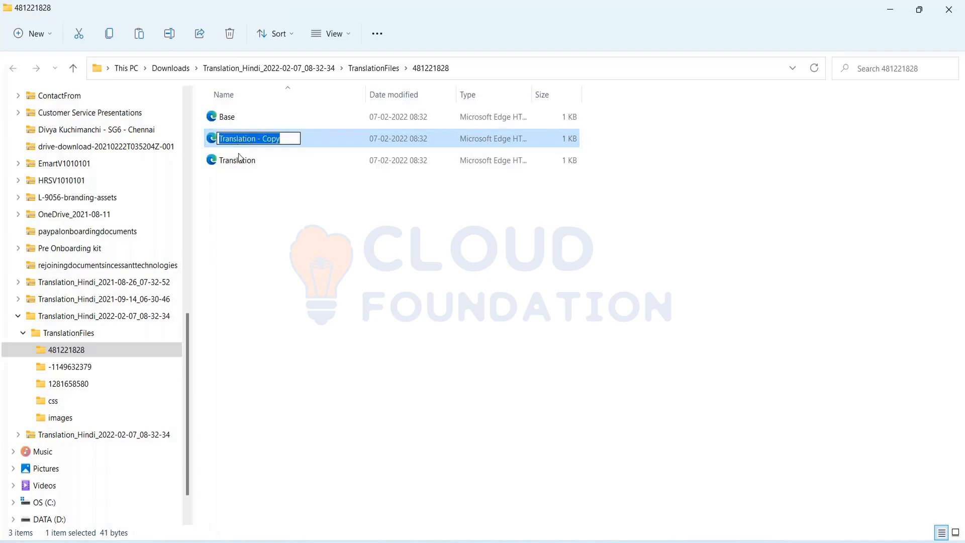
pyautogui.click(240, 161)
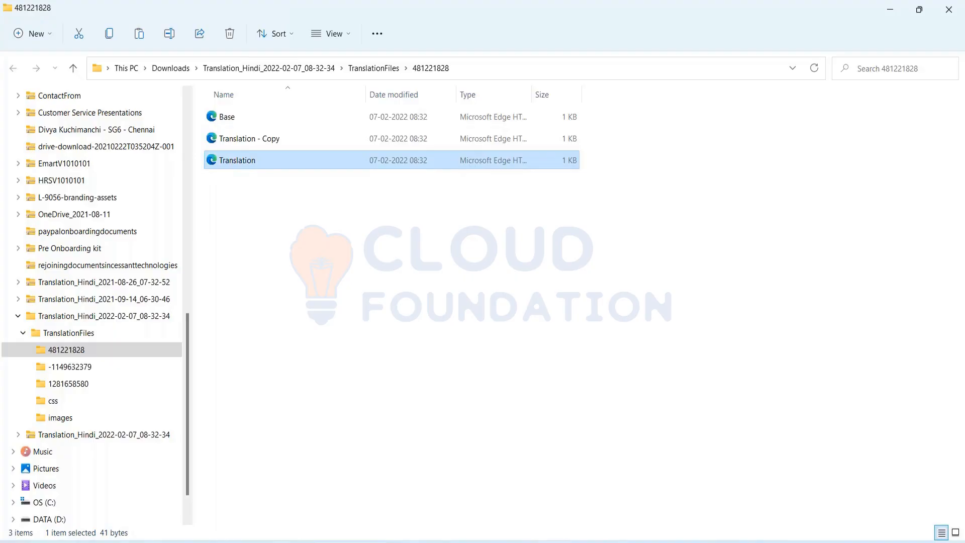
pyautogui.press('Return')
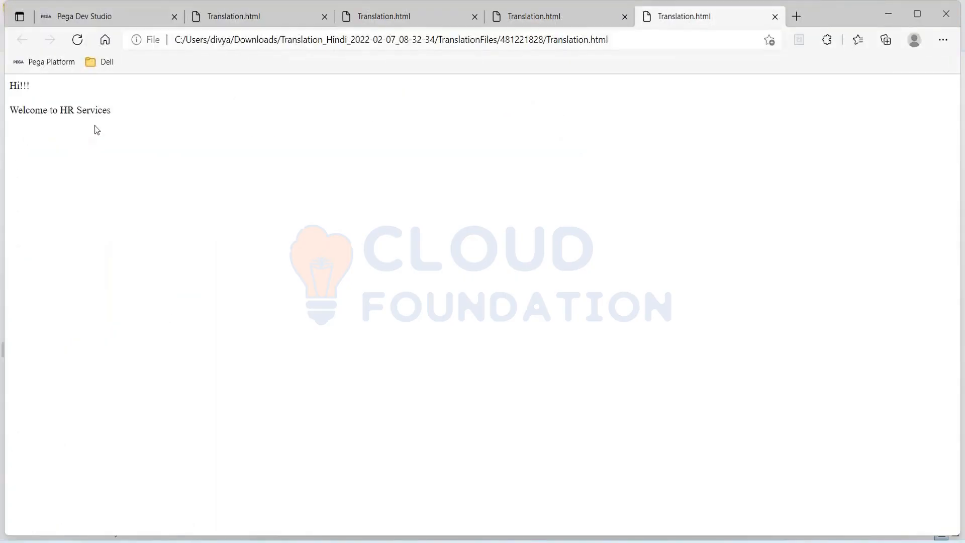
# Select the 'Hi!!! Welcome to HR Services' text on Translation.html and view its text actions.
pyautogui.moveTo(120, 125); pyautogui.dragTo(1, 77)
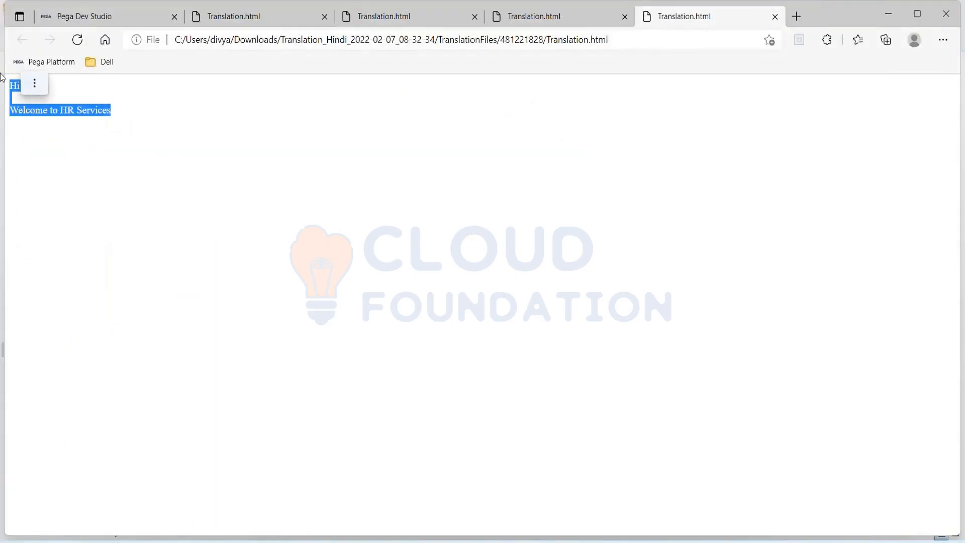
pyautogui.click(35, 83)
pyautogui.click(121, 165)
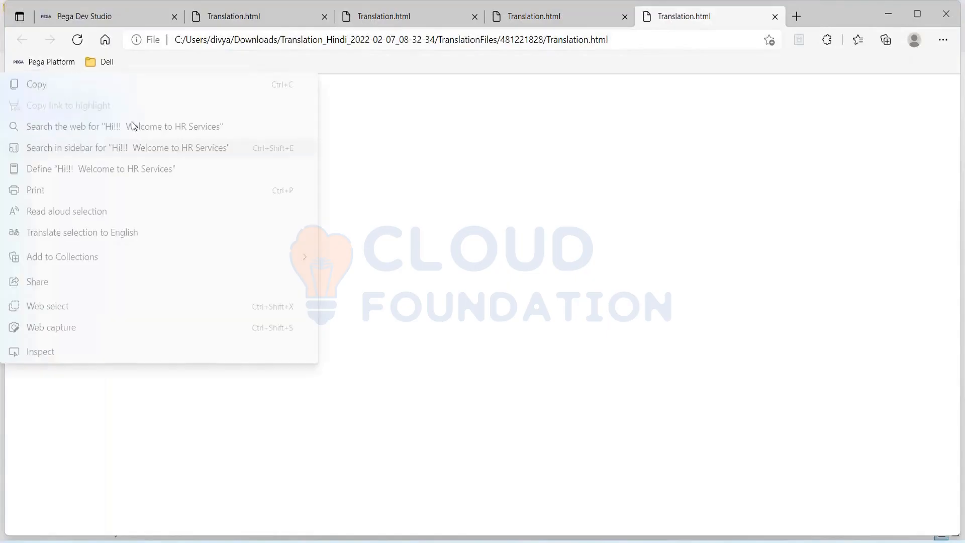
pyautogui.click(351, 167)
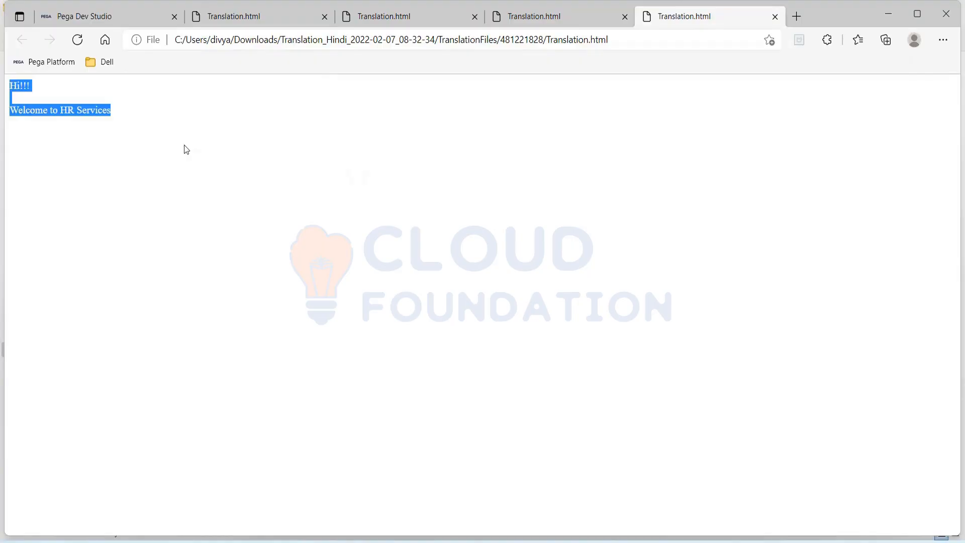
# Close the two extra Translation.html tabs and return to the 481221828 folder window.
pyautogui.click(625, 17)
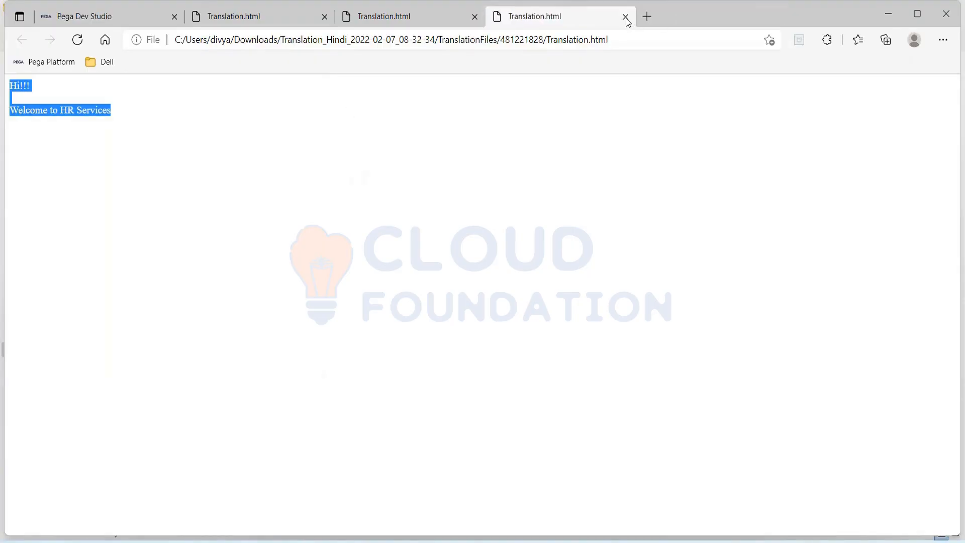
pyautogui.click(626, 17)
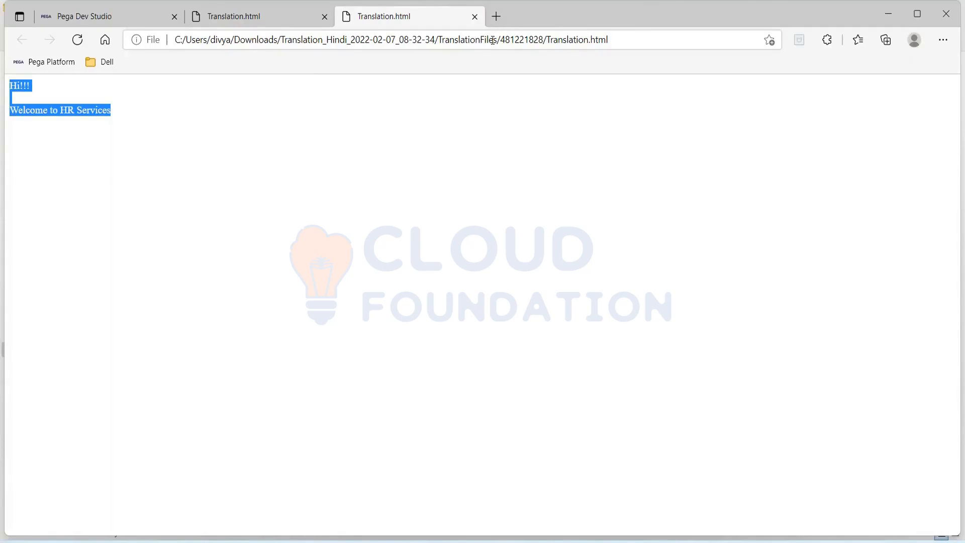
pyautogui.hotkey('alt', 'Tab')
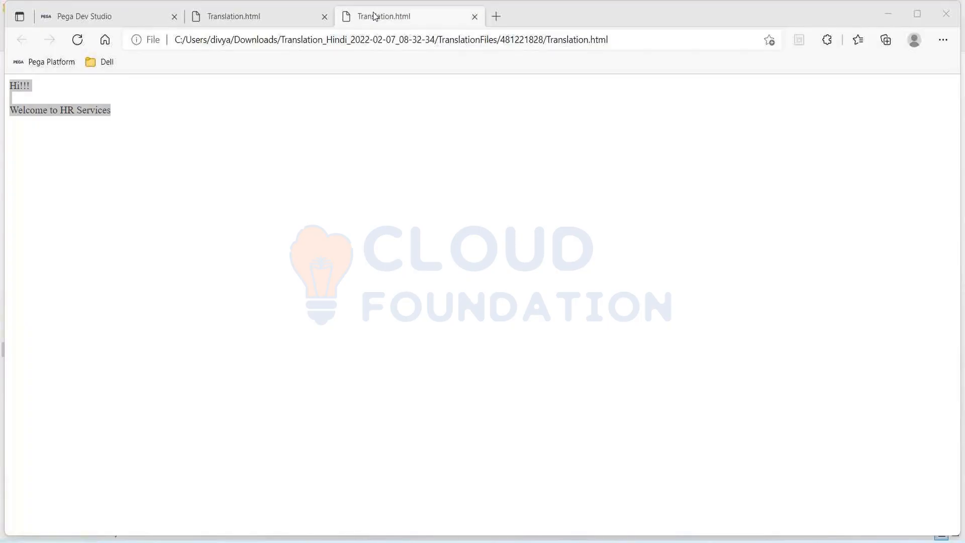
pyautogui.click(374, 15)
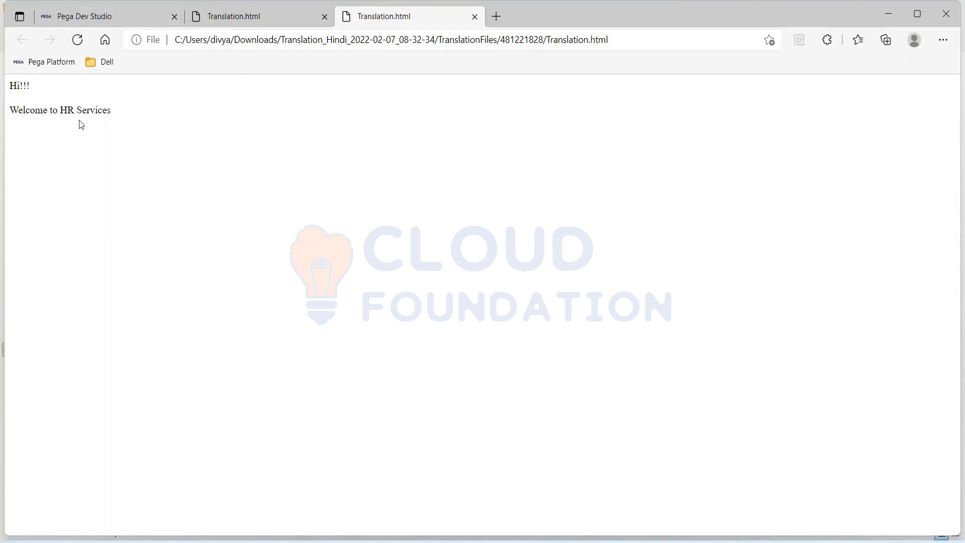
pyautogui.hotkey('alt', 'Tab')
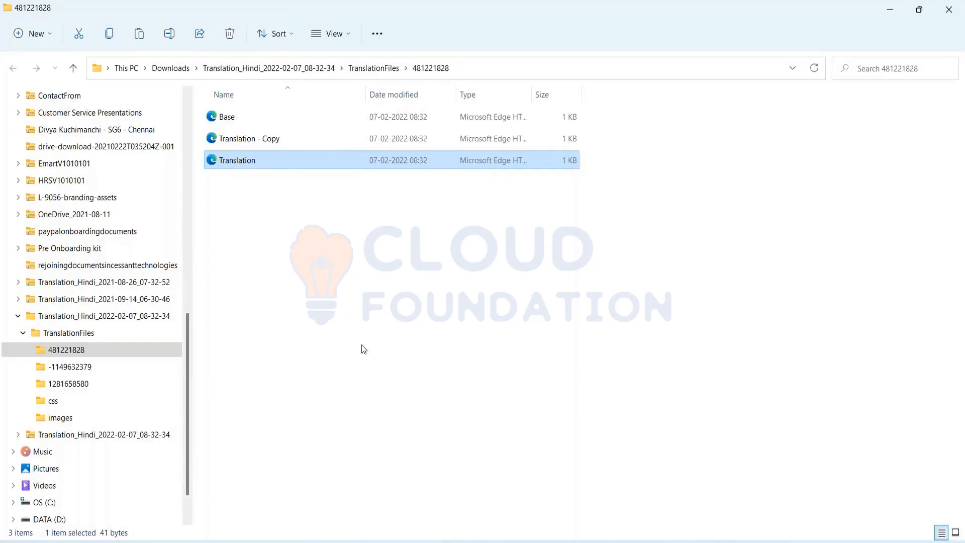
# Switch to the TextToTranslate Excel workbook.
pyautogui.hotkey('alt', 'Tab')
pyautogui.hotkey('alt', 'Tab')
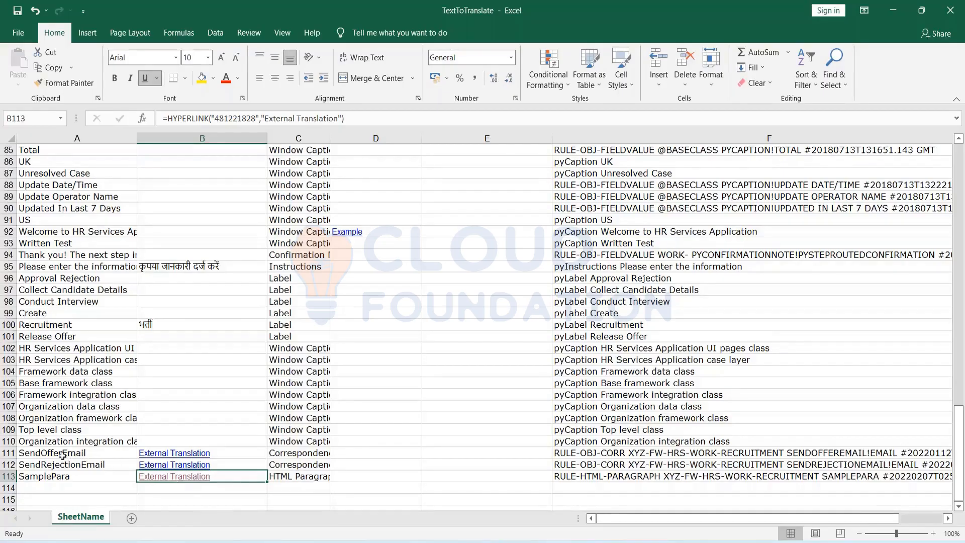
pyautogui.click(162, 457)
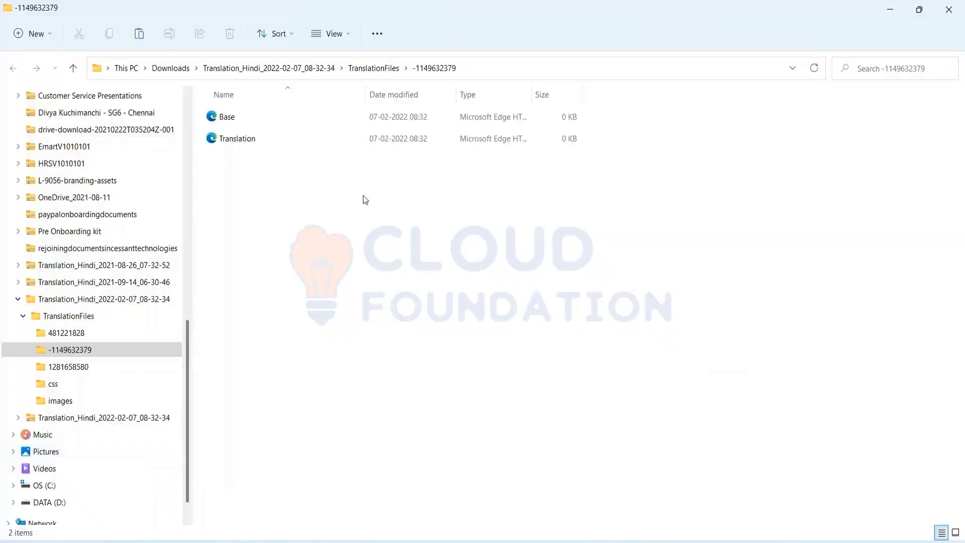
pyautogui.click(255, 142)
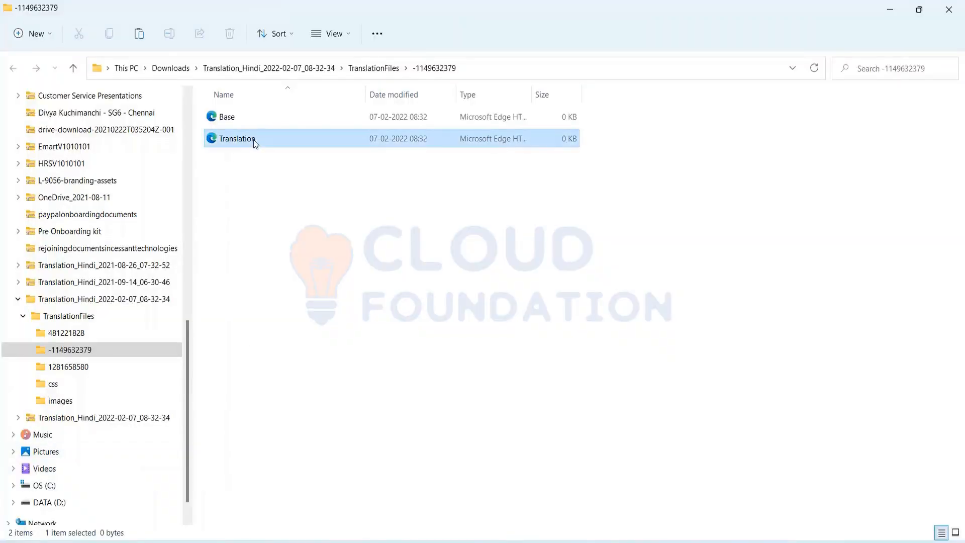
pyautogui.doubleClick(255, 143)
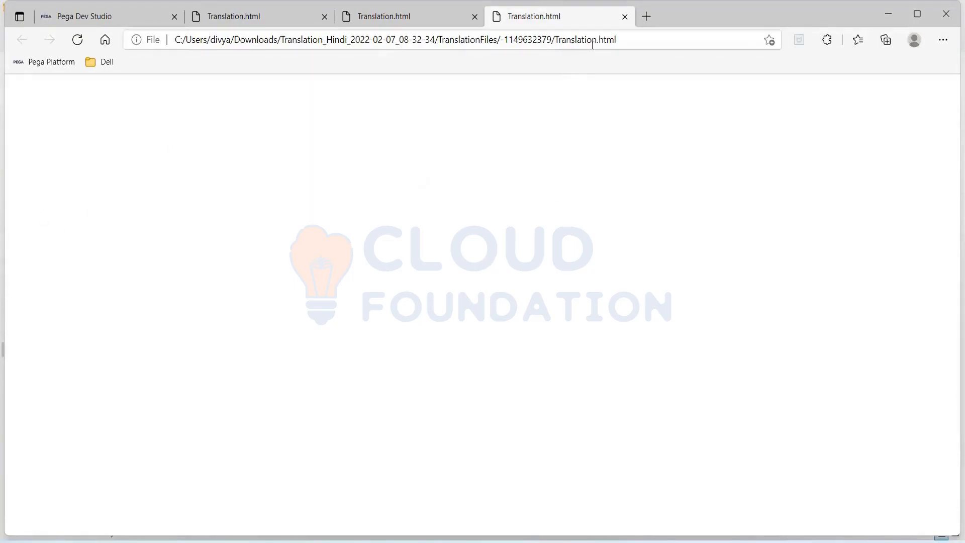
pyautogui.click(624, 17)
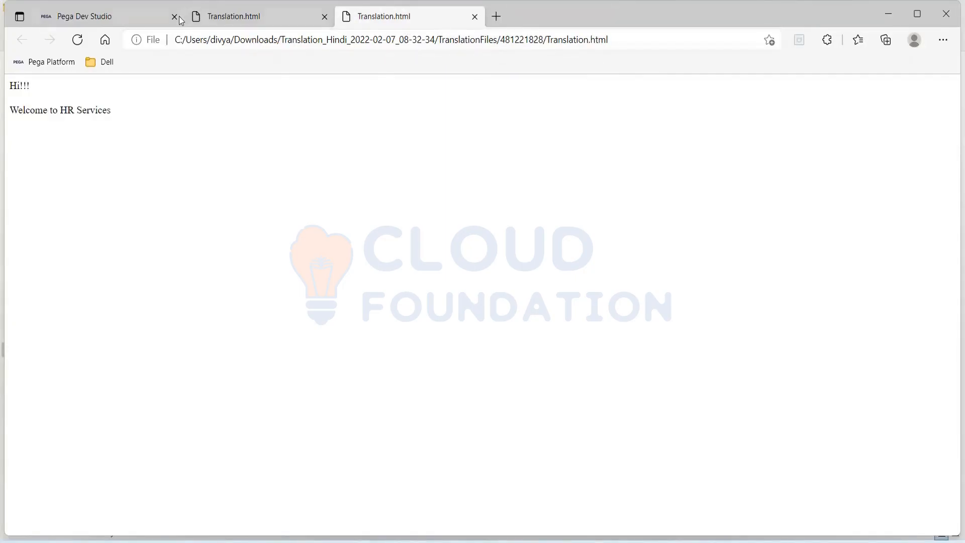
pyautogui.click(475, 18)
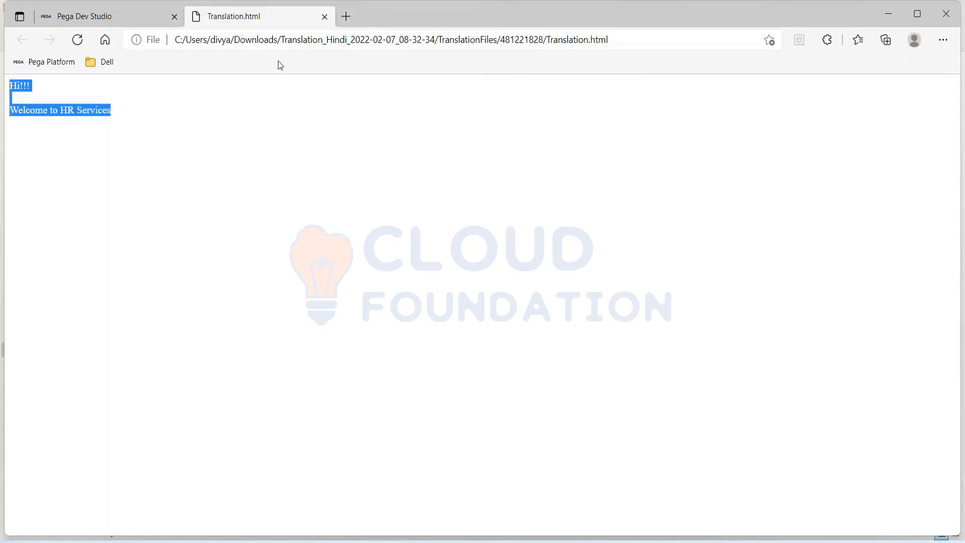
pyautogui.hotkey('alt', 'Tab')
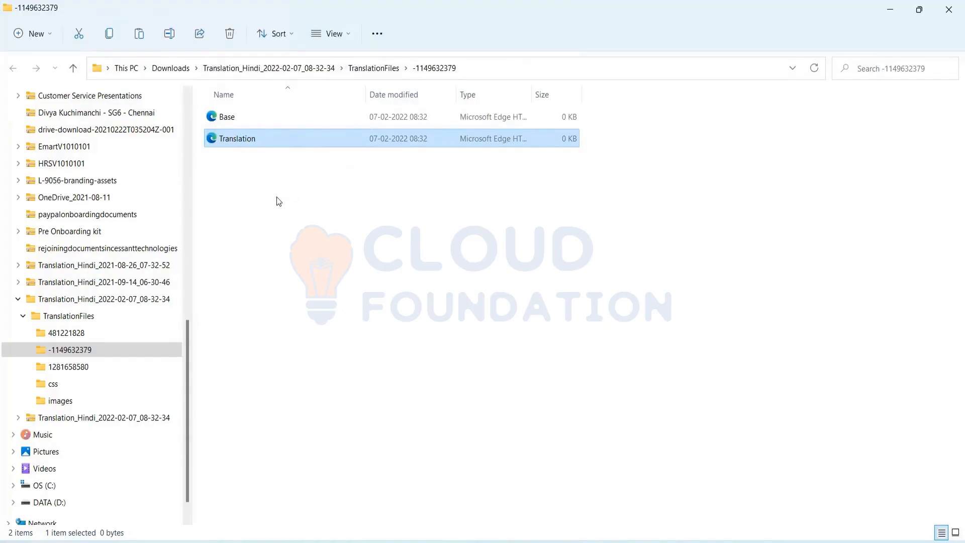
# Open 'Translation - Copy' from folder 481221828 in the browser.
pyautogui.click(78, 335)
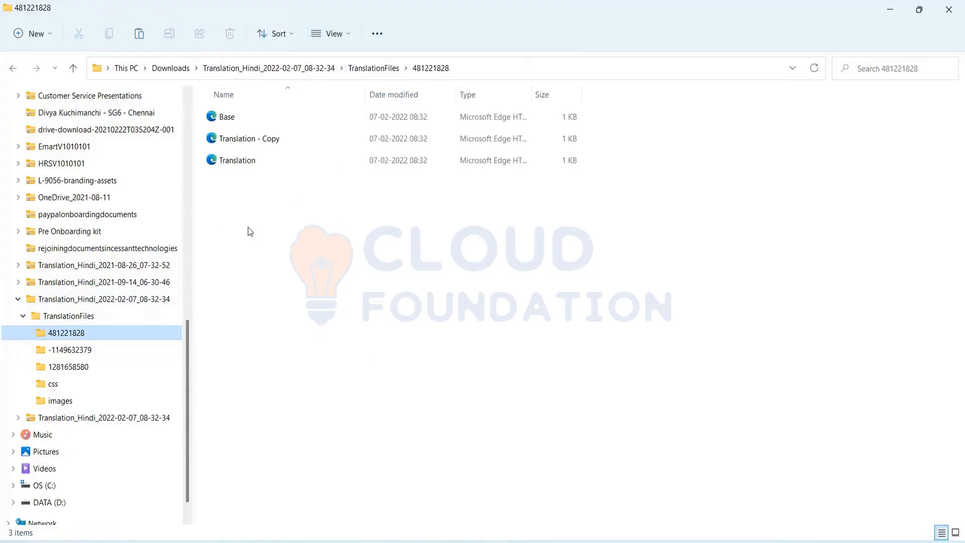
pyautogui.click(258, 142)
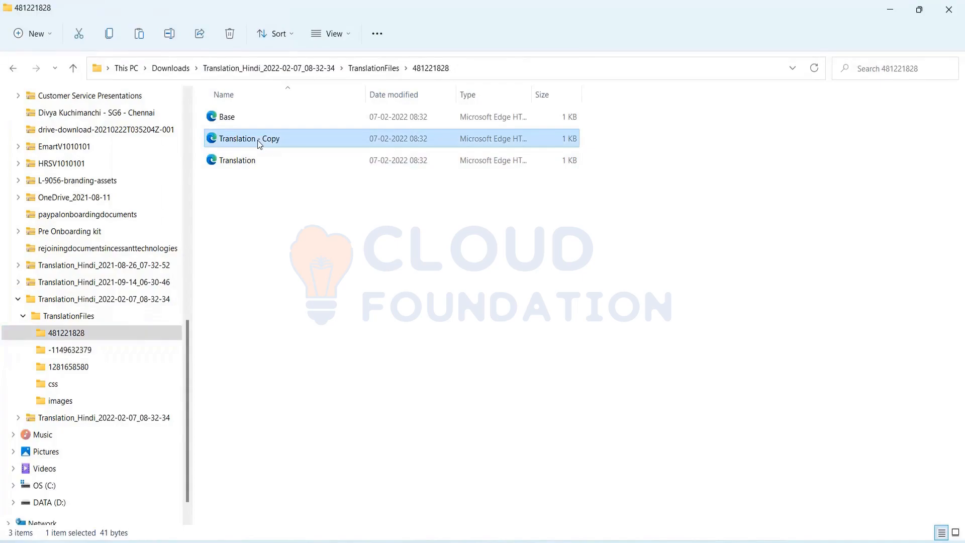
pyautogui.rightClick(260, 144)
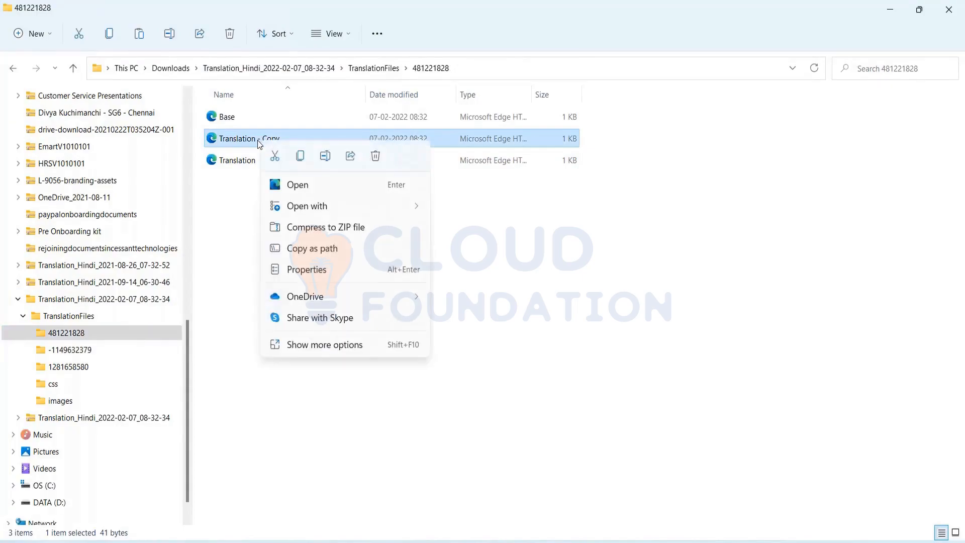
pyautogui.click(295, 185)
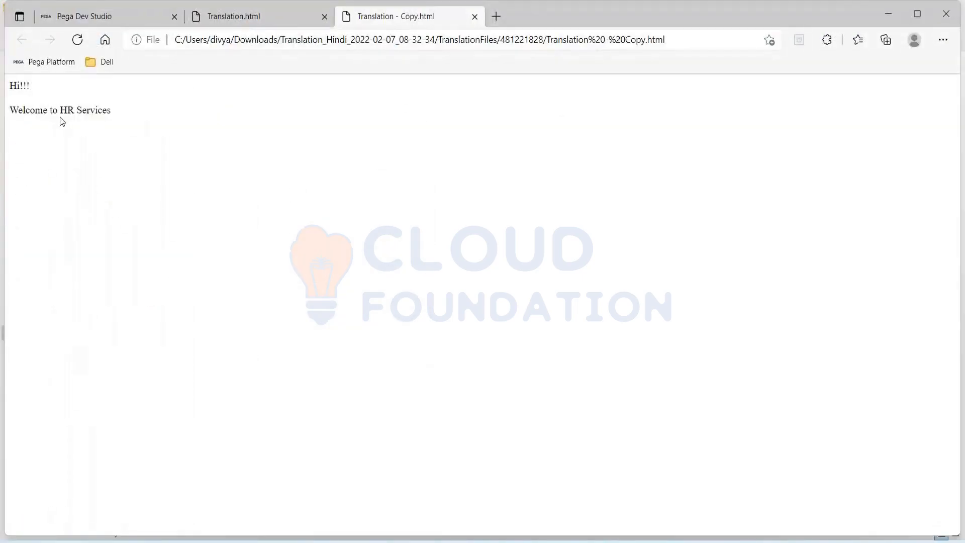
# Copy the 'Hi!!! Welcome to HR Services' text, then delete 'Translation - Copy'.
pyautogui.moveTo(113, 111); pyautogui.dragTo(1, 85)
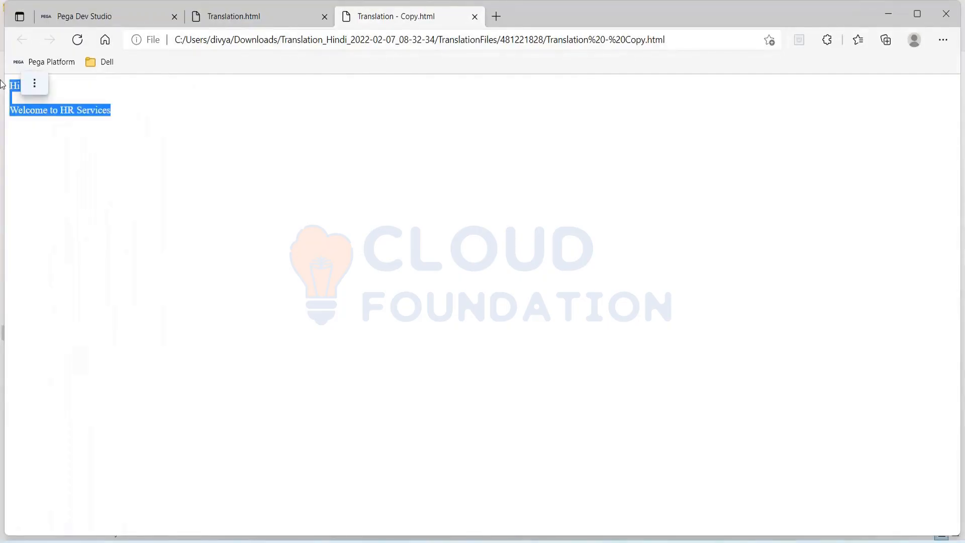
pyautogui.click(34, 83)
pyautogui.click(35, 85)
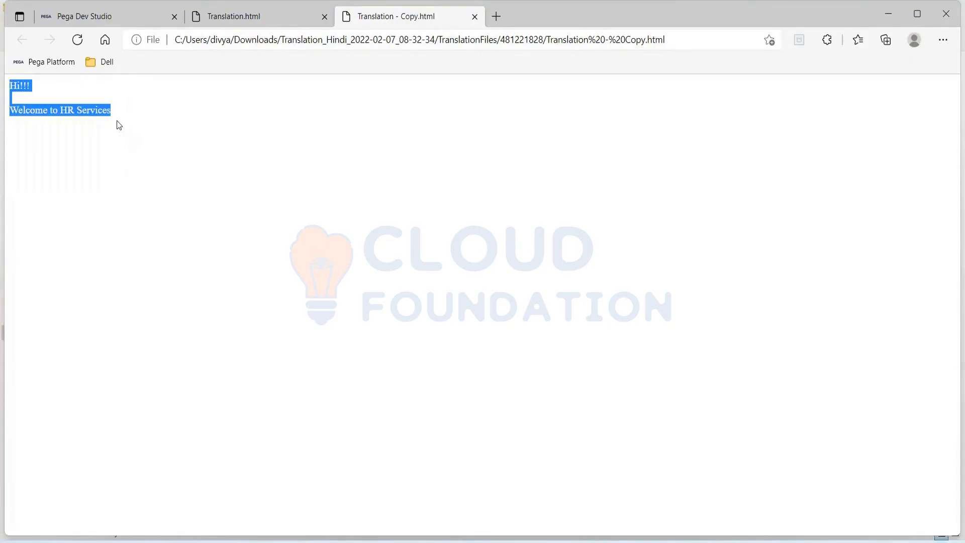
pyautogui.click(179, 135)
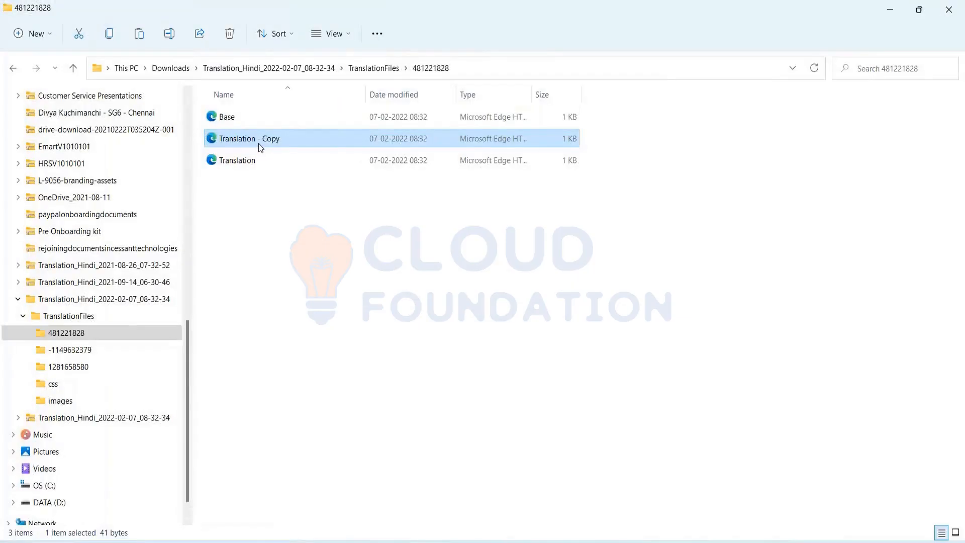
pyautogui.press('Delete')
# Create a blank 'New Microsoft Word Document' in folder 481221828, keeping the default name.
pyautogui.click(241, 144)
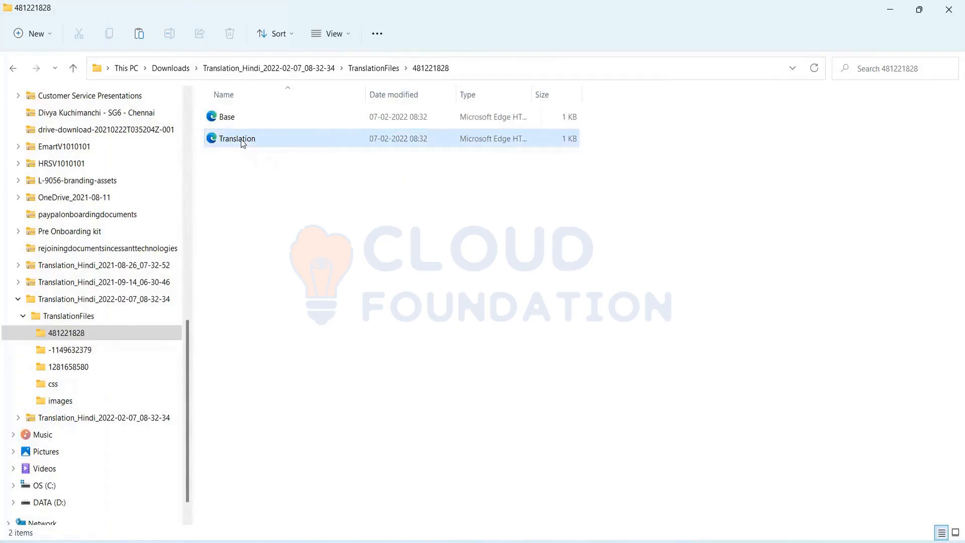
pyautogui.rightClick(241, 143)
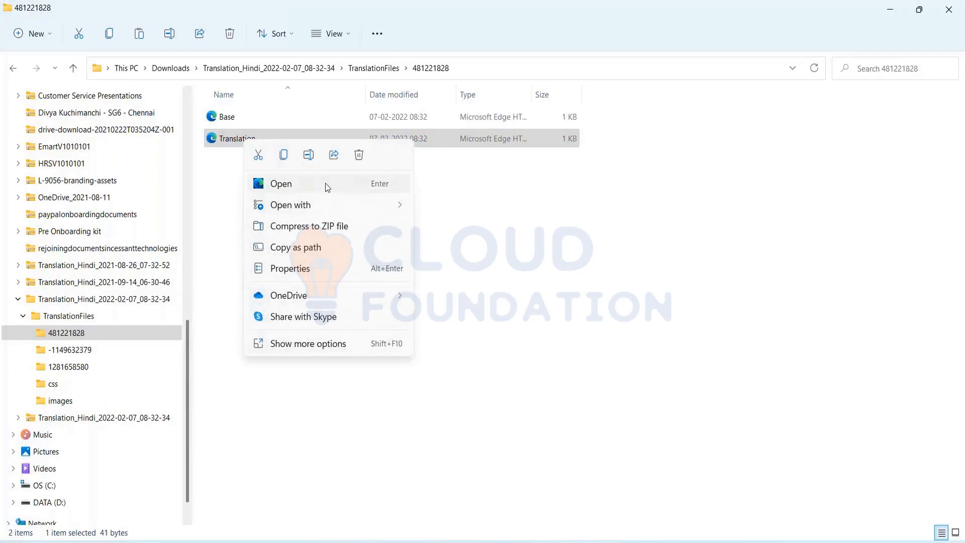
pyautogui.click(224, 142)
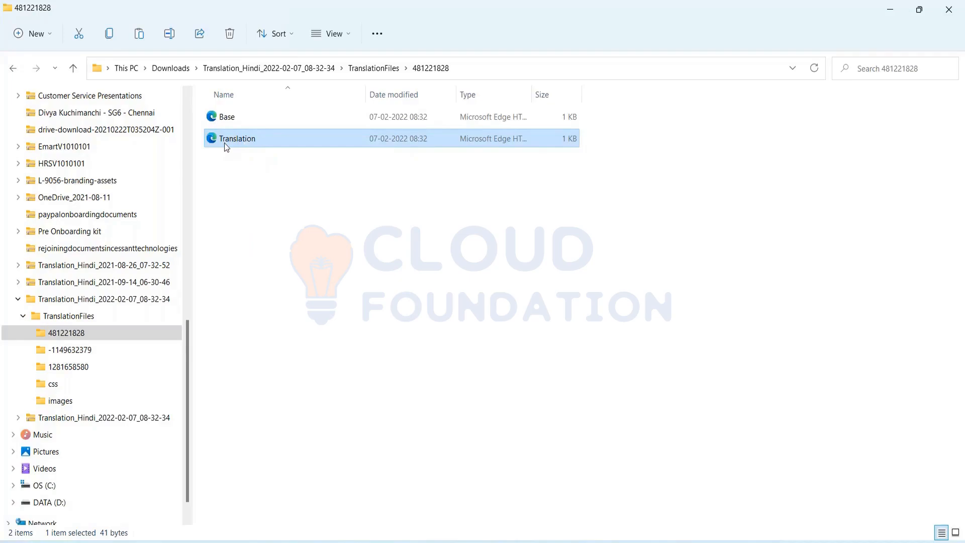
pyautogui.rightClick(224, 142)
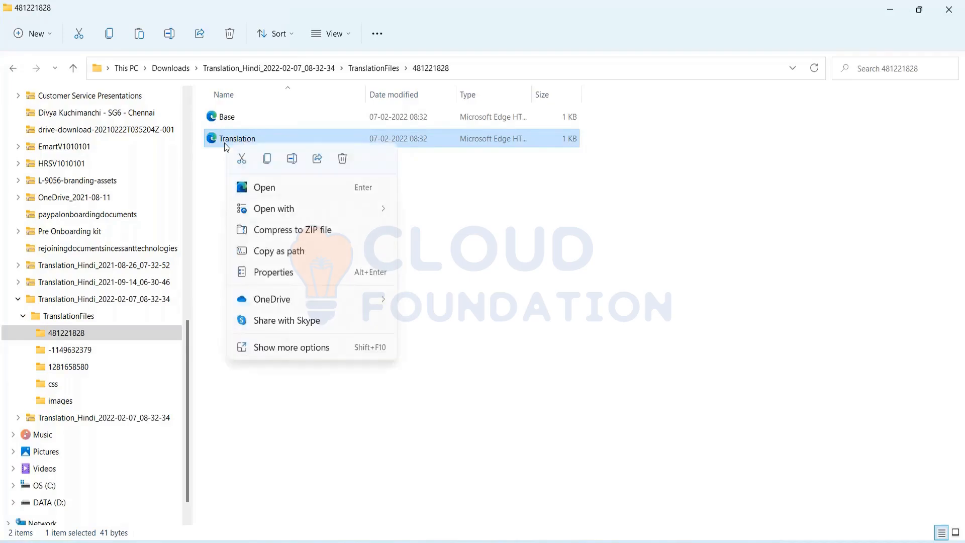
pyautogui.click(497, 198)
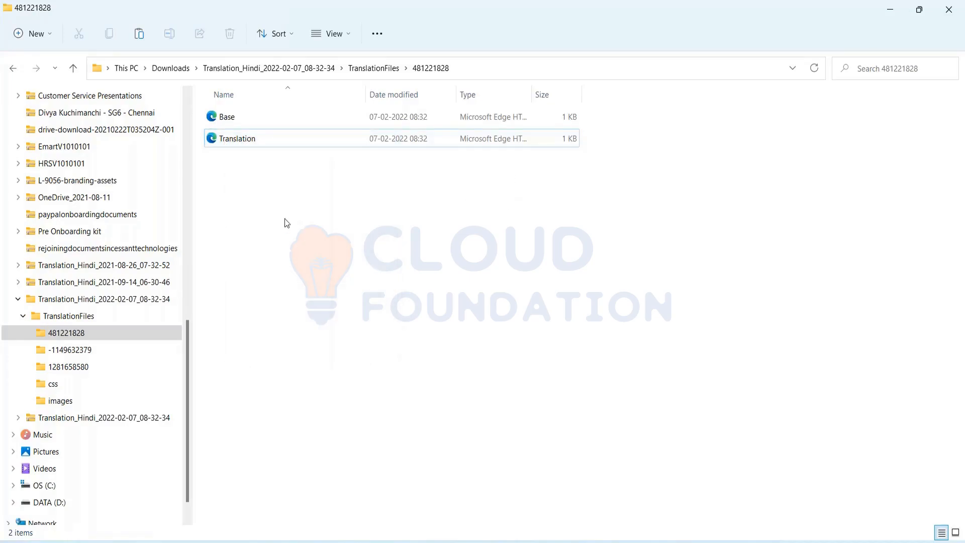
pyautogui.rightClick(286, 222)
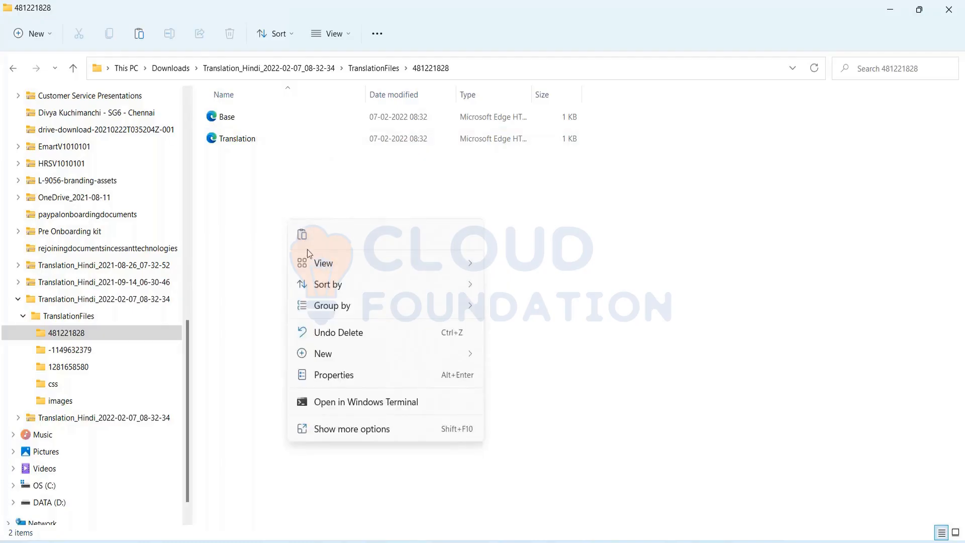
pyautogui.moveTo(352, 362)
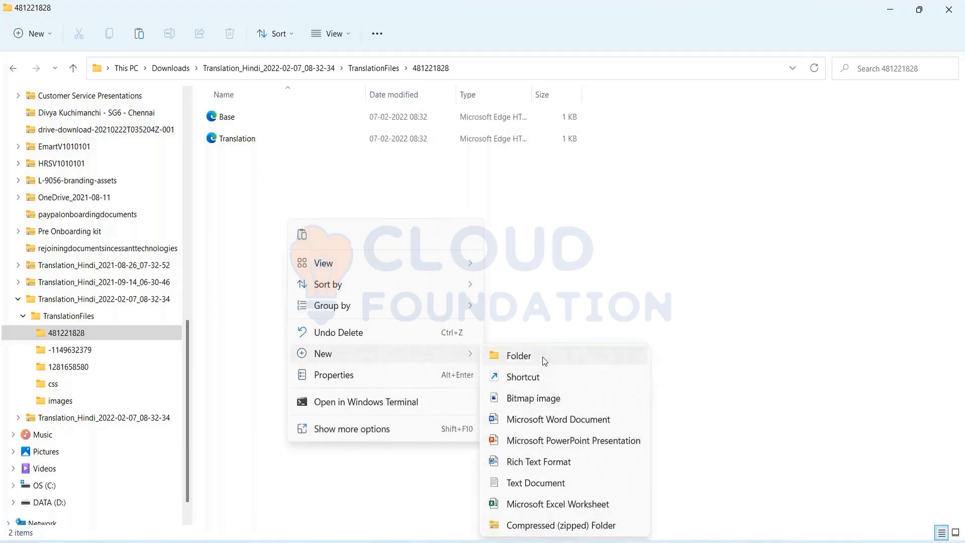
pyautogui.click(547, 421)
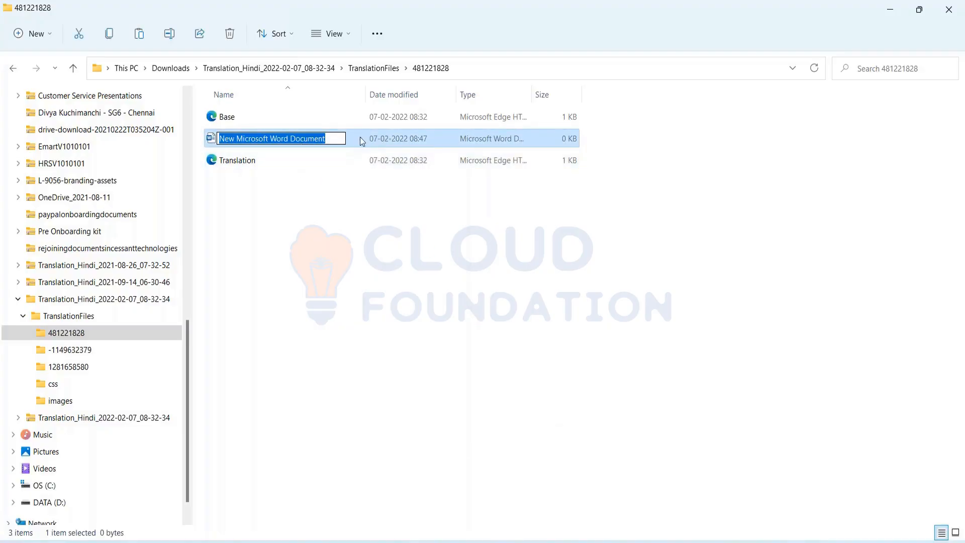
pyautogui.click(364, 143)
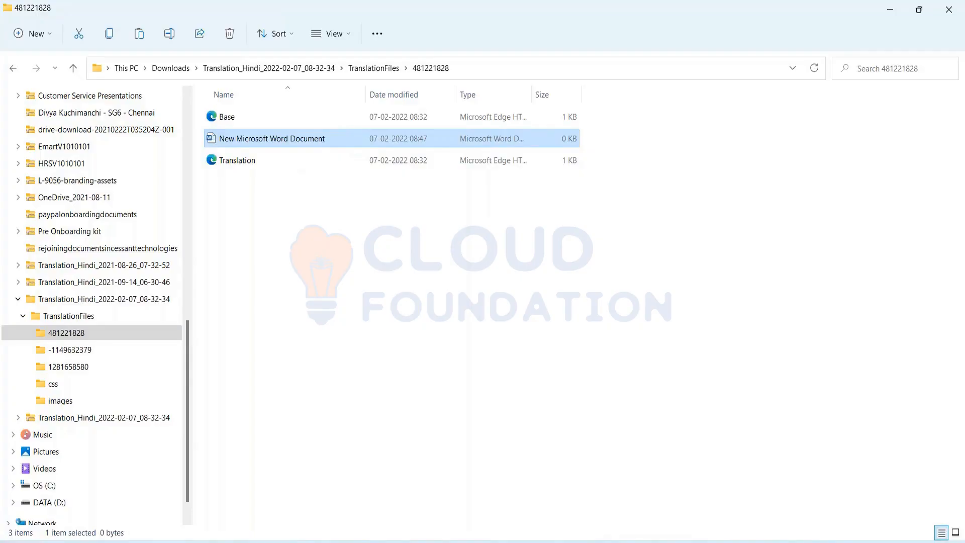
# Translate 'HI!! wELCOME' into Hindi, copy the result, and open the new Word document.
pyautogui.press('Return')
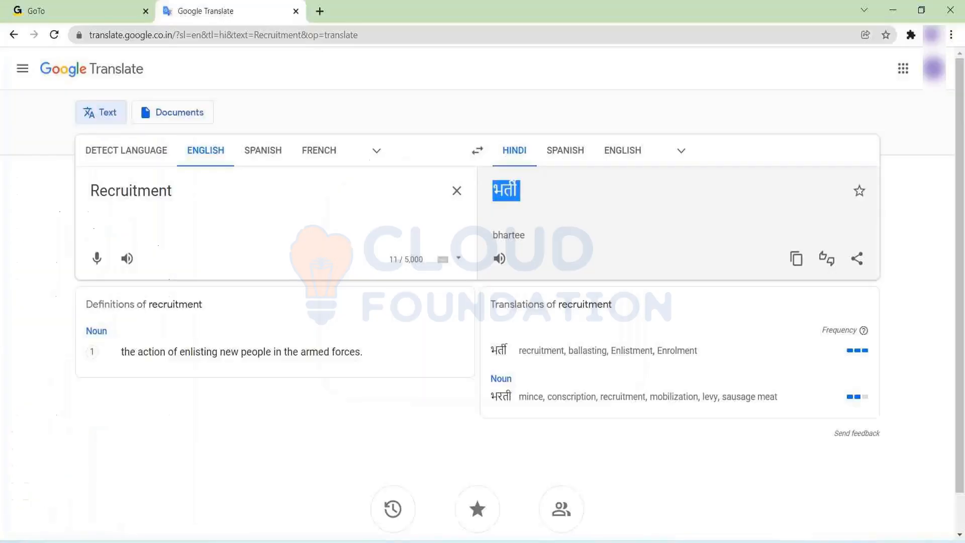
pyautogui.click(455, 191)
pyautogui.hotkey('alt', 'Tab')
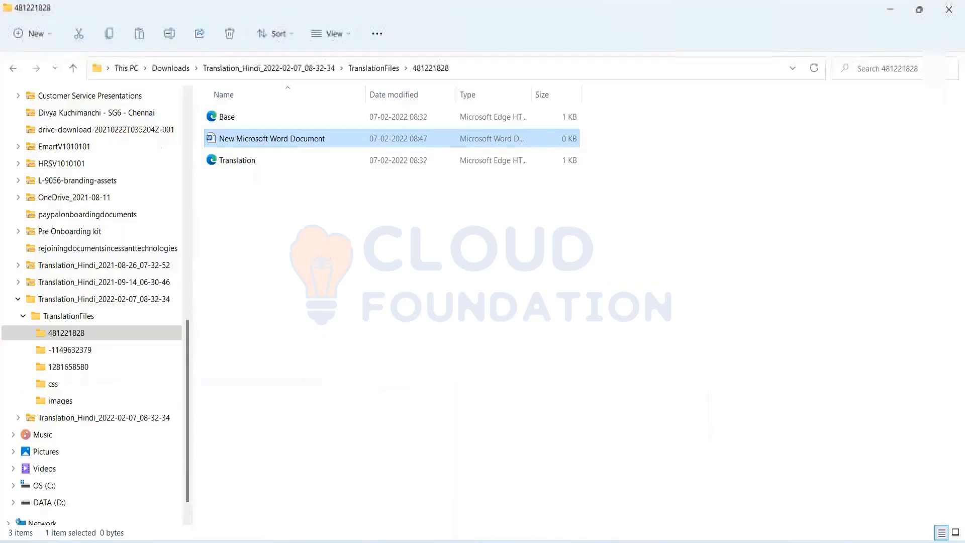
pyautogui.hotkey('alt', 'Tab')
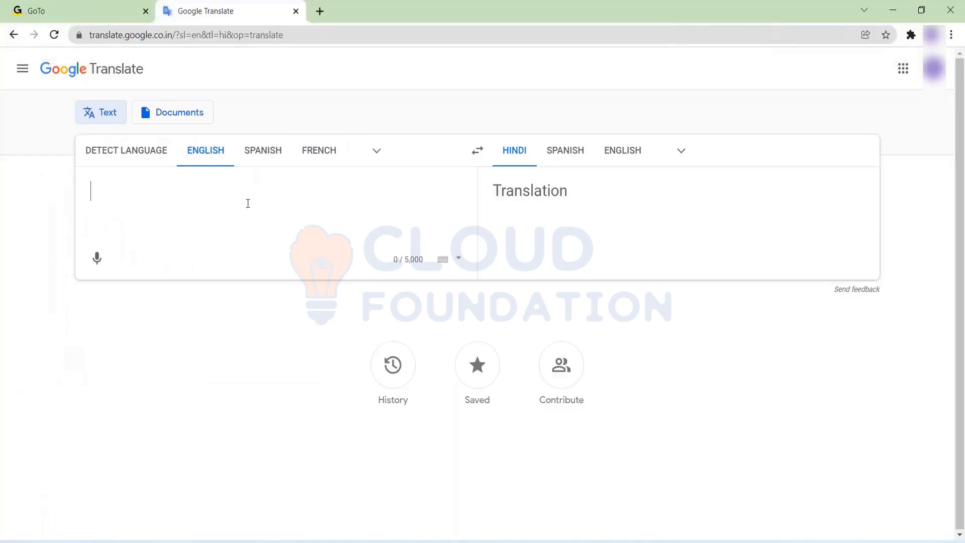
pyautogui.write('HI!! wELCOME')
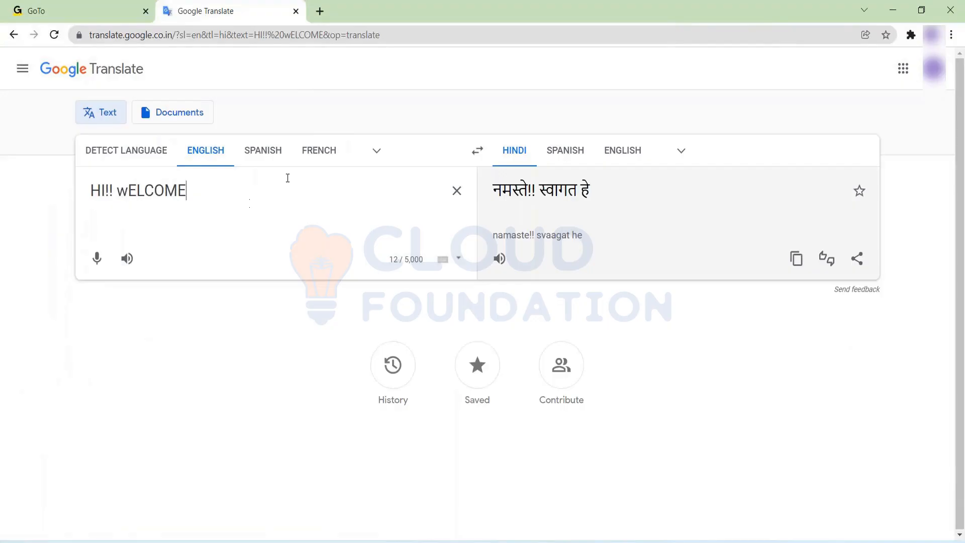
pyautogui.moveTo(598, 192); pyautogui.dragTo(494, 191)
pyautogui.hotkey('ctrl', 'c')
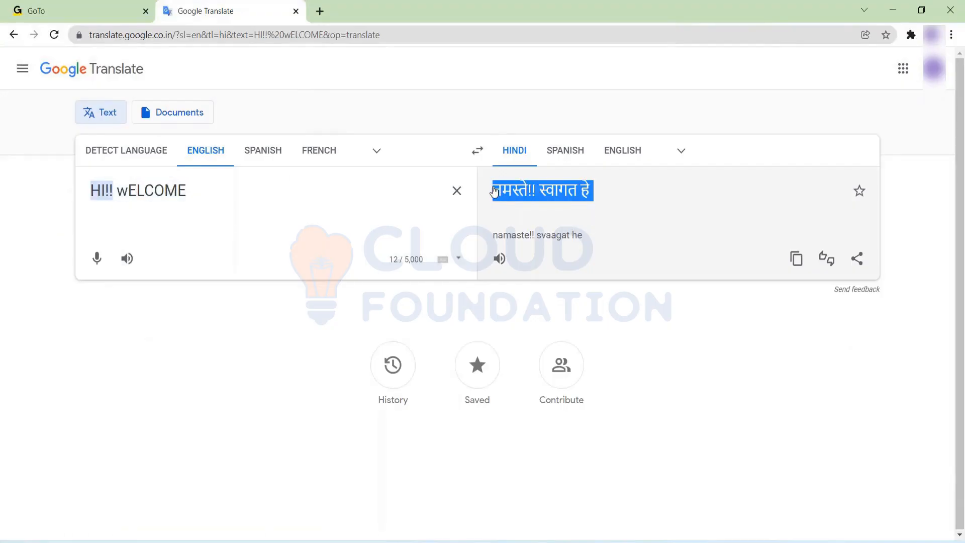
pyautogui.hotkey('alt', 'Tab')
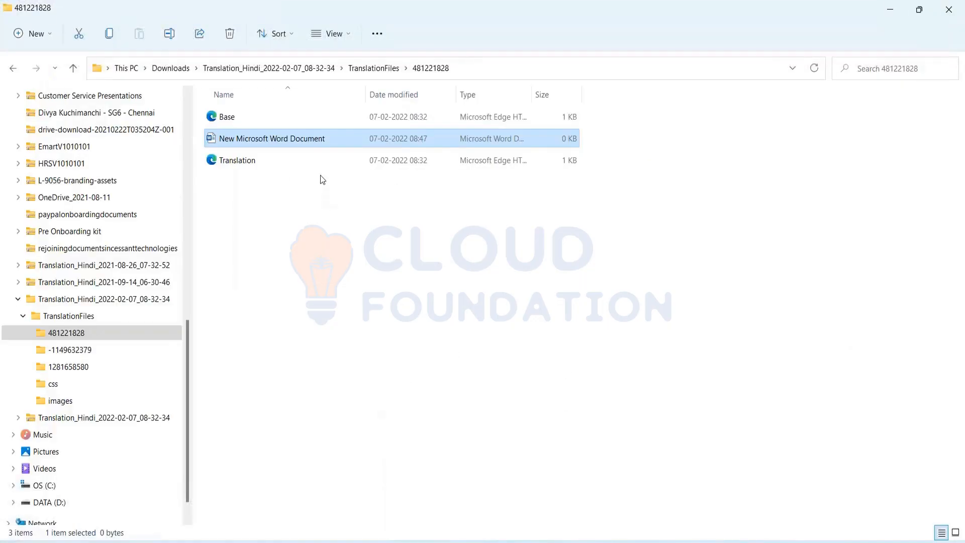
pyautogui.press('Return')
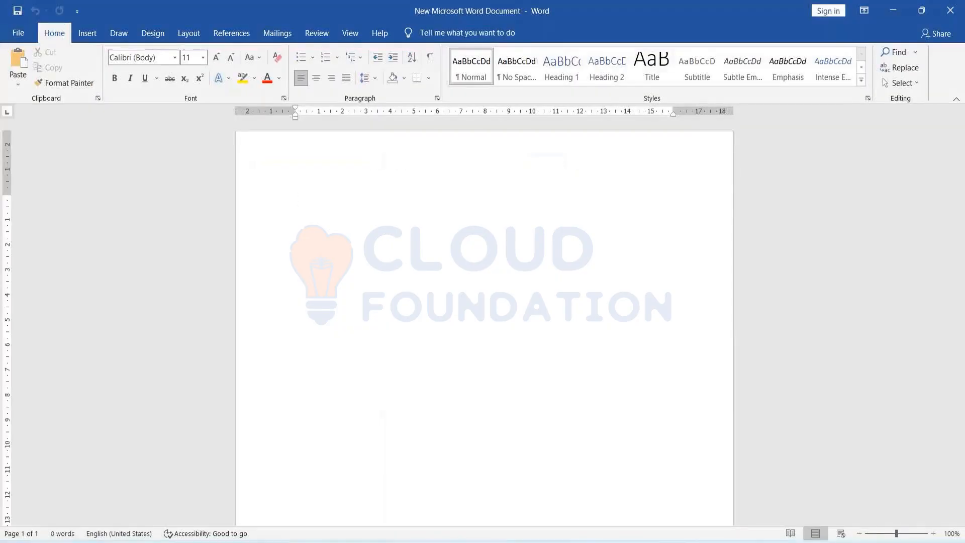
# Paste the Hindi translation into the new Word document, visit Save As, then close Word.
pyautogui.hotkey('ctrl', 'v')
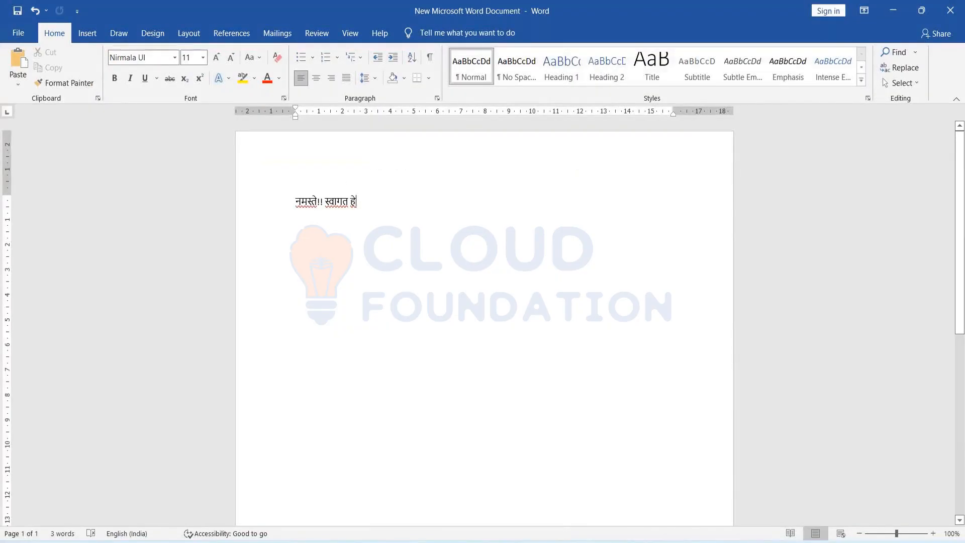
pyautogui.click(22, 37)
pyautogui.click(55, 210)
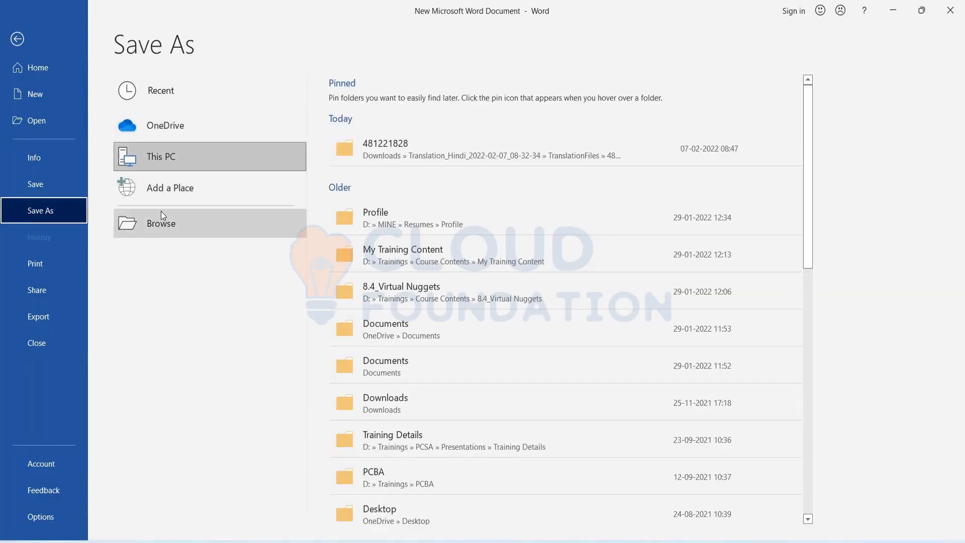
pyautogui.click(17, 39)
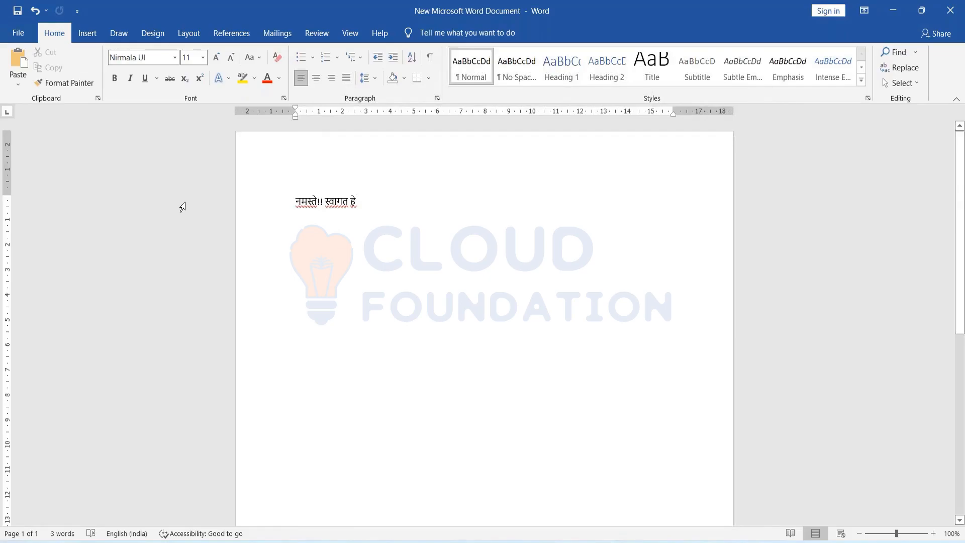
pyautogui.doubleClick(203, 19)
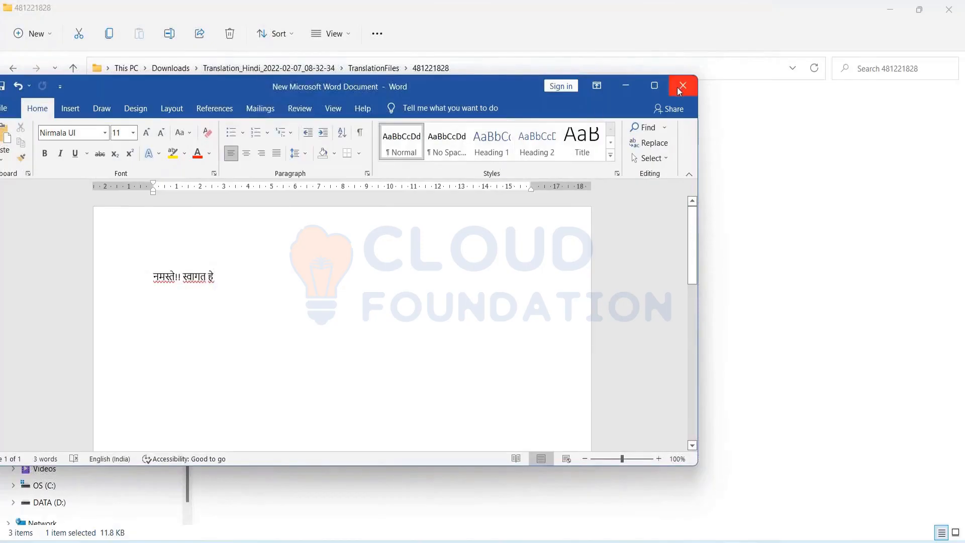
pyautogui.click(680, 87)
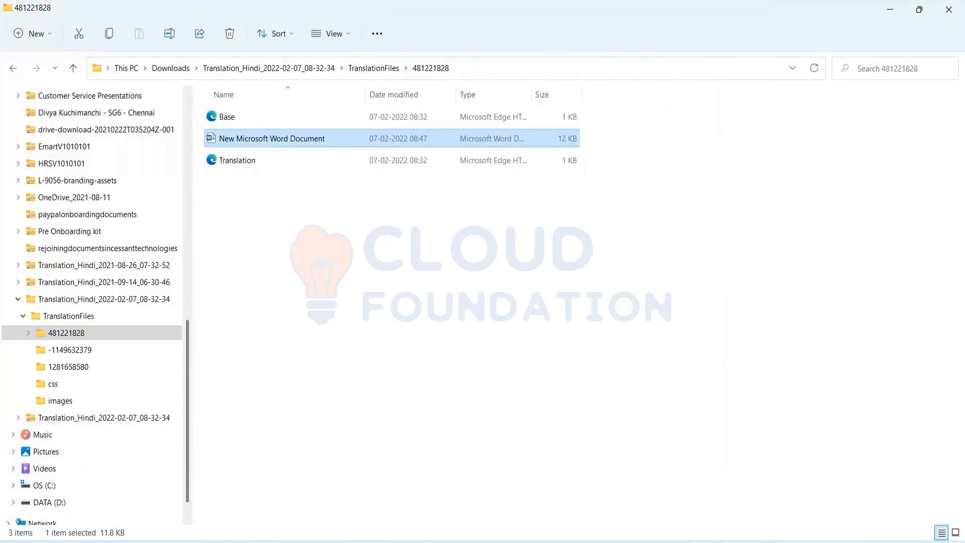
# Reopen the Hindi greeting document in Microsoft Word.
pyautogui.hotkey('shift', 'F10')
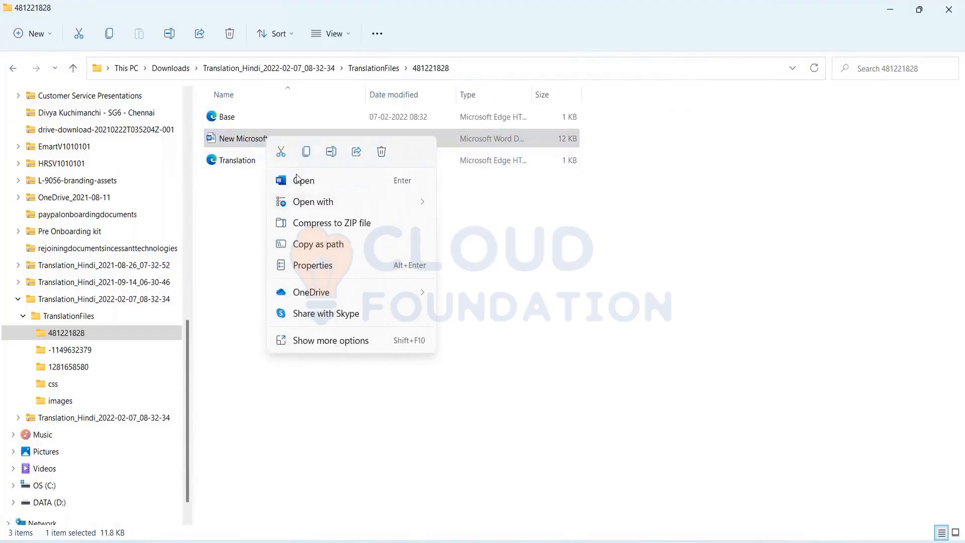
pyautogui.moveTo(301, 201)
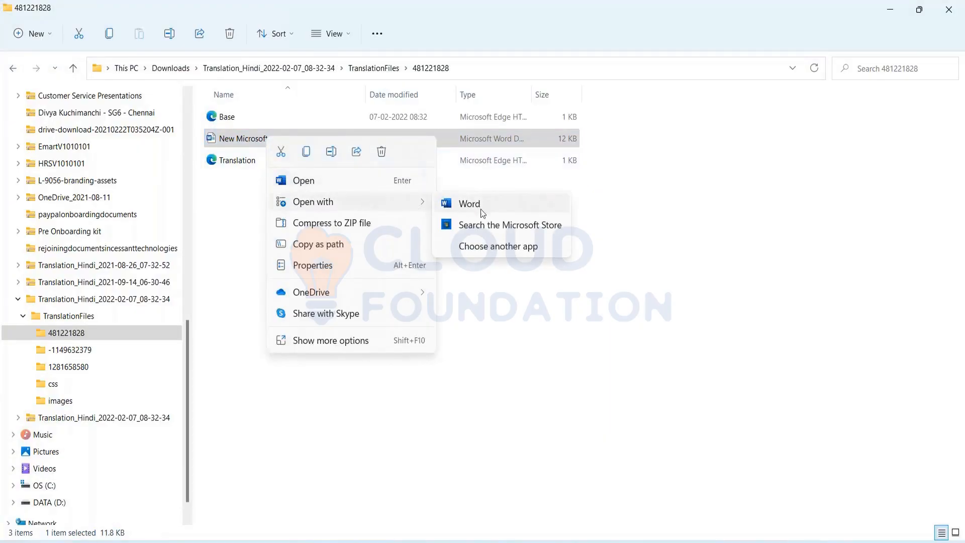
pyautogui.click(482, 247)
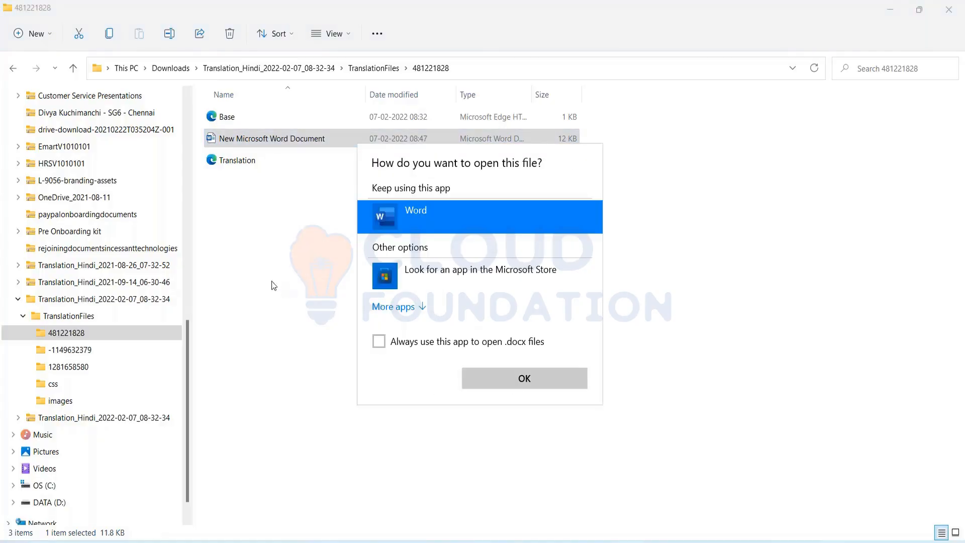
pyautogui.click(524, 380)
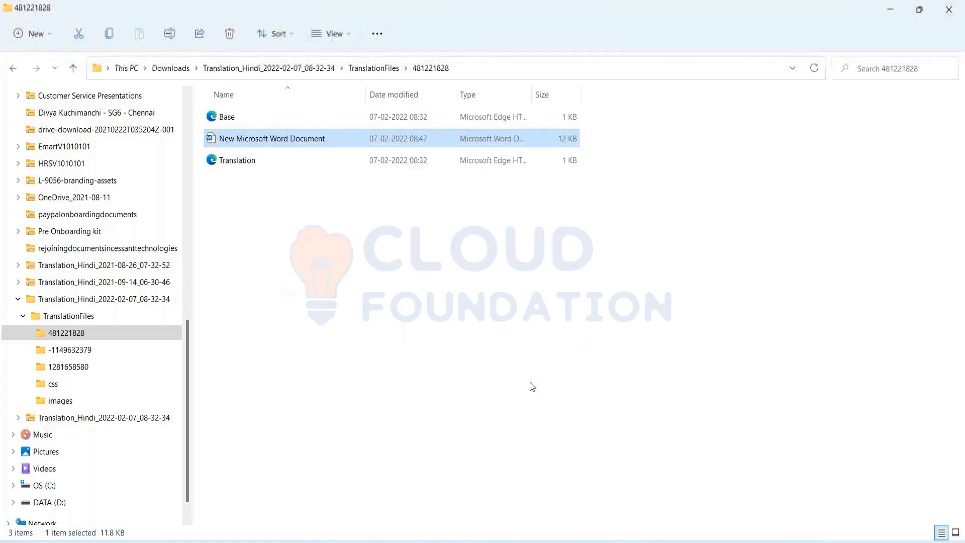
pyautogui.rightClick(306, 143)
pyautogui.click(296, 136)
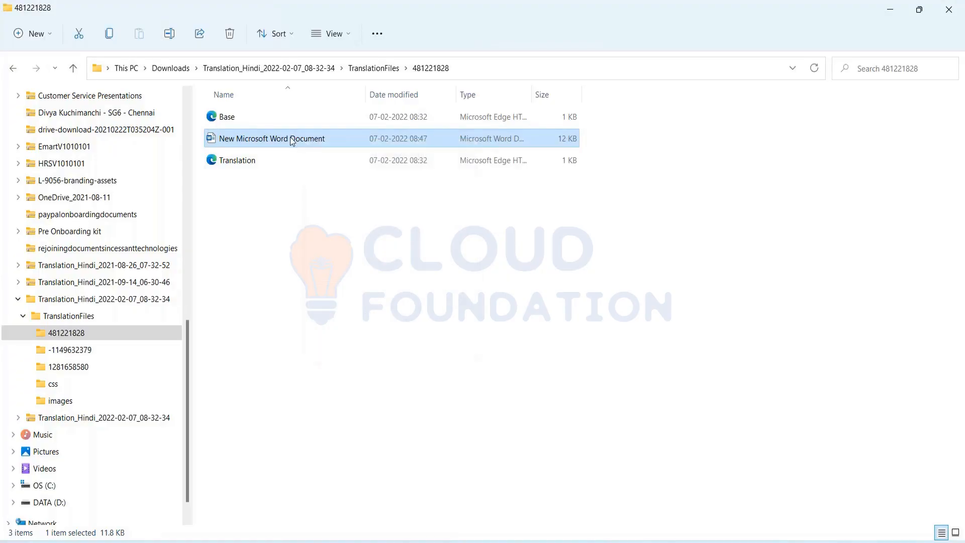
pyautogui.doubleClick(291, 137)
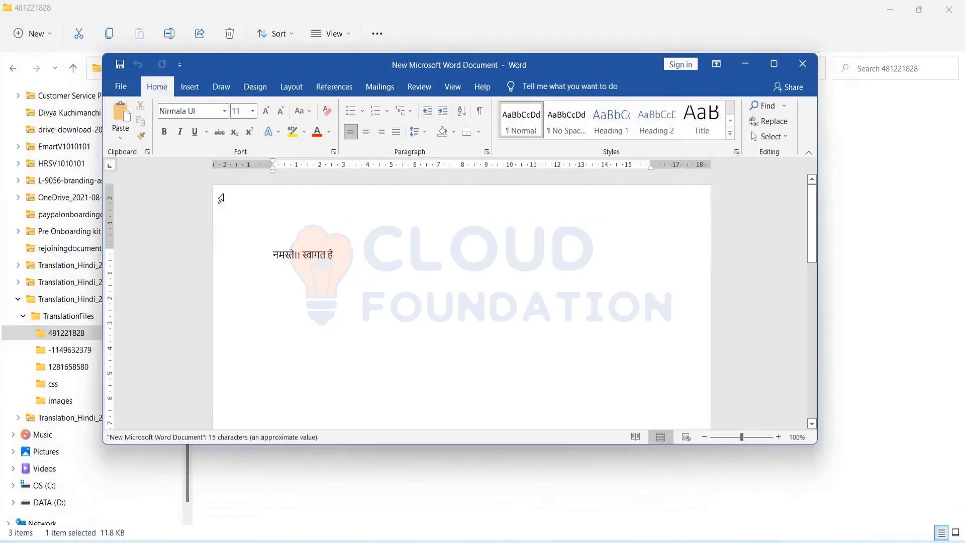
# Save a Web Page copy of the document in the 481221828 folder and close Word.
pyautogui.click(121, 90)
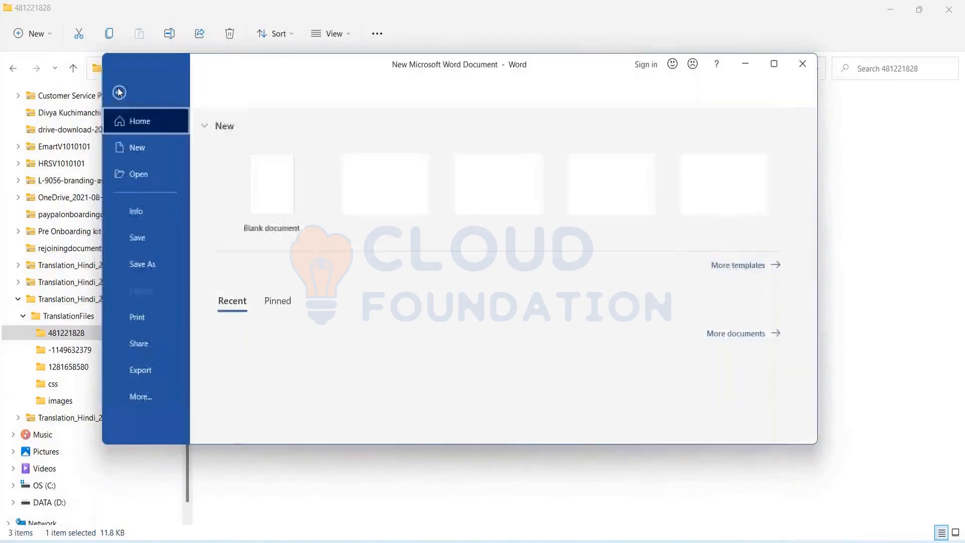
pyautogui.click(141, 266)
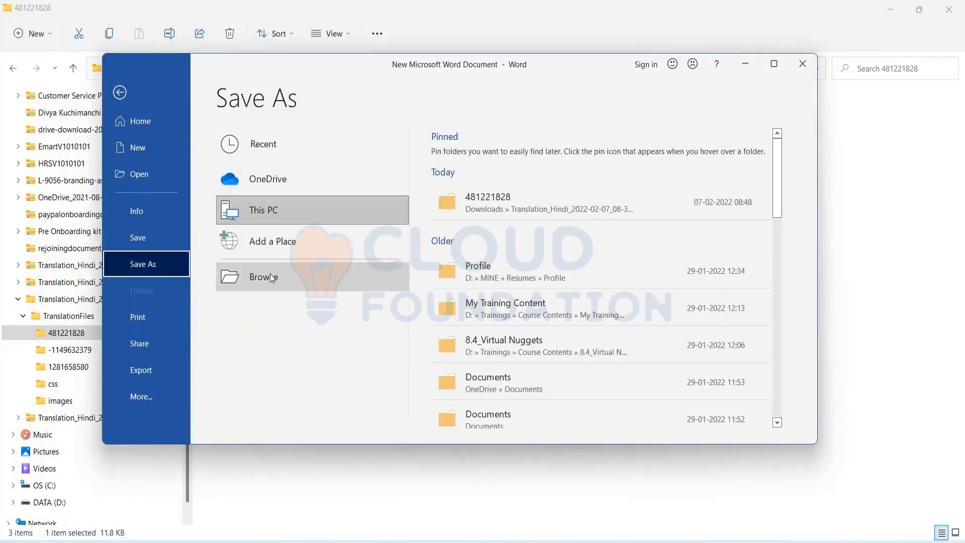
pyautogui.click(271, 277)
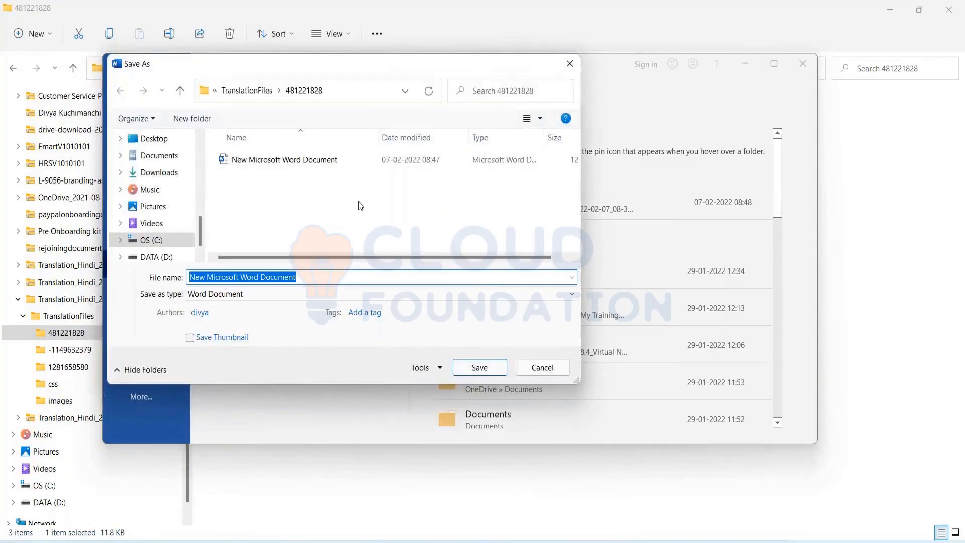
pyautogui.click(471, 296)
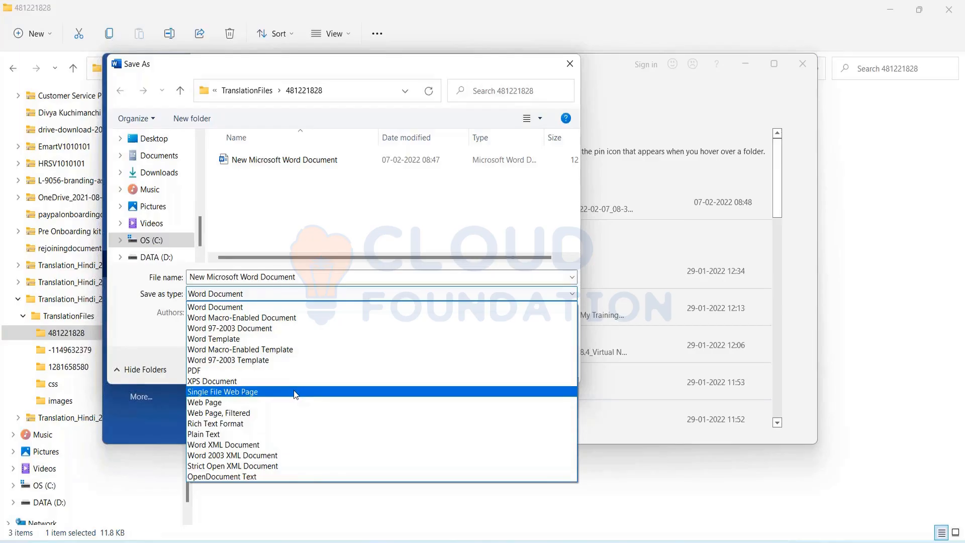
pyautogui.click(259, 403)
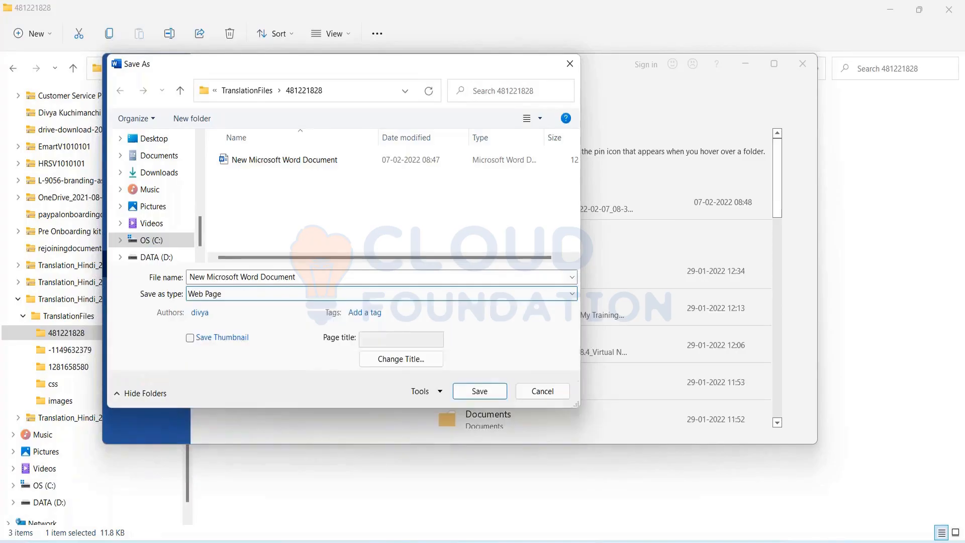
pyautogui.click(479, 391)
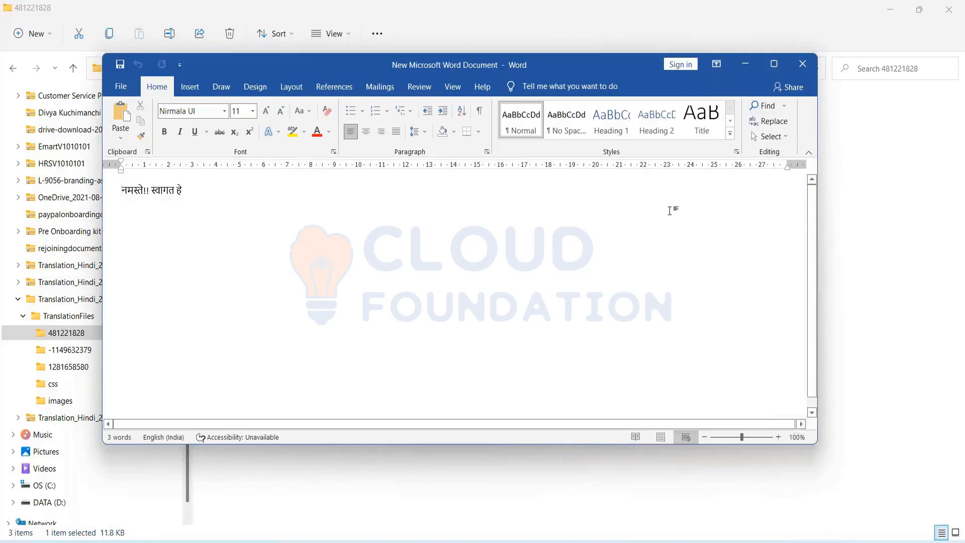
pyautogui.click(812, 68)
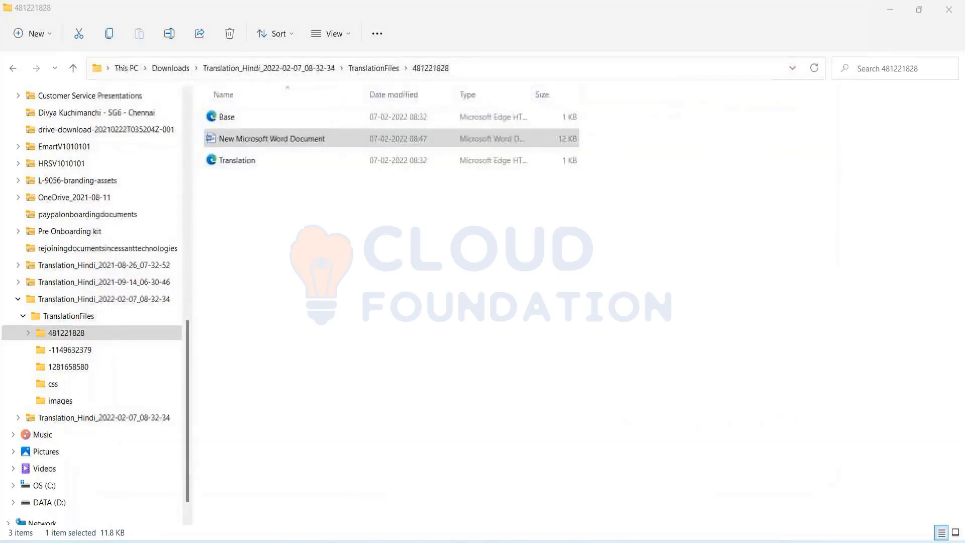
# Rename the existing Translation file to 'Translation 1'.
pyautogui.click(281, 153)
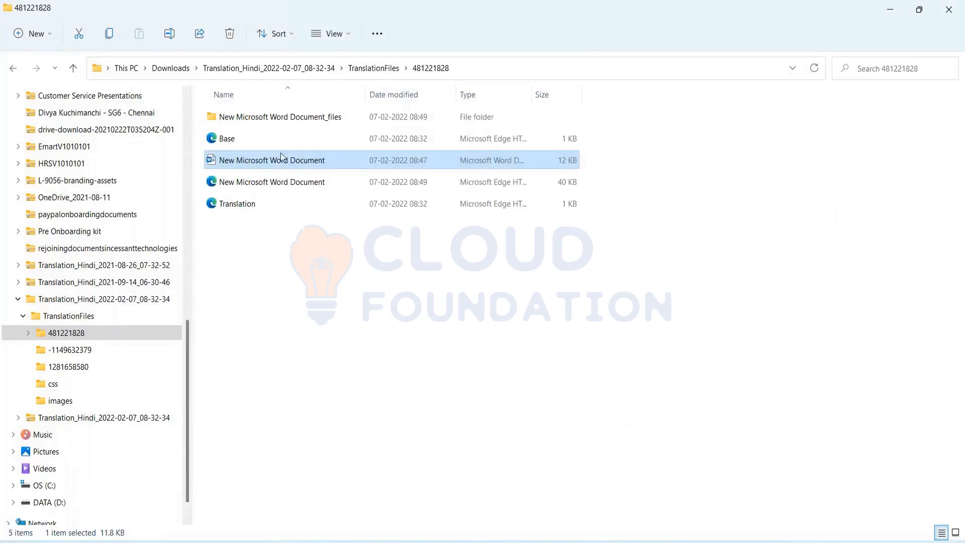
pyautogui.click(270, 184)
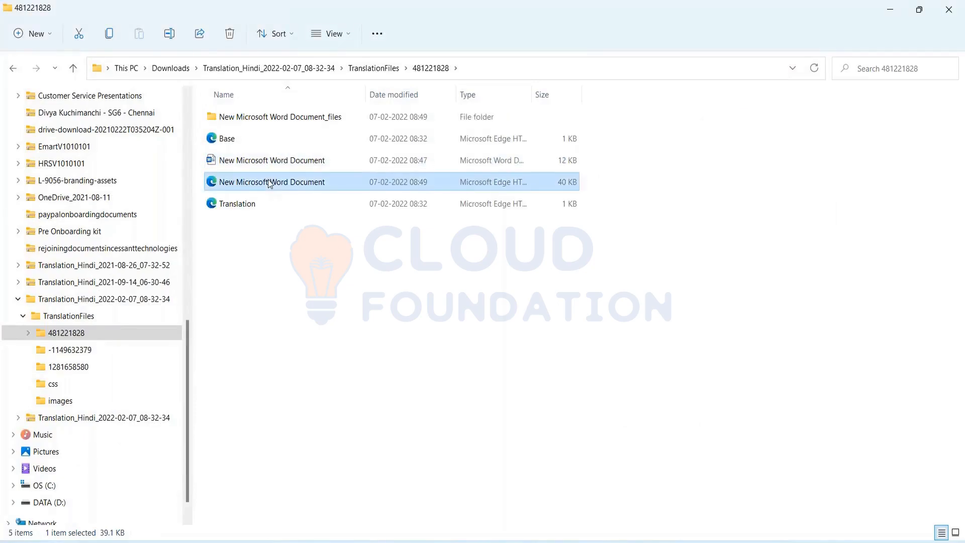
pyautogui.click(249, 205)
pyautogui.press('F2')
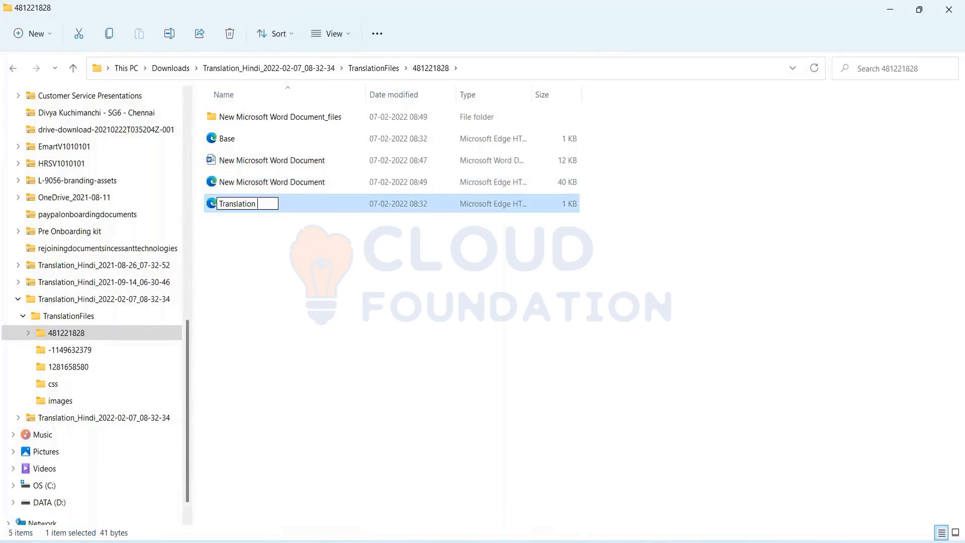
pyautogui.write('1')
pyautogui.hotkey('ctrl', 'a')
pyautogui.hotkey('ctrl', 'c')
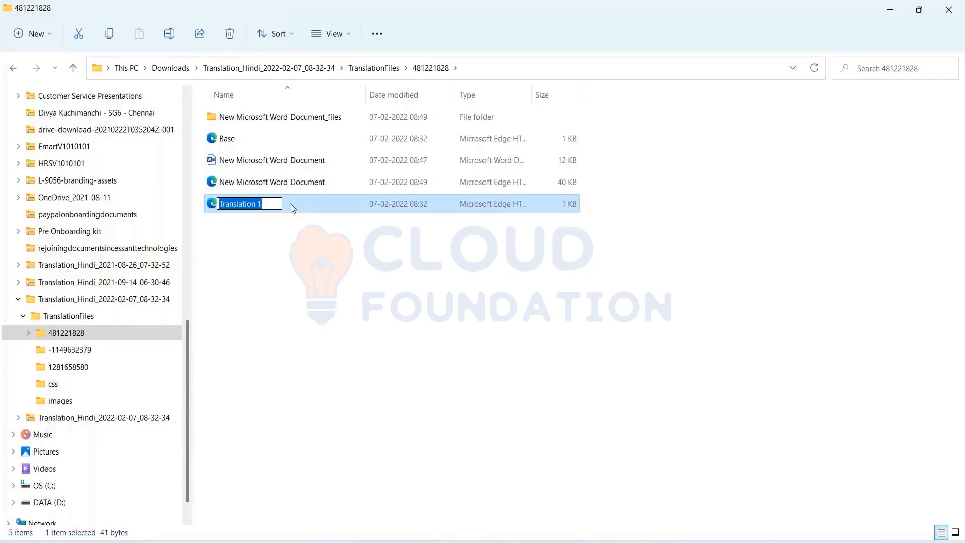
pyautogui.press('End')
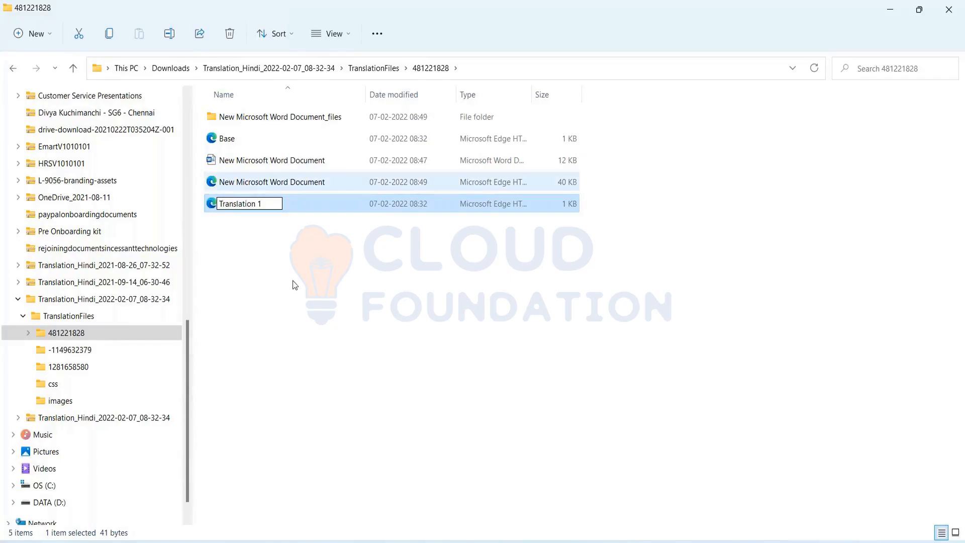
pyautogui.press('Return')
# Rename the 40 KB web-page copy to 'Translation', getting past the rename warning.
pyautogui.click(260, 188)
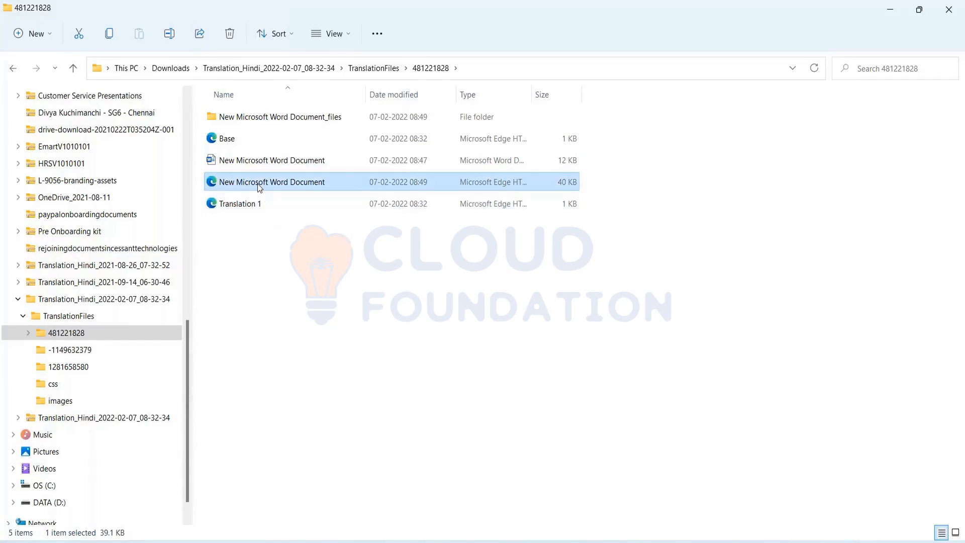
pyautogui.press('F2')
pyautogui.press('End')
pyautogui.press('BackSpace')
pyautogui.press('BackSpace')
pyautogui.press('BackSpace')
pyautogui.press('BackSpace')
pyautogui.press('BackSpace')
pyautogui.press('BackSpace')
pyautogui.press('BackSpace')
pyautogui.press('BackSpace')
pyautogui.press('BackSpace')
pyautogui.press('BackSpace')
pyautogui.press('BackSpace')
pyautogui.press('BackSpace')
pyautogui.press('BackSpace')
pyautogui.press('BackSpace')
pyautogui.press('BackSpace')
pyautogui.press('BackSpace')
pyautogui.press('BackSpace')
pyautogui.press('BackSpace')
pyautogui.press('BackSpace')
pyautogui.press('BackSpace')
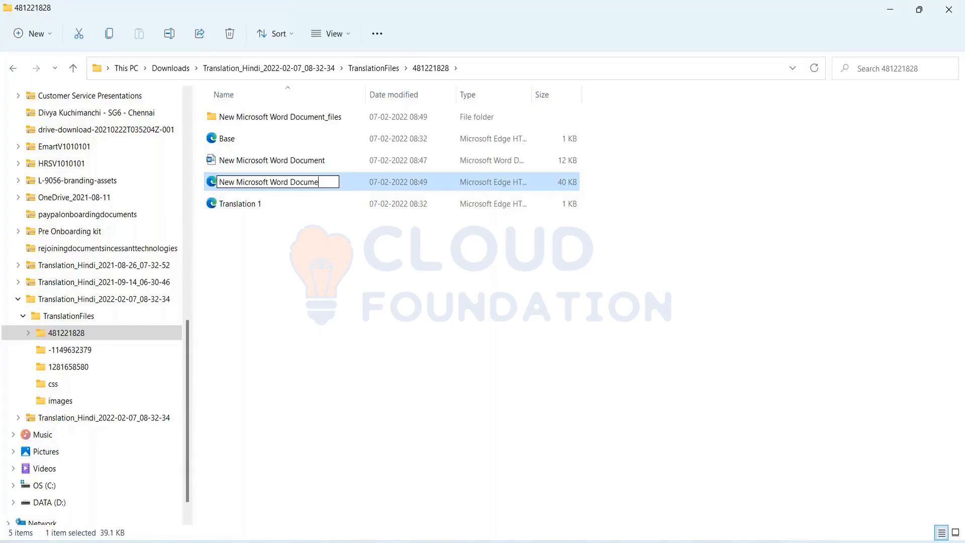
pyautogui.hotkey('ctrl', 'v')
pyautogui.press('BackSpace')
pyautogui.press('BackSpace')
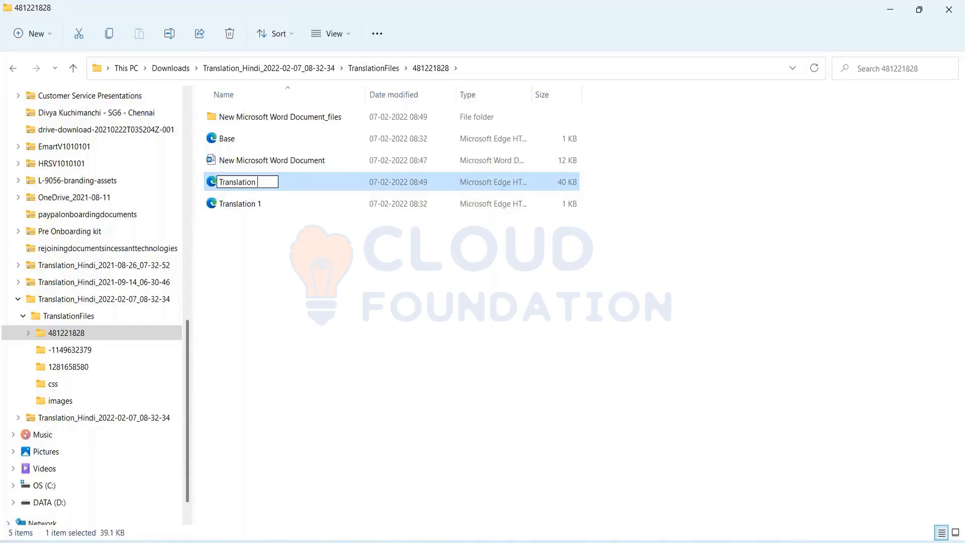
pyautogui.press('Return')
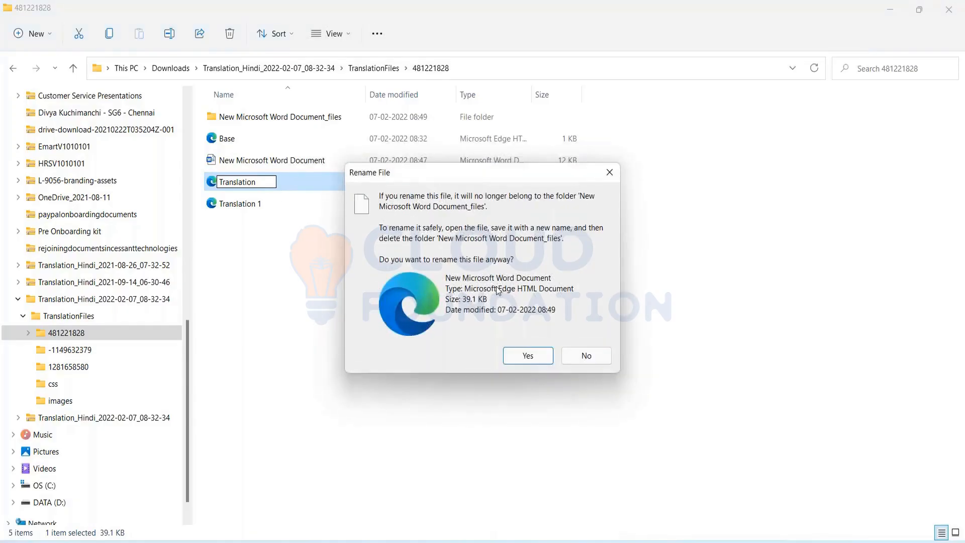
pyautogui.press('Escape')
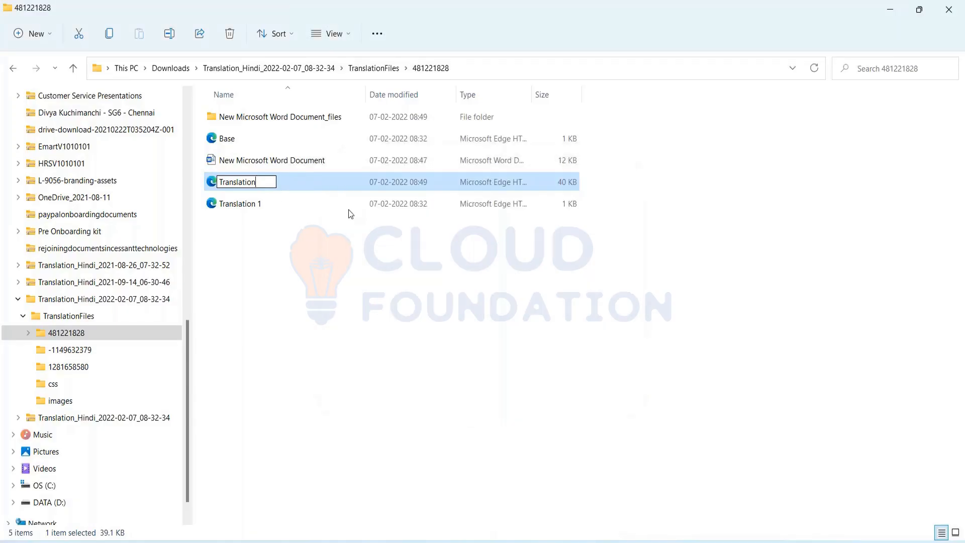
pyautogui.press('Return')
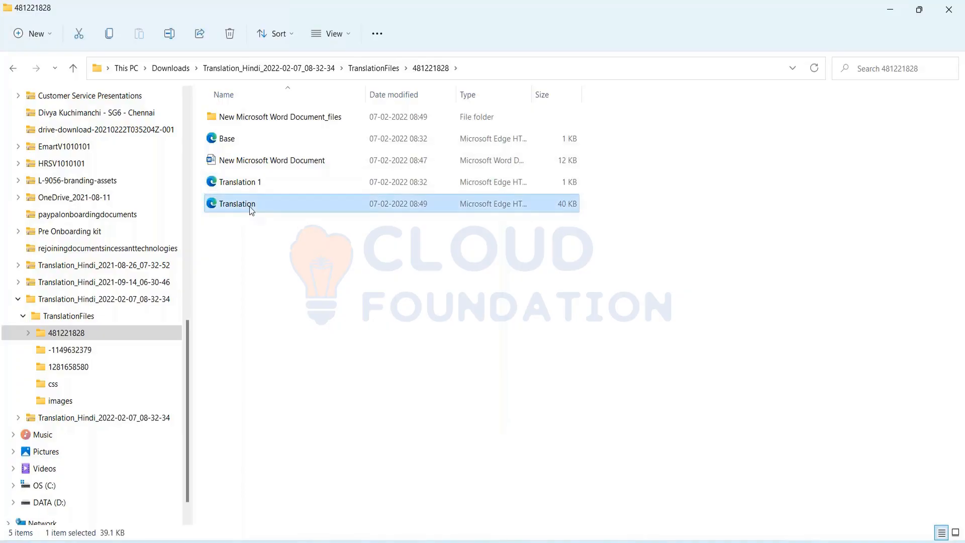
# Open Translation in Microsoft Edge to check the Hindi greeting, then close the Translation.htm tab.
pyautogui.doubleClick(249, 206)
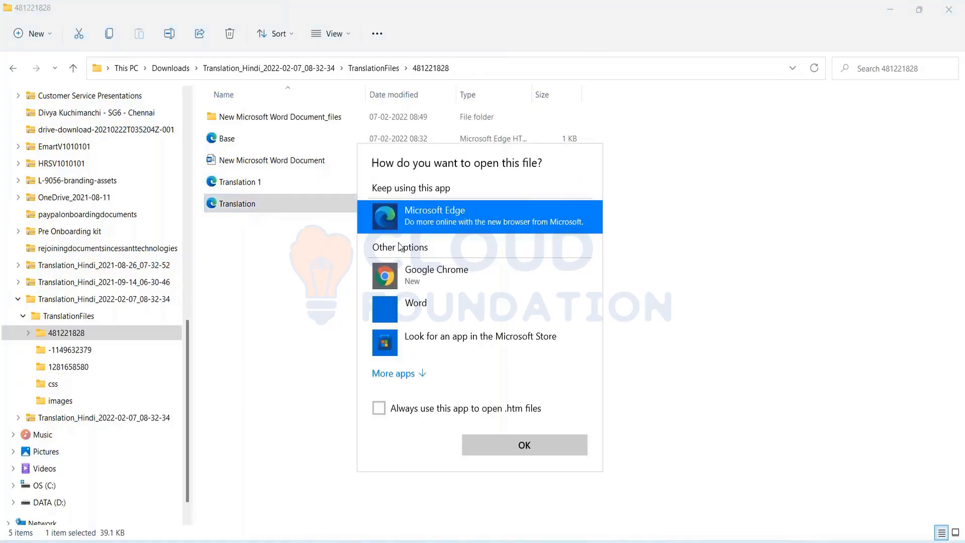
pyautogui.click(525, 450)
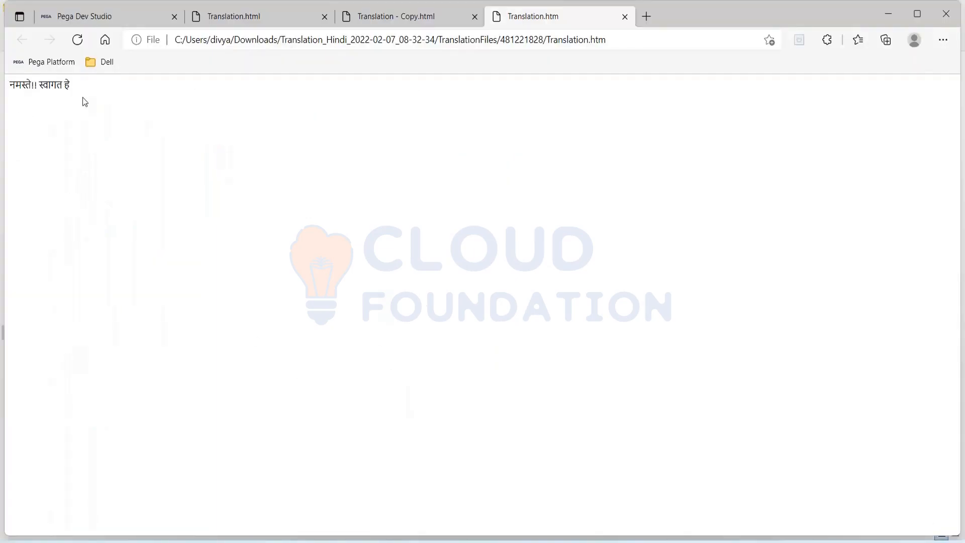
pyautogui.click(625, 17)
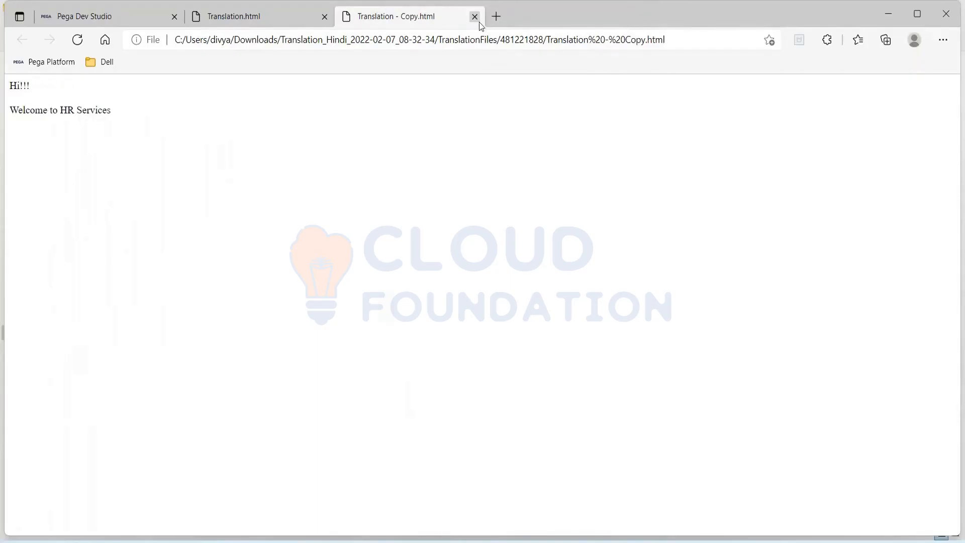
# Delete the _files folder, New Microsoft Word Document and Translation 1, then open Translation.
pyautogui.hotkey('alt', 'Tab')
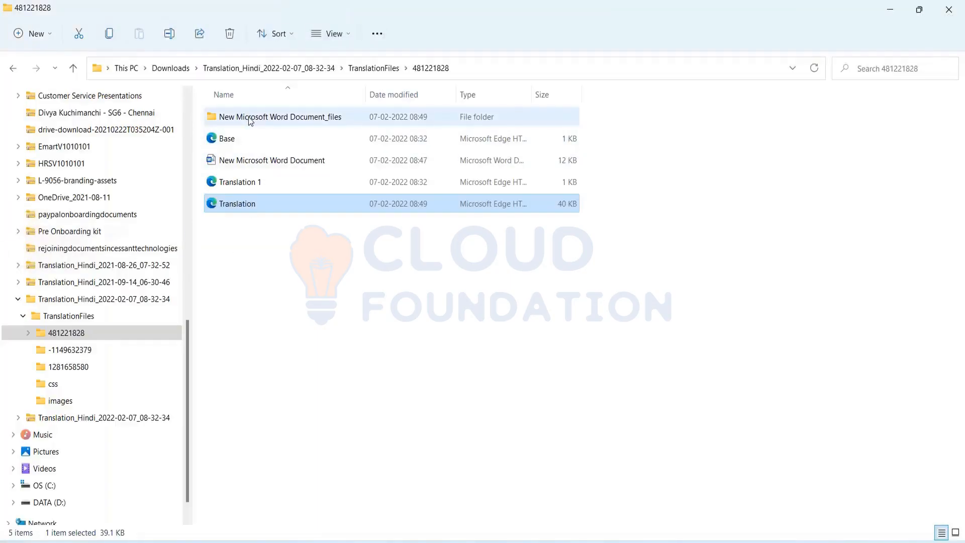
pyautogui.click(249, 116)
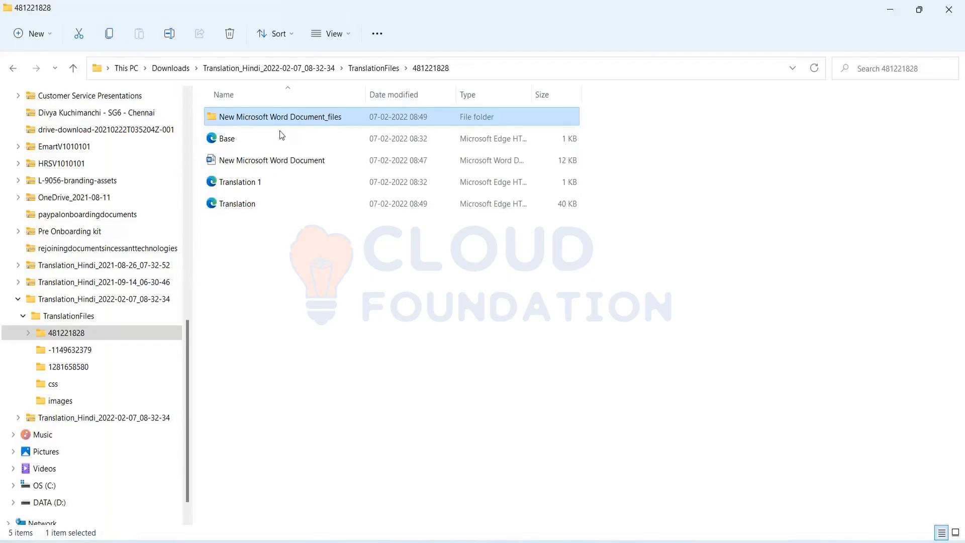
pyautogui.press('Delete')
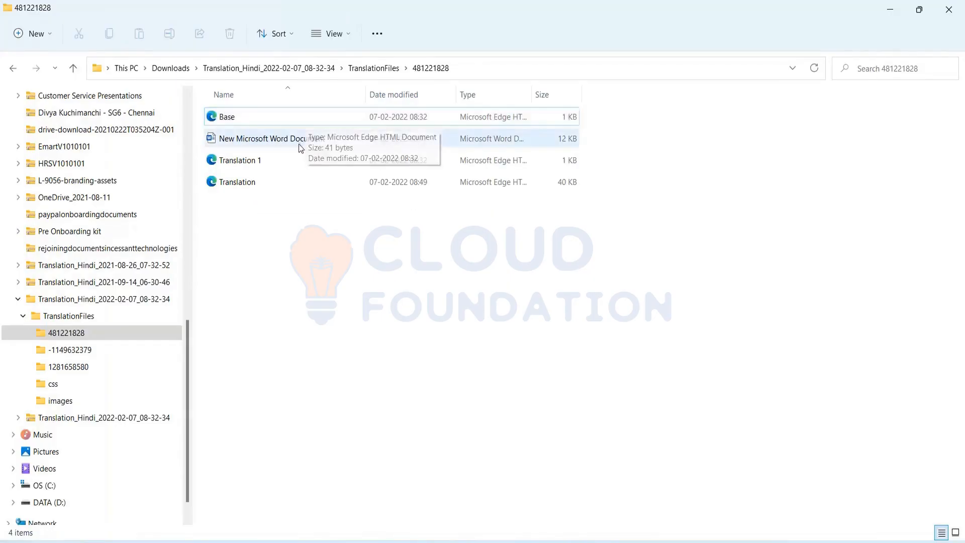
pyautogui.click(298, 145)
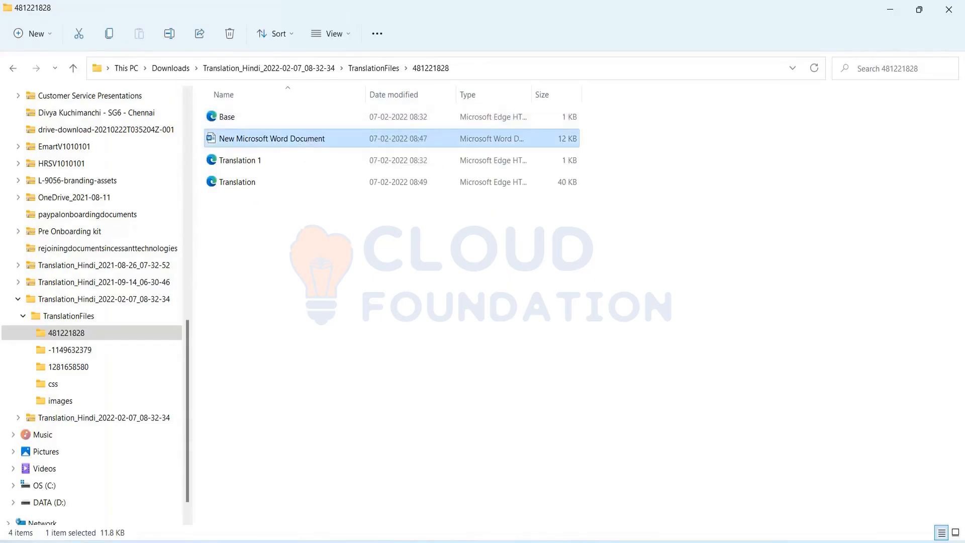
pyautogui.press('Delete')
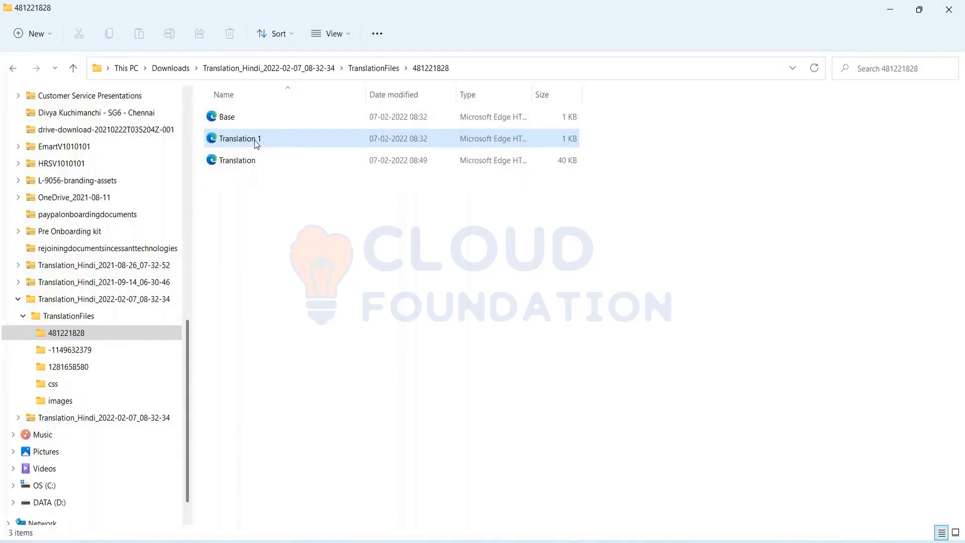
pyautogui.click(255, 144)
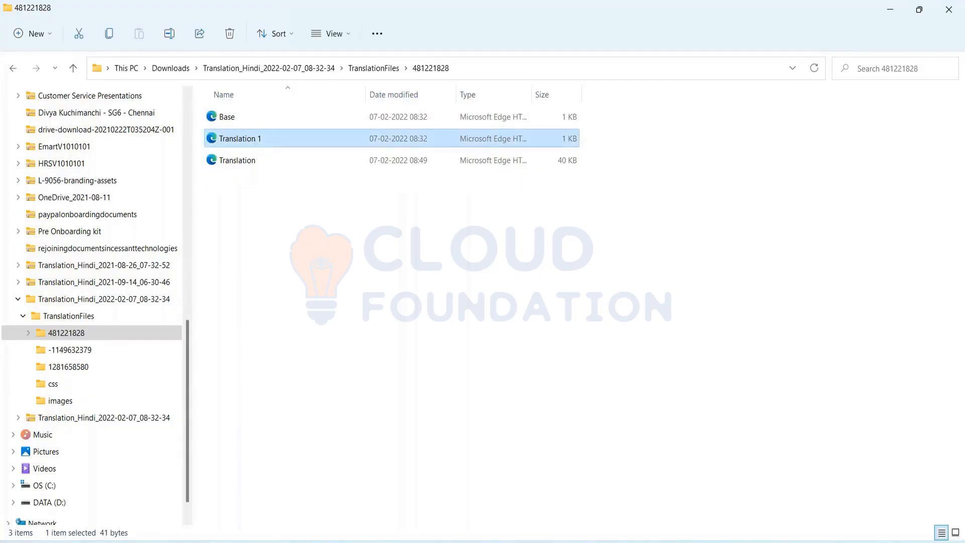
pyautogui.press('Delete')
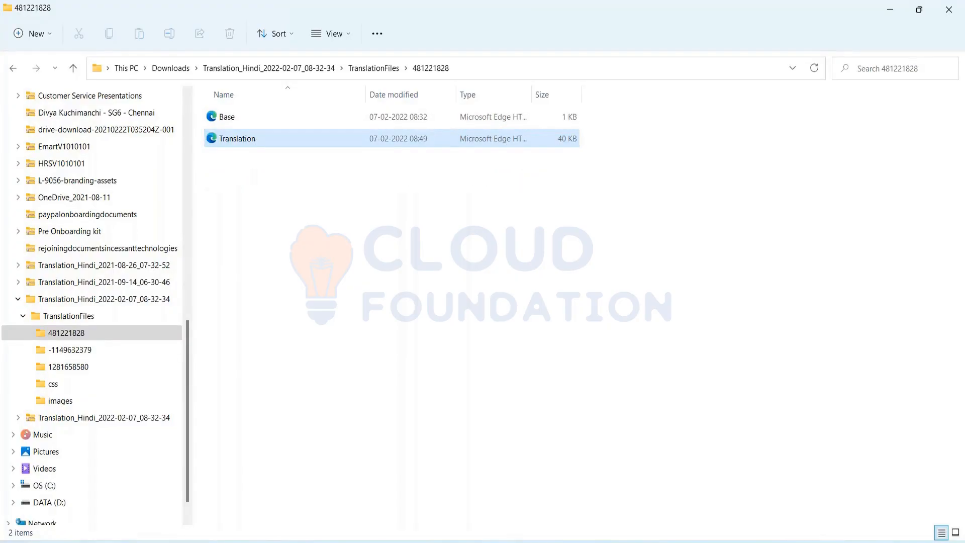
pyautogui.doubleClick(254, 139)
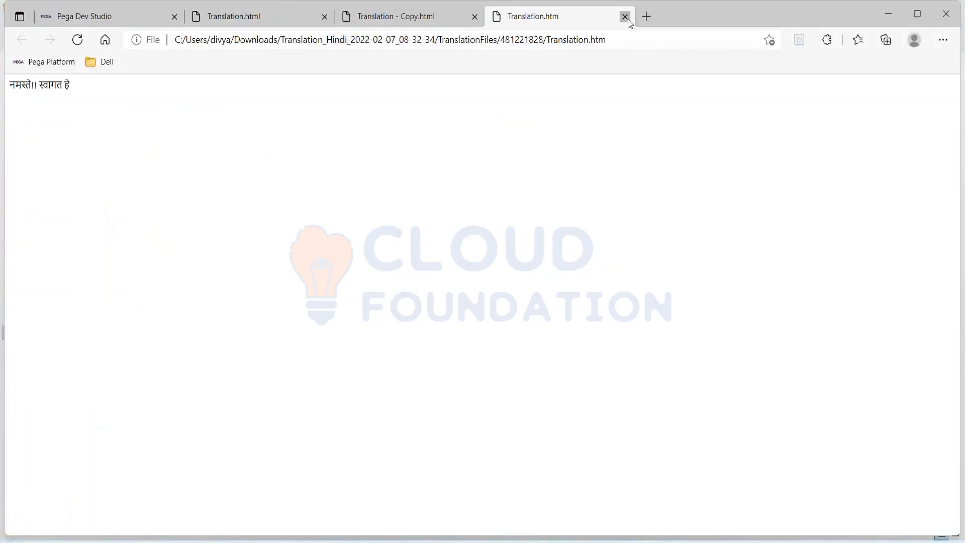
# Close the three translation HTML pages in Edge and return to the TextToTranslate workbook.
pyautogui.click(625, 17)
pyautogui.click(475, 17)
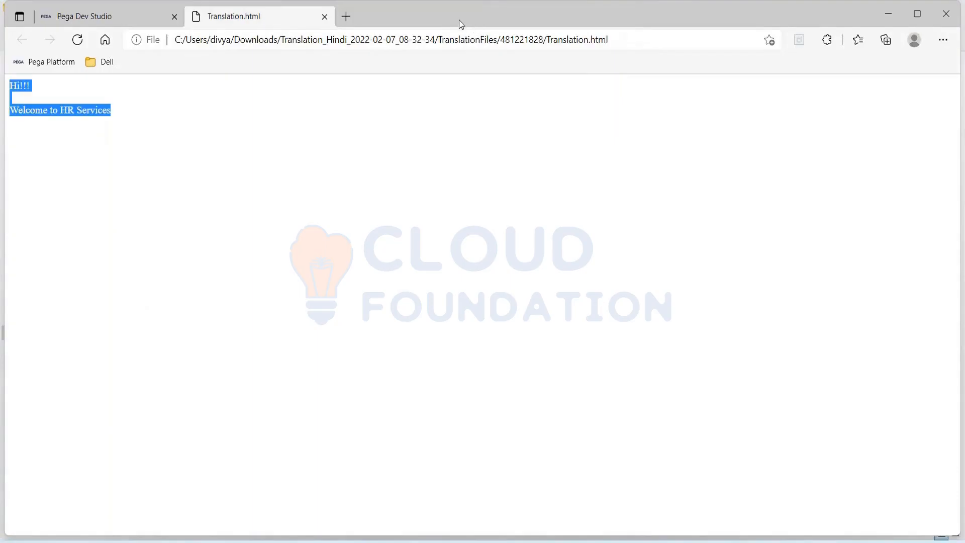
pyautogui.click(327, 19)
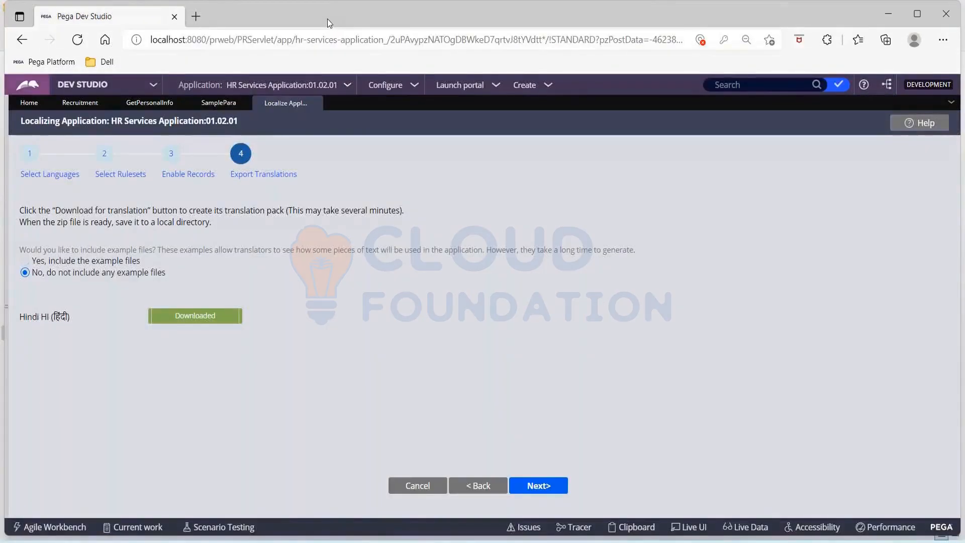
pyautogui.hotkey('alt', 'Tab')
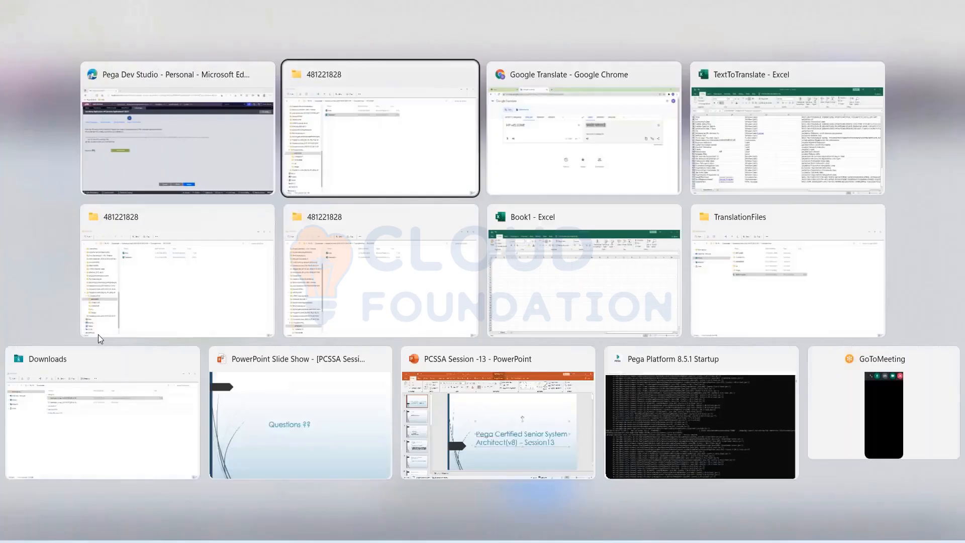
pyautogui.hotkey('alt', 'Tab')
pyautogui.hotkey('alt', 'Tab')
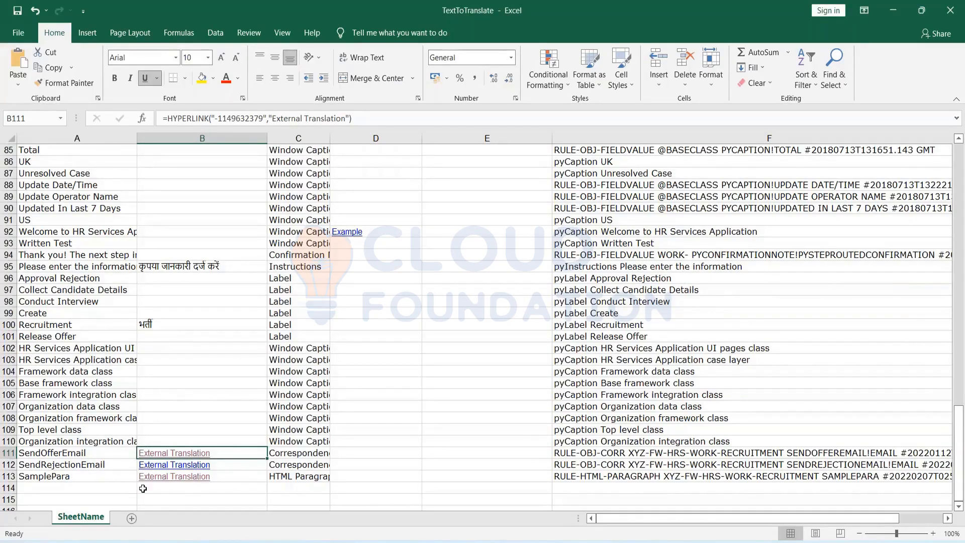
pyautogui.click(172, 480)
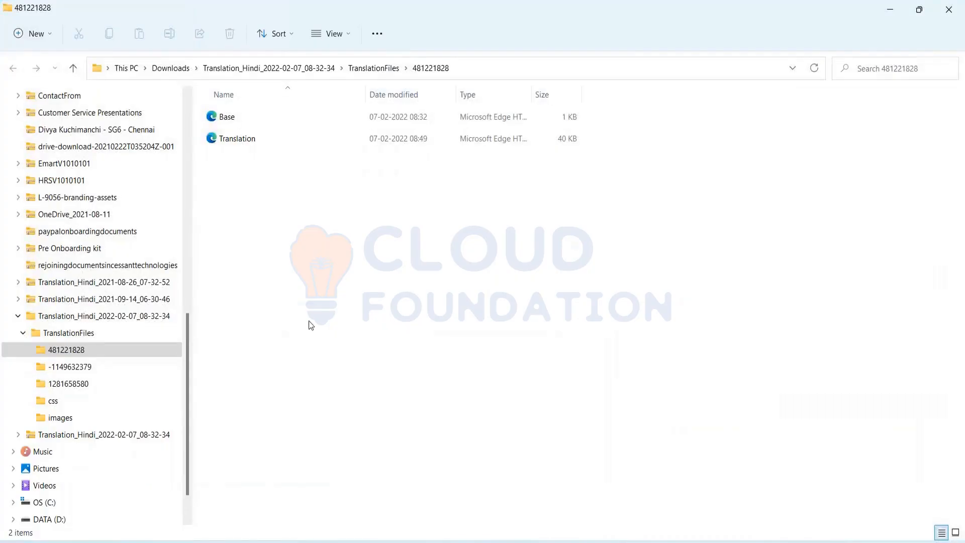
# Reopen Translation in Edge, select its Hindi greeting, and close the tab.
pyautogui.click(244, 137)
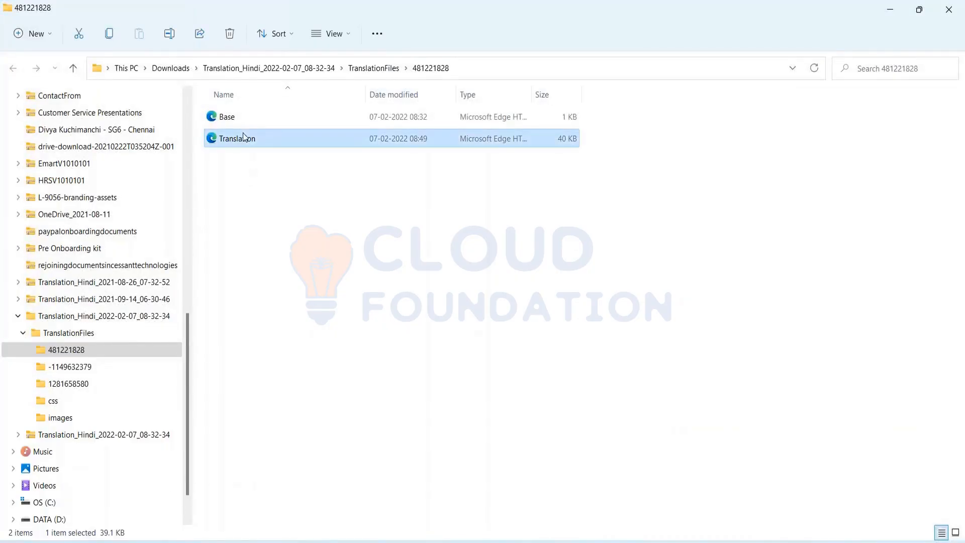
pyautogui.doubleClick(244, 137)
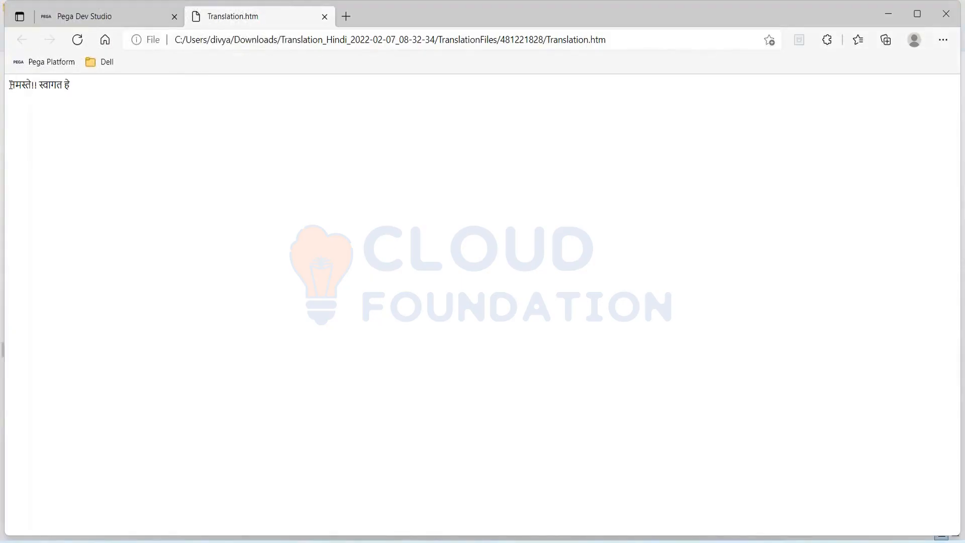
pyautogui.moveTo(10, 85); pyautogui.dragTo(107, 85)
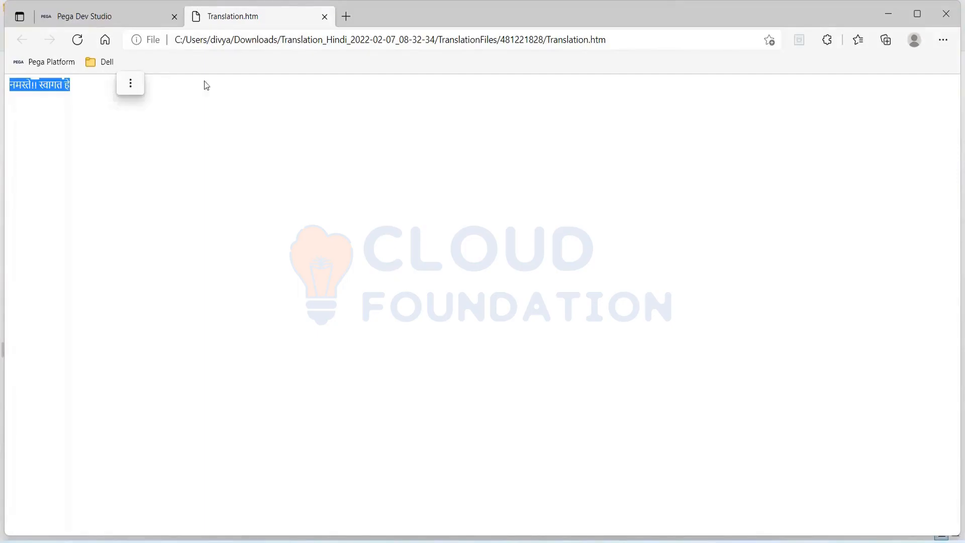
pyautogui.click(325, 17)
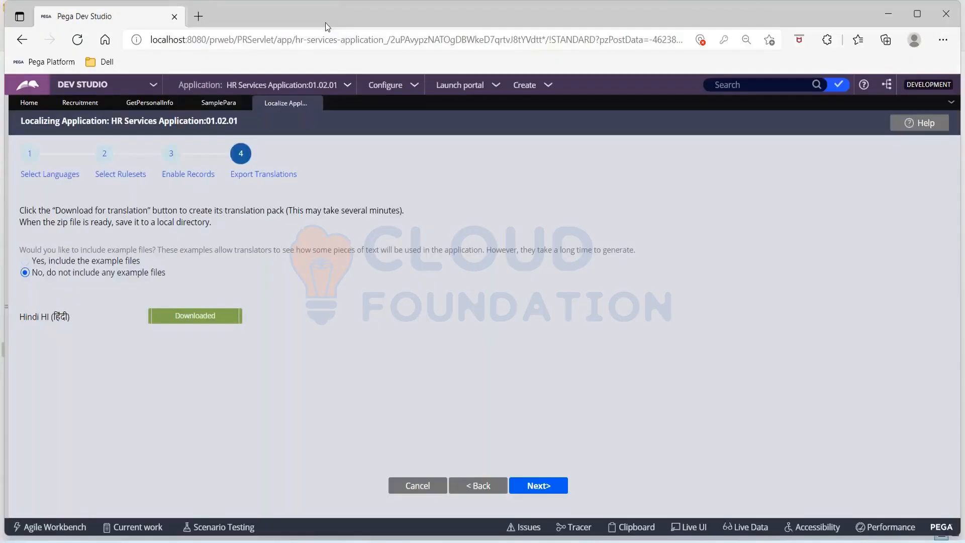
pyautogui.hotkey('alt', 'Tab')
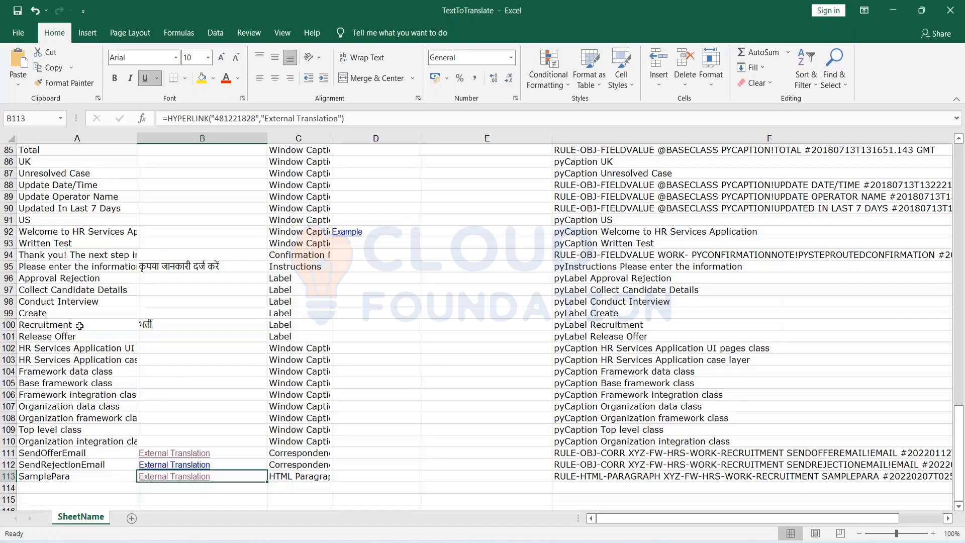
# Copy the 'Updated In Last 7 Days' caption from A90 into Google Translate.
pyautogui.scroll(2, 79, 326)
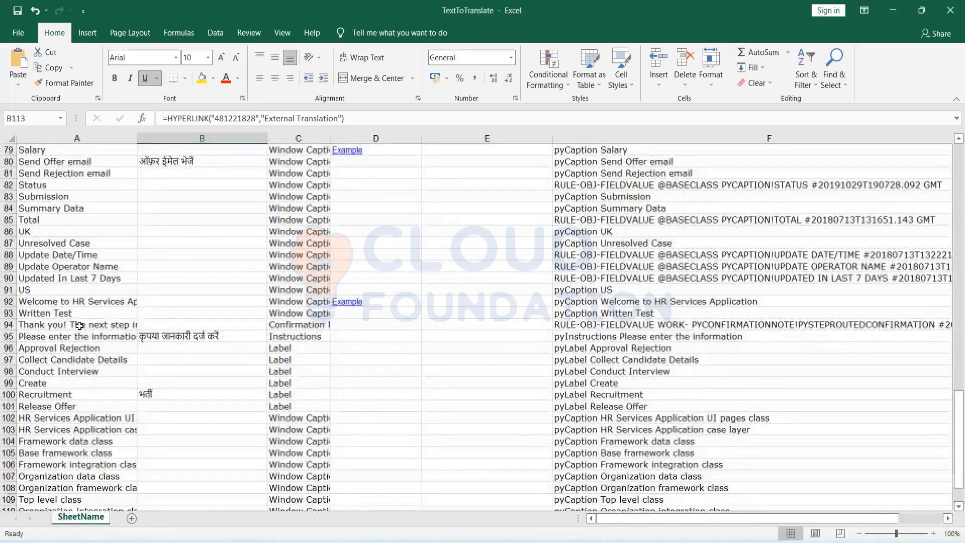
pyautogui.scroll(2, 79, 326)
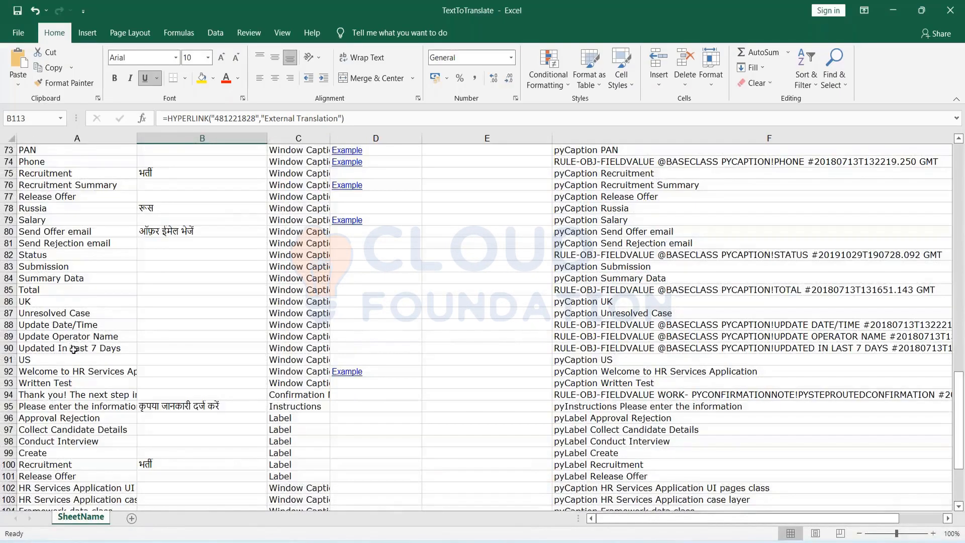
pyautogui.click(74, 349)
pyautogui.doubleClick(71, 348)
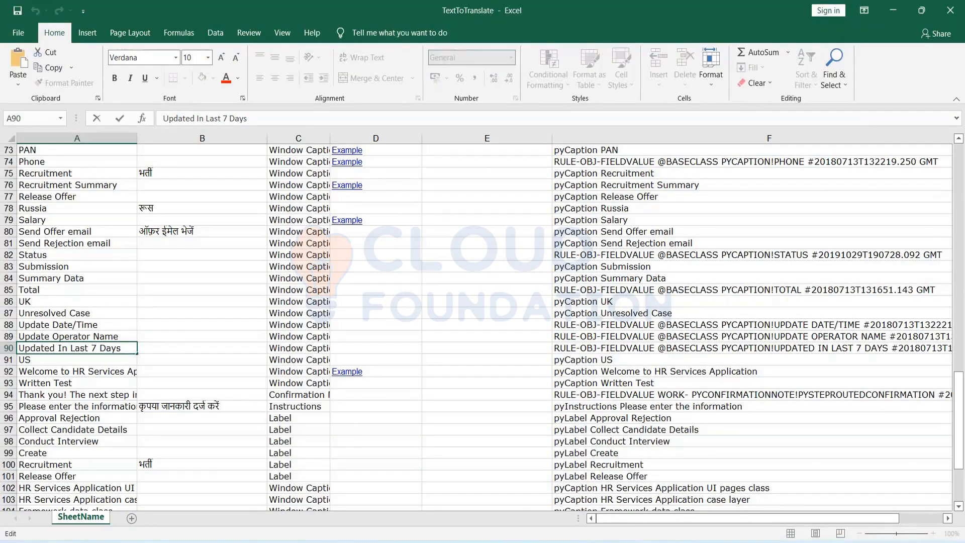
pyautogui.press('Home')
pyautogui.hotkey('shift', 'End')
pyautogui.hotkey('ctrl', 'c')
pyautogui.hotkey('alt', 'Tab')
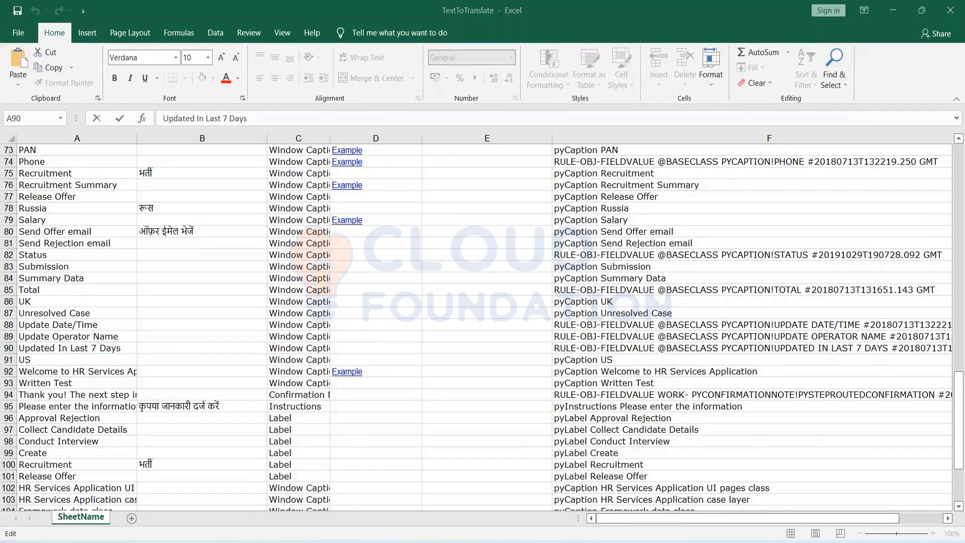
pyautogui.hotkey('alt', 'Tab')
pyautogui.hotkey('alt', 'Tab')
pyautogui.hotkey('alt', 'Tab')
pyautogui.hotkey('alt', 'Tab')
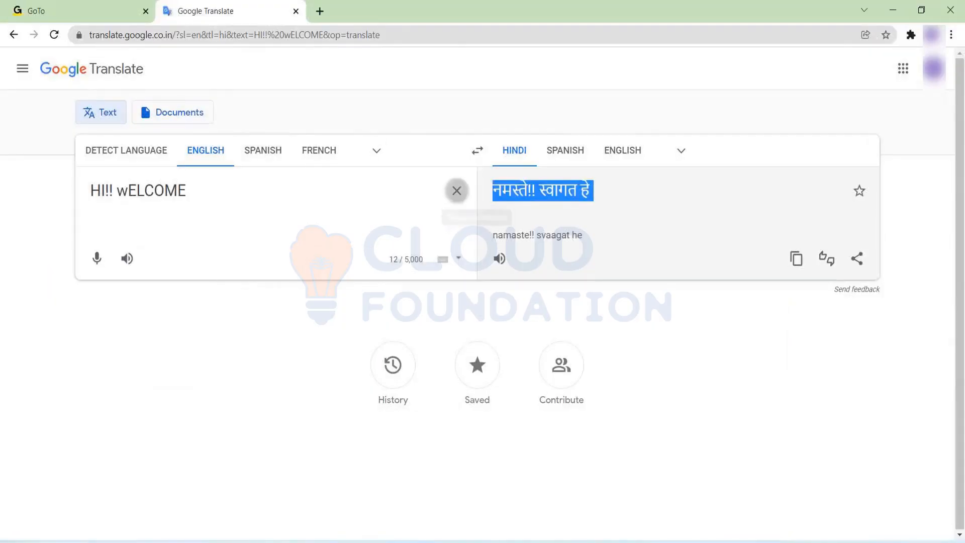
pyautogui.click(457, 191)
pyautogui.hotkey('ctrl', 'v')
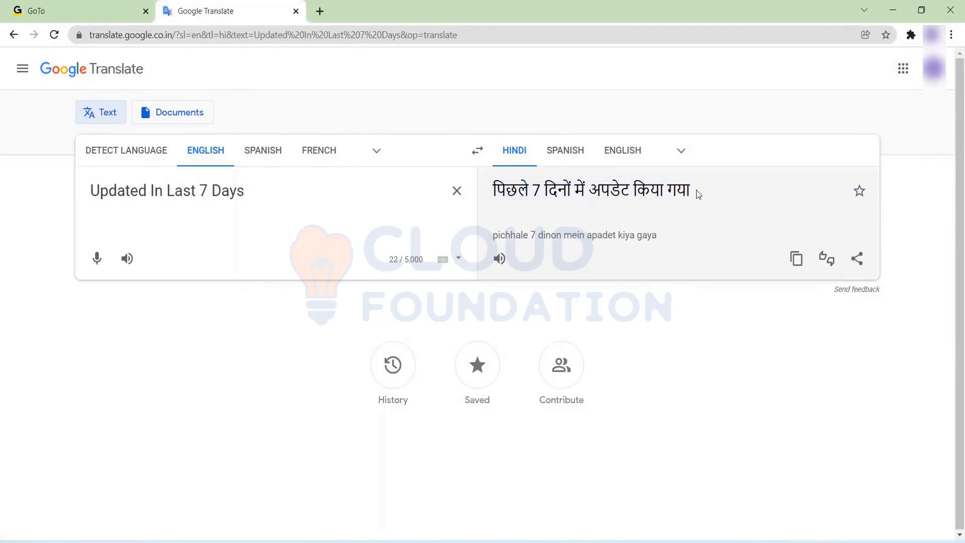
# Copy the Hindi result and paste it into cell B90.
pyautogui.moveTo(696, 191); pyautogui.dragTo(491, 186)
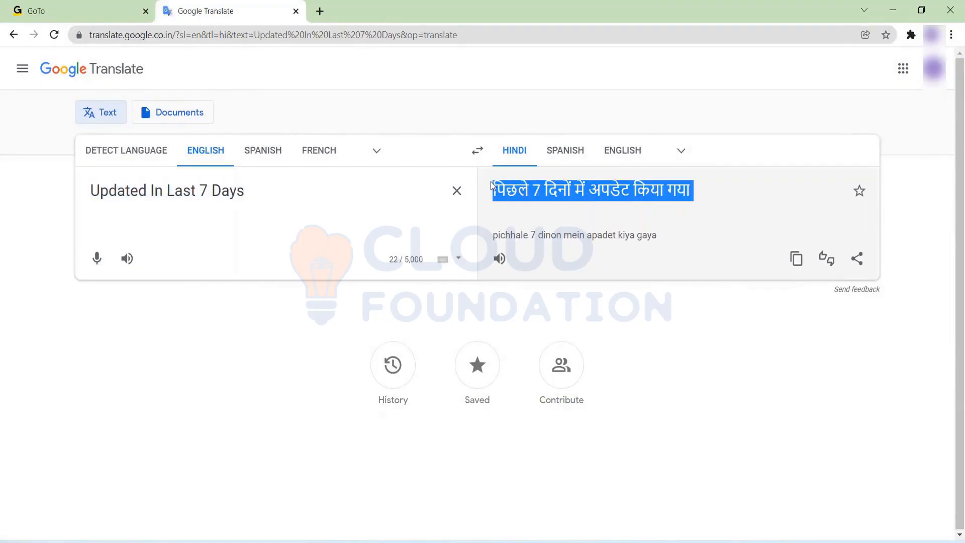
pyautogui.hotkey('ctrl', 'c')
pyautogui.hotkey('alt', 'Tab')
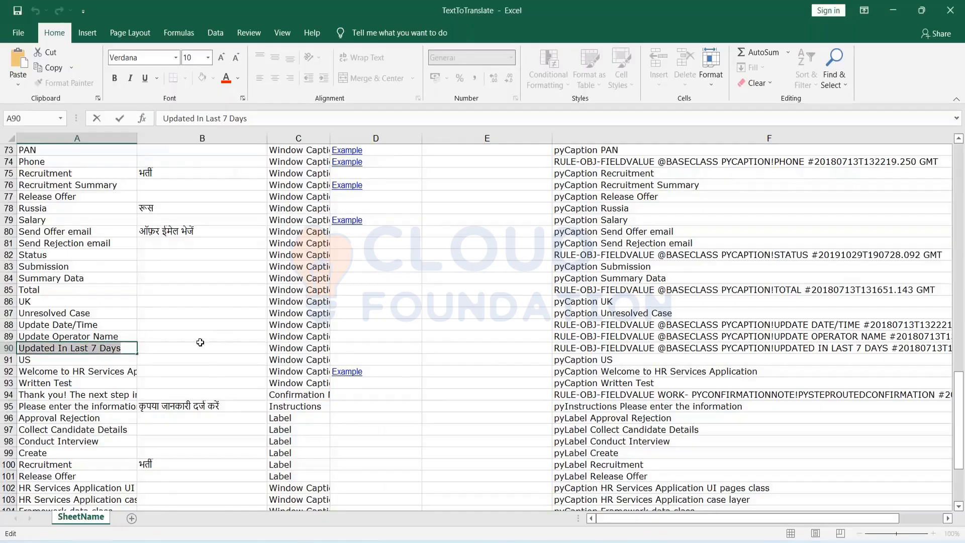
pyautogui.doubleClick(173, 348)
pyautogui.hotkey('ctrl', 'v')
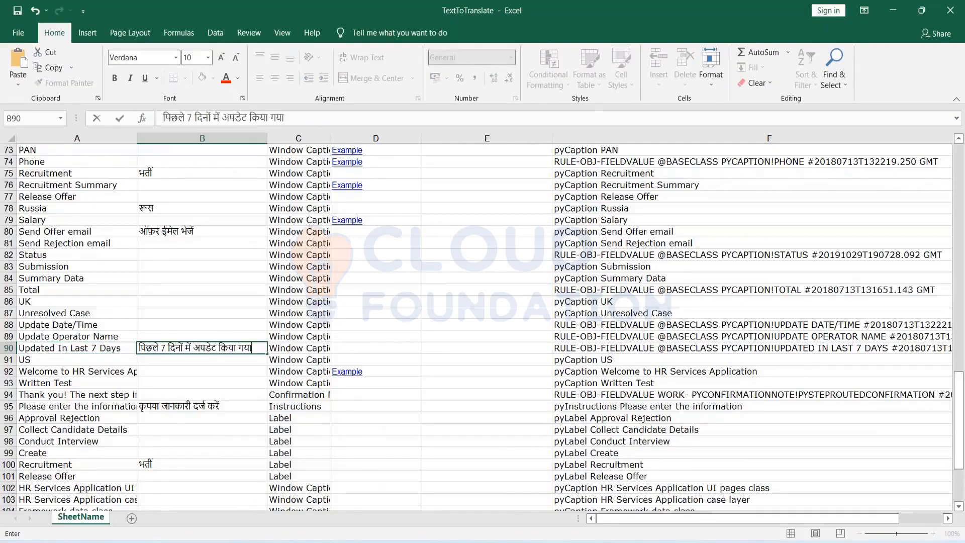
pyautogui.click(402, 334)
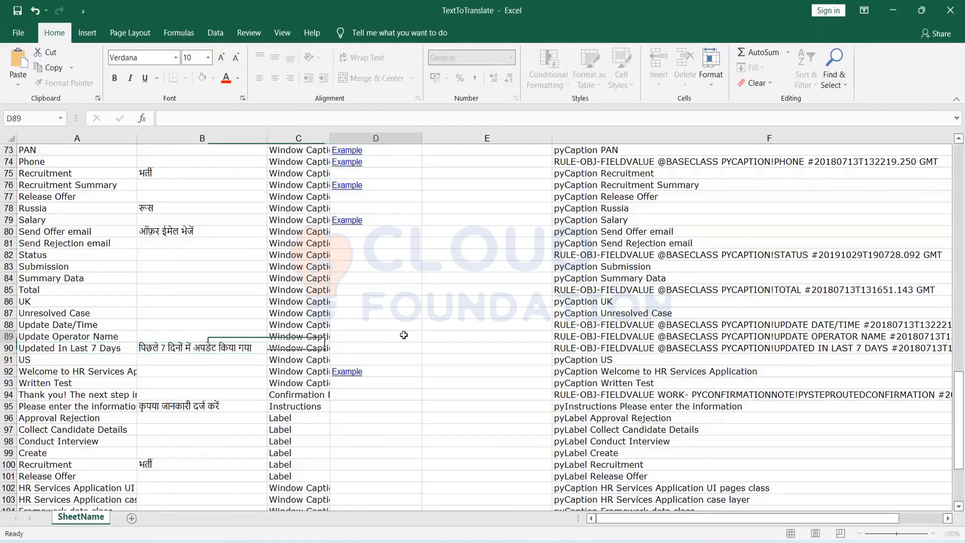
# Translate the A92 caption 'Welcome to HR Services Application' into Hindi in Google Translate.
pyautogui.doubleClick(70, 372)
pyautogui.press('Home')
pyautogui.hotkey('shift', 'End')
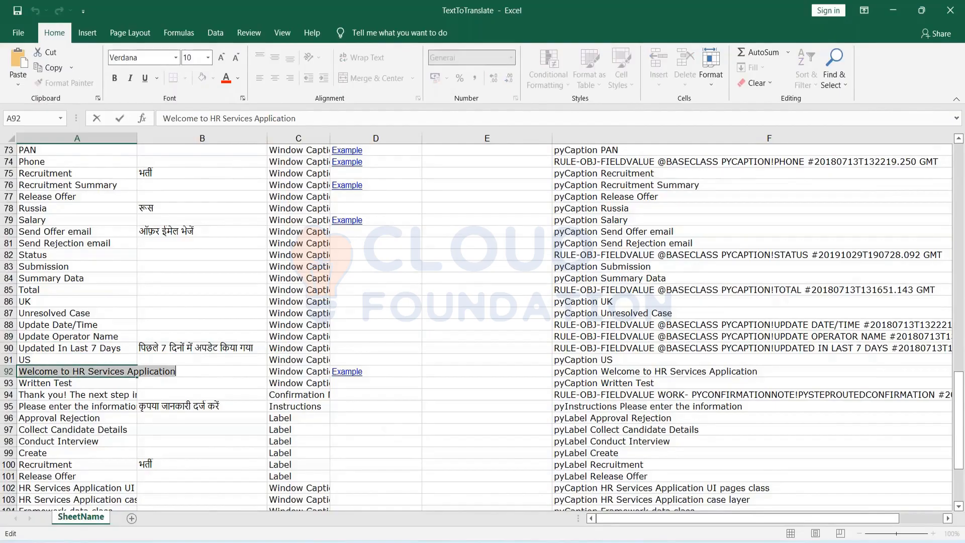
pyautogui.click(194, 370)
pyautogui.hotkey('alt', 'Tab')
pyautogui.click(455, 189)
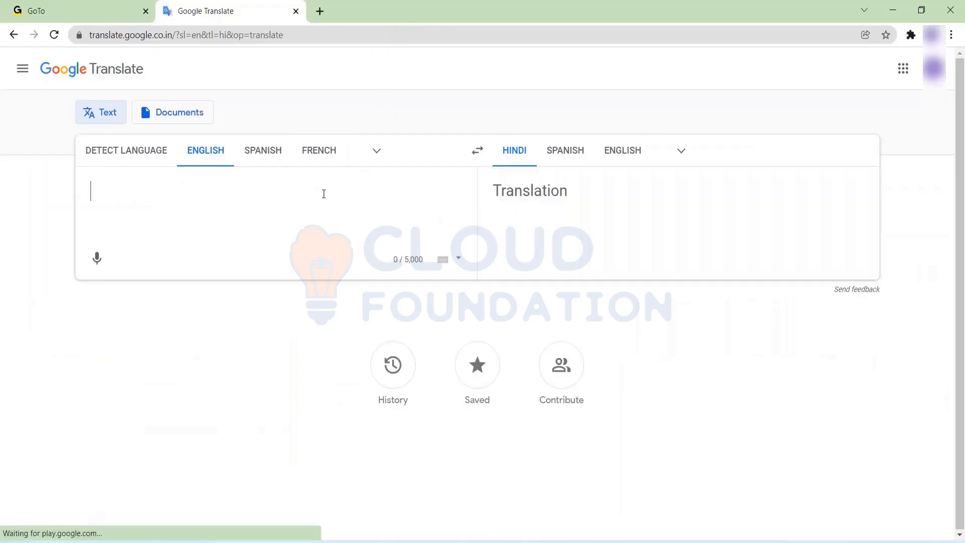
pyautogui.hotkey('ctrl', 'v')
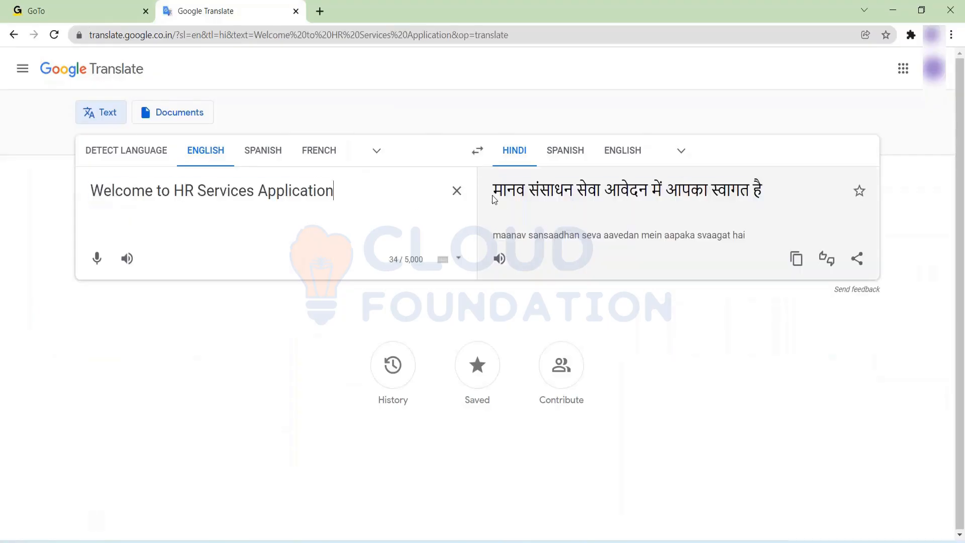
pyautogui.moveTo(494, 195); pyautogui.dragTo(789, 185)
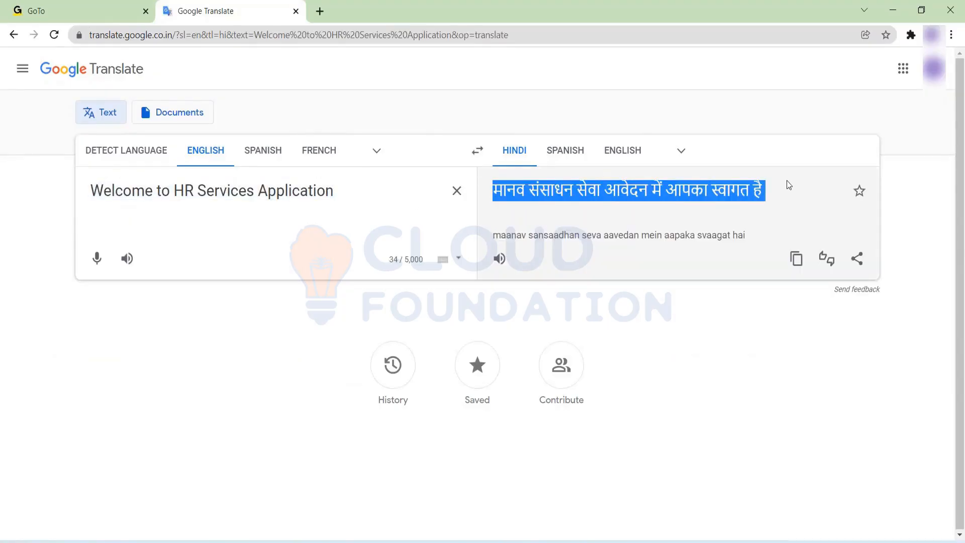
# Paste the Hindi welcome translation into cell B92.
pyautogui.hotkey('alt', 'Tab')
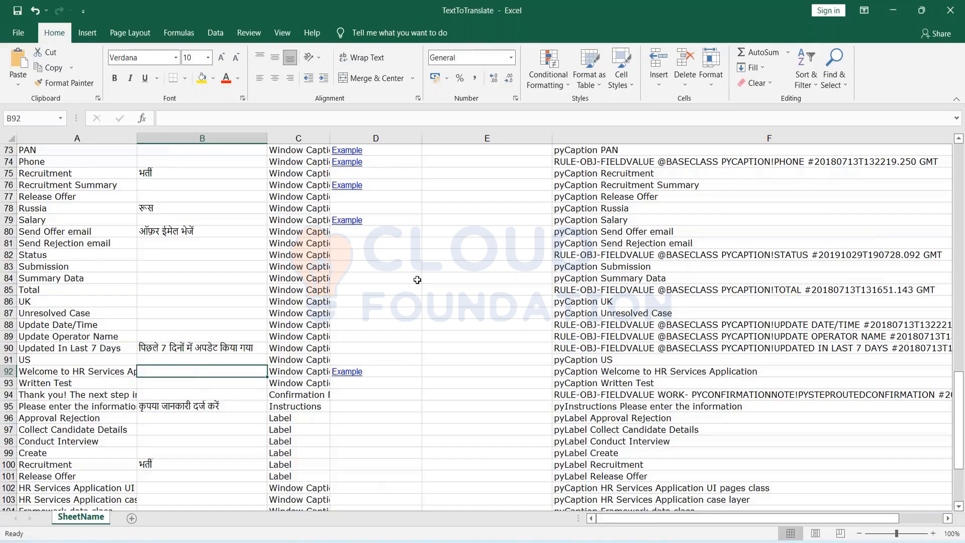
pyautogui.doubleClick(164, 371)
pyautogui.hotkey('ctrl', 'v')
pyautogui.click(474, 332)
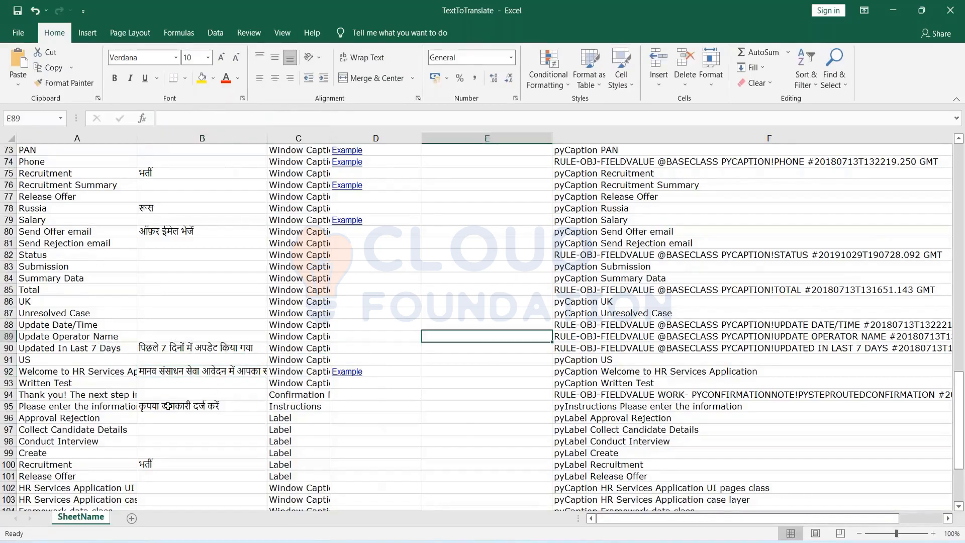
pyautogui.click(49, 394)
pyautogui.hotkey('ctrl', 'Down')
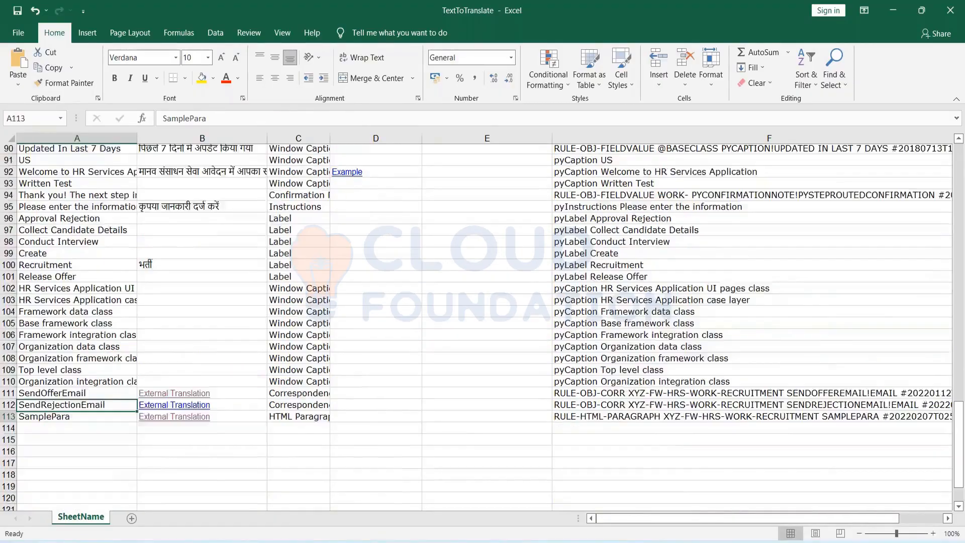
# Translate the A94 thank-you confirmation message into Hindi in Google Translate.
pyautogui.scroll(-3, 55, 294)
pyautogui.scroll(4, 75, 274)
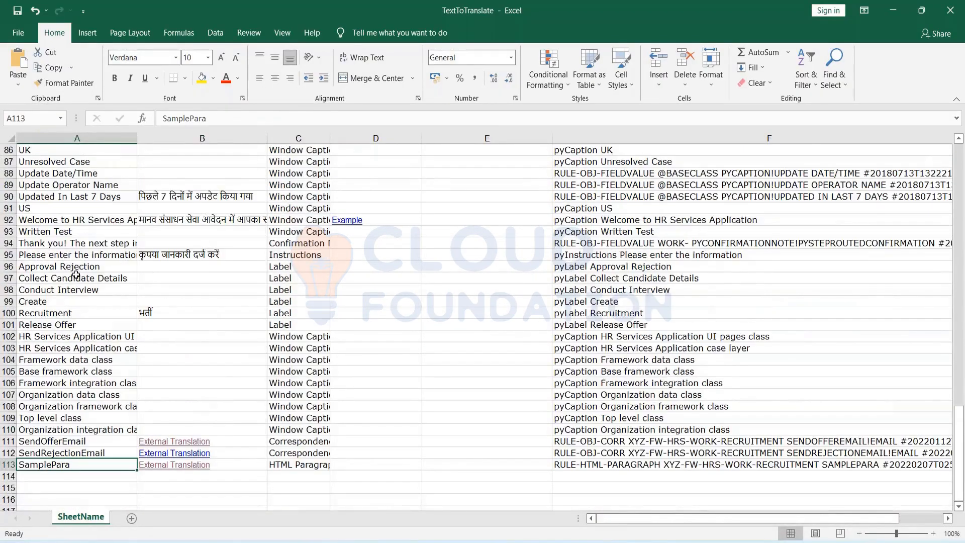
pyautogui.doubleClick(53, 243)
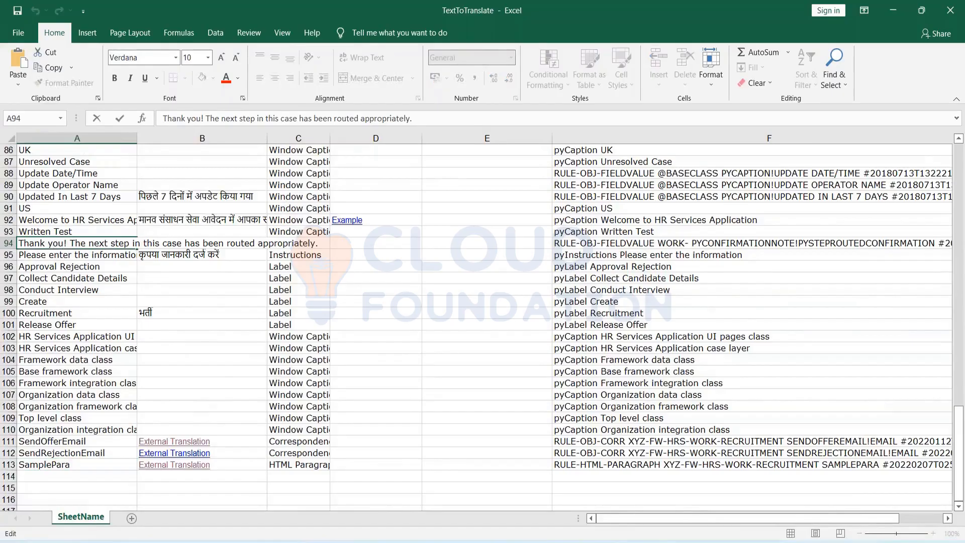
pyautogui.press('Home')
pyautogui.hotkey('shift', 'End')
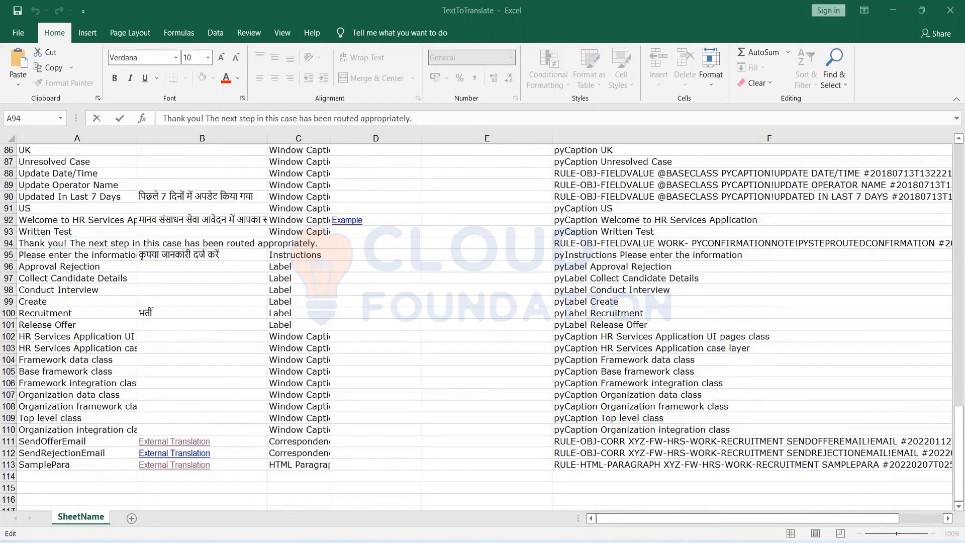
pyautogui.hotkey('alt', 'Tab')
pyautogui.click(454, 190)
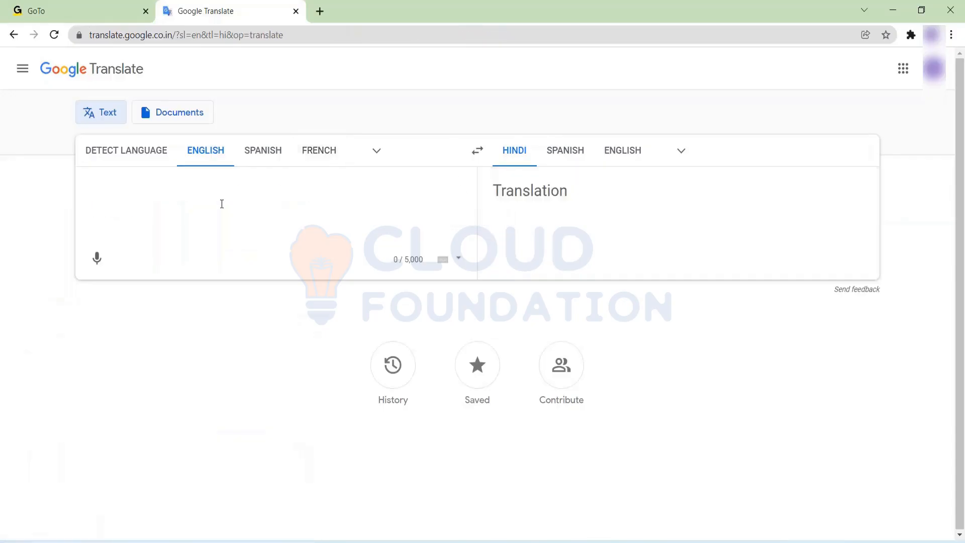
pyautogui.hotkey('ctrl', 'v')
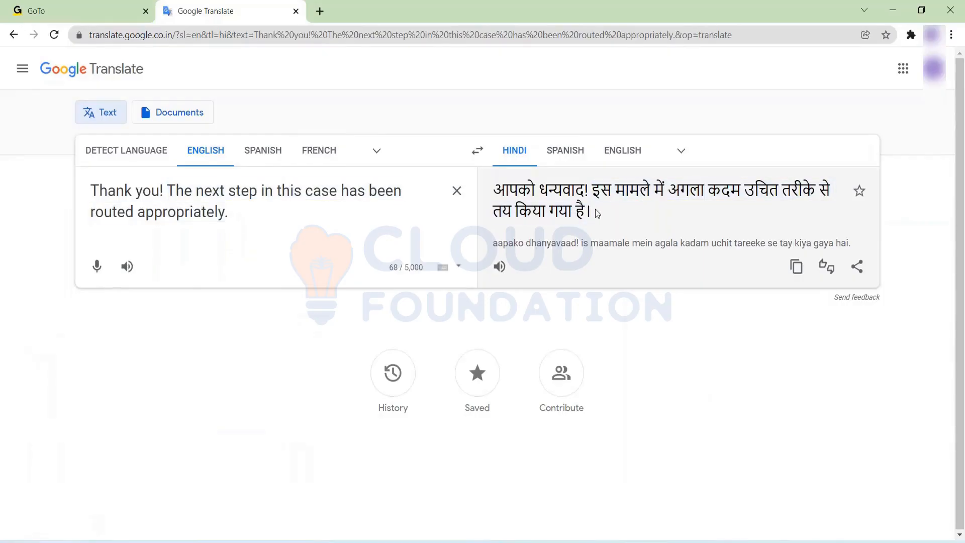
# Paste the Hindi confirmation message translation into cell B94.
pyautogui.moveTo(597, 213); pyautogui.dragTo(492, 186)
pyautogui.hotkey('ctrl', 'c')
pyautogui.hotkey('alt', 'Tab')
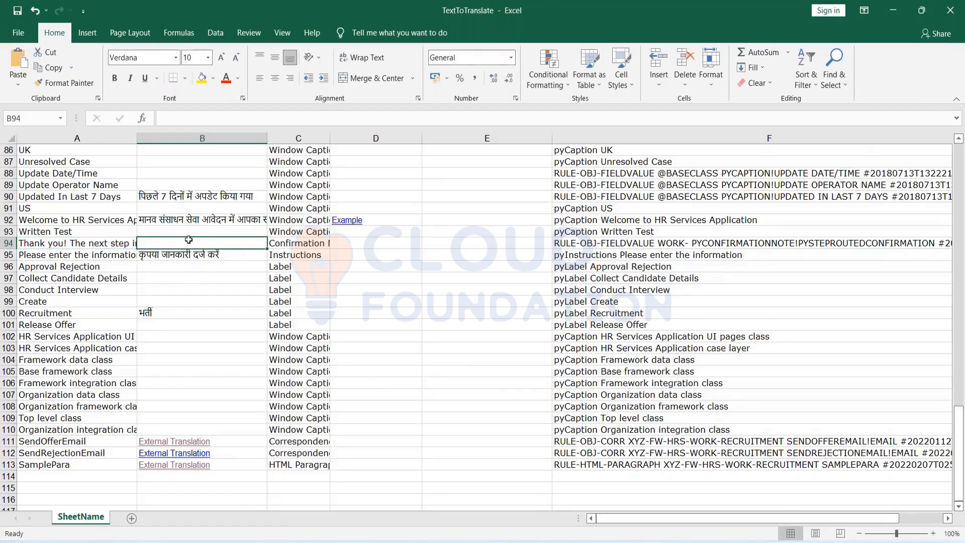
pyautogui.doubleClick(188, 240)
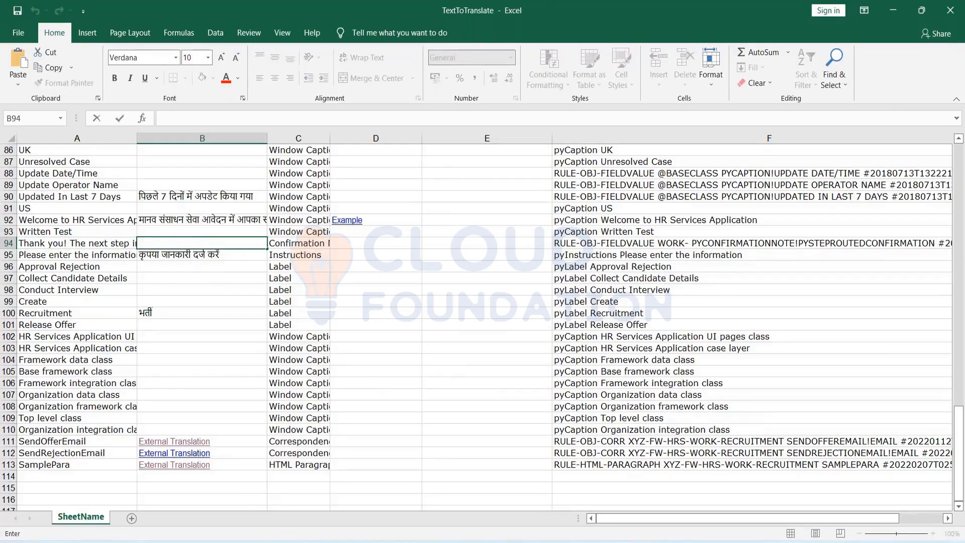
pyautogui.hotkey('ctrl', 'v')
pyautogui.click(458, 300)
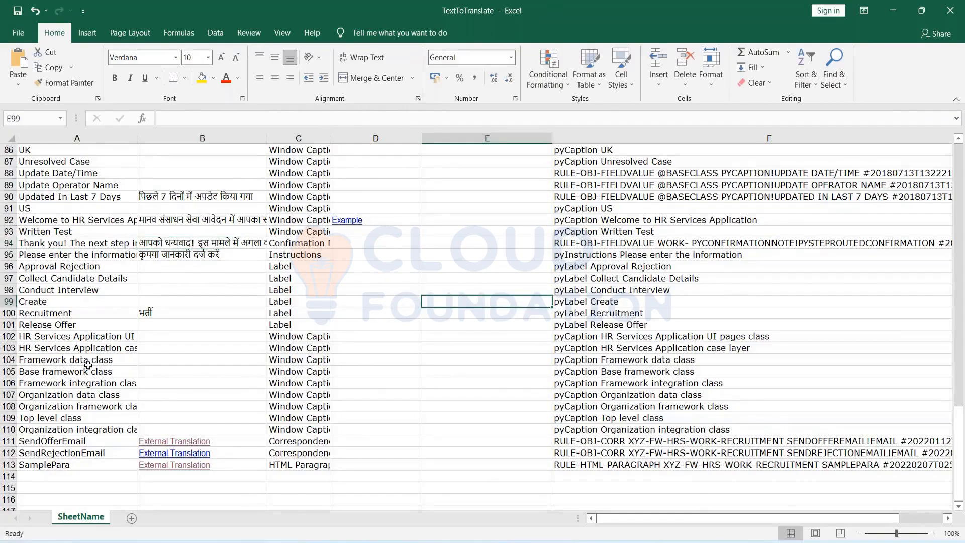
# Translate the Phone caption and put फ़ोन into cell B74.
pyautogui.scroll(6, 88, 365)
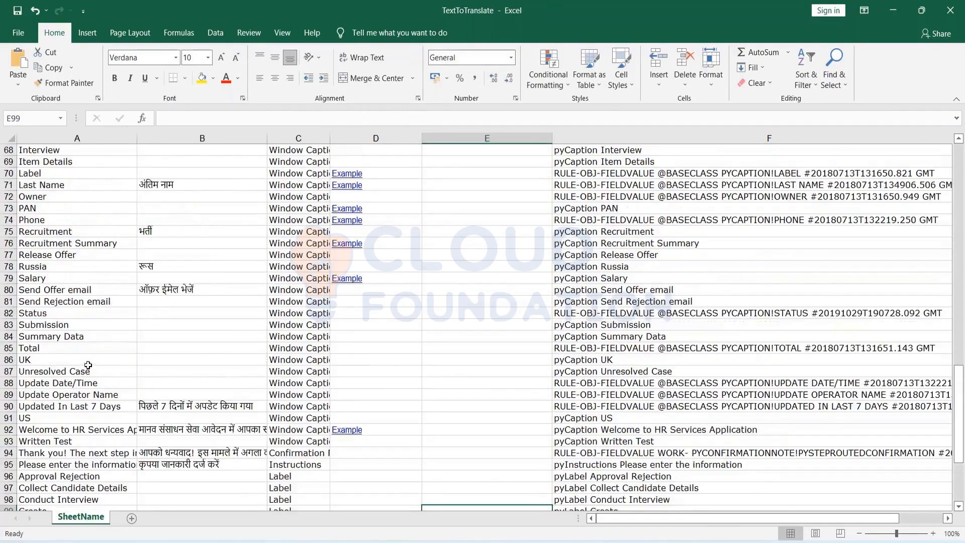
pyautogui.doubleClick(45, 221)
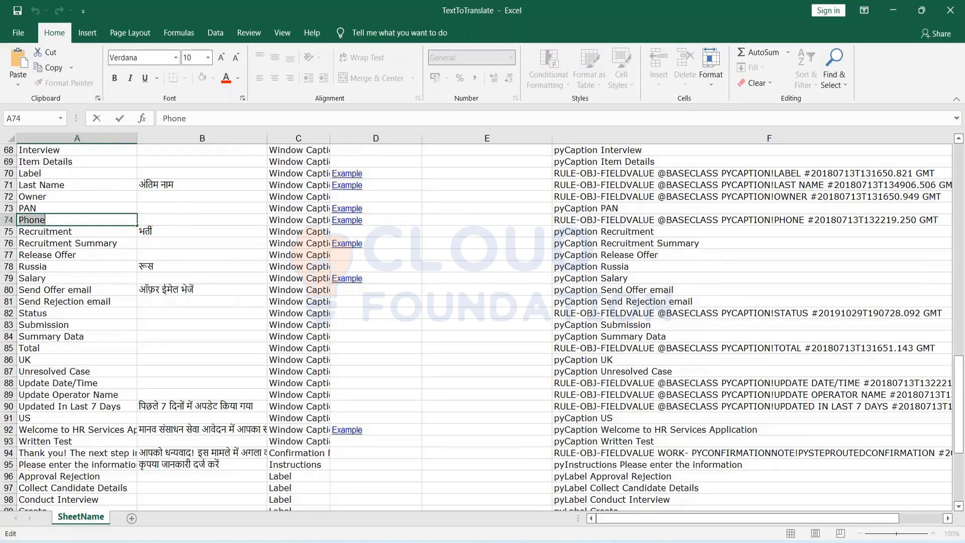
pyautogui.hotkey('alt', 'Tab')
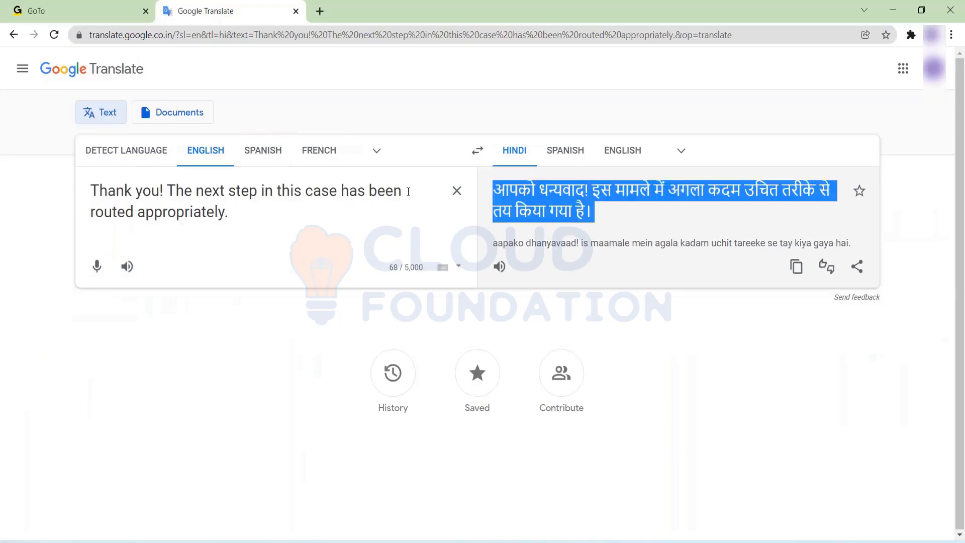
pyautogui.click(455, 191)
pyautogui.hotkey('ctrl', 'v')
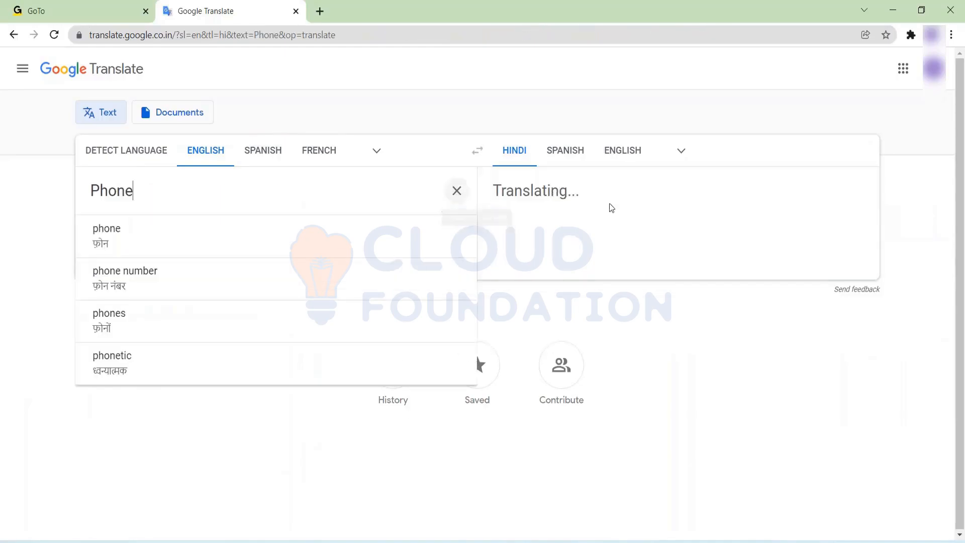
pyautogui.doubleClick(508, 191)
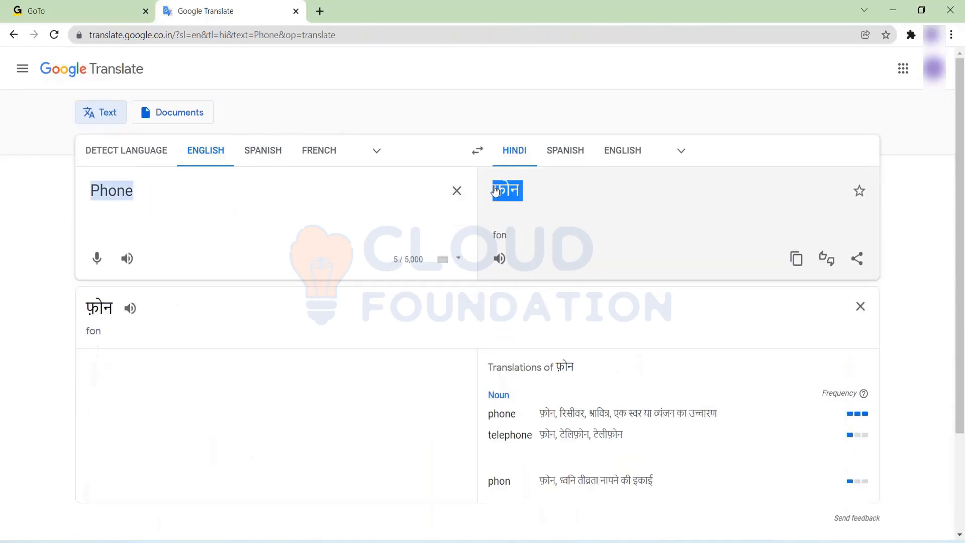
pyautogui.hotkey('alt', 'Tab')
pyautogui.click(172, 222)
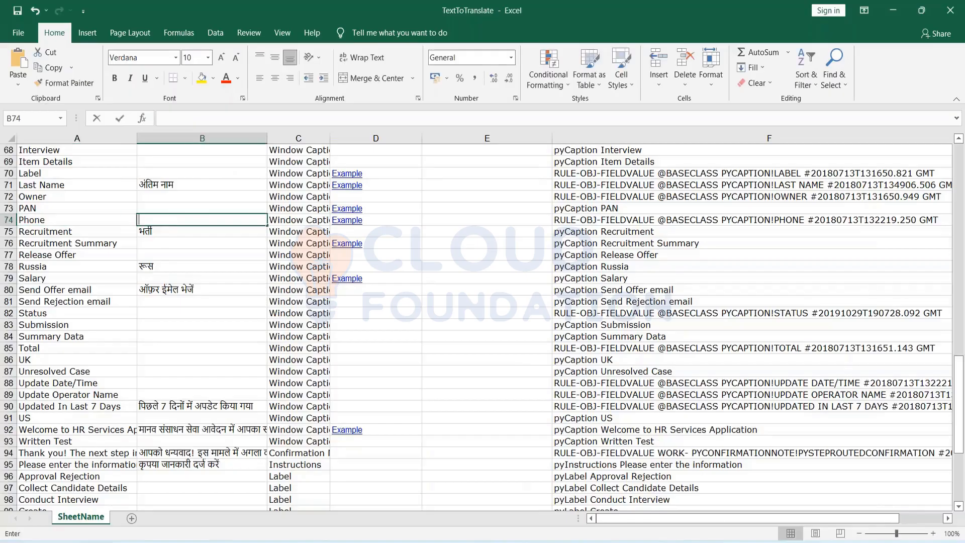
pyautogui.hotkey('ctrl', 'v')
pyautogui.click(471, 239)
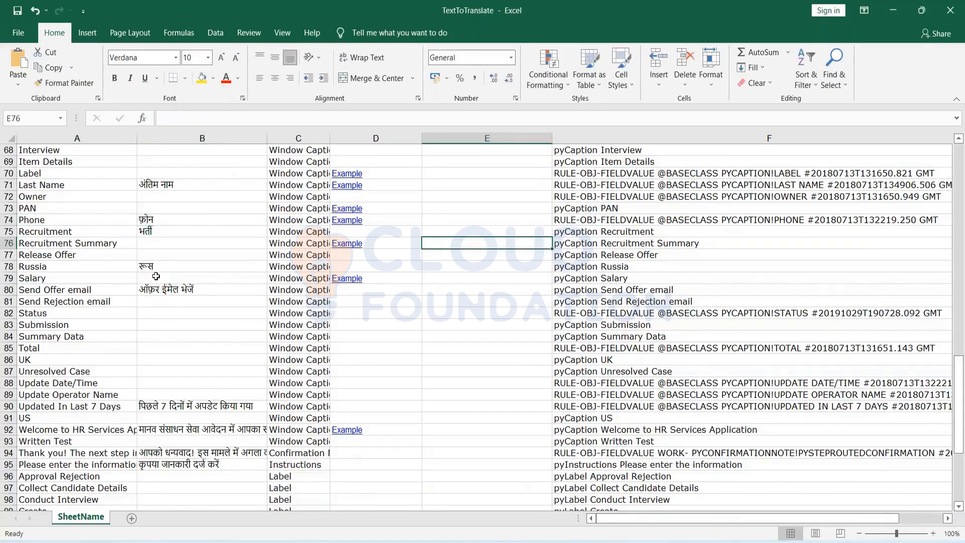
# Select the word Create in cell A8.
pyautogui.scroll(-2, 155, 276)
pyautogui.scroll(10, 156, 276)
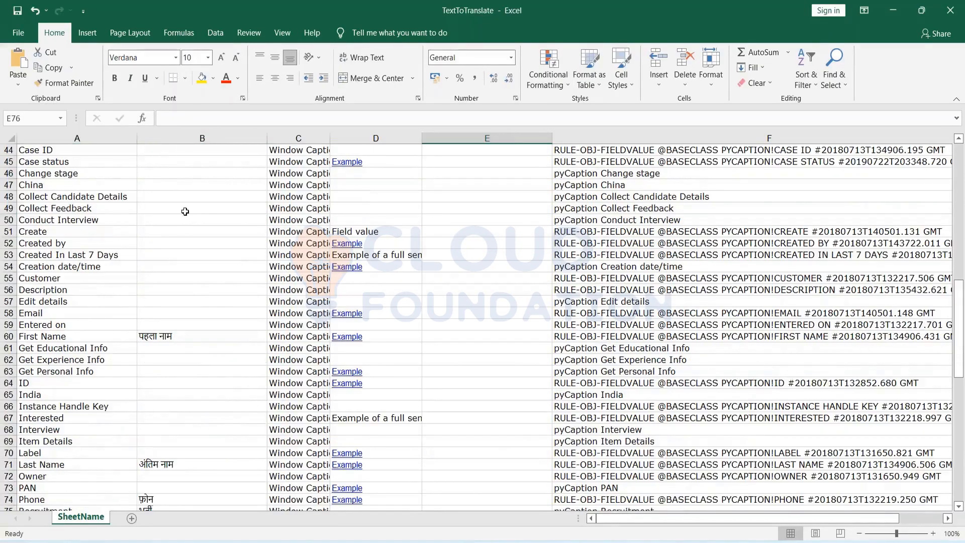
pyautogui.scroll(5, 184, 212)
pyautogui.scroll(9, 185, 211)
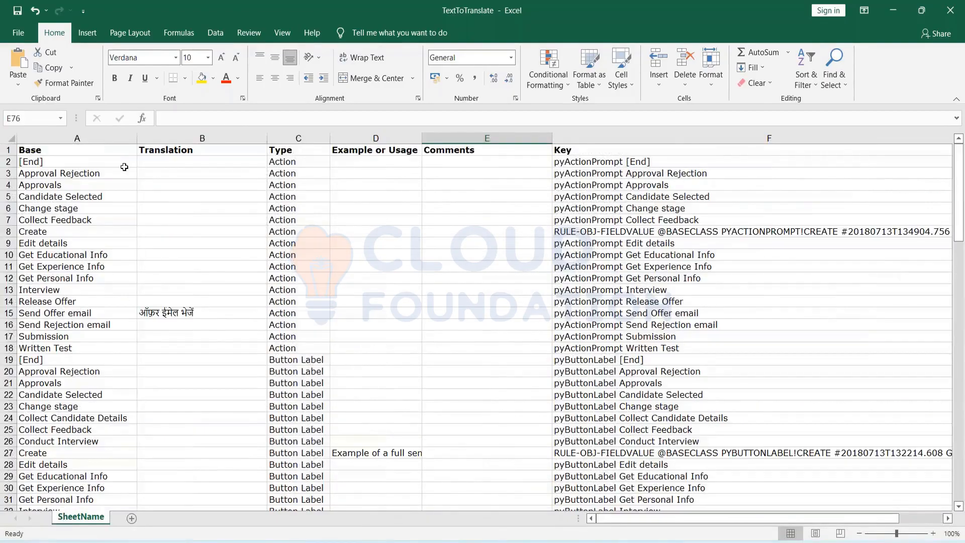
pyautogui.doubleClick(33, 231)
pyautogui.doubleClick(33, 231)
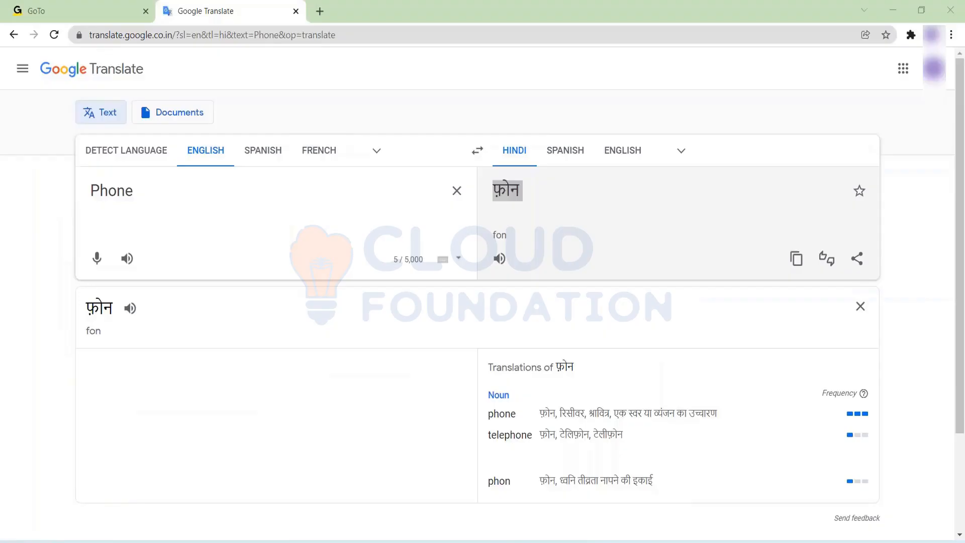
# Translate Create in Google Translate and paste सृजन करना into cell B8.
pyautogui.hotkey('alt', 'Tab')
pyautogui.click(457, 190)
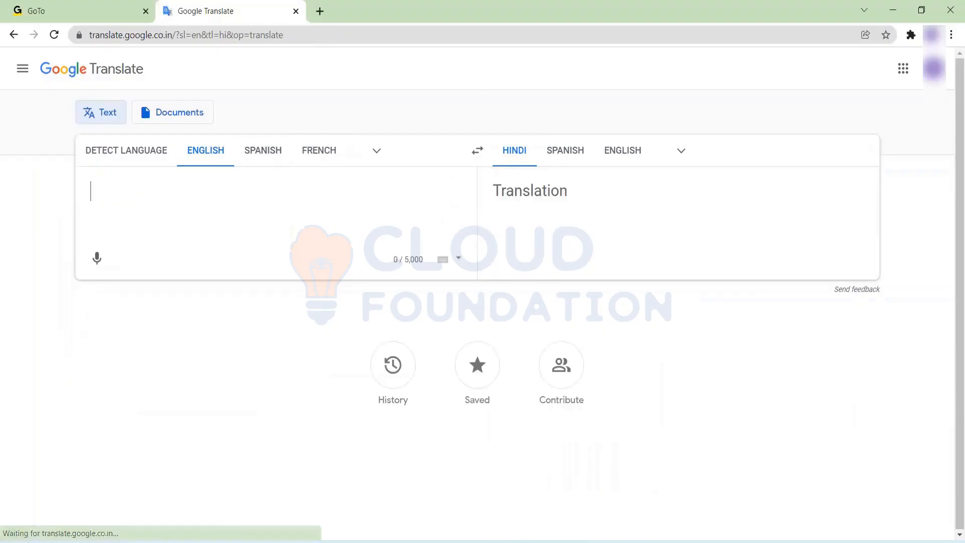
pyautogui.hotkey('ctrl', 'v')
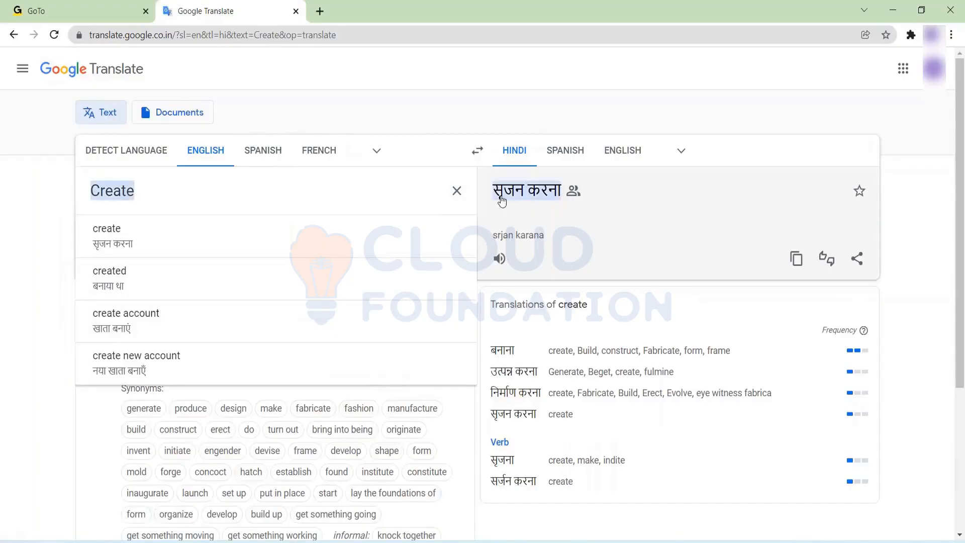
pyautogui.click(487, 193)
pyautogui.moveTo(488, 193); pyautogui.dragTo(562, 191)
pyautogui.hotkey('ctrl', 'c')
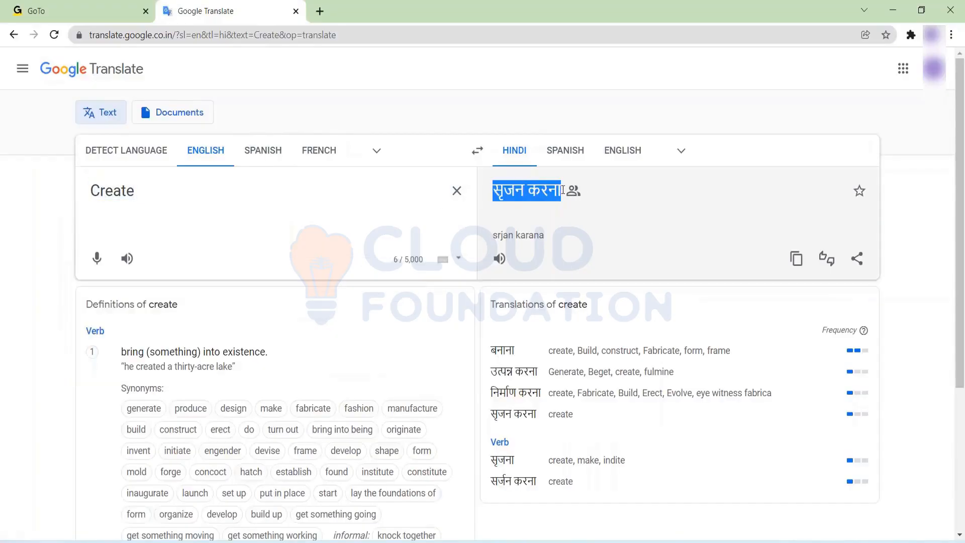
pyautogui.hotkey('alt', 'Tab')
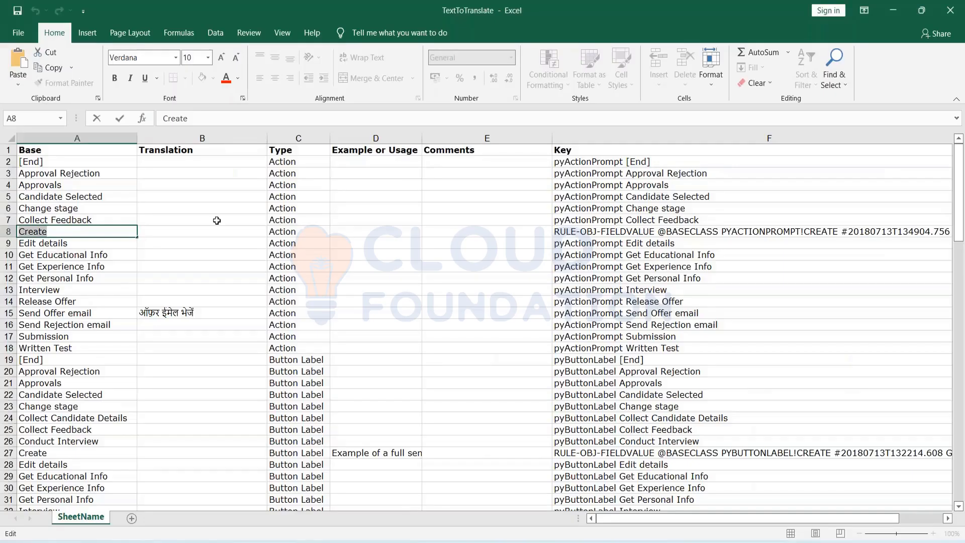
pyautogui.click(160, 225)
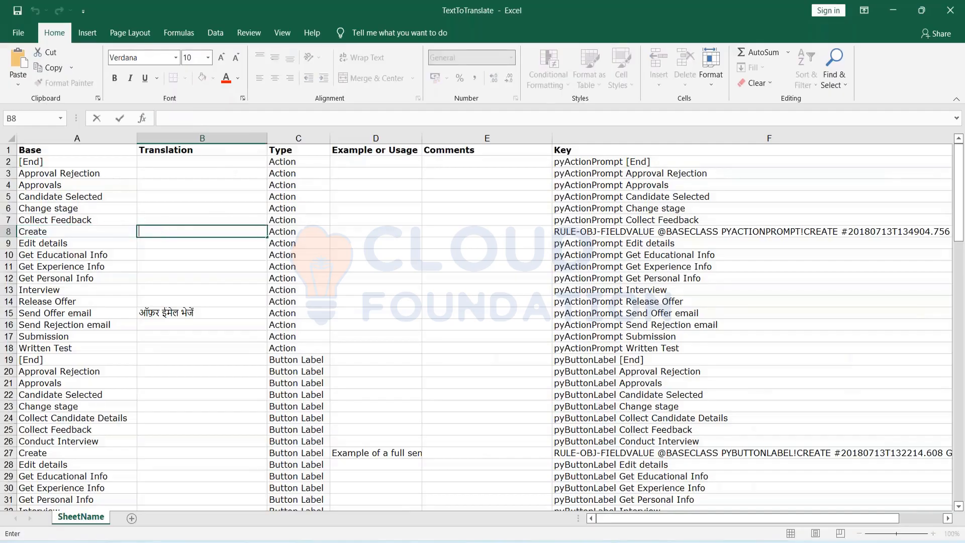
pyautogui.hotkey('ctrl', 'v')
pyautogui.click(391, 229)
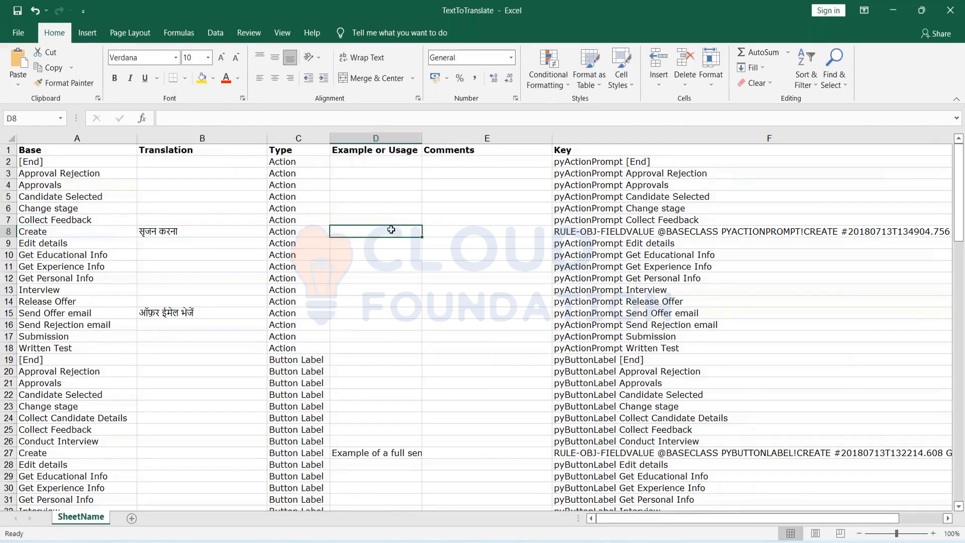
pyautogui.hotkey('ctrl', 'f')
# Search for CREATE and paste सृजन करना into cell B27 for the row 27 Create entry.
pyautogui.write('CREATE')
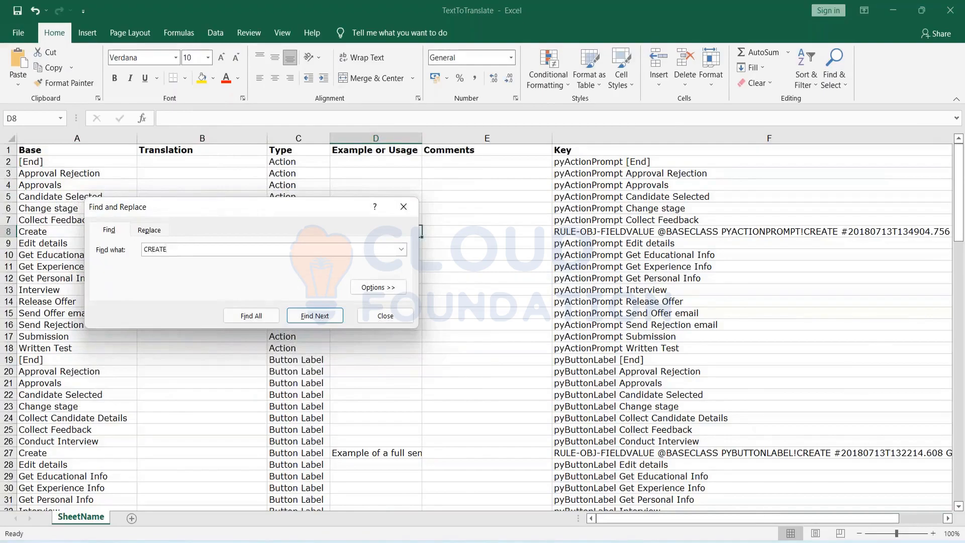
pyautogui.press('Return')
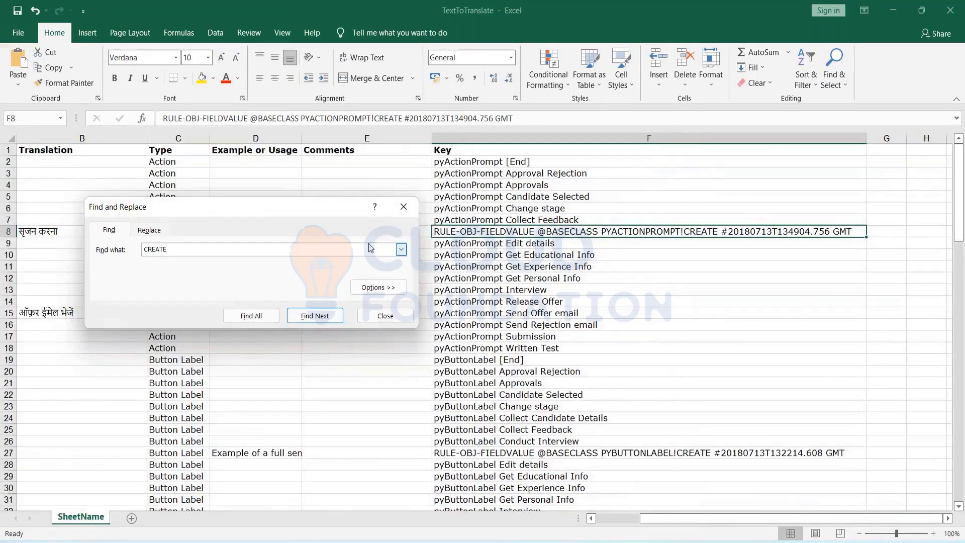
pyautogui.press('Return')
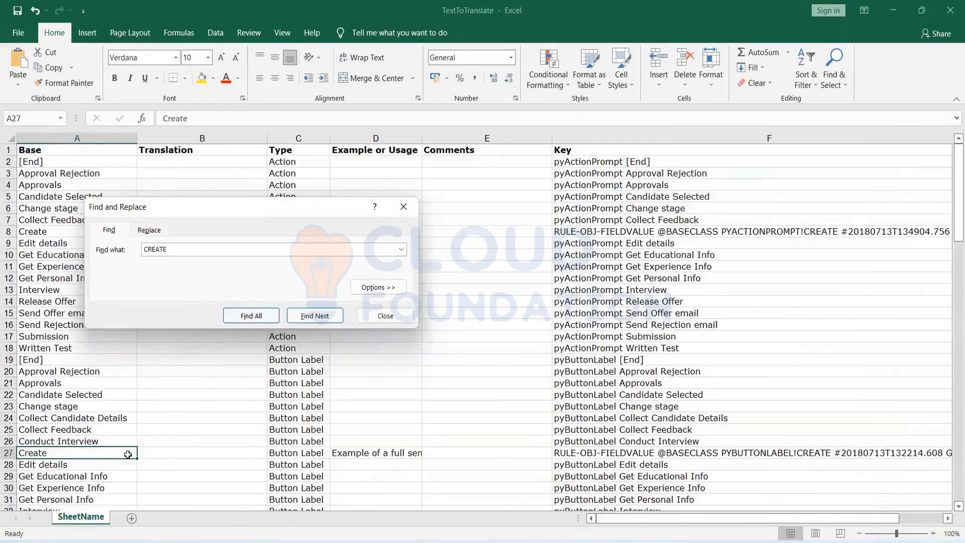
pyautogui.doubleClick(151, 453)
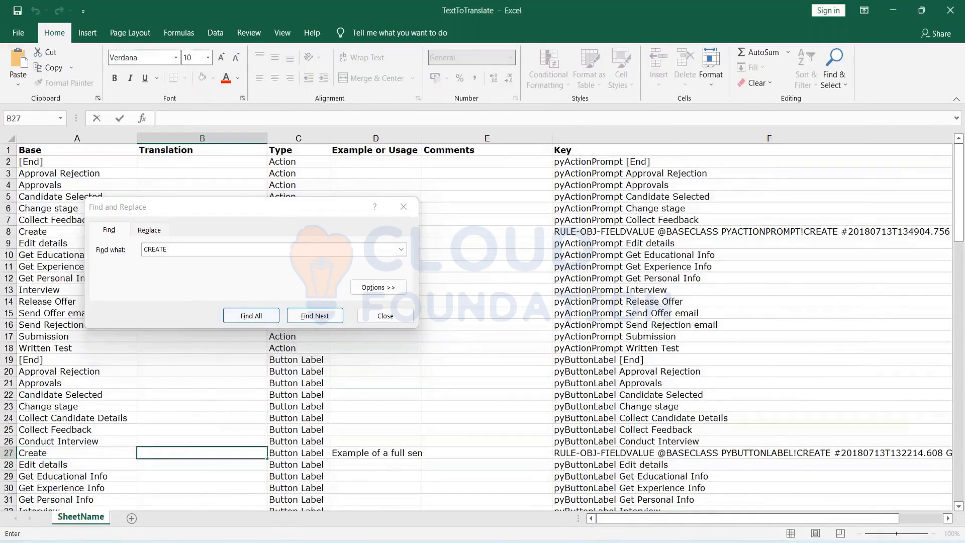
pyautogui.hotkey('ctrl', 'v')
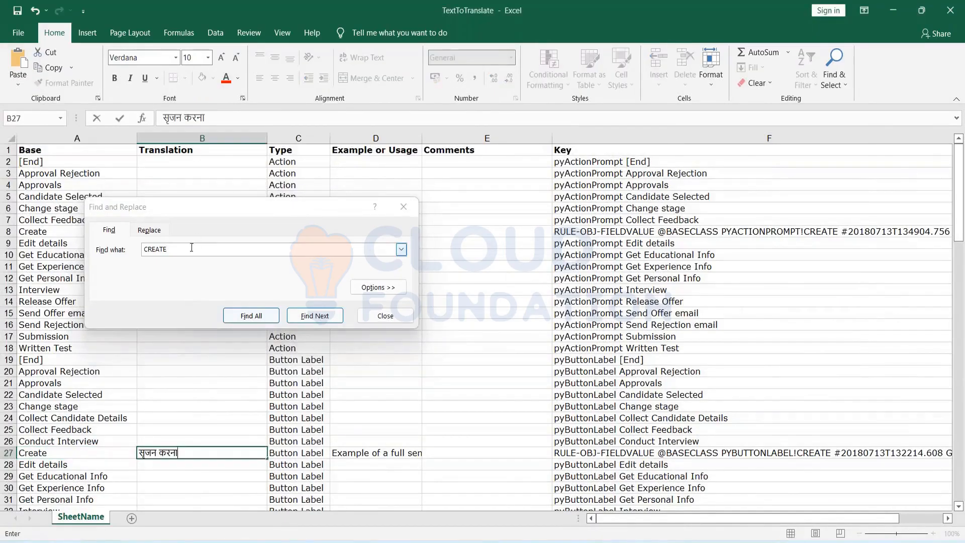
# Enter सृजन करना into cell B51 for the row 51 Create entry, then close the search.
pyautogui.click(192, 250)
pyautogui.press('Return')
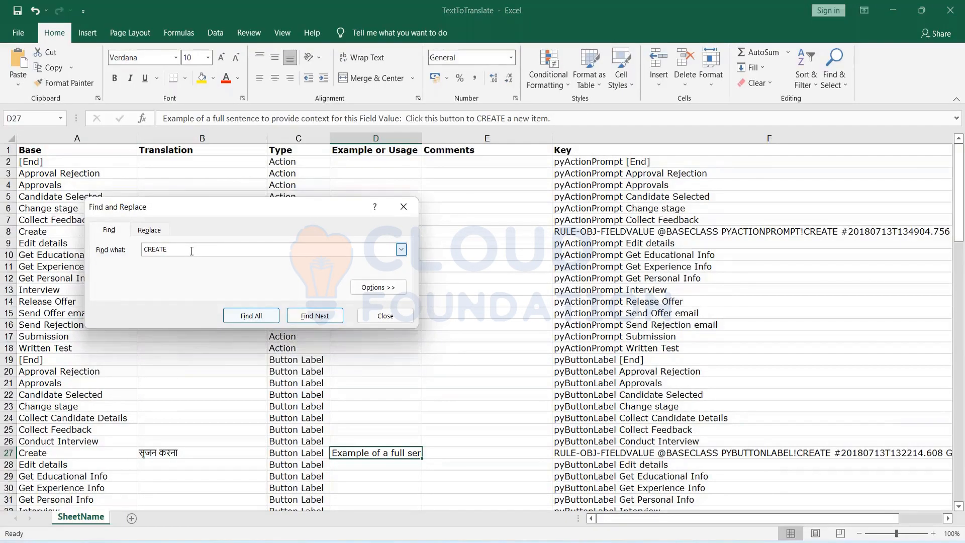
pyautogui.press('Return')
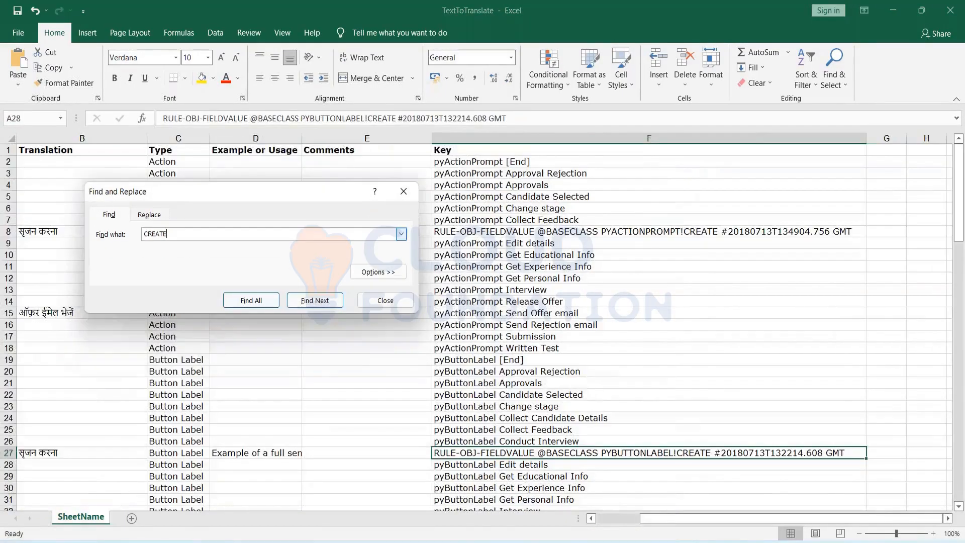
pyautogui.press('Return')
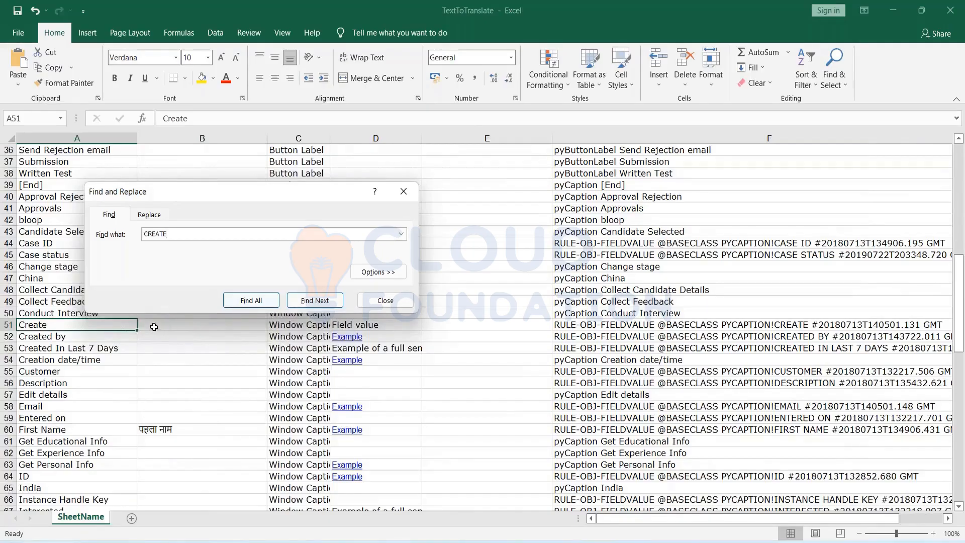
pyautogui.click(159, 328)
pyautogui.write('सृजन करना')
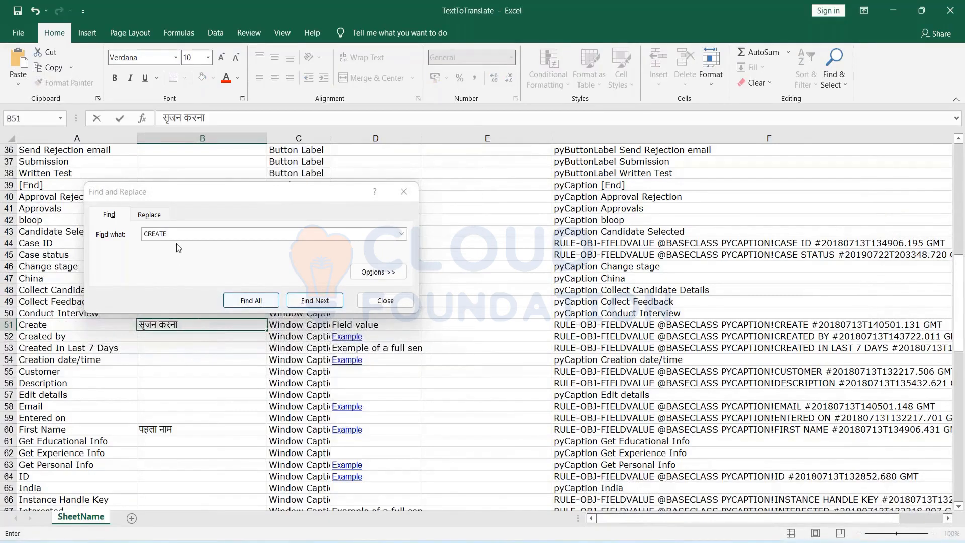
pyautogui.click(171, 233)
pyautogui.press('Return')
pyautogui.press('Return')
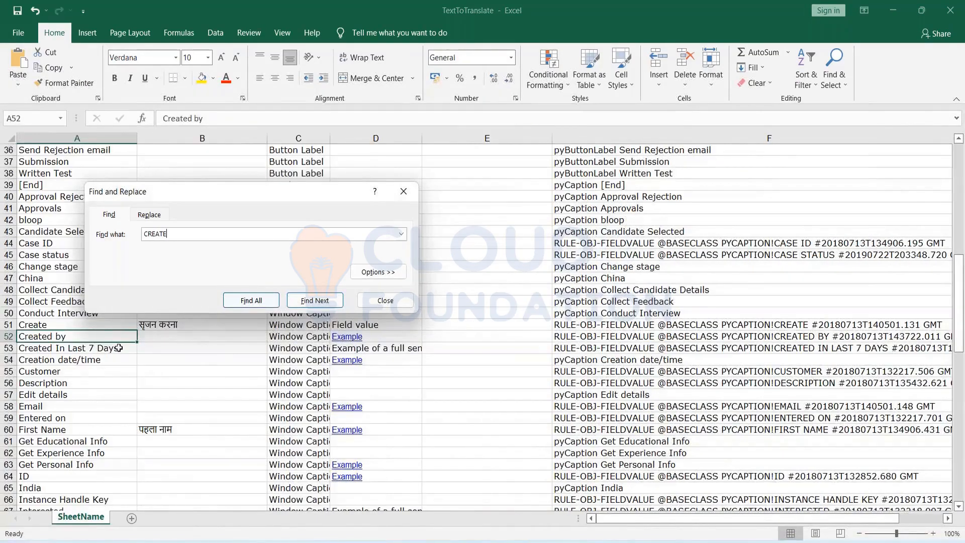
pyautogui.click(404, 199)
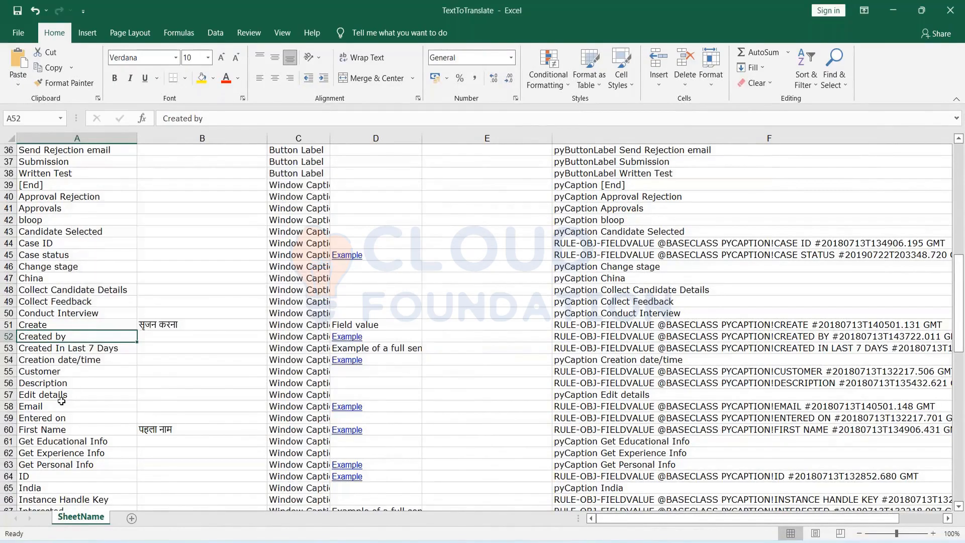
pyautogui.scroll(-2, 172, 370)
pyautogui.scroll(-3, 172, 370)
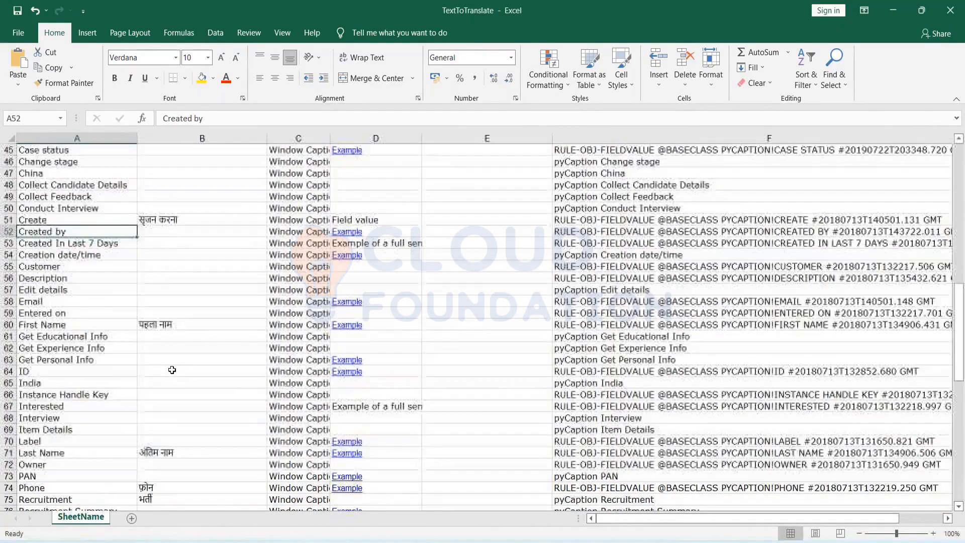
pyautogui.scroll(-2, 172, 370)
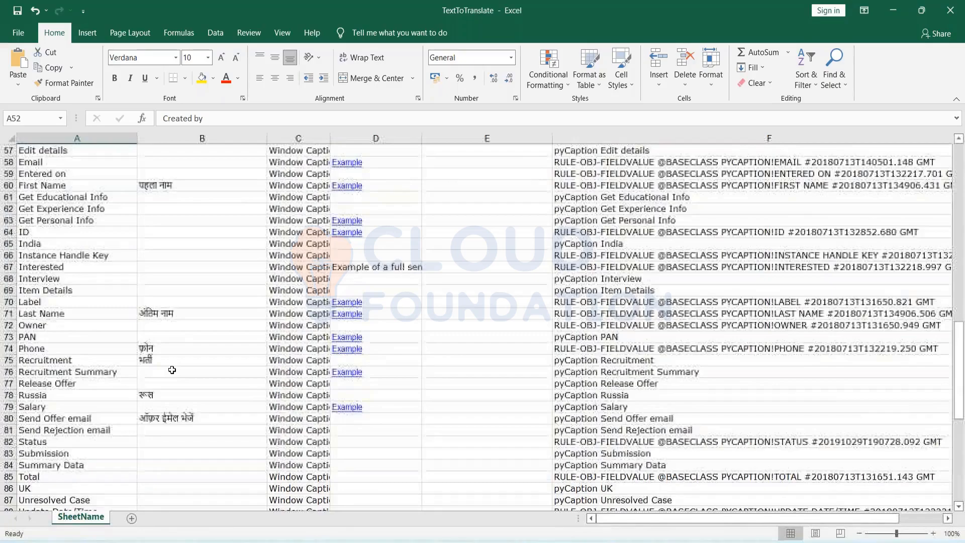
pyautogui.scroll(-1, 172, 370)
pyautogui.scroll(-6, 172, 370)
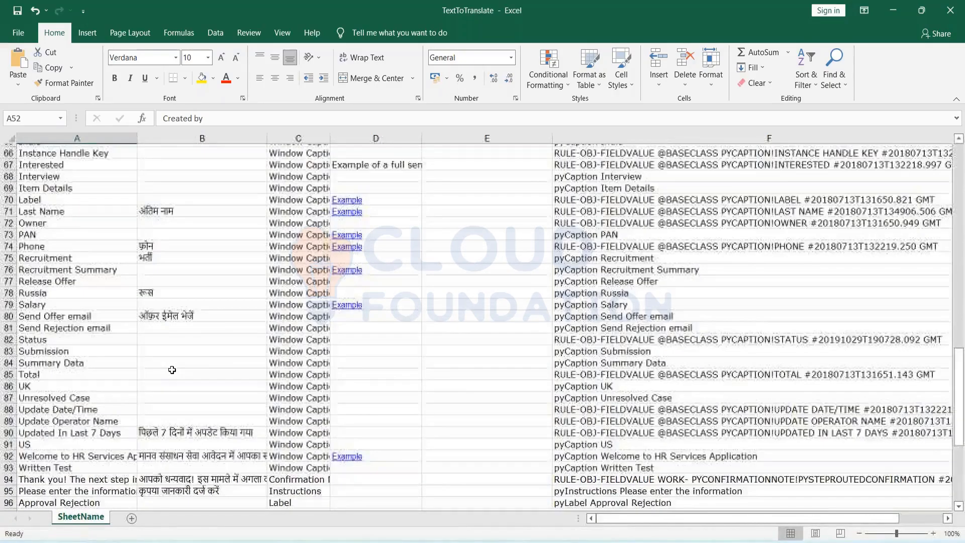
pyautogui.scroll(-4, 172, 370)
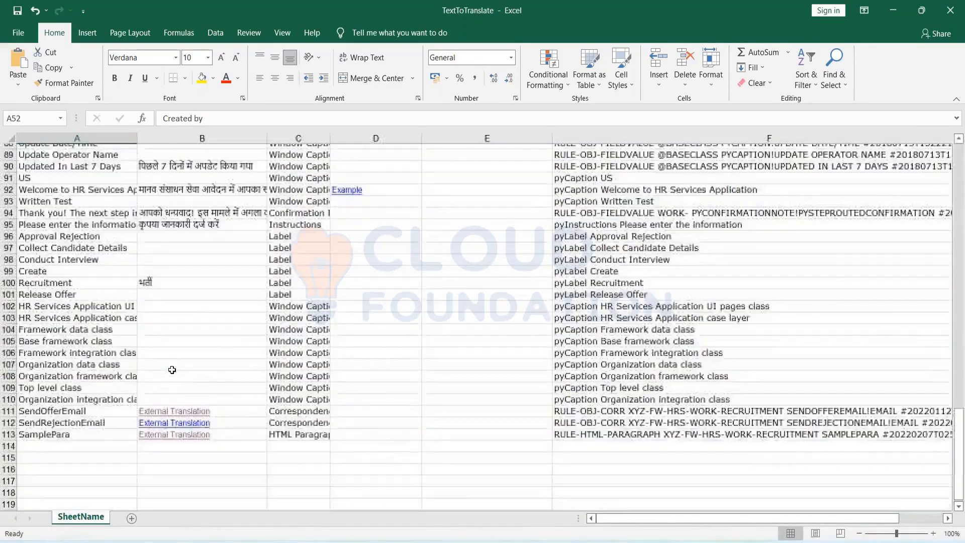
pyautogui.scroll(18, 171, 370)
pyautogui.scroll(12, 172, 370)
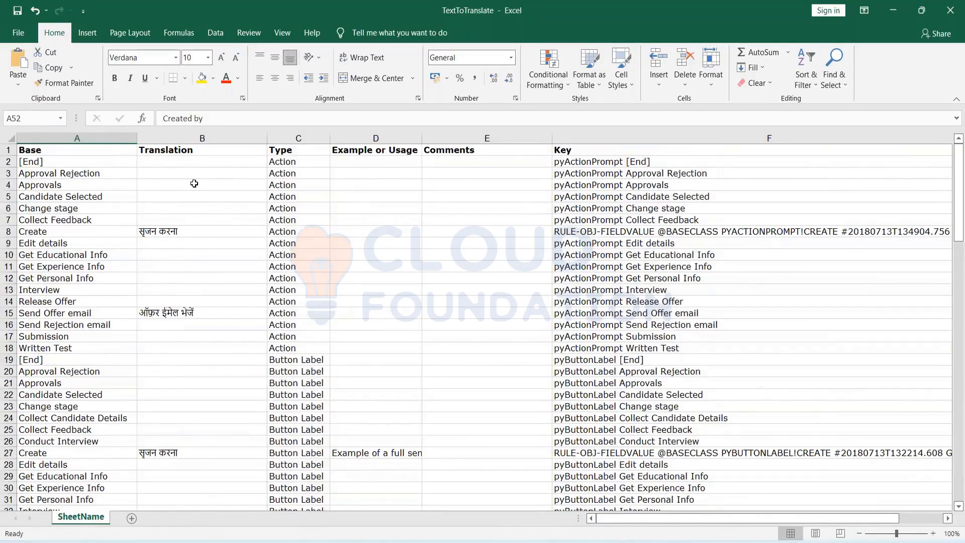
pyautogui.click(196, 135)
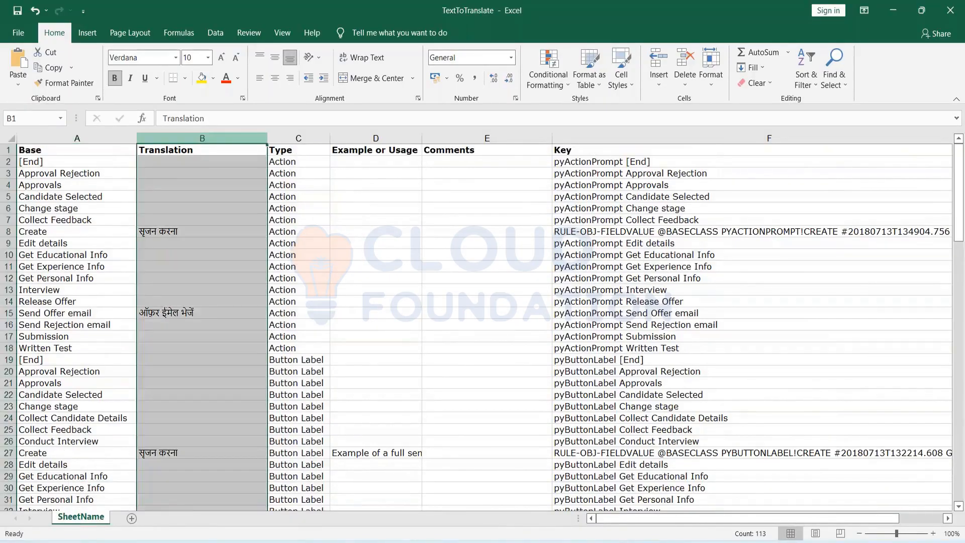
pyautogui.click(237, 369)
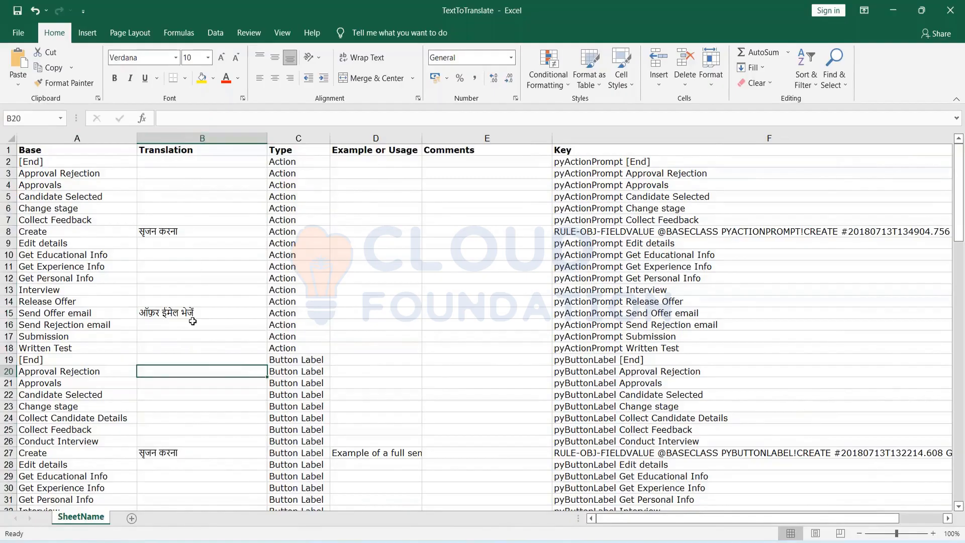
pyautogui.scroll(-15, 192, 321)
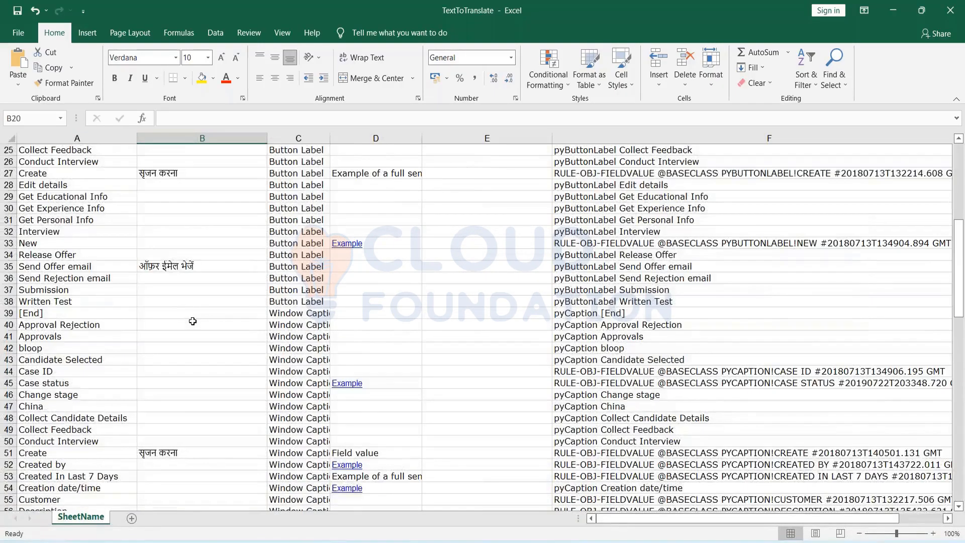
pyautogui.scroll(-5, 192, 321)
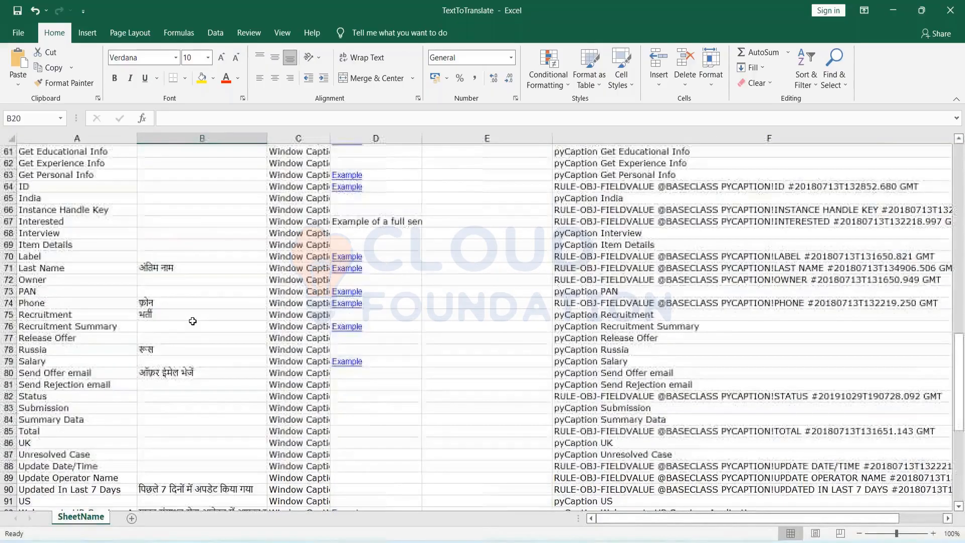
pyautogui.scroll(-10, 192, 321)
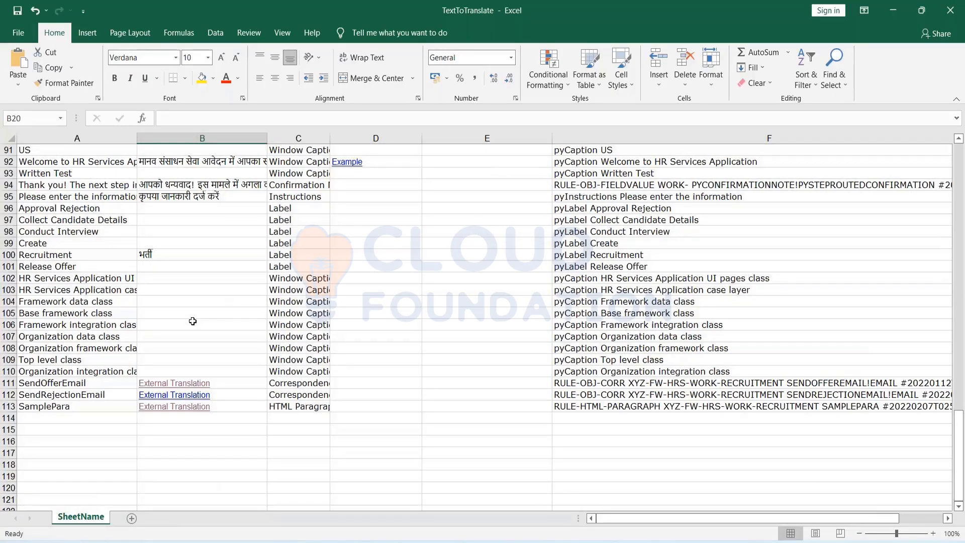
pyautogui.scroll(20, 193, 321)
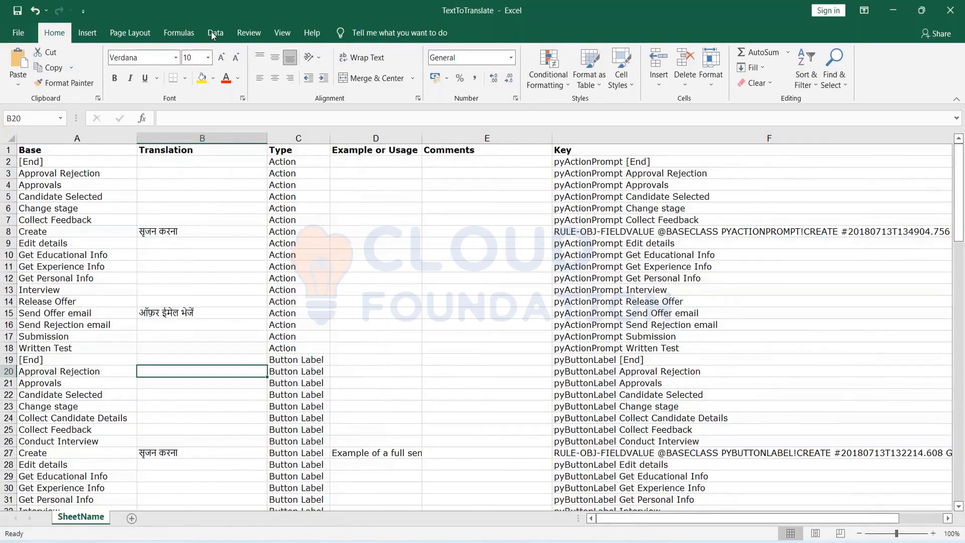
# Save the TextToTranslate workbook, confirming the XML Spreadsheet 2003 format.
pyautogui.doubleClick(213, 8)
pyautogui.hotkey('ctrl', 's')
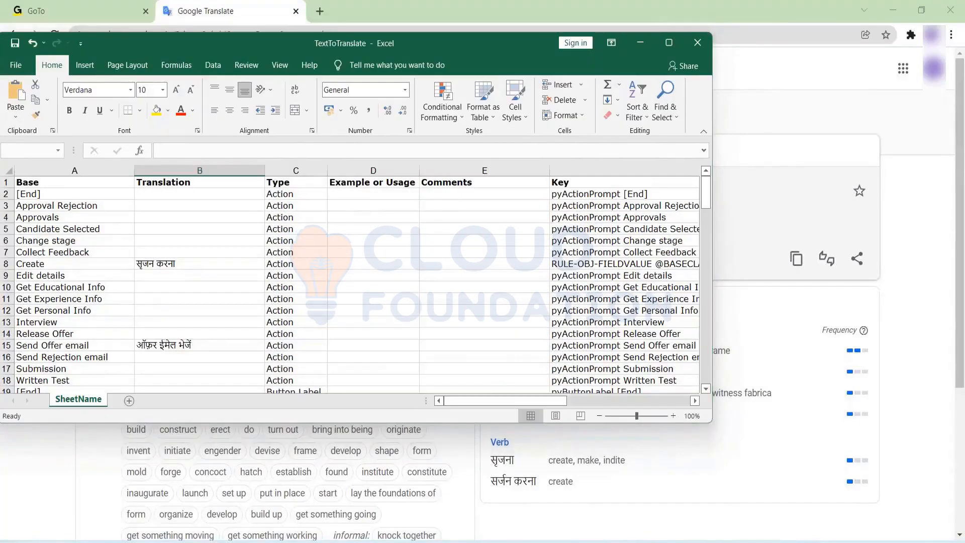
pyautogui.press('Return')
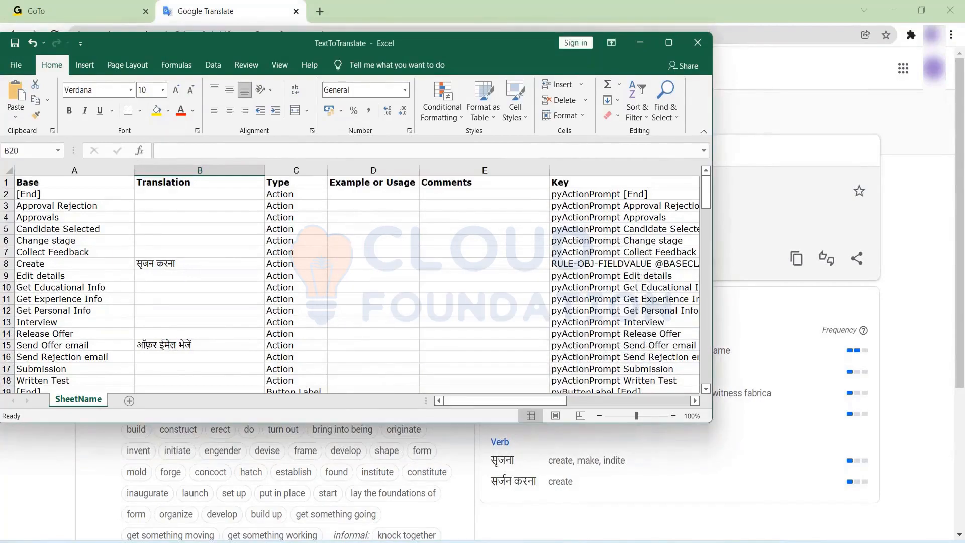
pyautogui.hotkey('ctrl', 's')
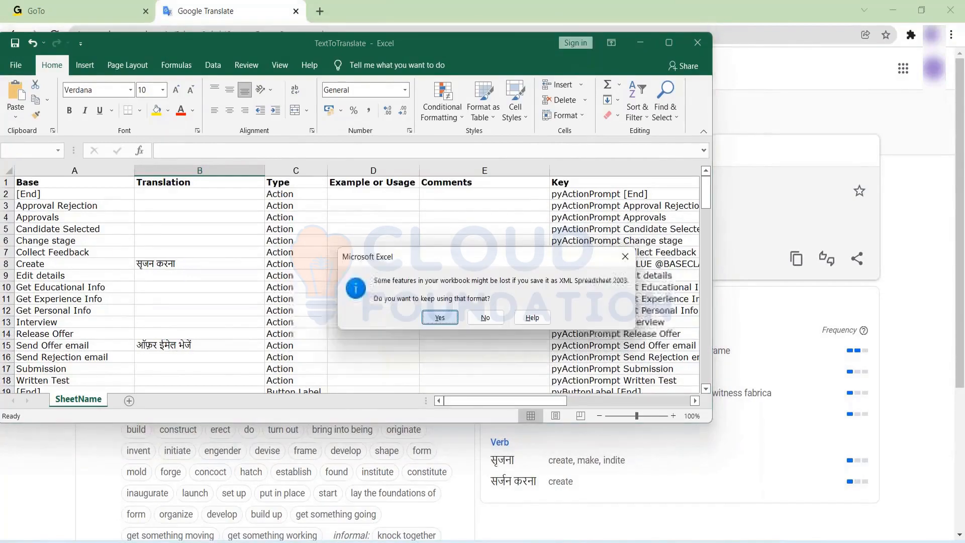
pyautogui.press('Return')
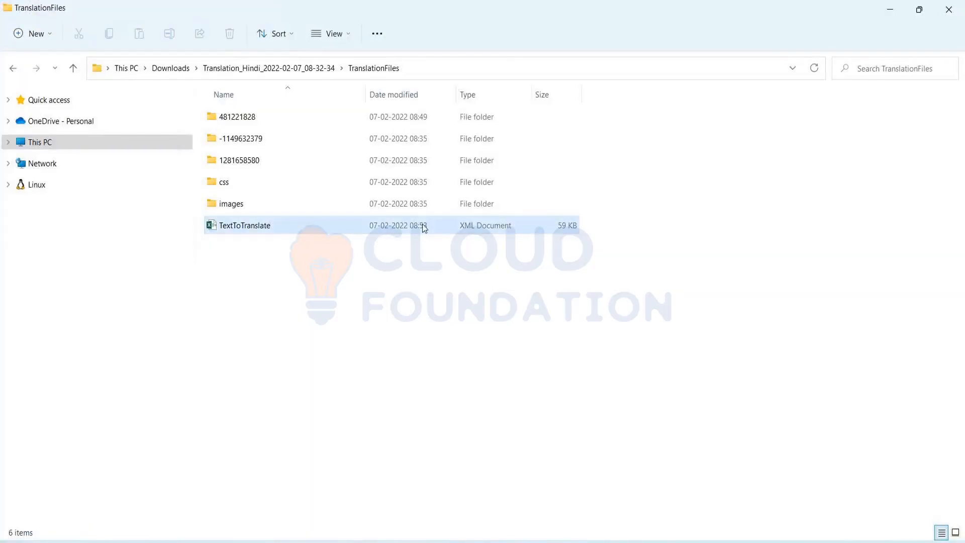
# Delete the old Translation_Hindi zip in Downloads and compress the Translation_Hindi folder into a new ZIP.
pyautogui.click(182, 72)
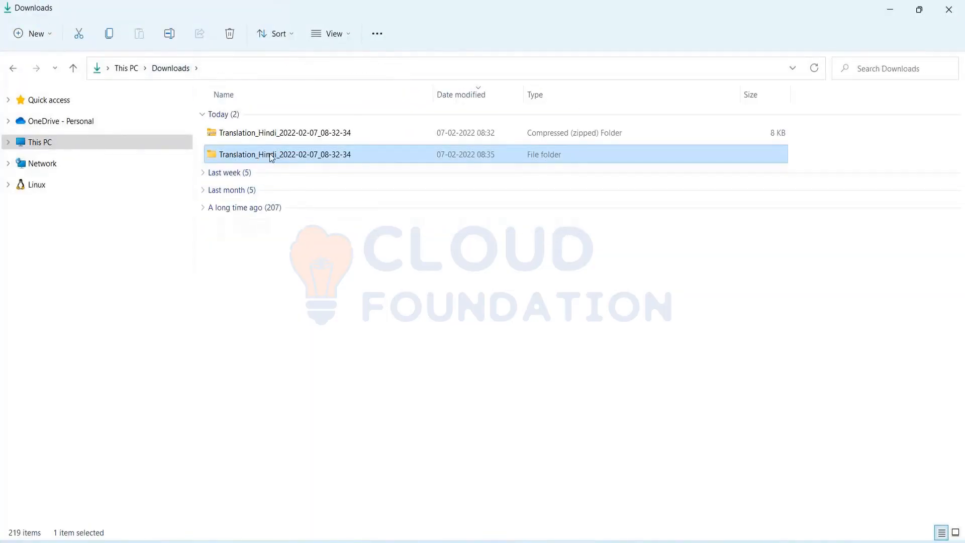
pyautogui.click(268, 135)
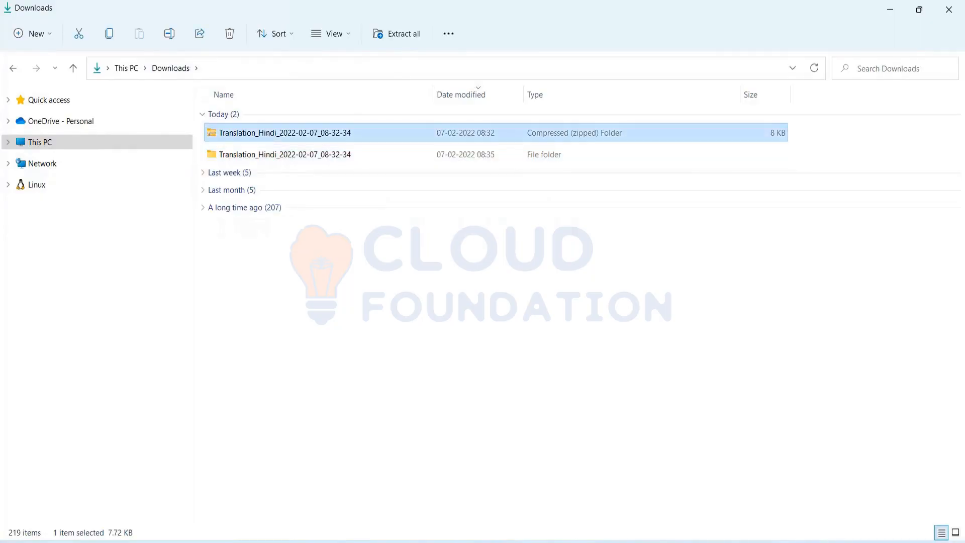
pyautogui.press('Delete')
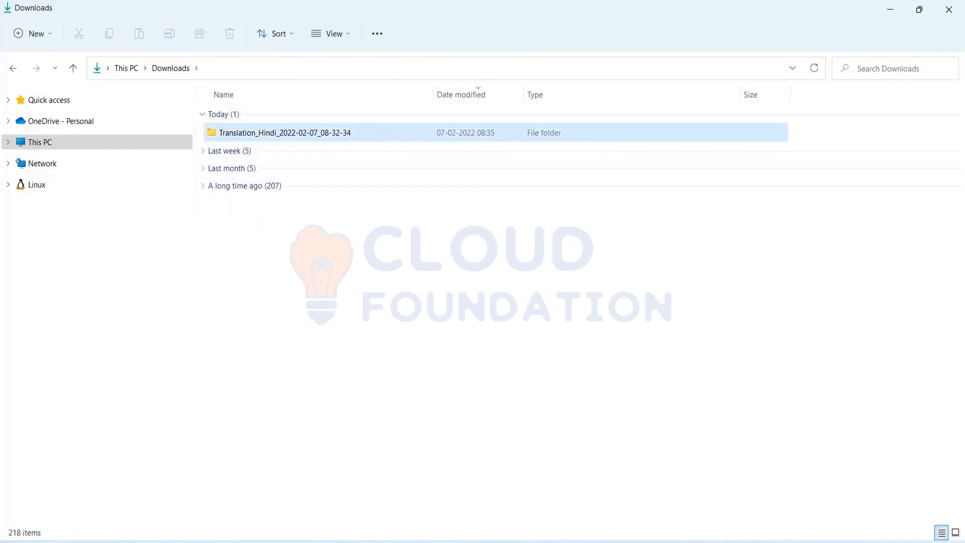
pyautogui.rightClick(270, 134)
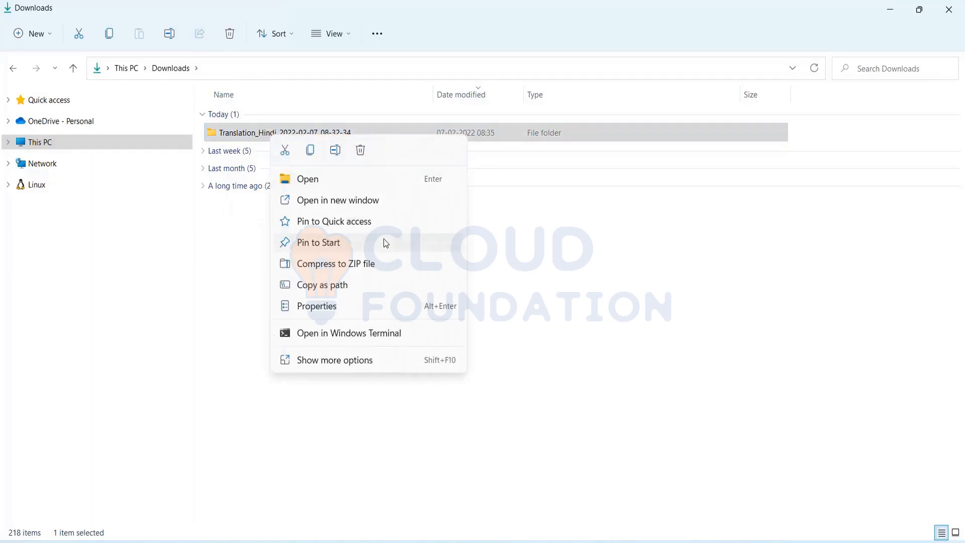
pyautogui.click(372, 263)
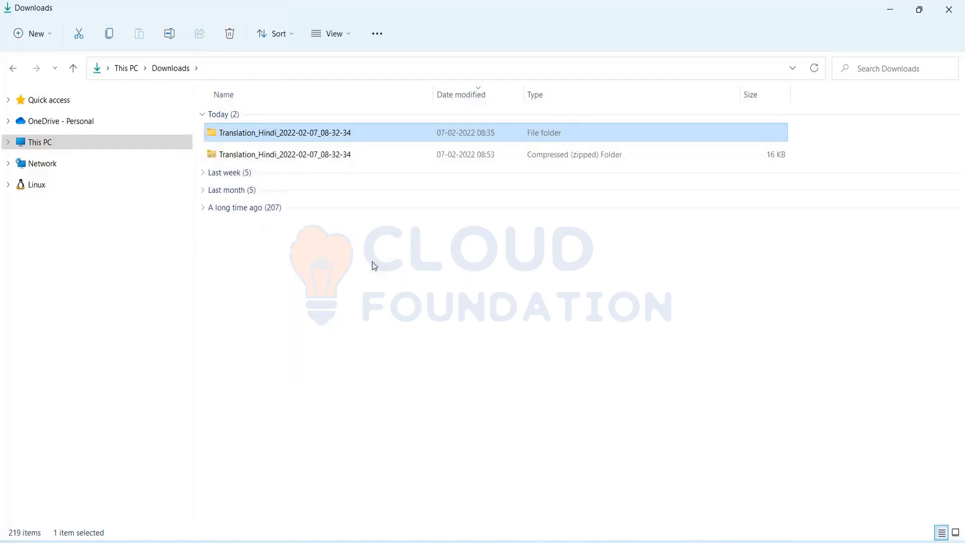
# Accept the default Translation_Hindi zip name, then move past the Export Translations step.
pyautogui.click(402, 274)
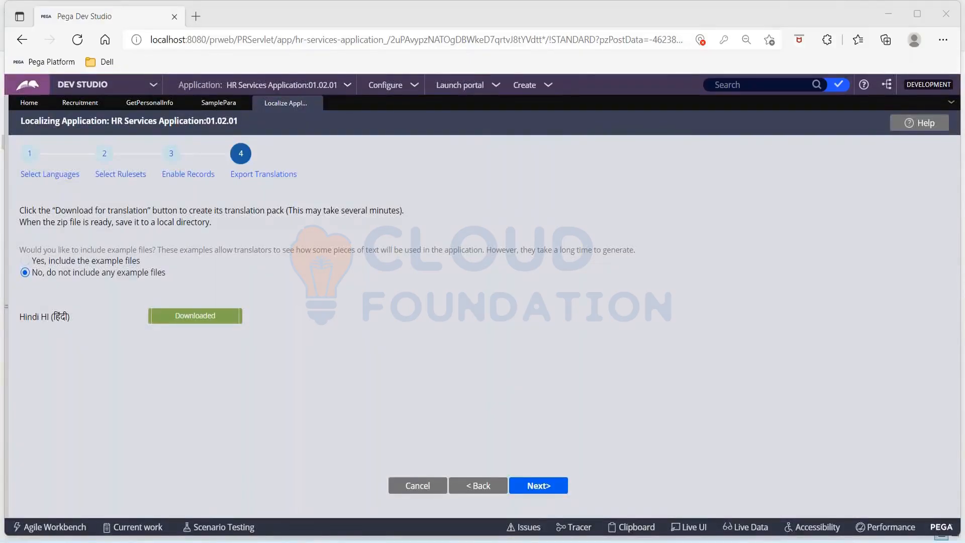
pyautogui.click(536, 491)
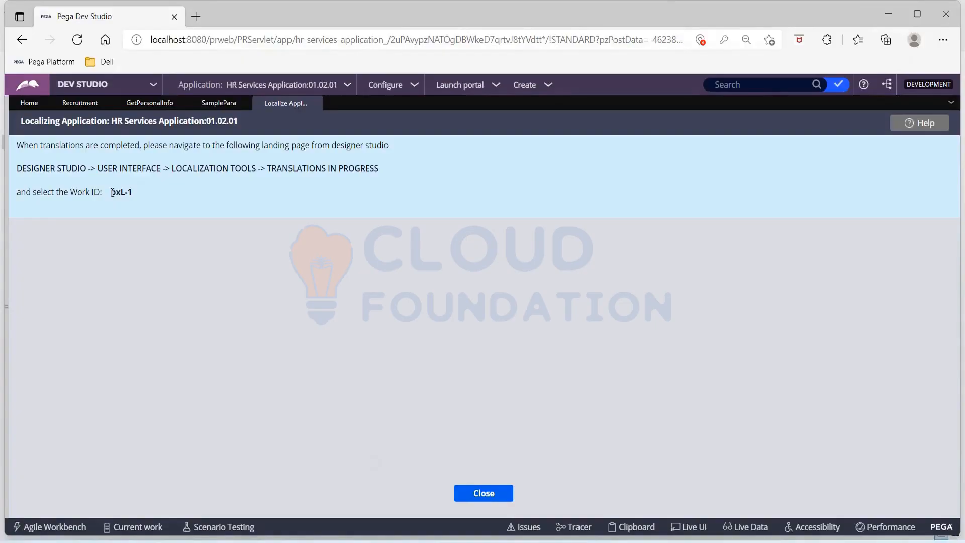
# Copy the work ID pxL-1 and close the localization completion page.
pyautogui.moveTo(111, 192); pyautogui.dragTo(140, 189)
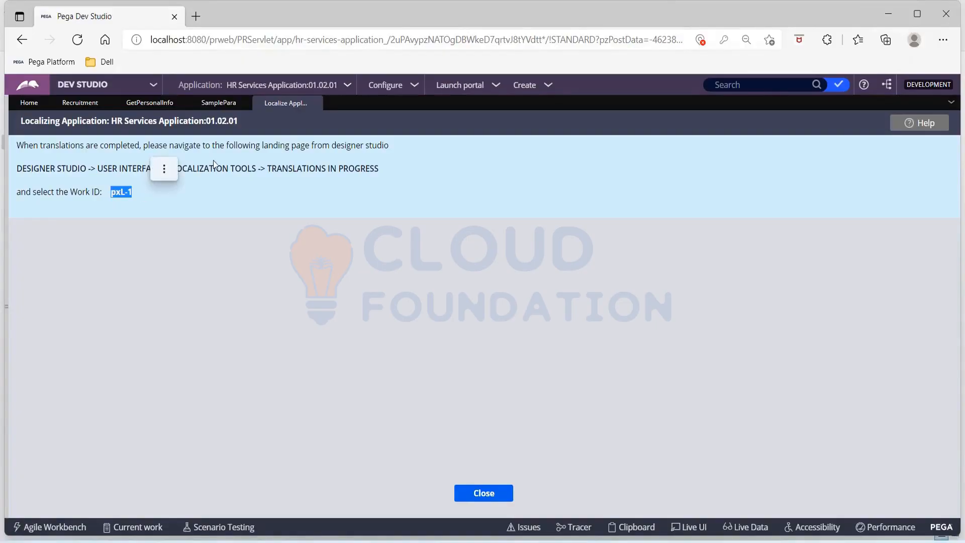
pyautogui.click(164, 169)
pyautogui.click(351, 311)
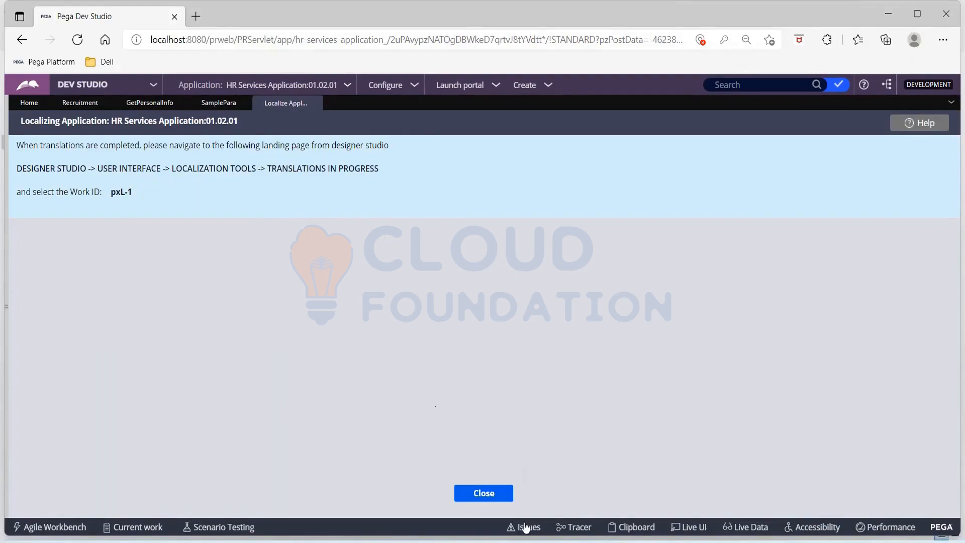
pyautogui.click(505, 495)
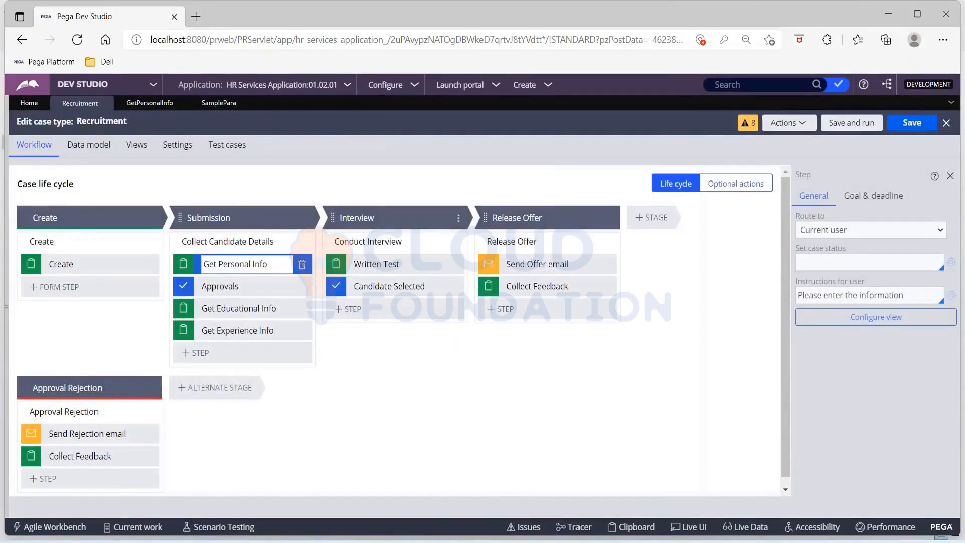
# Go to Configure > User Interface > Localization > Translations in progress.
pyautogui.click(413, 89)
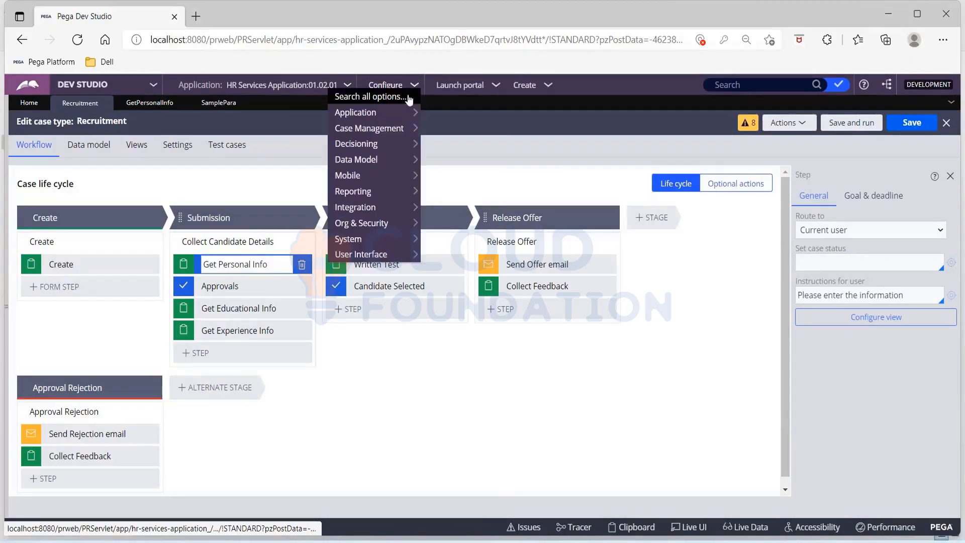
pyautogui.moveTo(372, 254)
pyautogui.moveTo(448, 257)
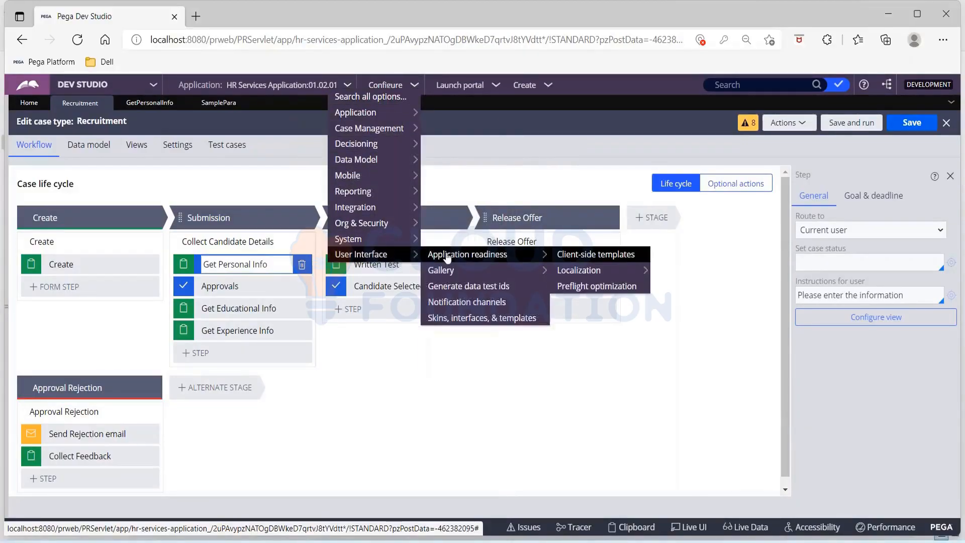
pyautogui.moveTo(587, 273)
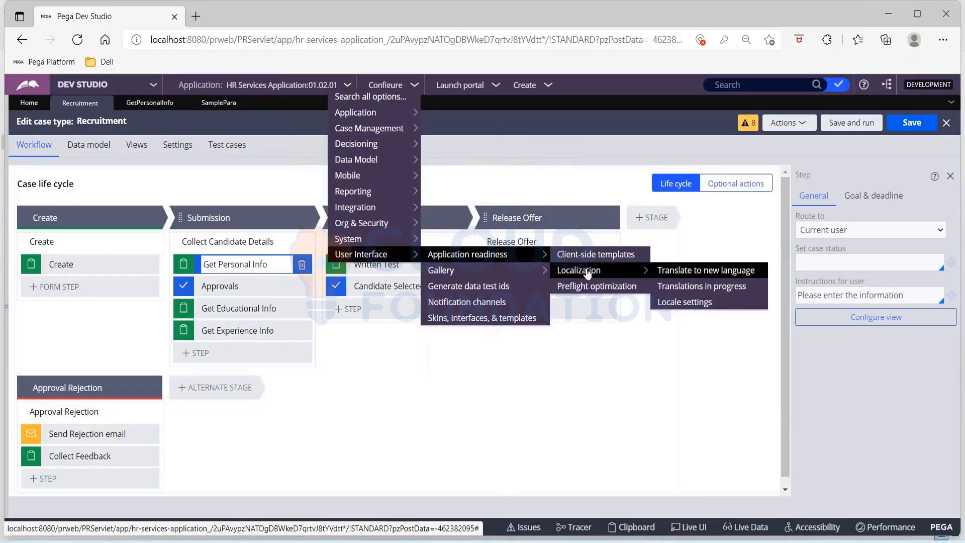
pyautogui.click(740, 293)
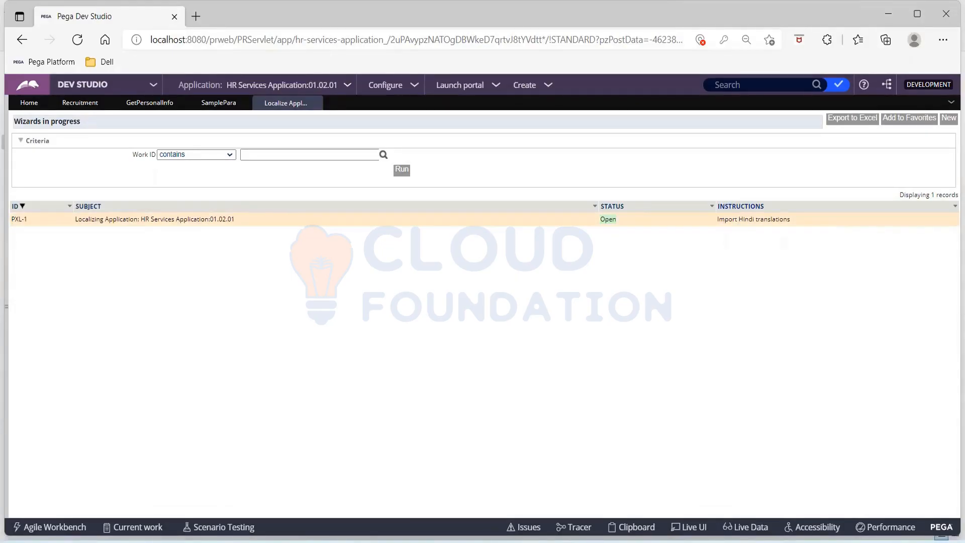
# Open PXL-1 and save field values to ruleset HRS (Hindi), version 01-01-01.
pyautogui.click(183, 226)
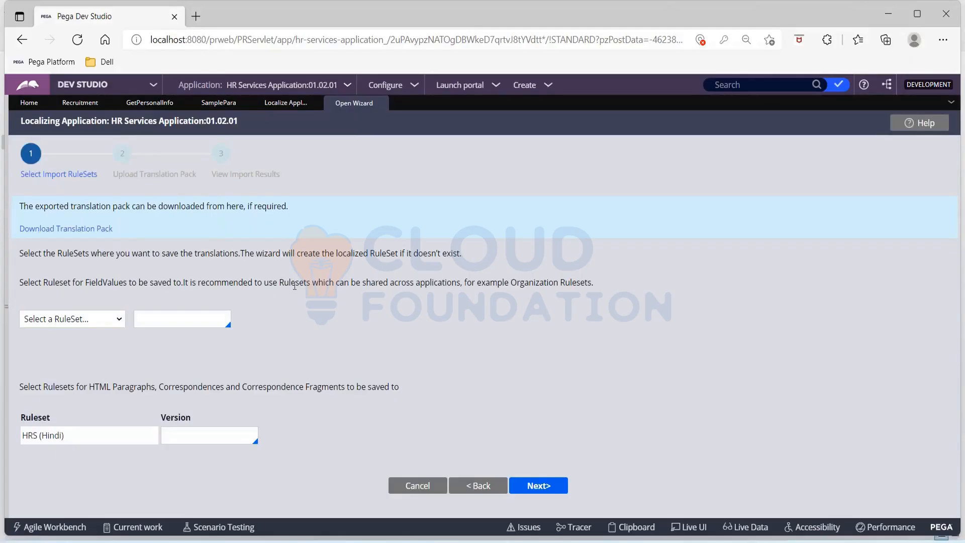
pyautogui.click(109, 322)
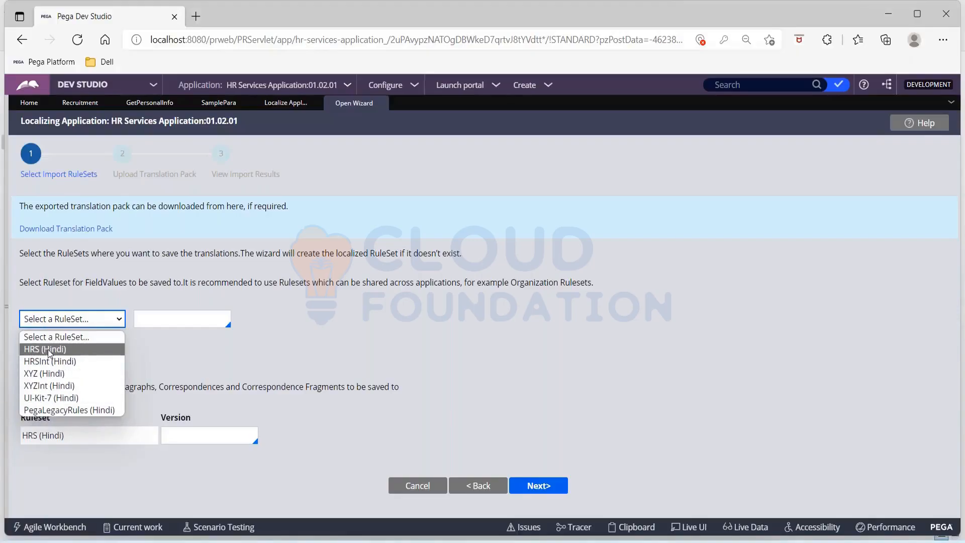
pyautogui.click(335, 349)
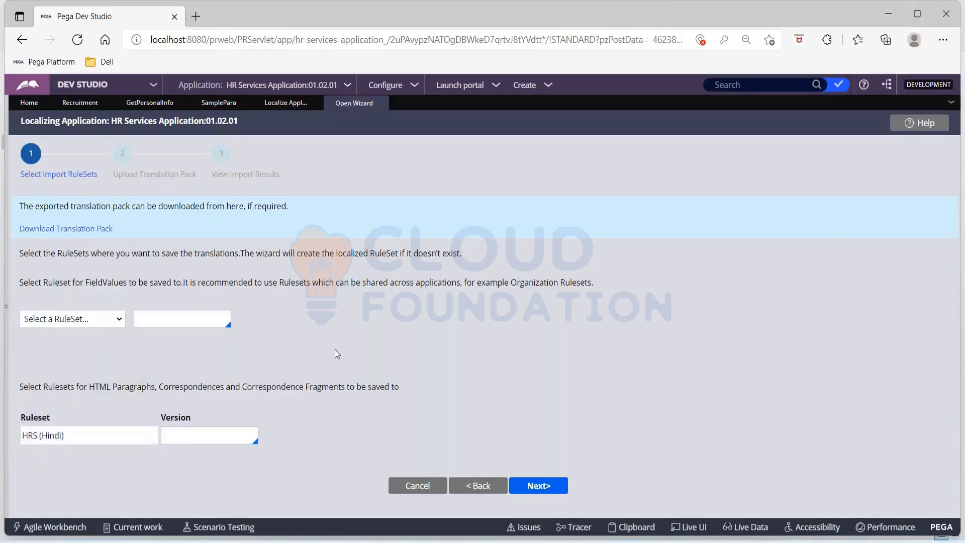
pyautogui.click(150, 322)
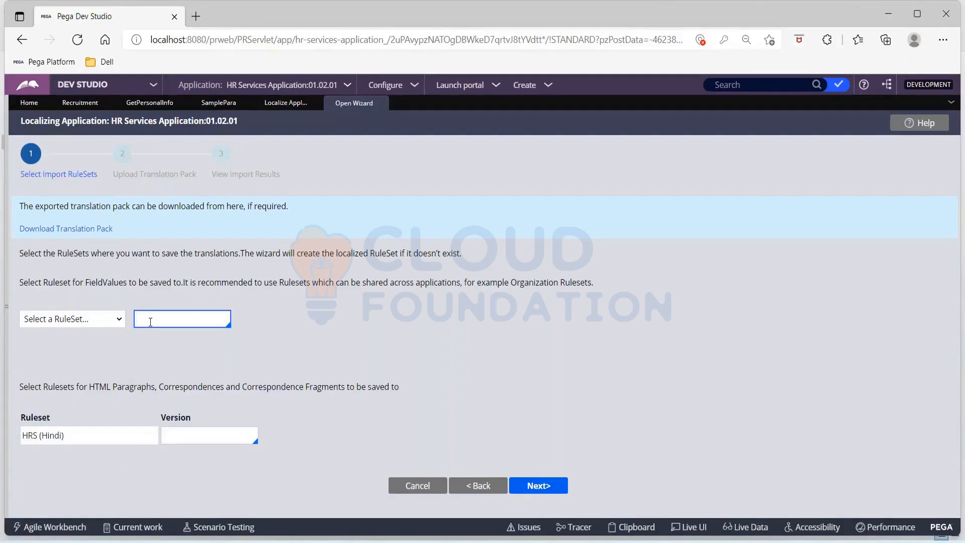
pyautogui.write('01')
pyautogui.write('.0')
pyautogui.press('BackSpace')
pyautogui.press('BackSpace')
pyautogui.write('-')
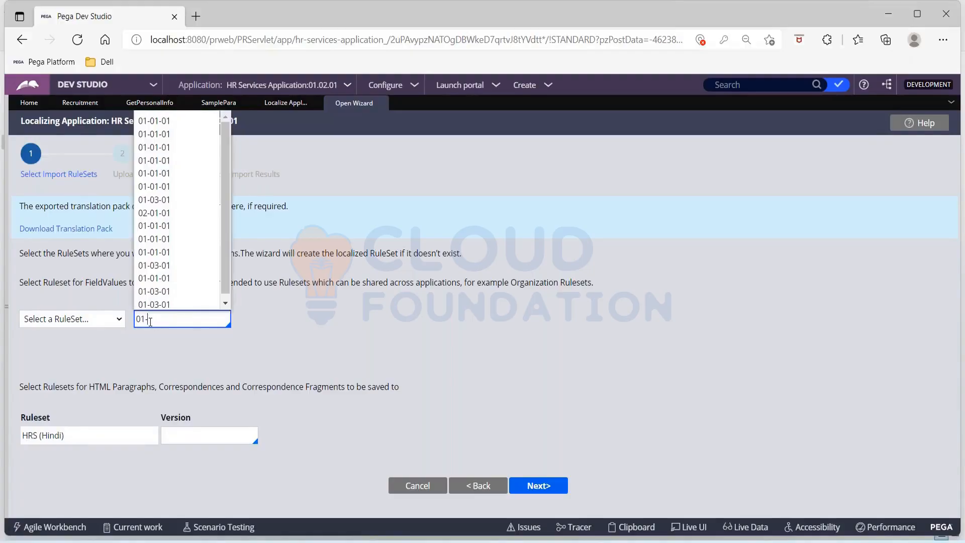
pyautogui.click(176, 122)
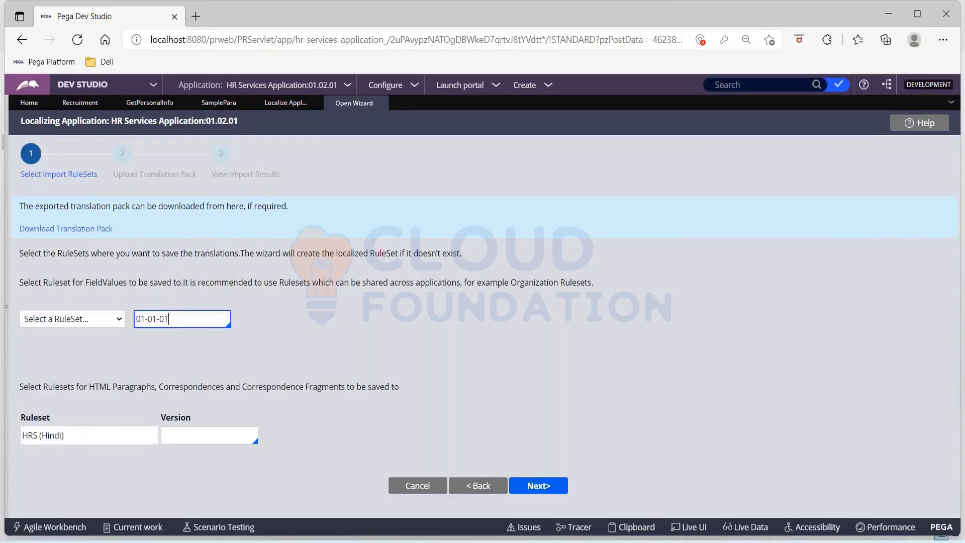
pyautogui.click(404, 288)
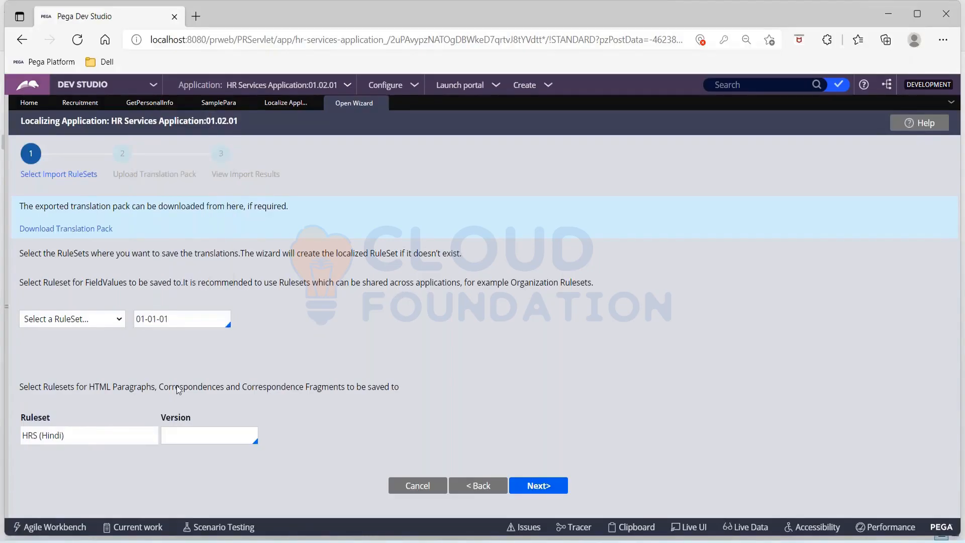
pyautogui.click(119, 320)
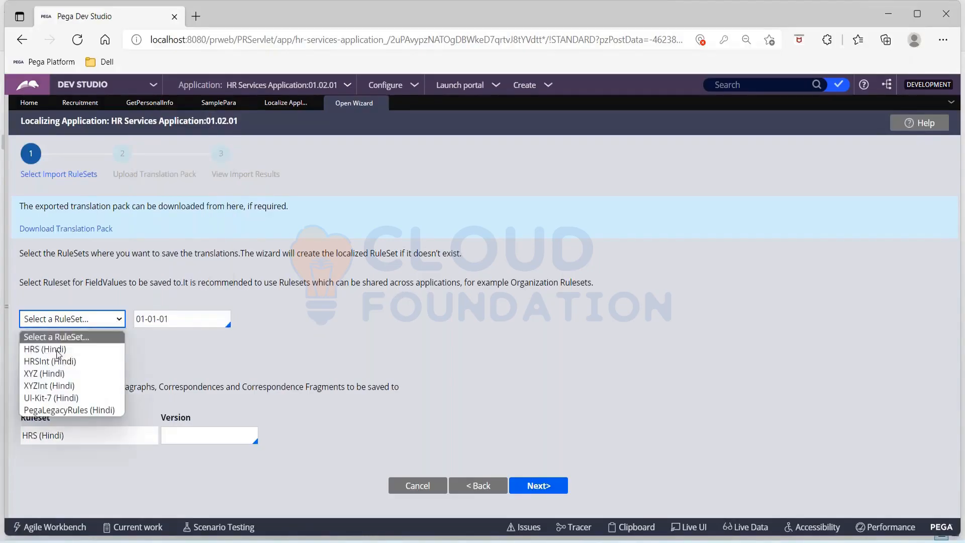
pyautogui.click(36, 349)
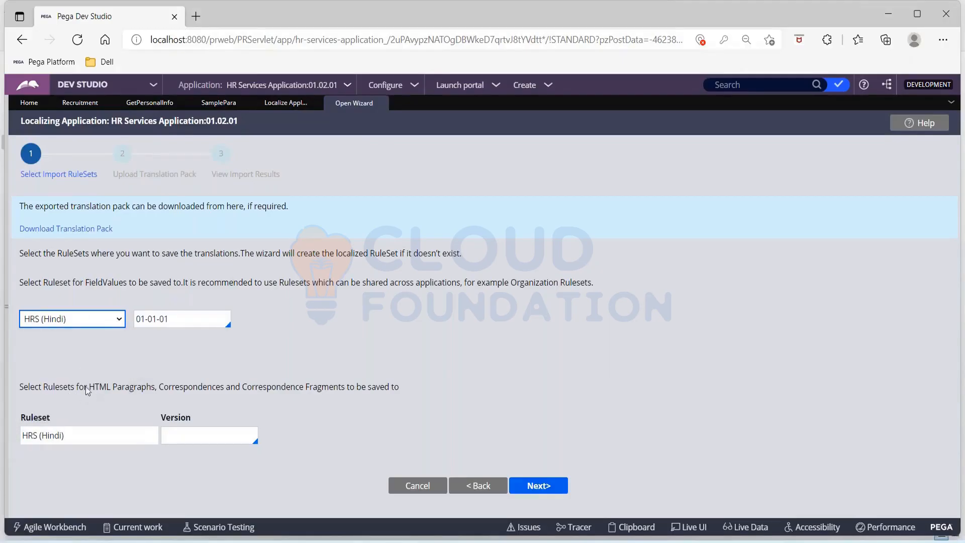
# Set the HTML paragraphs version to 01-01-01 under HRS (Hindi) and continue.
pyautogui.moveTo(94, 388); pyautogui.dragTo(361, 393)
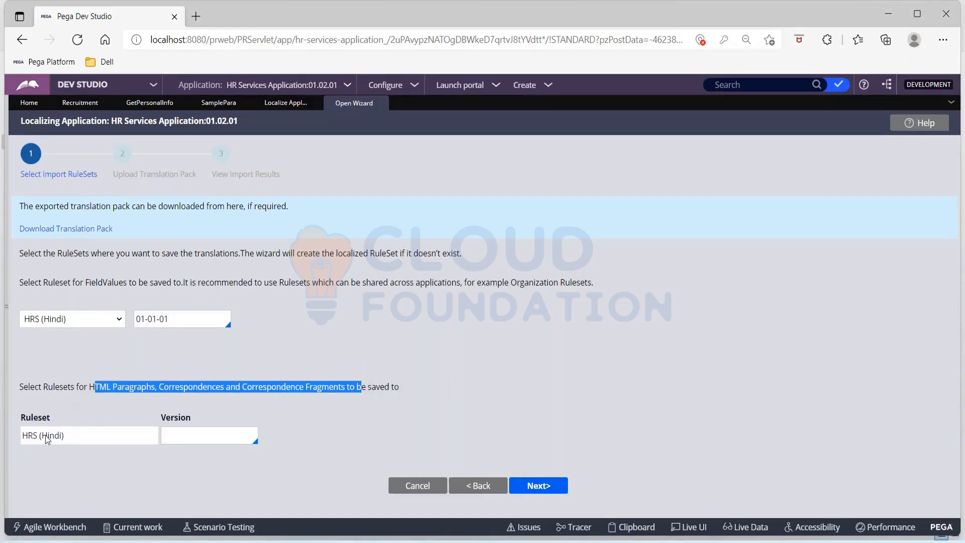
pyautogui.click(206, 430)
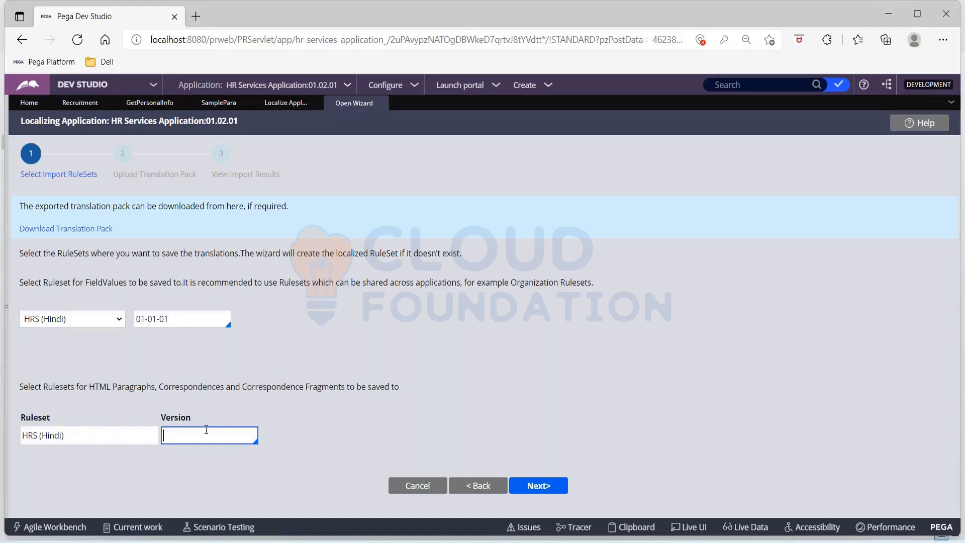
pyautogui.write('01-')
pyautogui.press('BackSpace')
pyautogui.write('01-01')
pyautogui.click(650, 359)
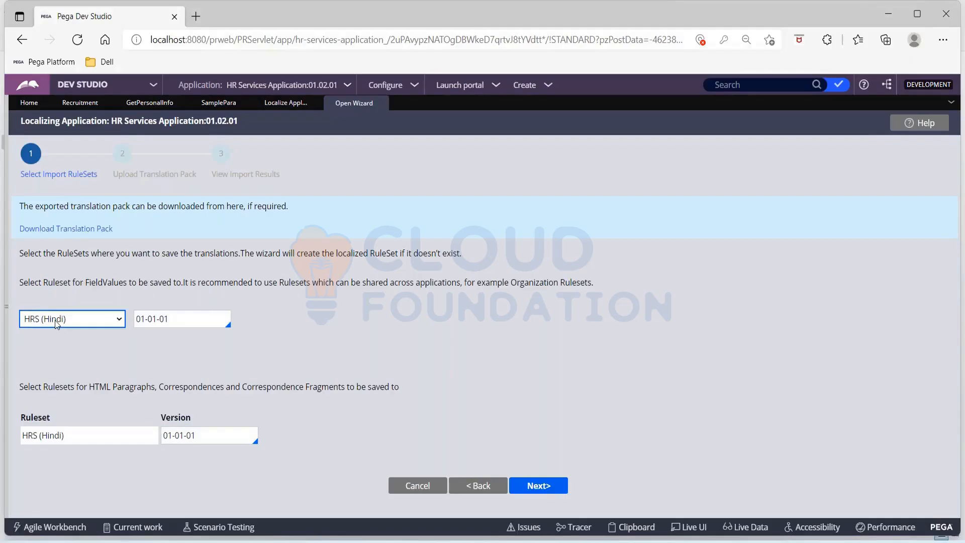
pyautogui.click(136, 318)
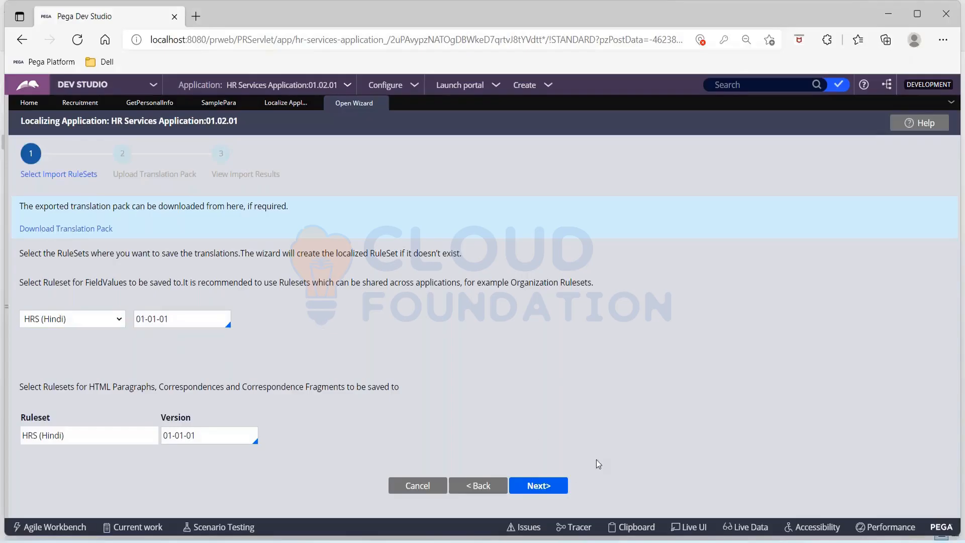
pyautogui.click(564, 491)
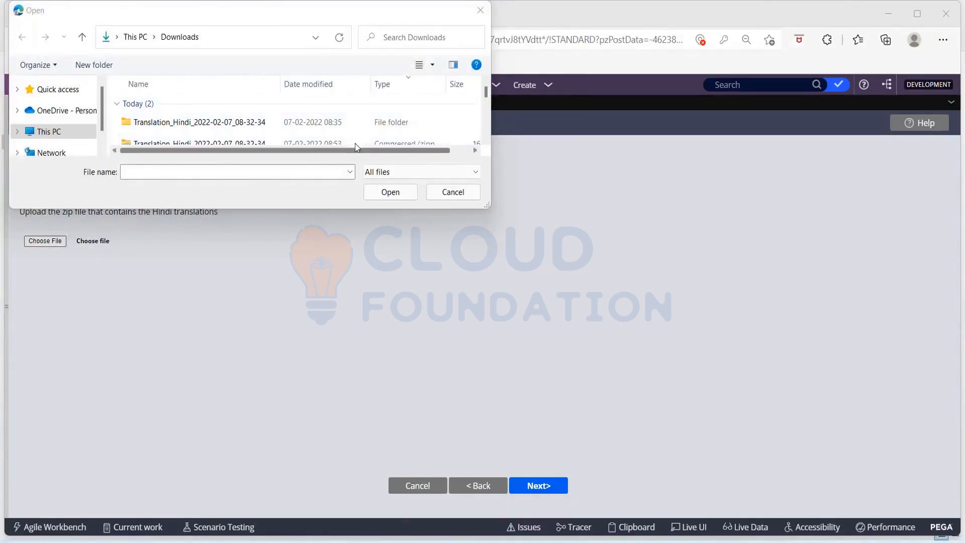
# Upload Translation_Hindi_2022-02-07_08-32-34.zip from Downloads as the translation pack.
pyautogui.click(249, 144)
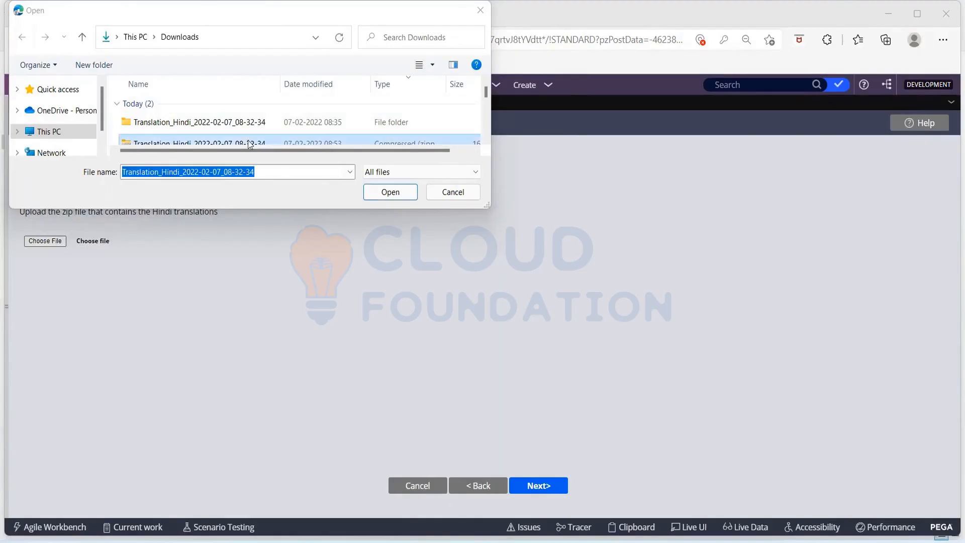
pyautogui.doubleClick(225, 137)
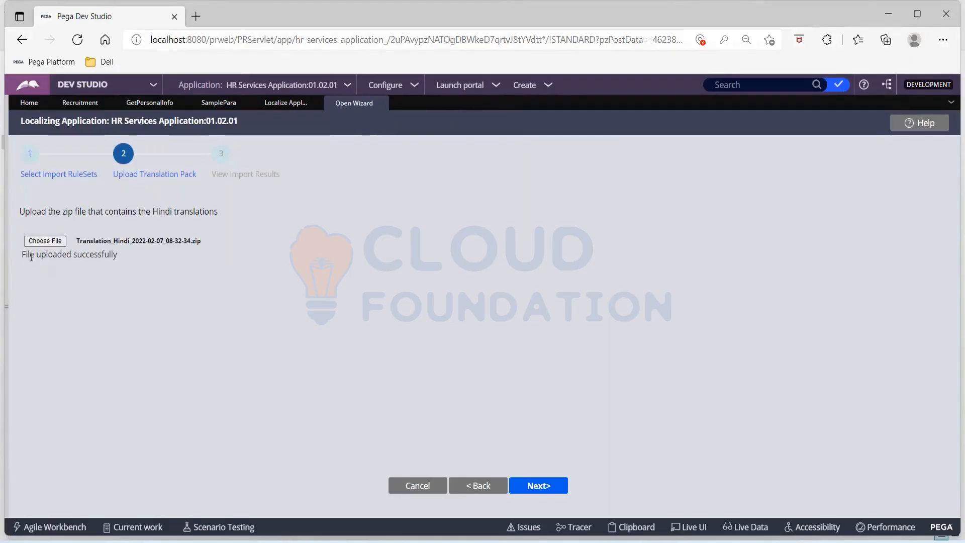
# Run the import and review the results: 16 imported, 96 skipped, 0 errors.
pyautogui.click(540, 485)
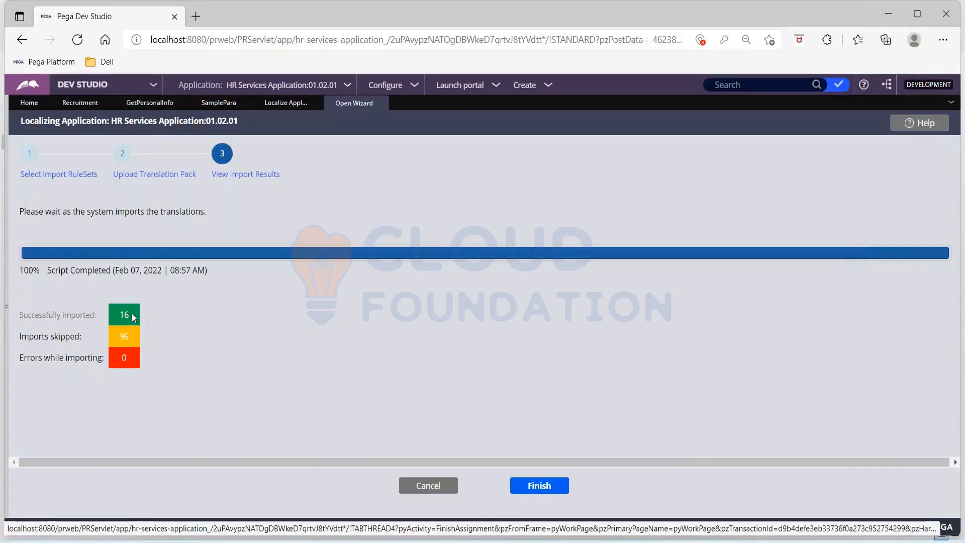
pyautogui.moveTo(133, 317); pyautogui.dragTo(118, 319)
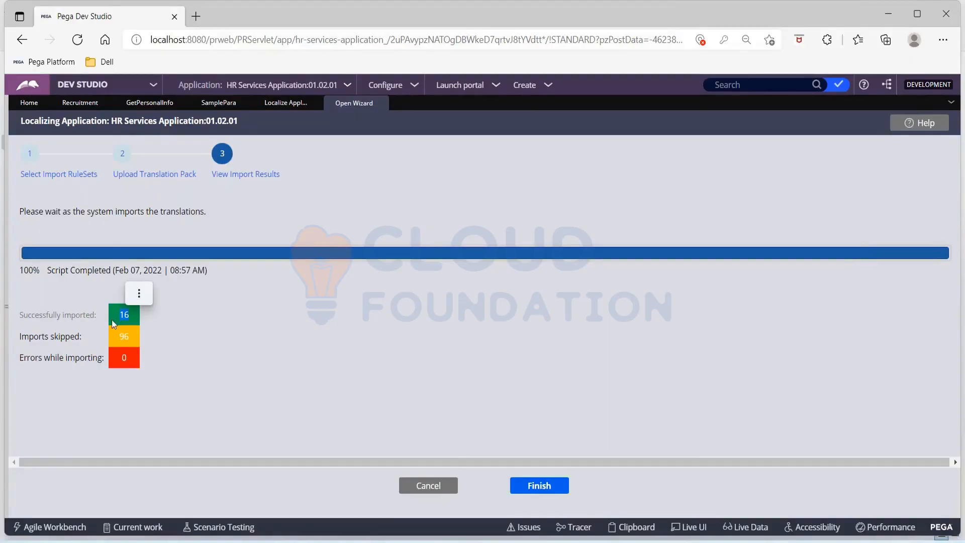
pyautogui.moveTo(134, 336); pyautogui.dragTo(80, 332)
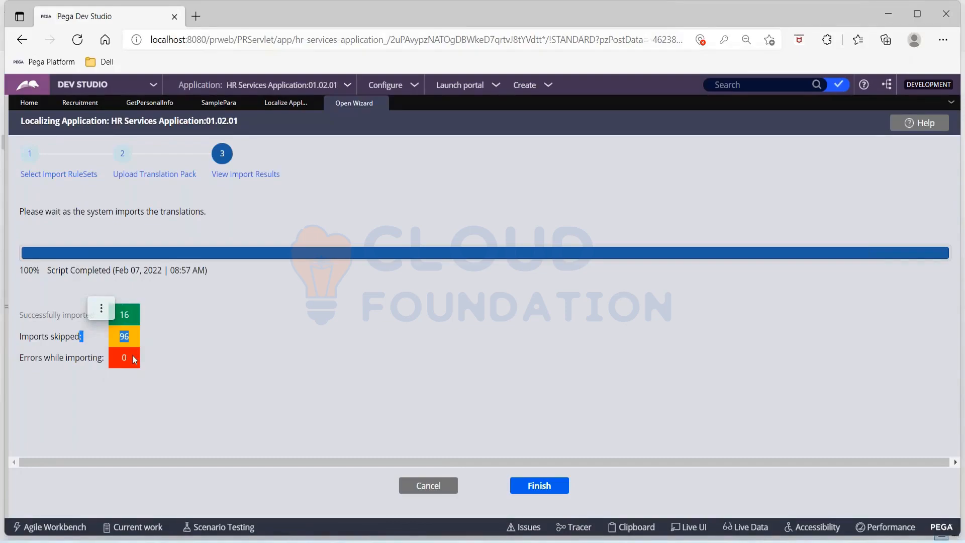
pyautogui.click(341, 337)
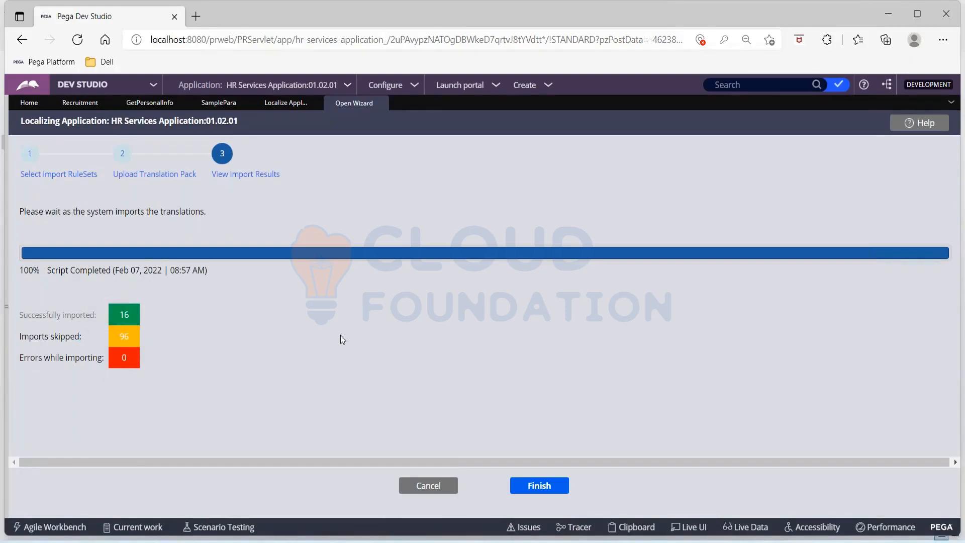
# Finish the localization wizard and dismiss the import success message.
pyautogui.click(553, 487)
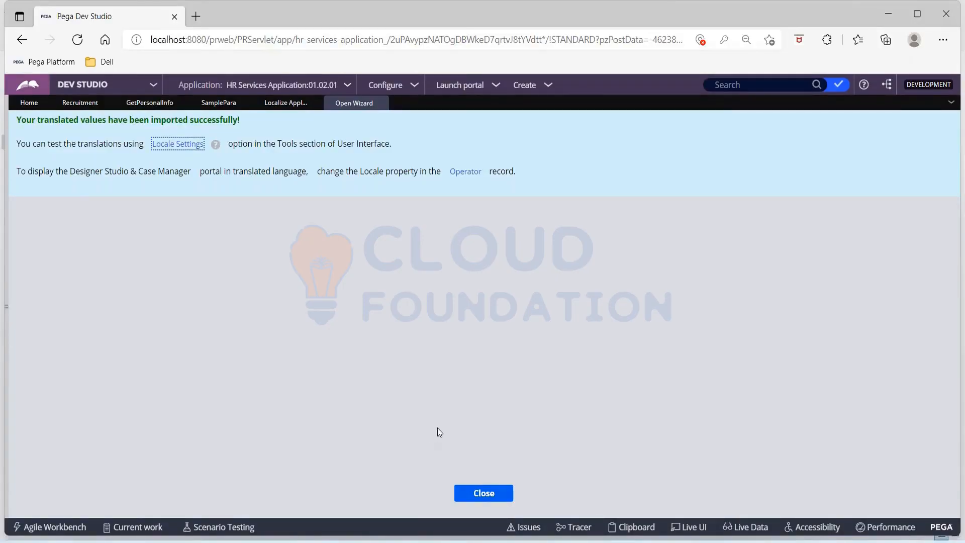
pyautogui.click(478, 493)
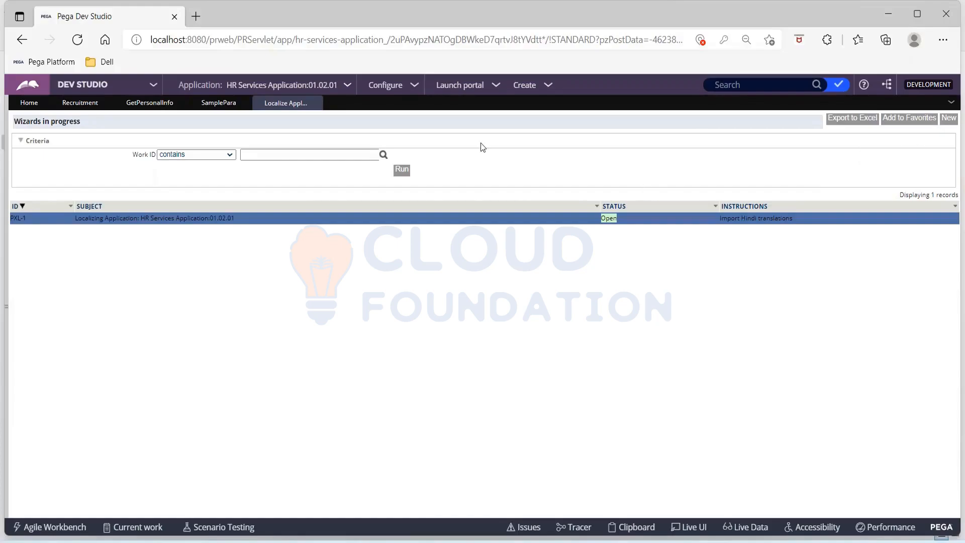
# Bring up Locale Settings via Configure > User Interface > Application readiness > Localization.
pyautogui.click(416, 86)
pyautogui.moveTo(385, 255)
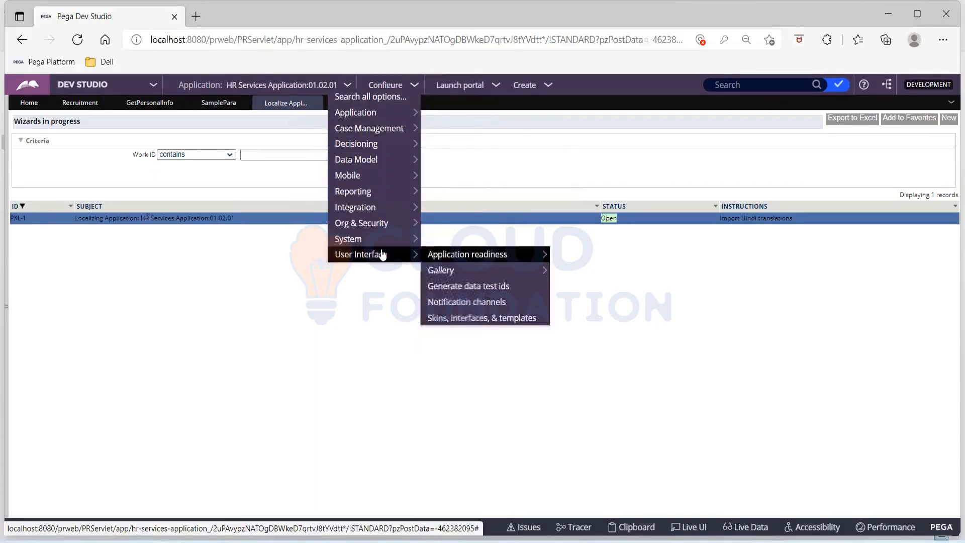
pyautogui.moveTo(436, 262)
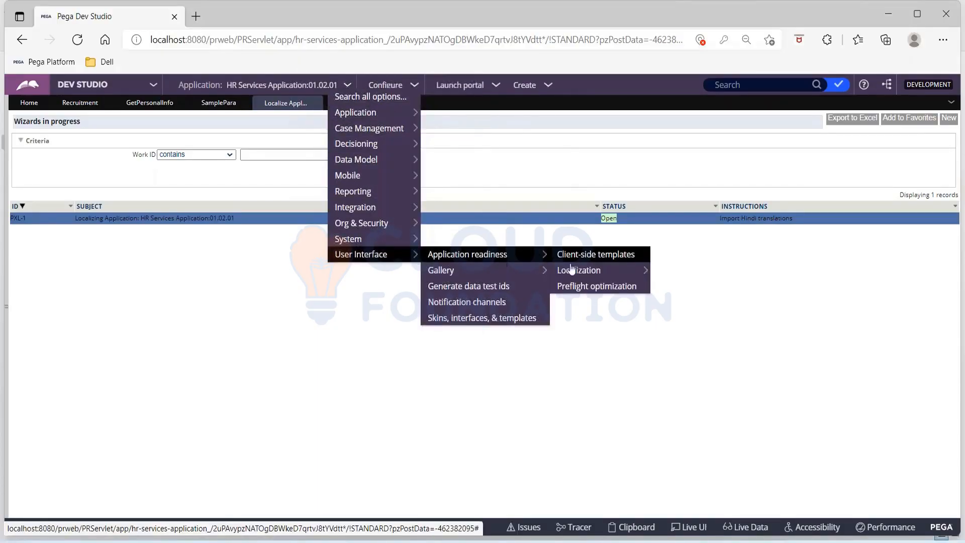
pyautogui.moveTo(572, 274)
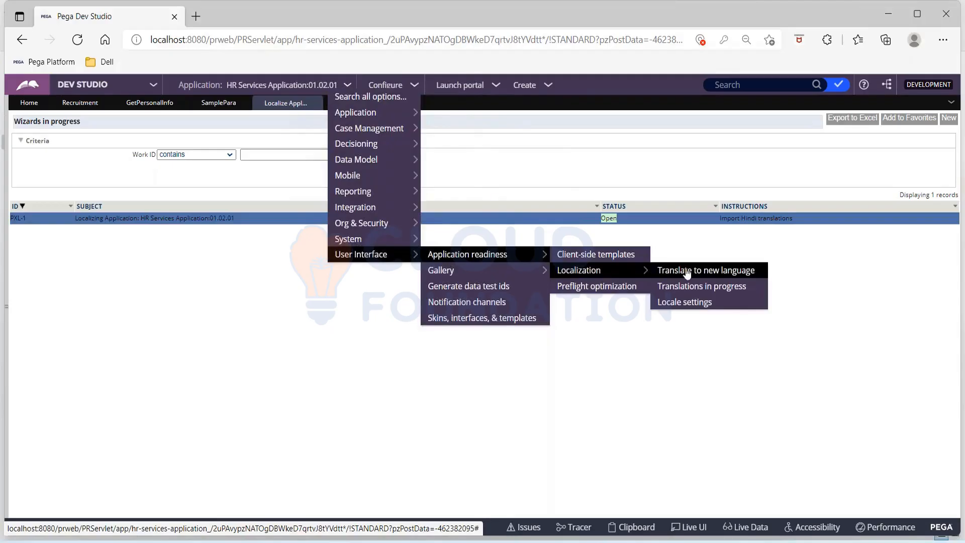
pyautogui.click(689, 302)
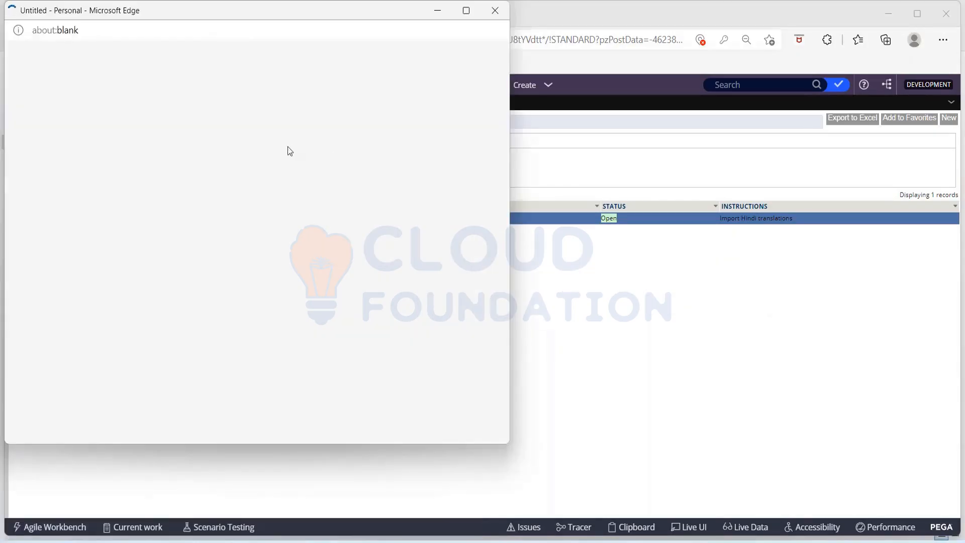
pyautogui.moveTo(268, 15); pyautogui.dragTo(342, 64)
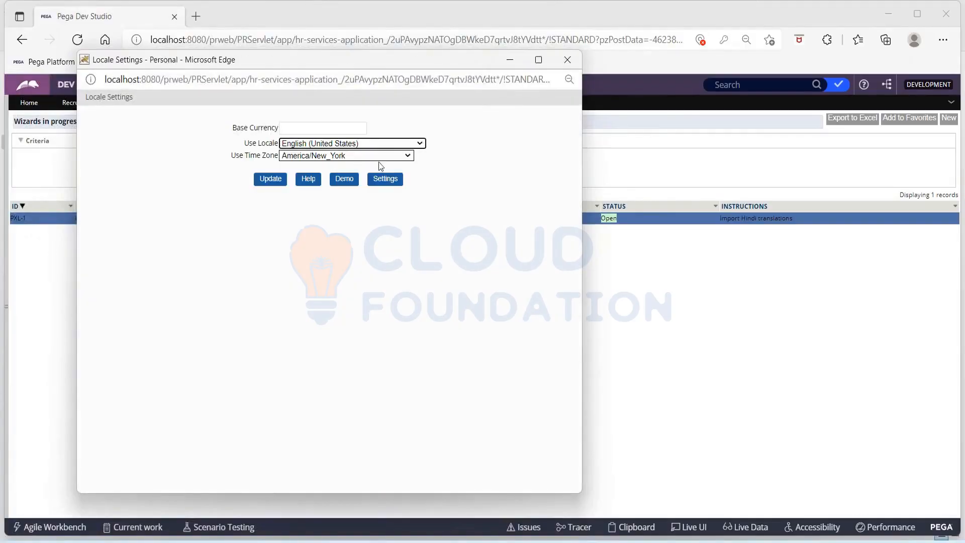
# Set Use Locale to Hindi and apply the update.
pyautogui.click(345, 145)
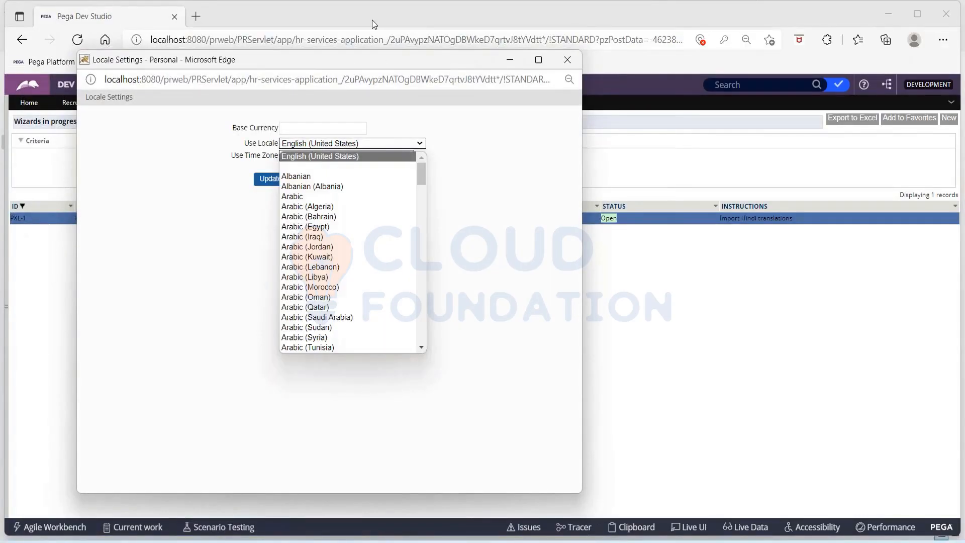
pyautogui.scroll(-6, 370, 215)
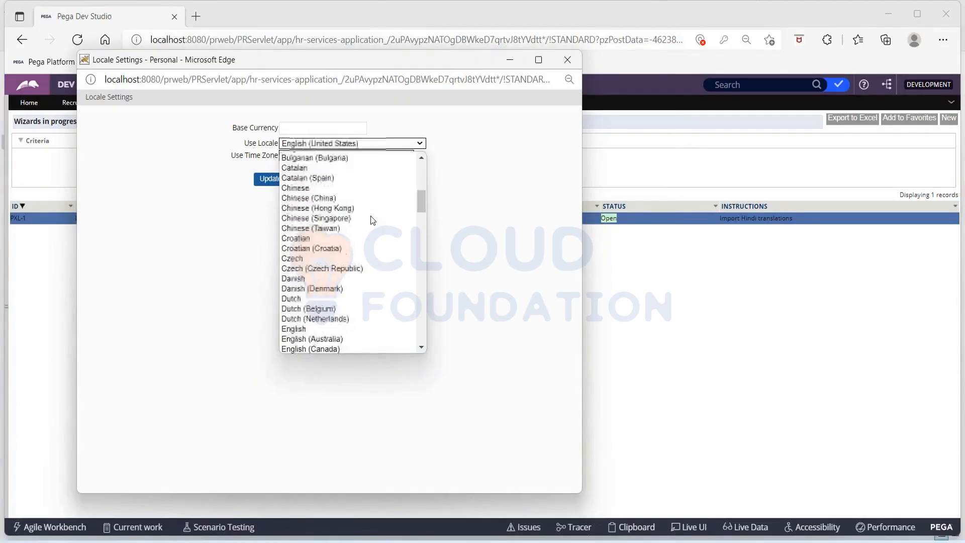
pyautogui.scroll(-8, 369, 216)
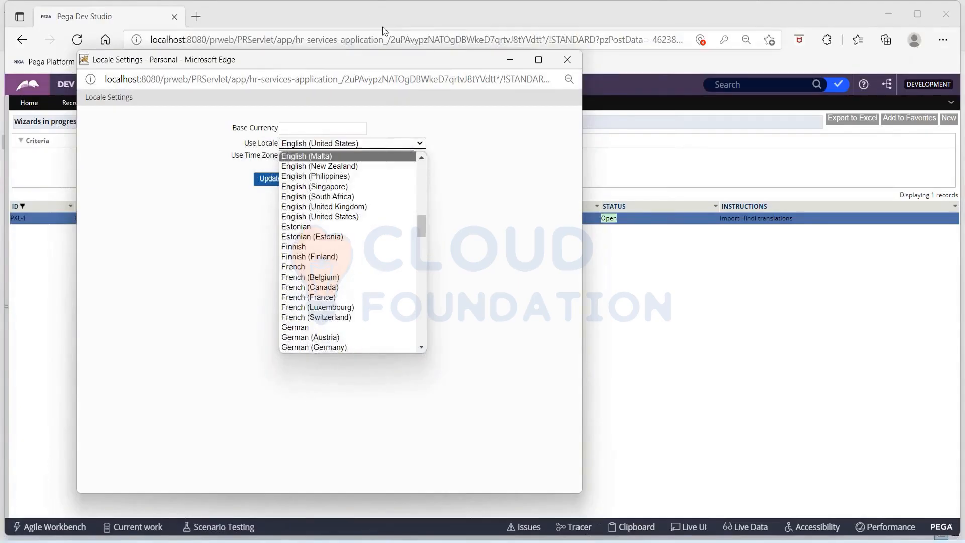
pyautogui.click(371, 9)
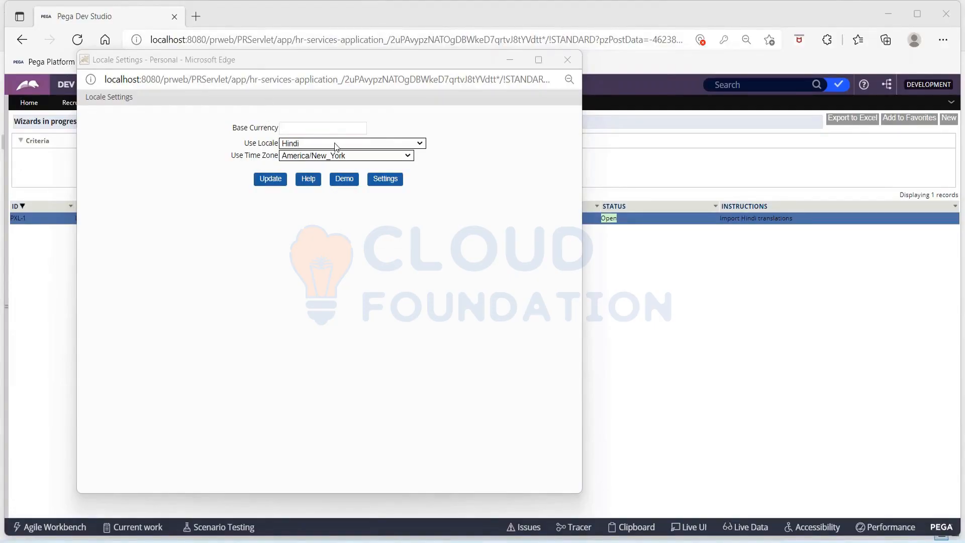
pyautogui.click(269, 183)
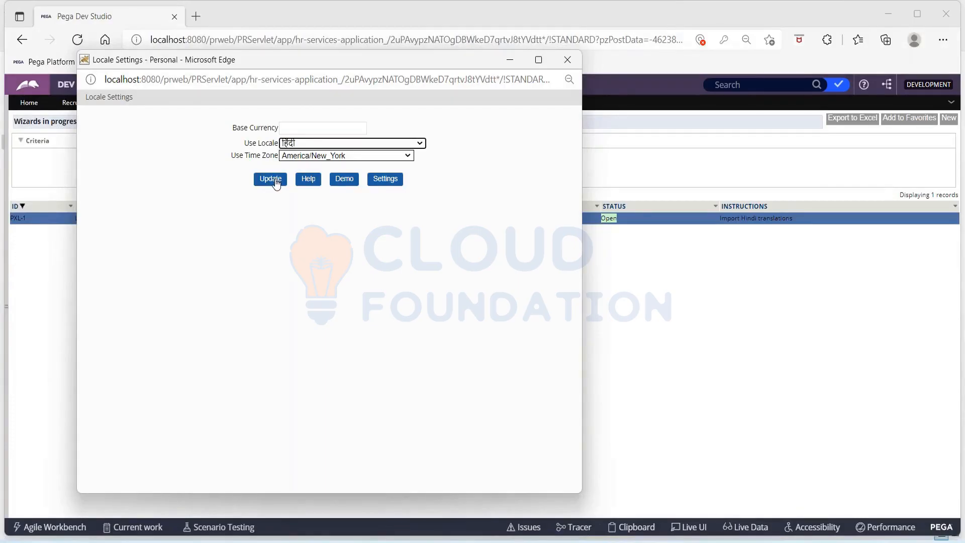
pyautogui.click(276, 184)
# Start a new भर्ती Recruitment case from Create > New.
pyautogui.click(509, 60)
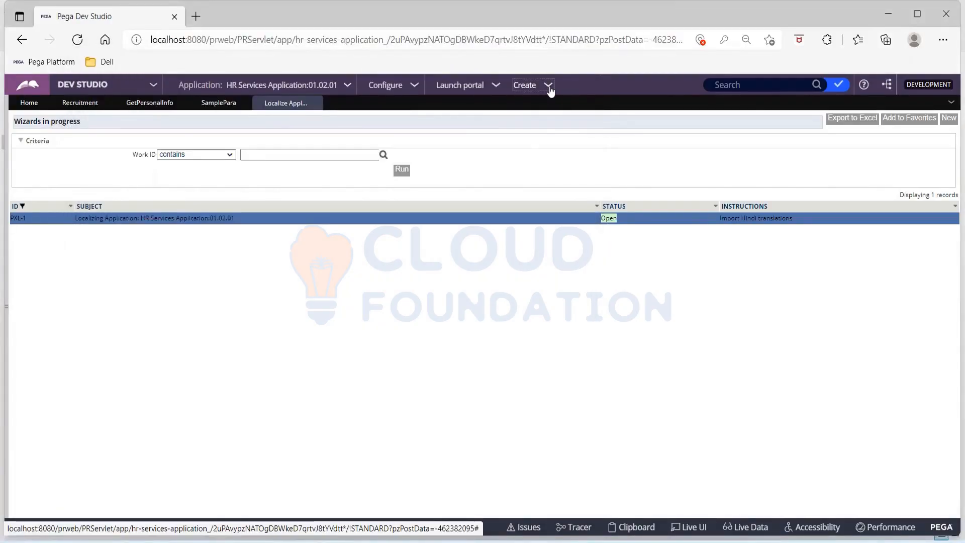
pyautogui.click(550, 90)
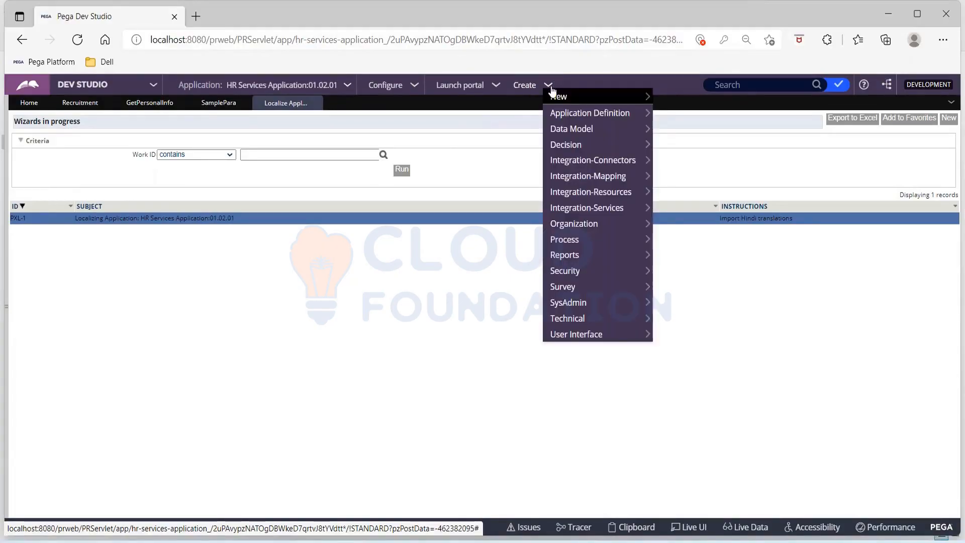
pyautogui.moveTo(570, 103)
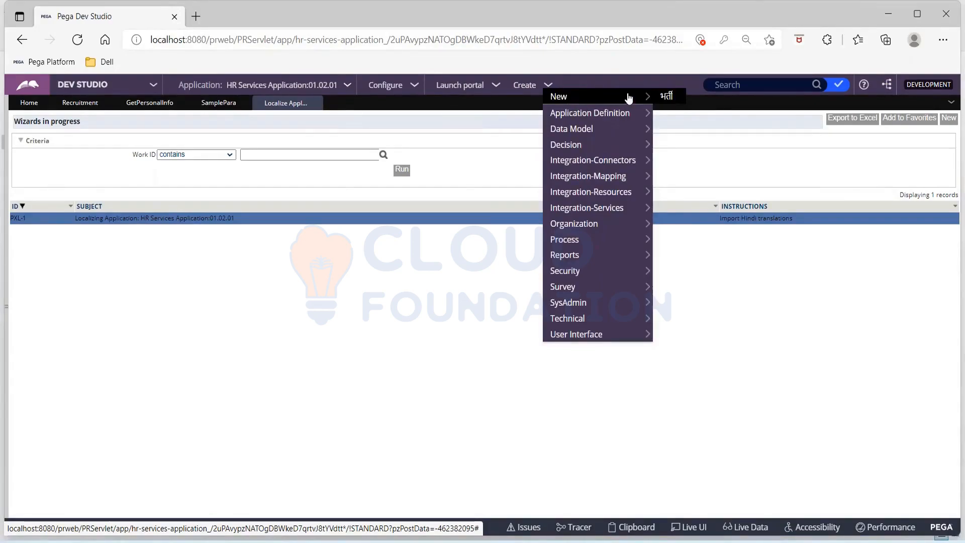
pyautogui.click(672, 99)
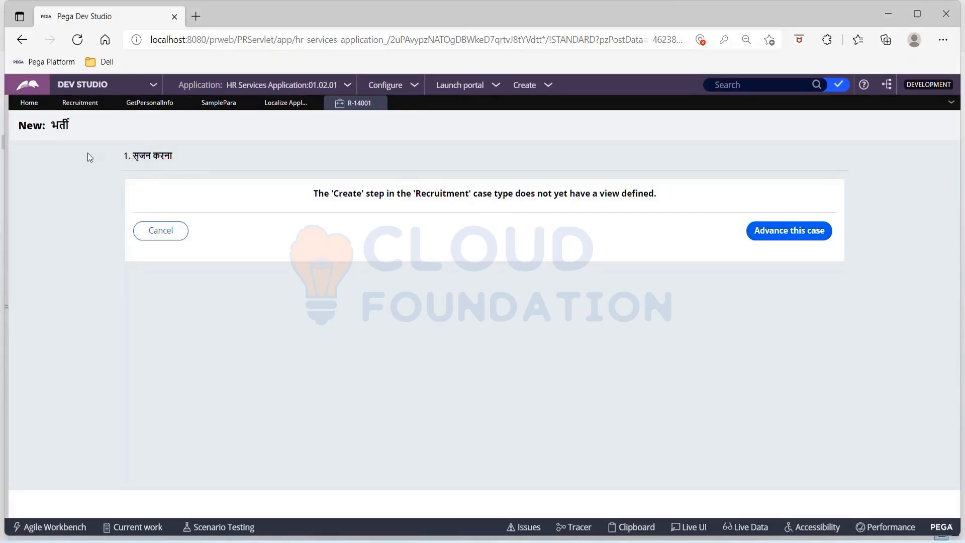
# Advance the भर्ती case past its सृजन करना Create step.
pyautogui.moveTo(52, 123); pyautogui.dragTo(72, 124)
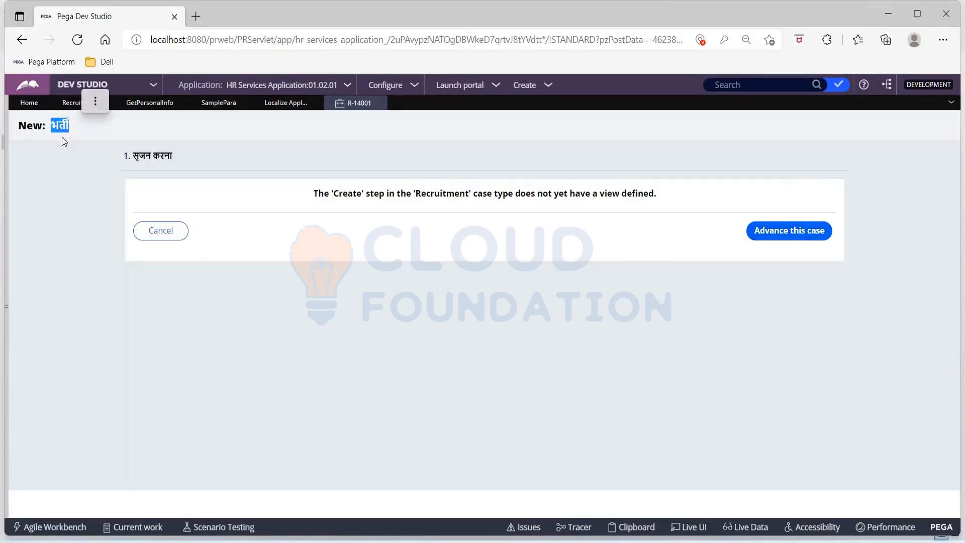
pyautogui.click(559, 354)
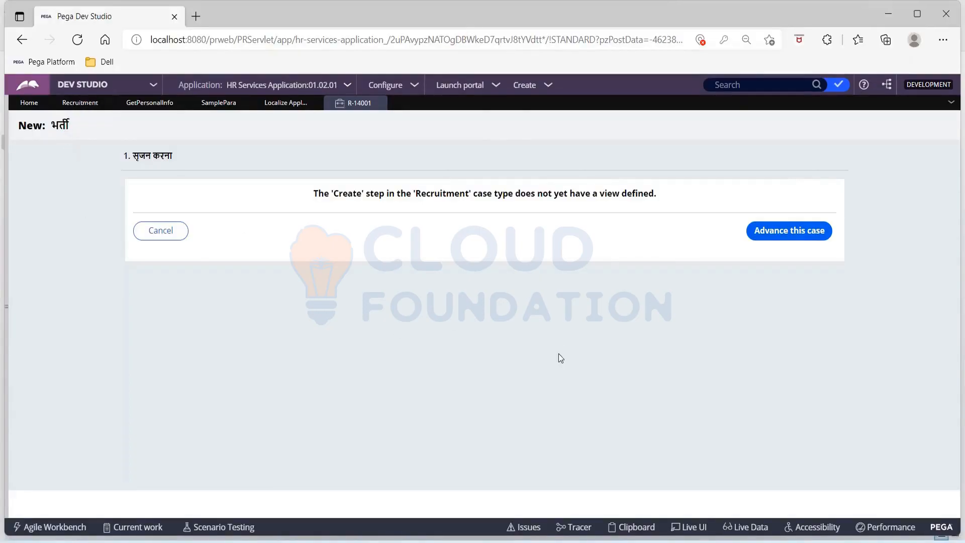
pyautogui.click(780, 235)
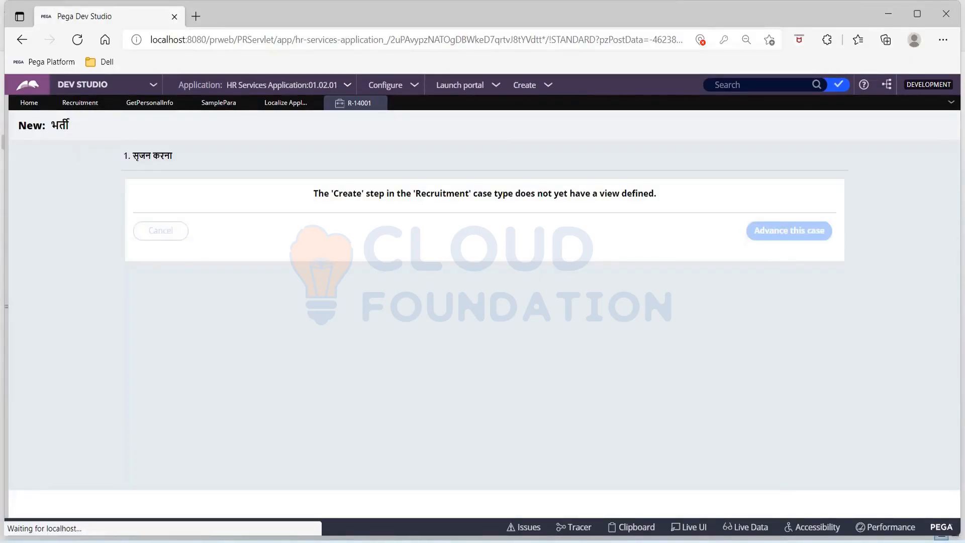
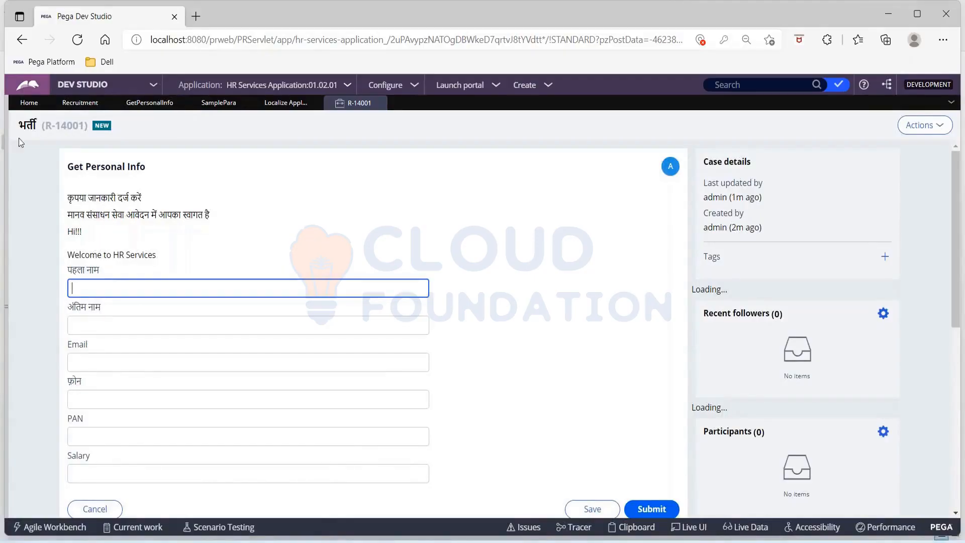
# Highlight the Hindi title, instruction and welcome lines, then the untranslated Welcome to HR Services line.
pyautogui.moveTo(18, 122); pyautogui.dragTo(52, 125)
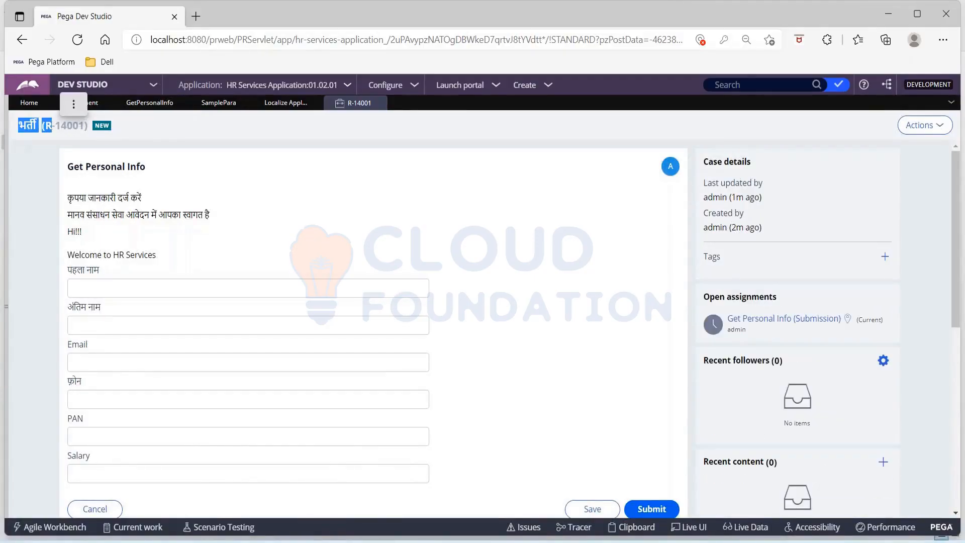
pyautogui.click(33, 205)
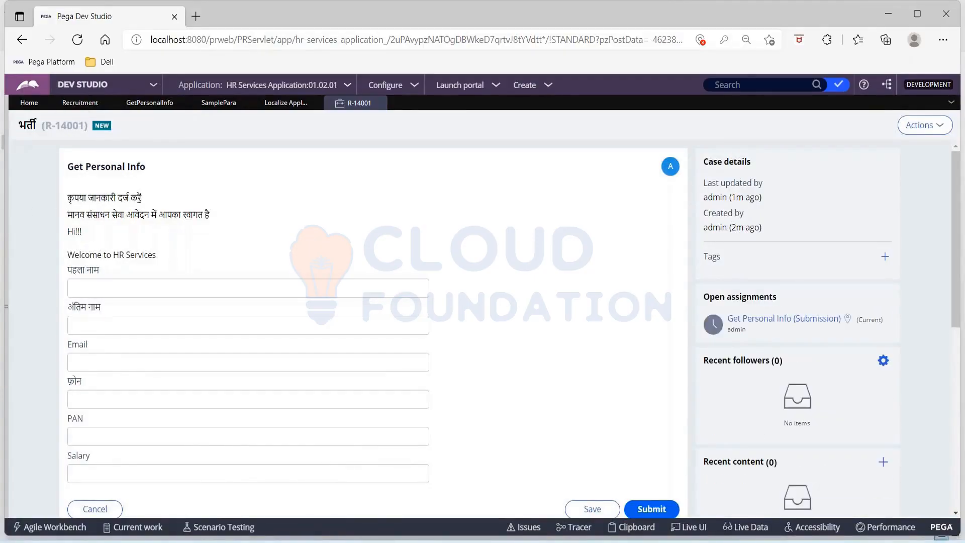
pyautogui.moveTo(152, 196); pyautogui.dragTo(59, 197)
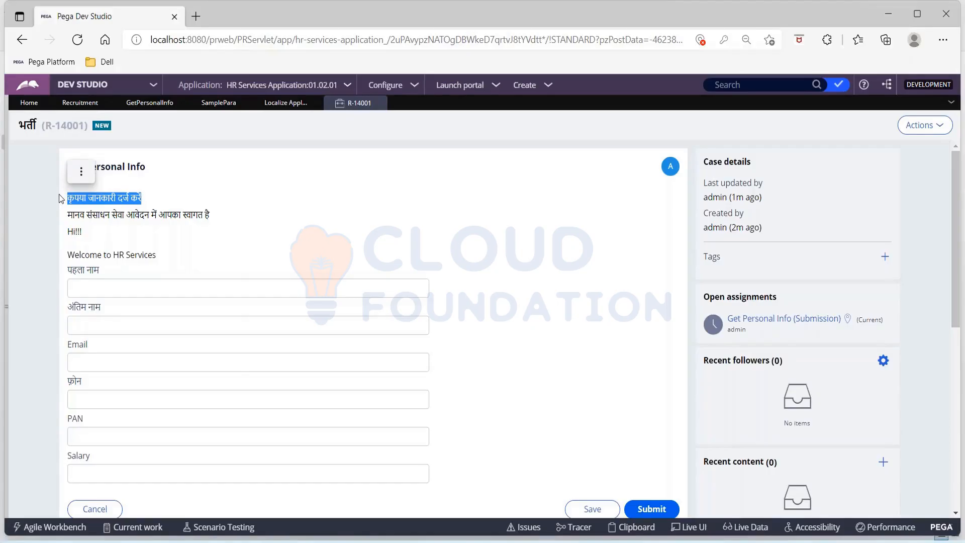
pyautogui.click(41, 242)
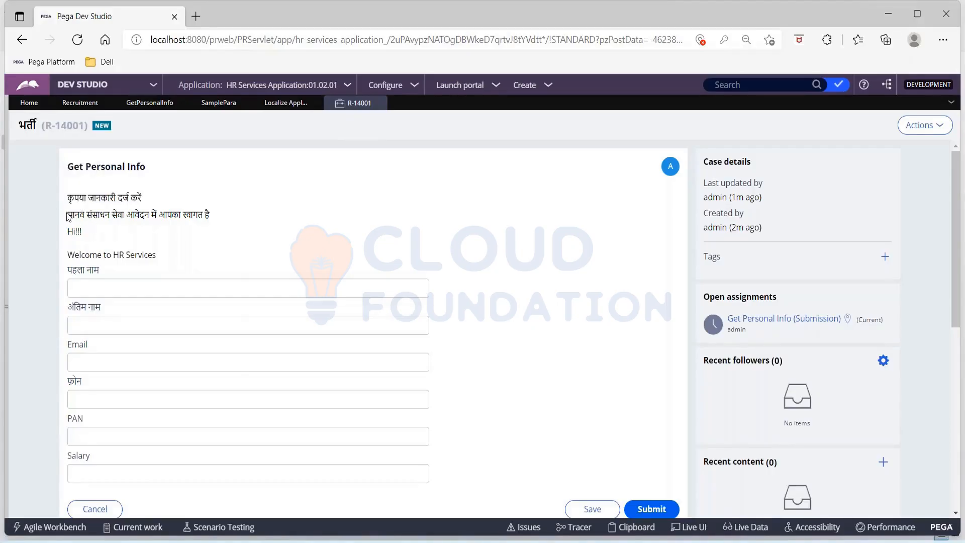
pyautogui.moveTo(69, 217); pyautogui.dragTo(222, 214)
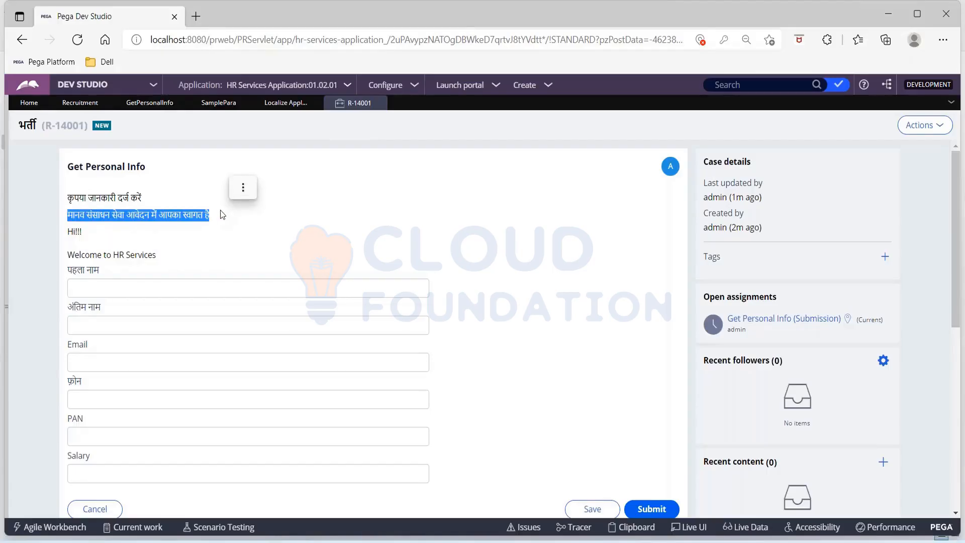
pyautogui.click(25, 254)
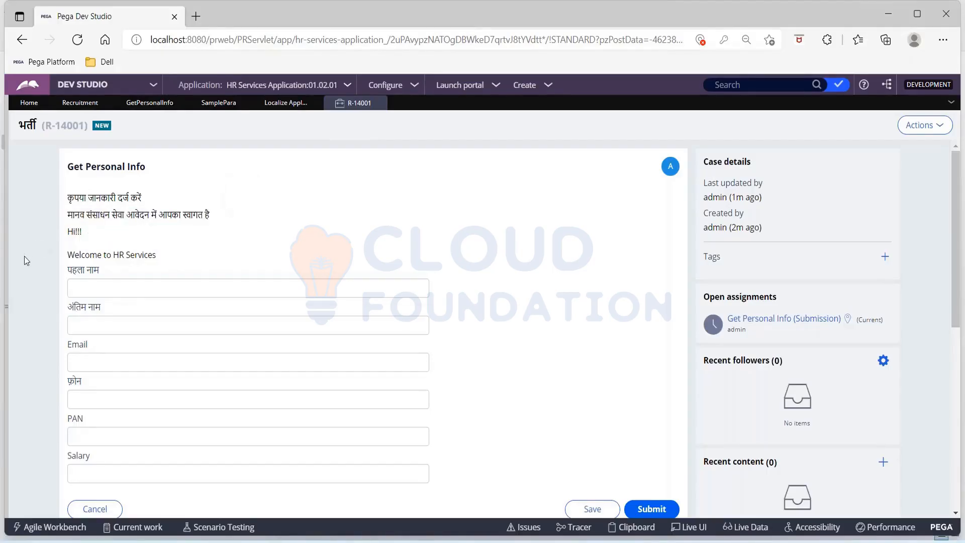
pyautogui.scroll(-3, 24, 255)
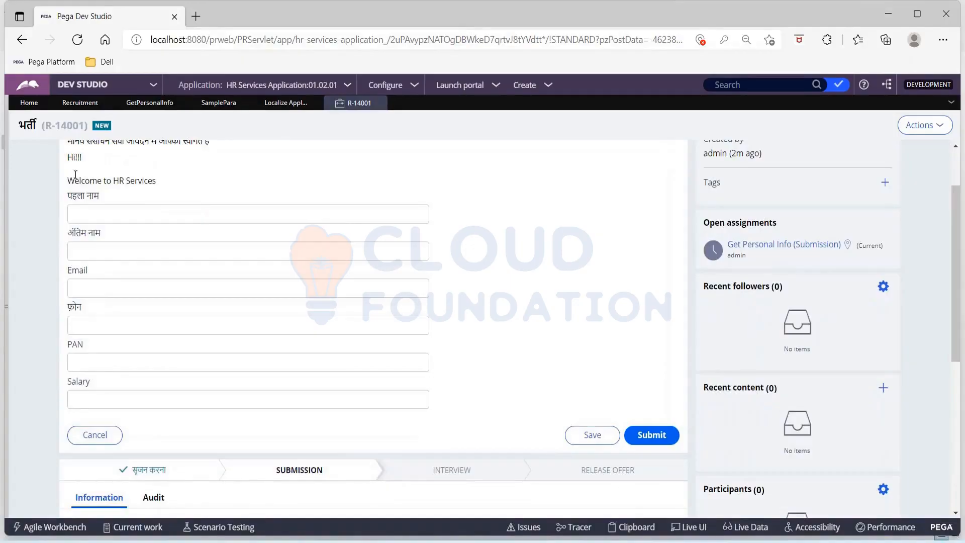
pyautogui.moveTo(68, 182); pyautogui.dragTo(177, 181)
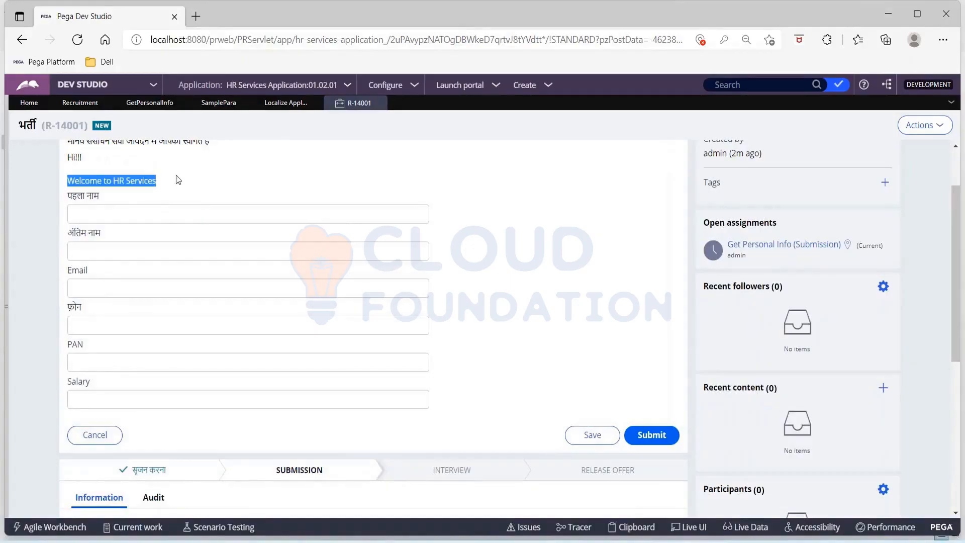
pyautogui.click(23, 240)
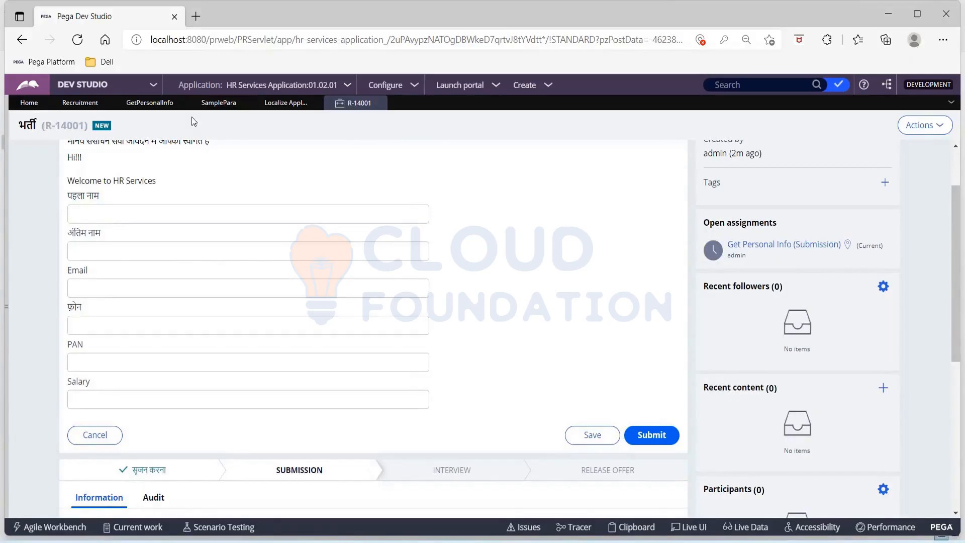
# View the Sample Para paragraph rule, return to the R-14001 case, and show the Downloads windows.
pyautogui.click(216, 103)
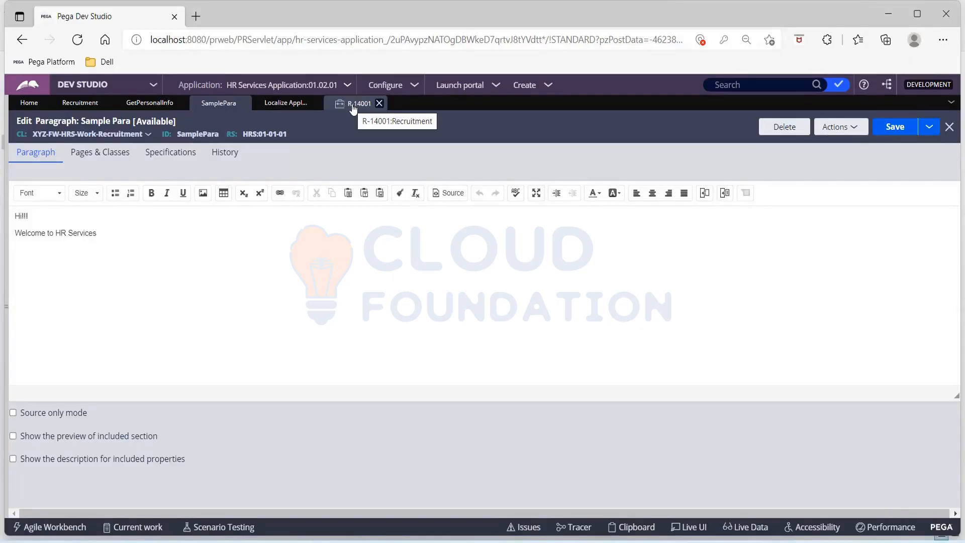
pyautogui.moveTo(661, 538)
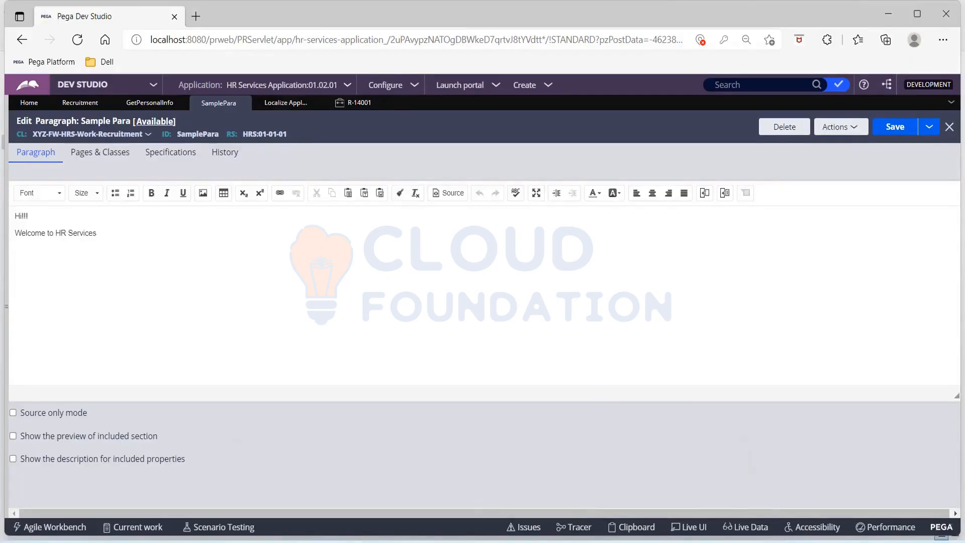
pyautogui.click(358, 103)
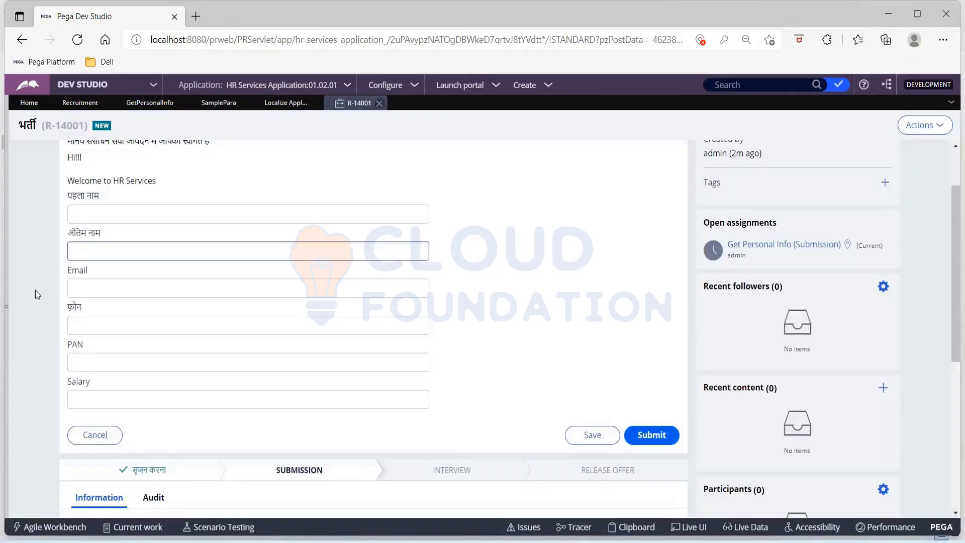
pyautogui.scroll(2, 41, 272)
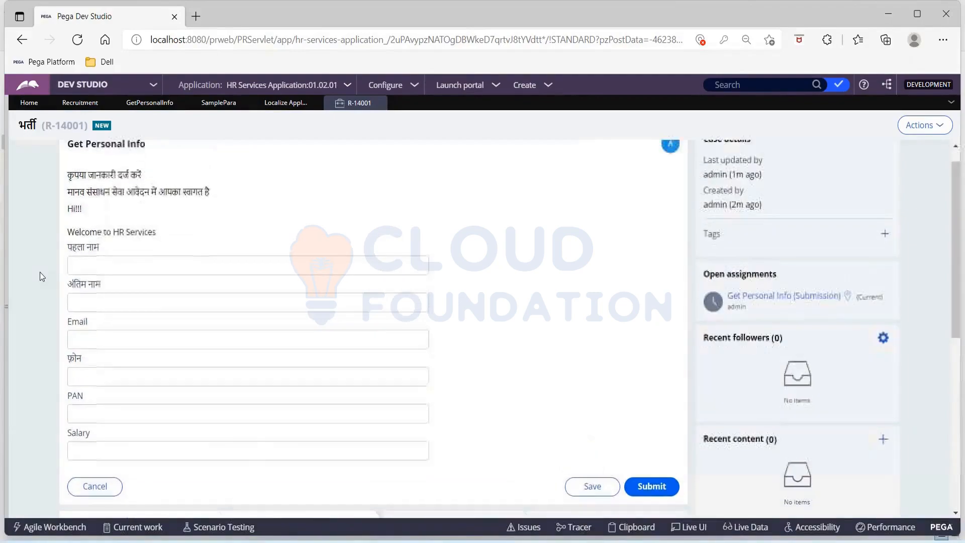
pyautogui.scroll(-1, 40, 273)
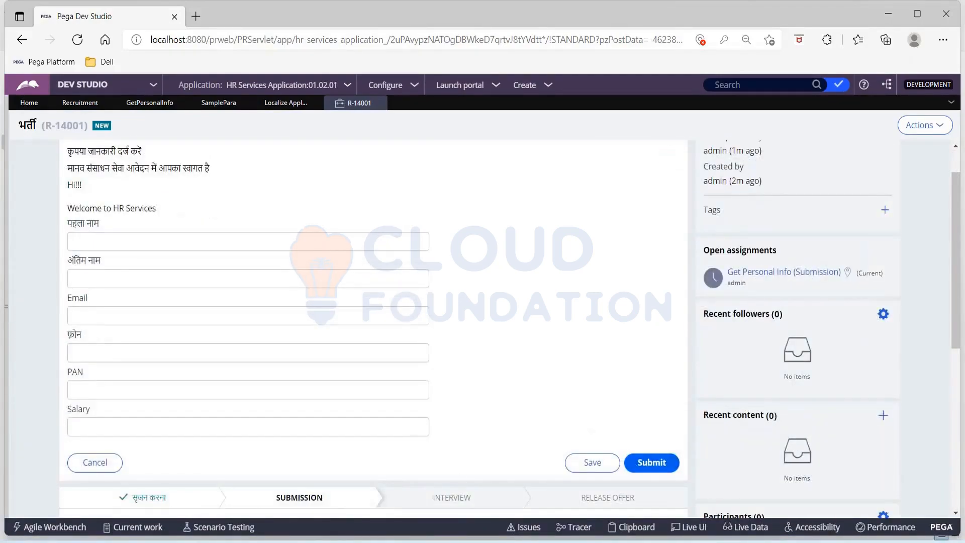
pyautogui.click(442, 542)
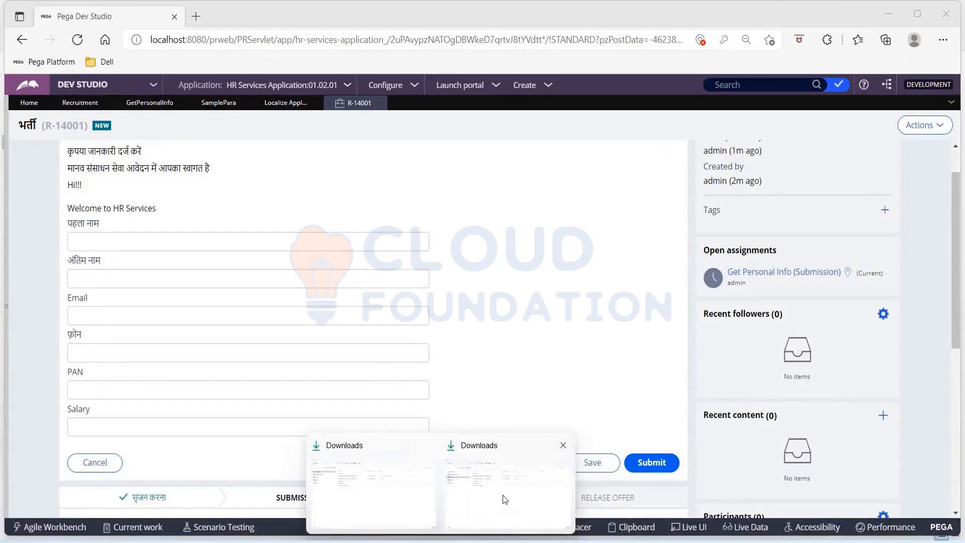
# Open Translation.htm from Translation_Hindi > TranslationFiles > 481221828 to view its Hindi text.
pyautogui.click(505, 499)
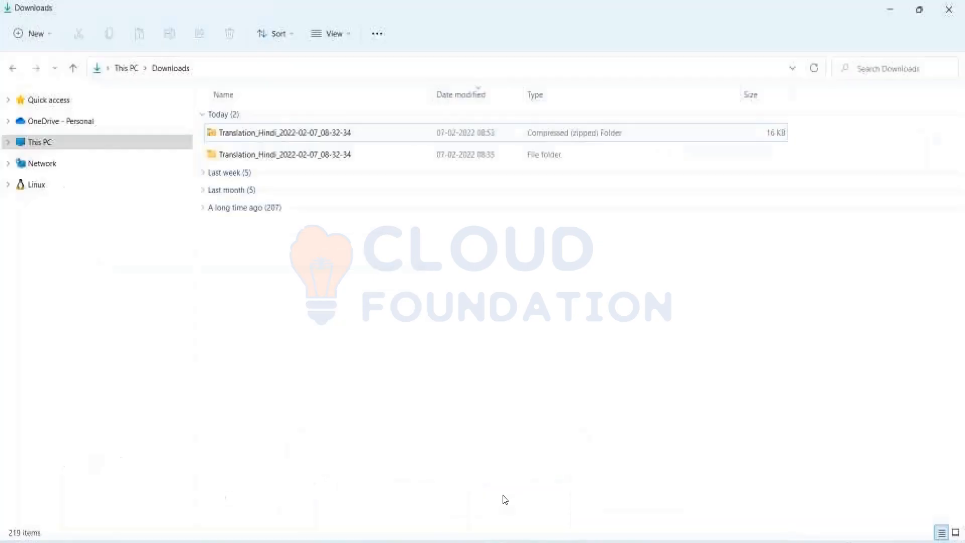
pyautogui.doubleClick(291, 162)
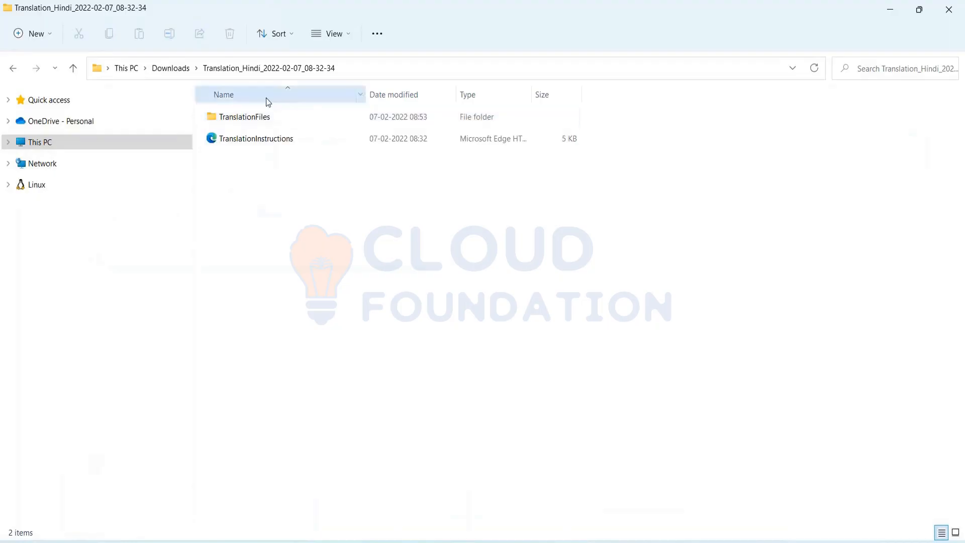
pyautogui.doubleClick(246, 117)
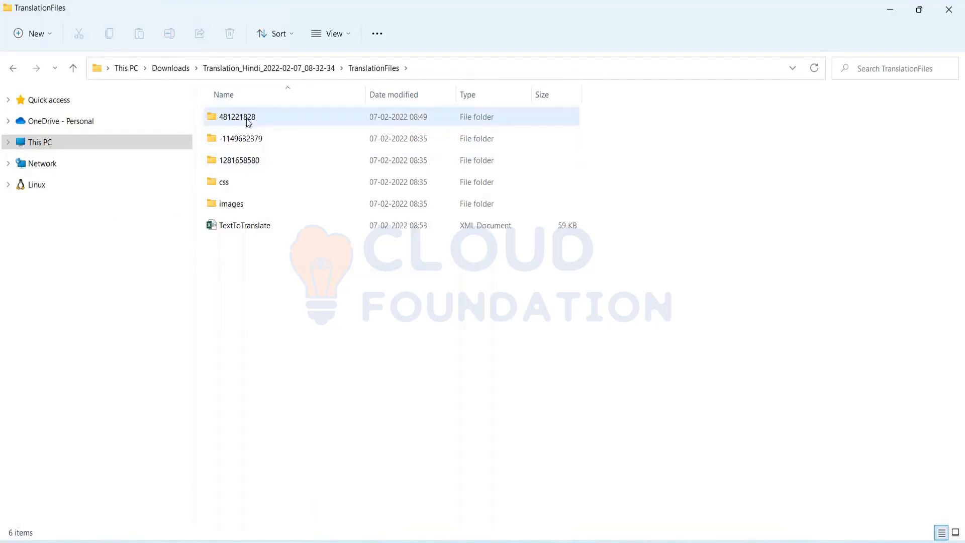
pyautogui.click(249, 122)
pyautogui.doubleClick(248, 122)
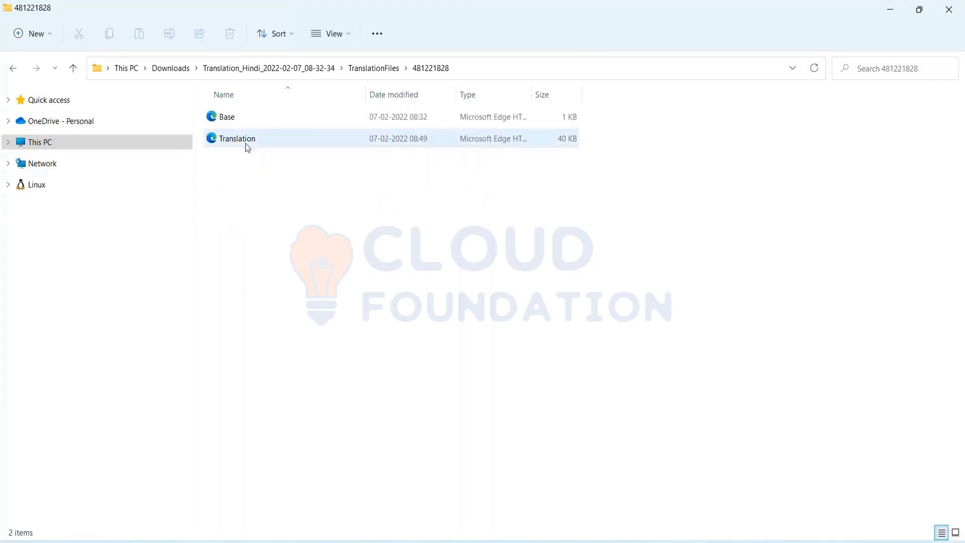
pyautogui.click(244, 142)
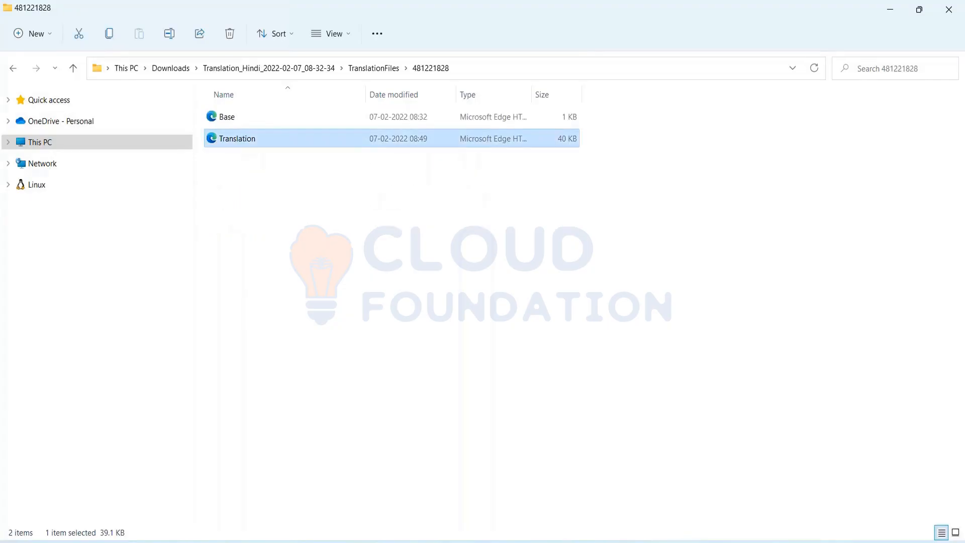
pyautogui.doubleClick(244, 138)
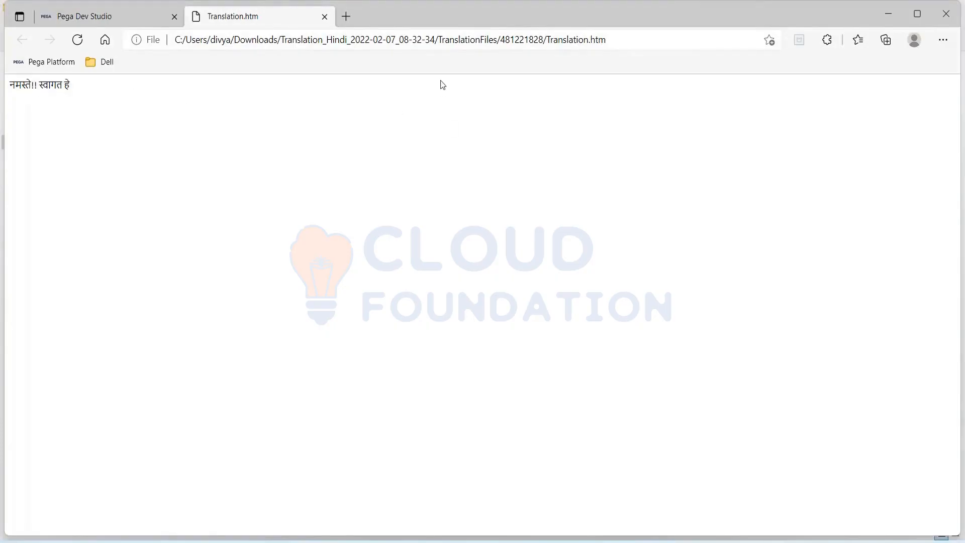
# Switch back to the Pega Dev Studio R-14001 case form with Alt+Tab.
pyautogui.hotkey('alt', 'Tab')
pyautogui.hotkey('alt', 'Tab')
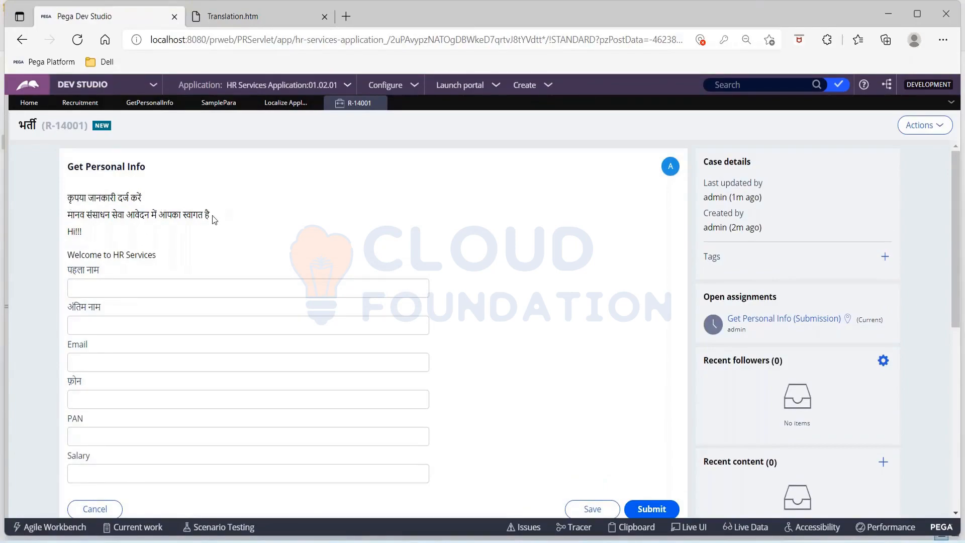
# Review the Get Personal Info form and submit it.
pyautogui.scroll(-2, 213, 215)
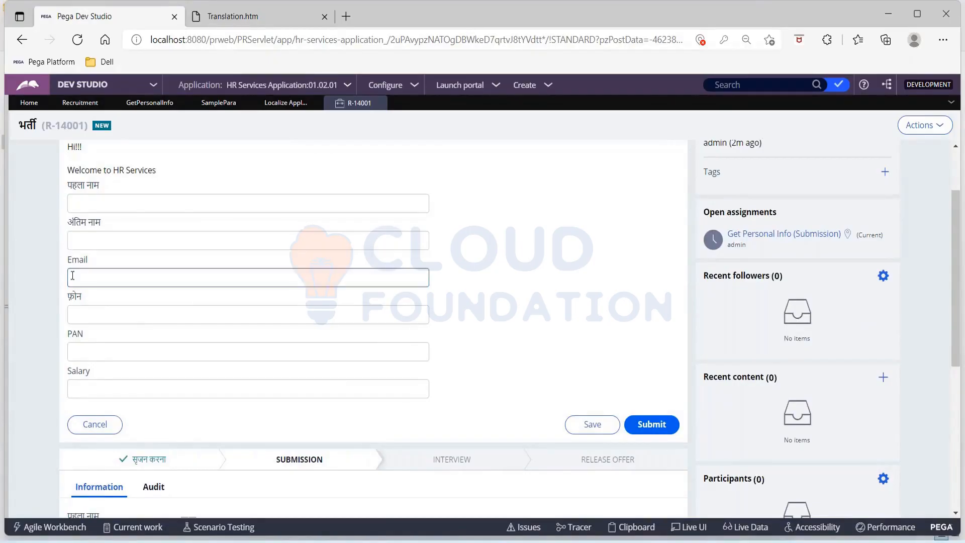
pyautogui.scroll(-2, 492, 284)
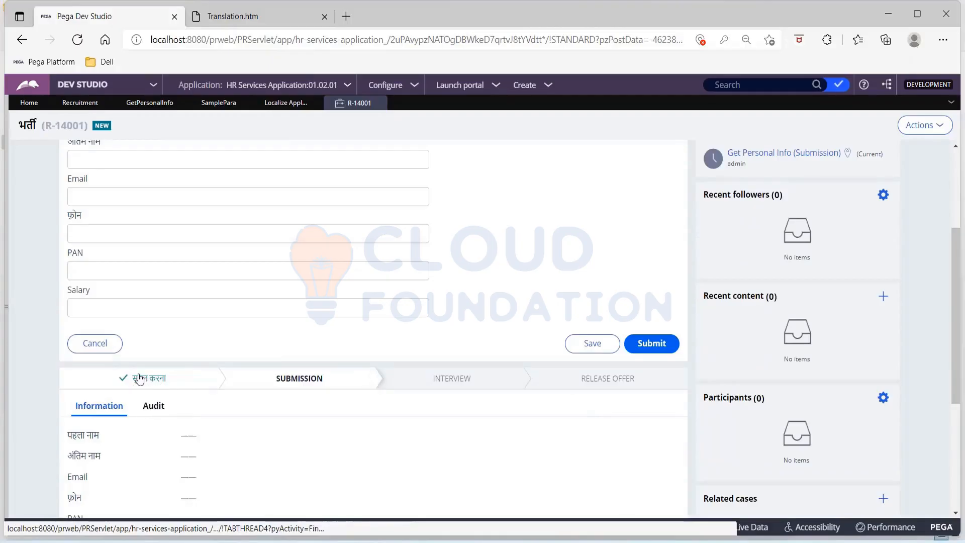
pyautogui.scroll(-3, 263, 390)
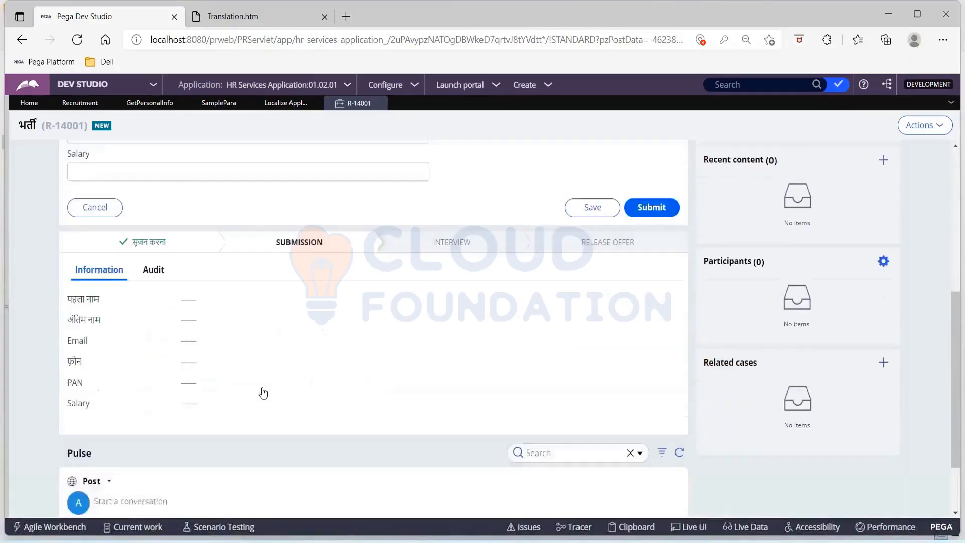
pyautogui.scroll(4, 263, 391)
pyautogui.scroll(3, 263, 391)
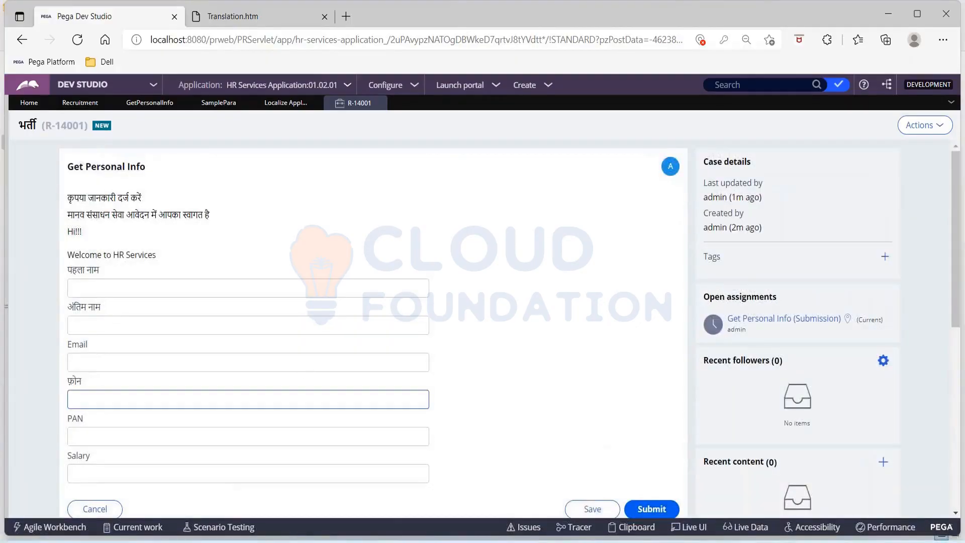
pyautogui.click(646, 508)
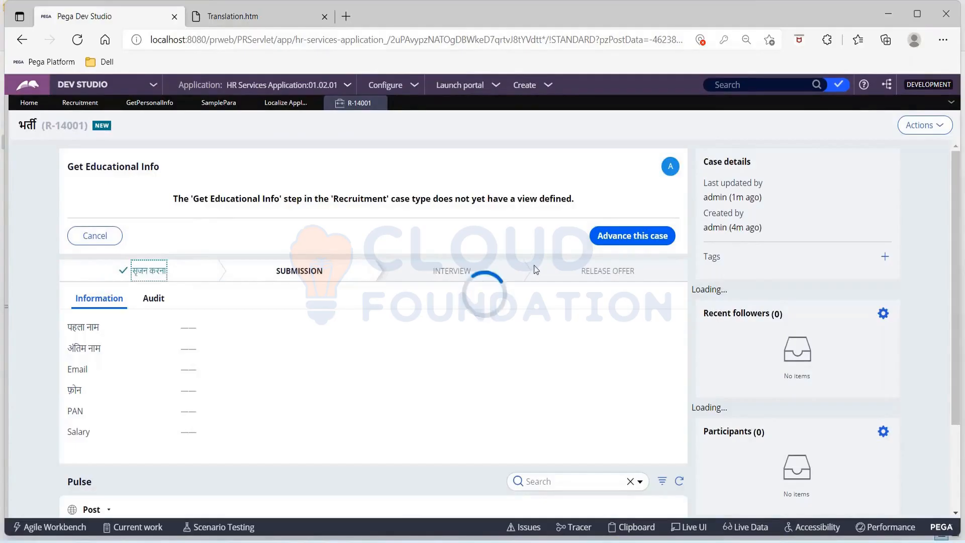
# Advance the case past Get Educational Info, Get Experience Info, Written Test and Collect Feedback.
pyautogui.click(614, 237)
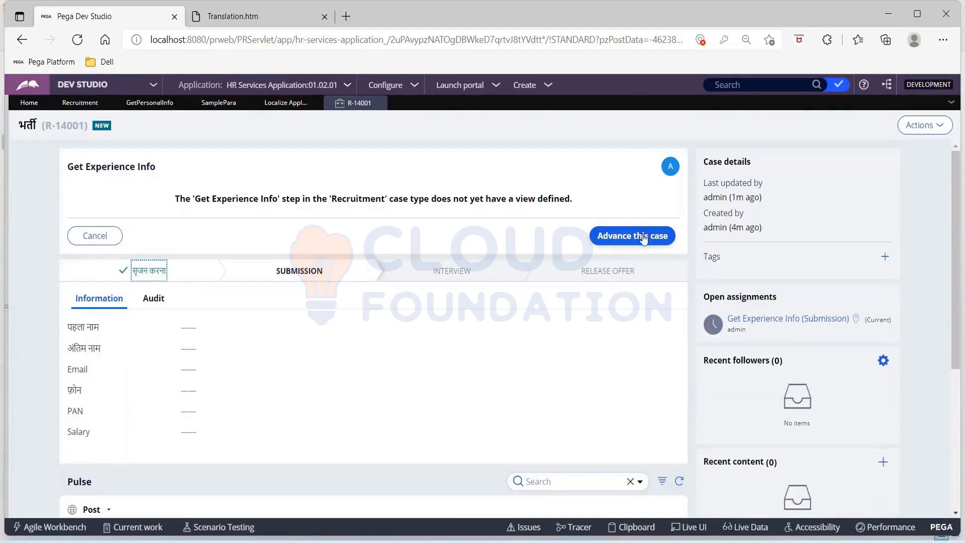
pyautogui.click(643, 238)
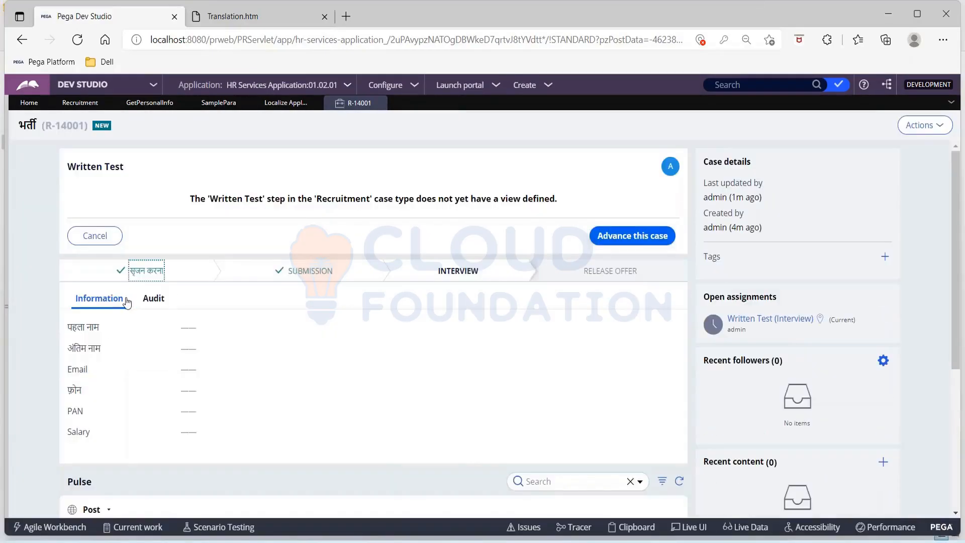
pyautogui.click(656, 235)
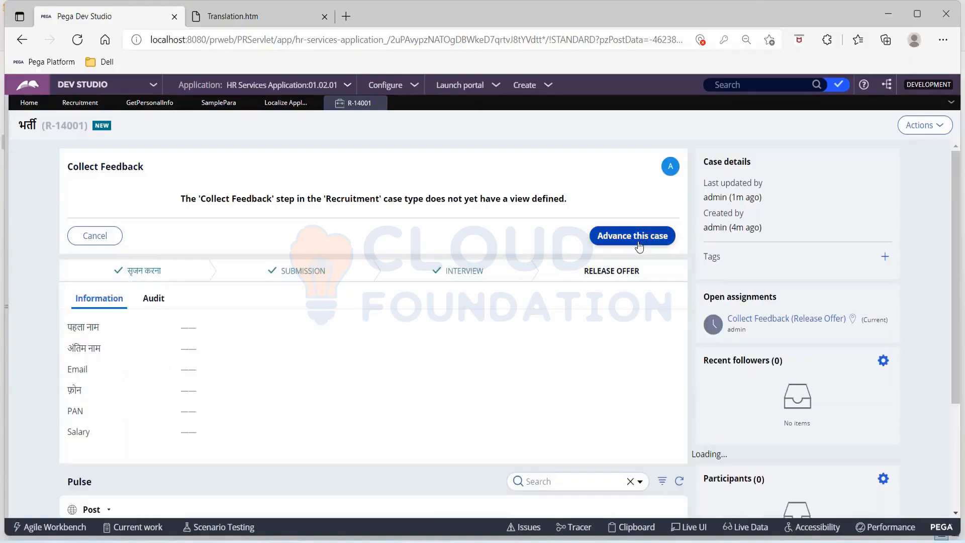
pyautogui.click(638, 245)
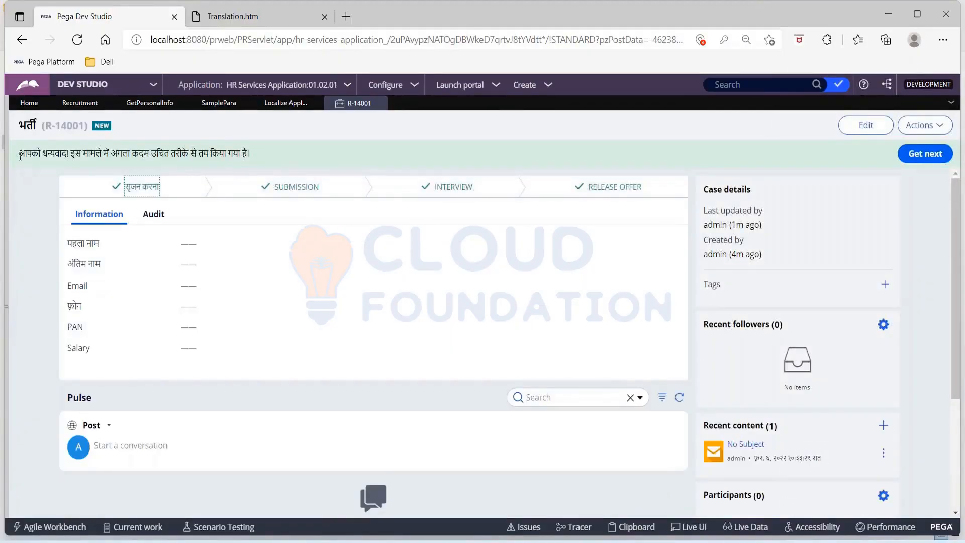
# Glance at the translated Hindi page, then open the Recruitment case type workflow from case R-14001.
pyautogui.moveTo(20, 155); pyautogui.dragTo(251, 137)
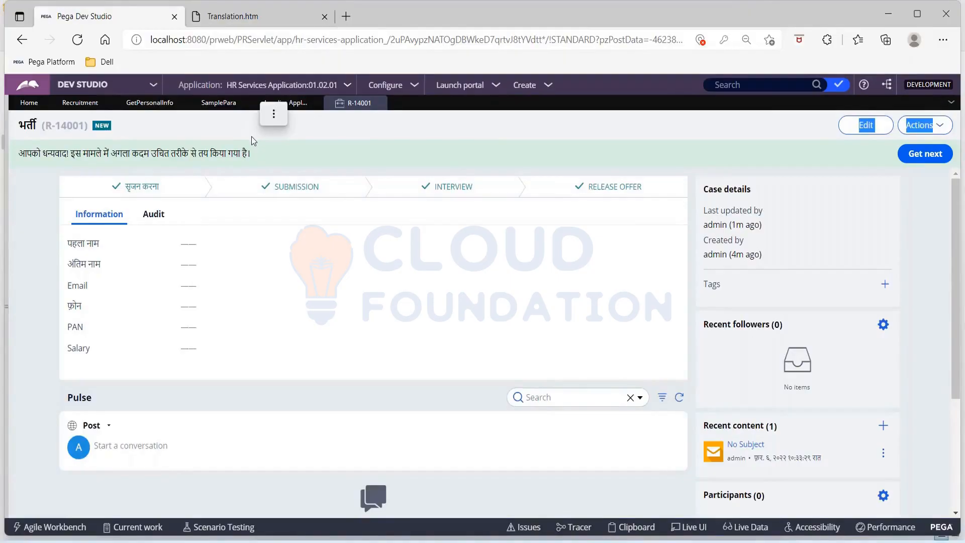
pyautogui.click(246, 17)
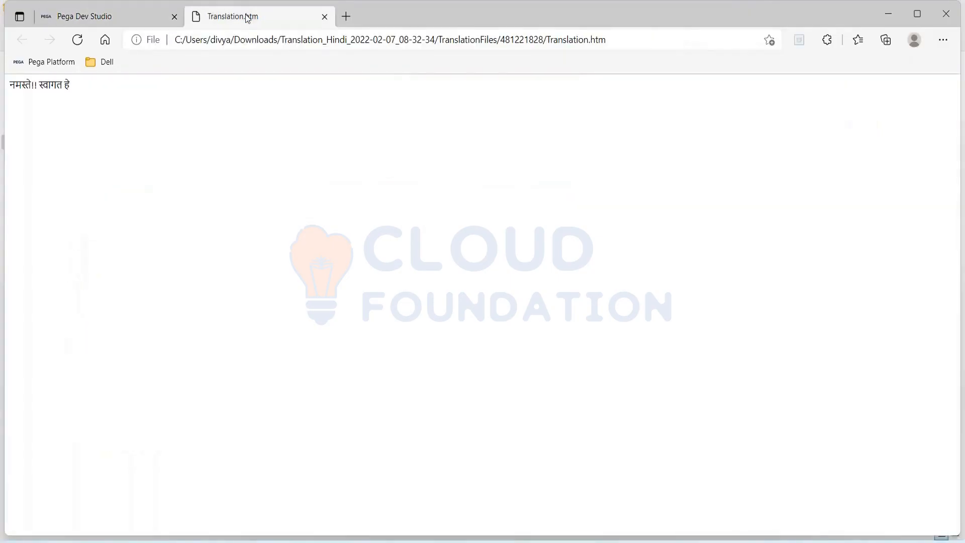
pyautogui.click(130, 16)
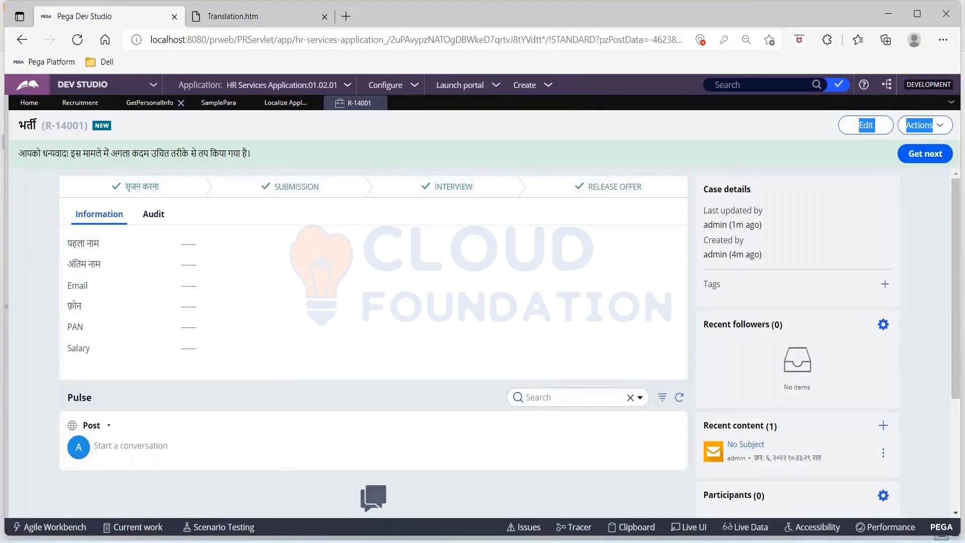
pyautogui.click(80, 102)
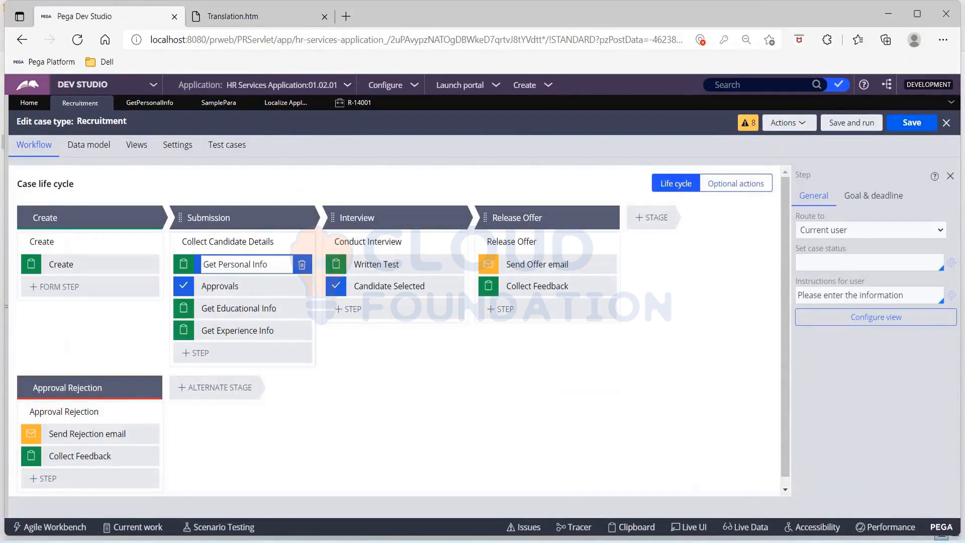
# Return to the Translation.htm tab and bring up the File Explorer windows.
pyautogui.moveTo(662, 540)
pyautogui.moveTo(653, 459)
pyautogui.click(252, 23)
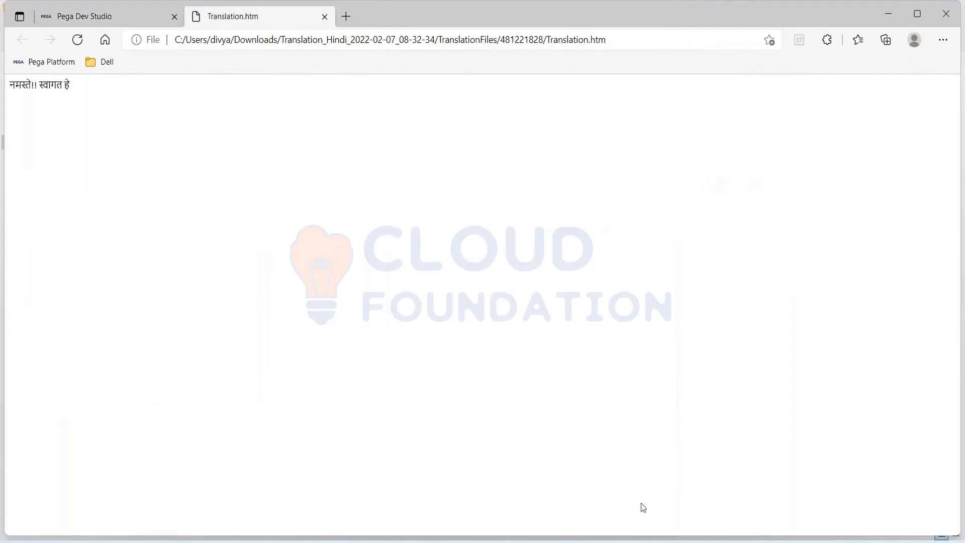
pyautogui.click(441, 540)
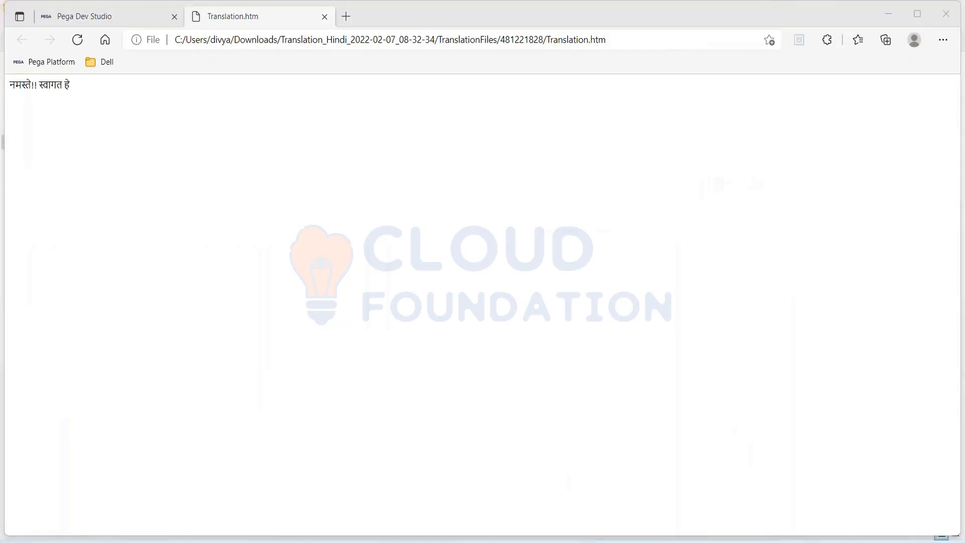
# Open TextToTranslate from Translation_Hindi > TranslationFiles, then close its XML view in Edge.
pyautogui.click(462, 495)
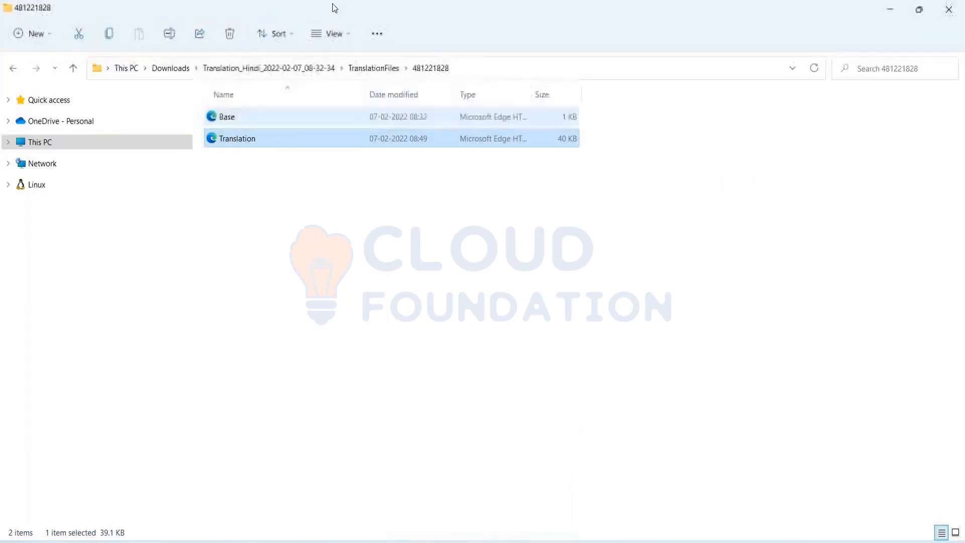
pyautogui.click(247, 75)
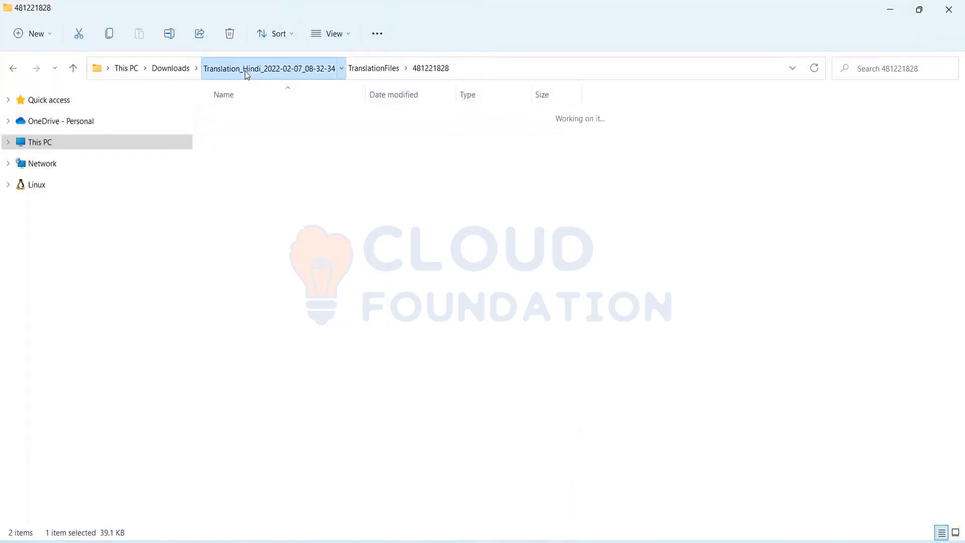
pyautogui.click(184, 67)
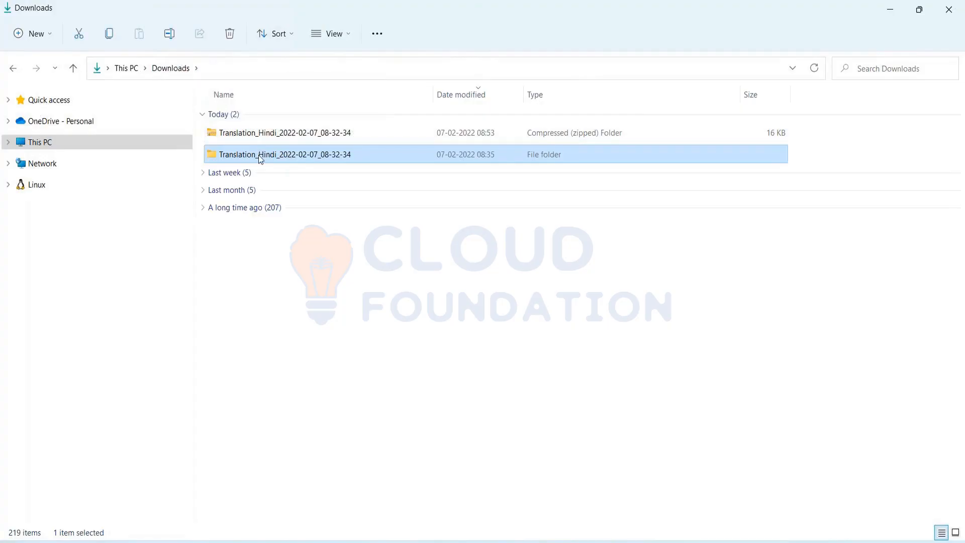
pyautogui.doubleClick(258, 155)
pyautogui.doubleClick(246, 117)
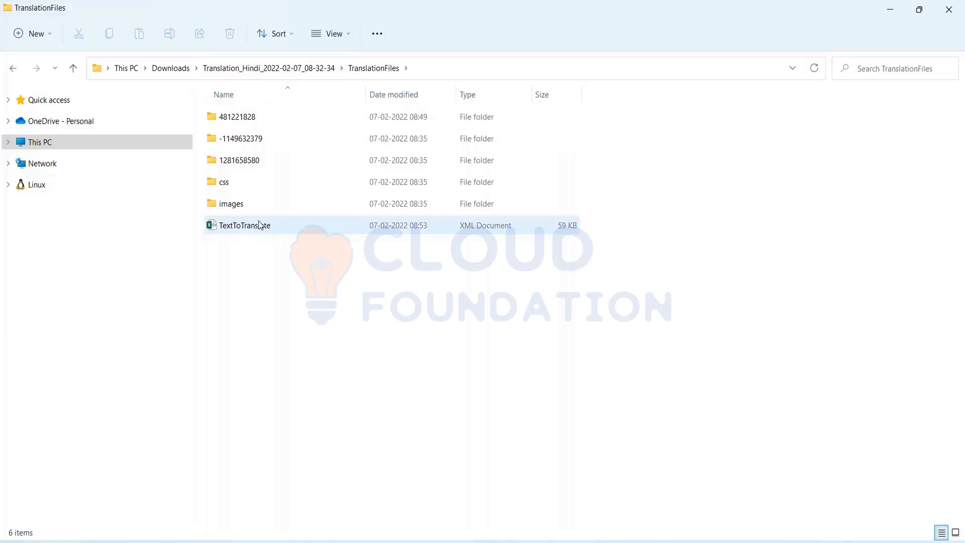
pyautogui.click(260, 225)
pyautogui.doubleClick(260, 225)
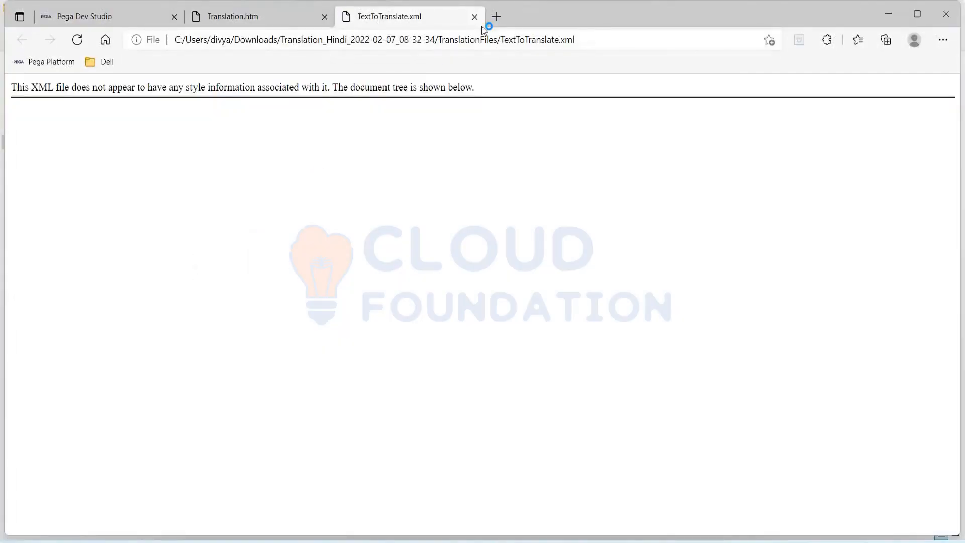
pyautogui.click(475, 16)
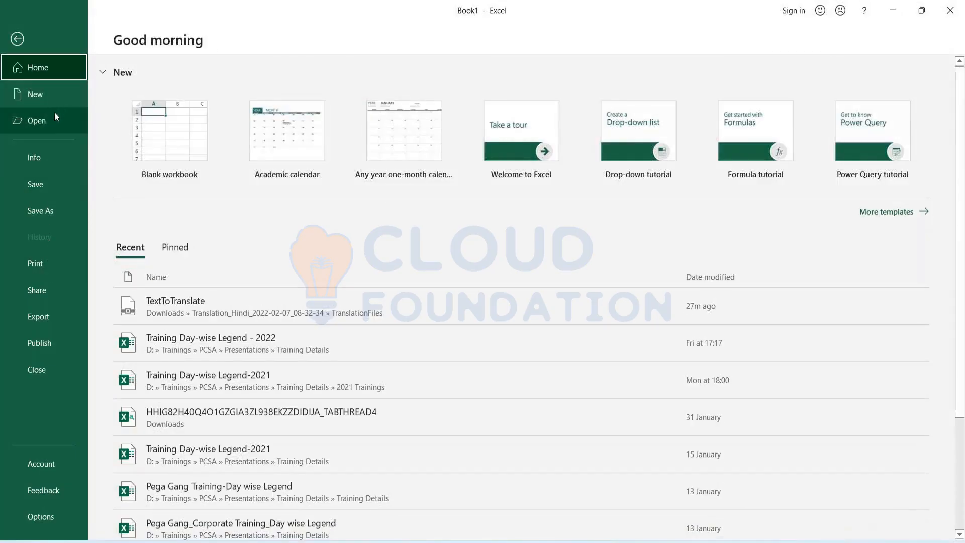
# Open TextToTranslate from Excel's recent files and follow the SamplePara External Translation link in B113.
pyautogui.click(53, 117)
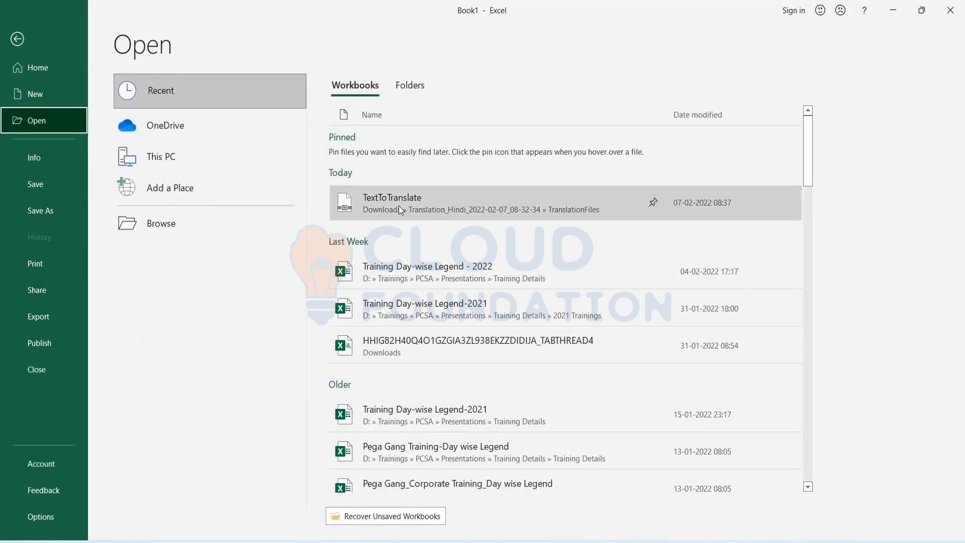
pyautogui.click(399, 206)
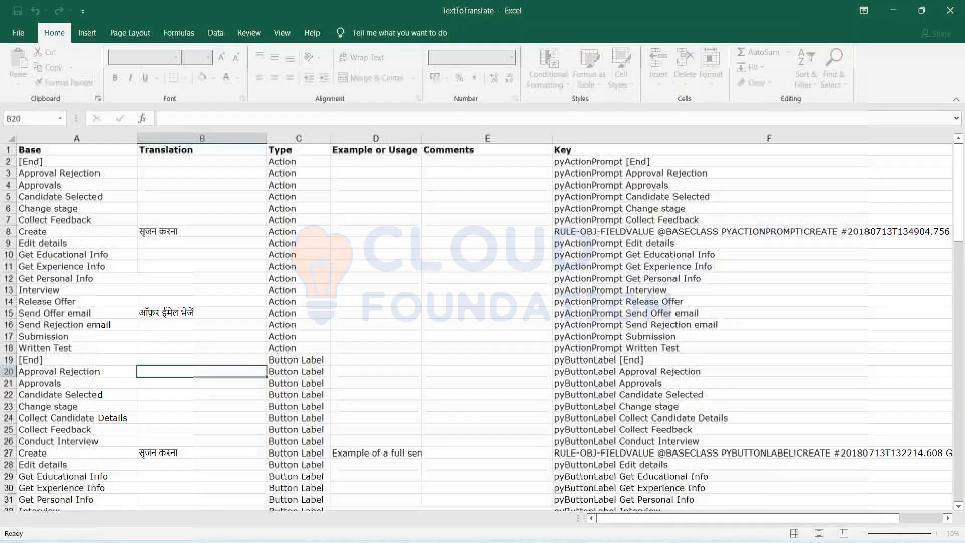
pyautogui.scroll(-5, 220, 357)
pyautogui.scroll(-15, 220, 356)
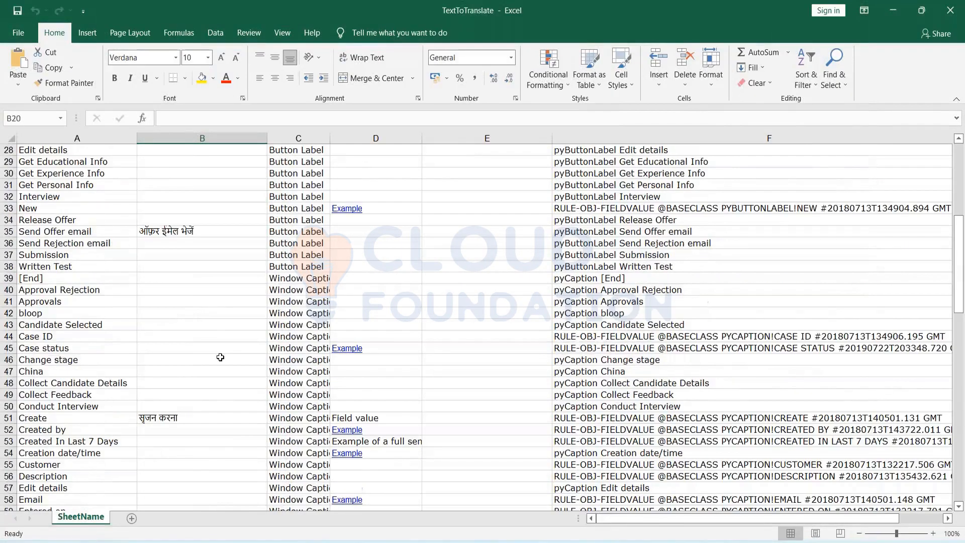
pyautogui.scroll(-13, 220, 356)
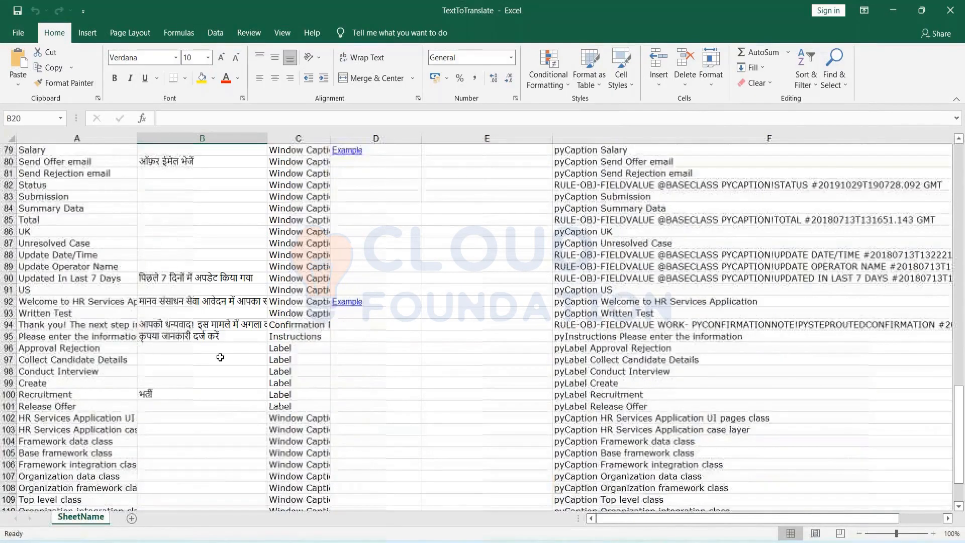
pyautogui.click(167, 304)
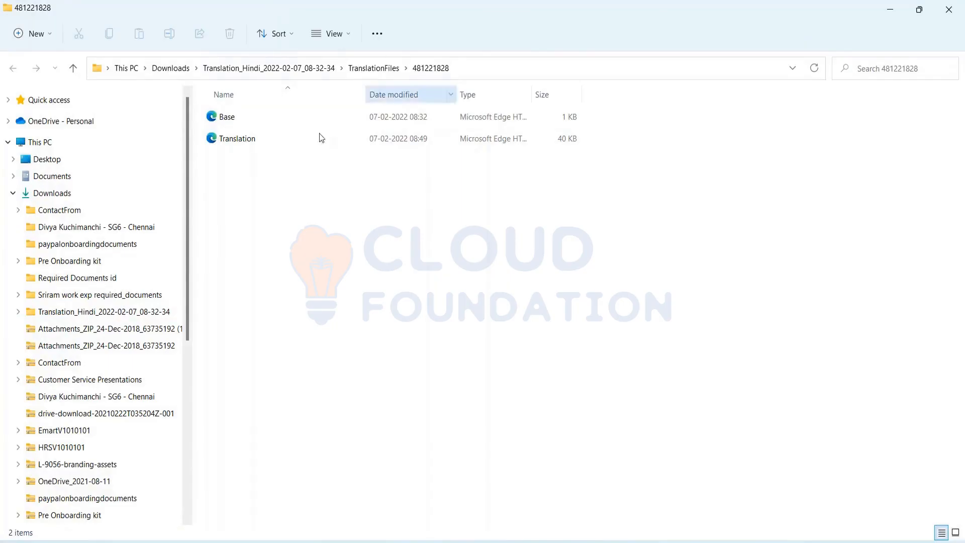
# Collapse Downloads in the folder tree and open Translation from the 481221828 folder.
pyautogui.click(13, 194)
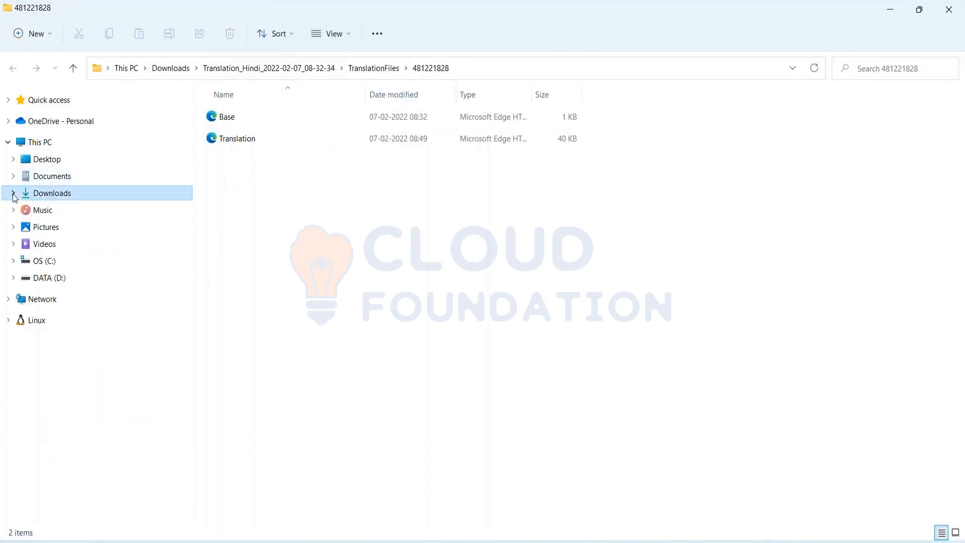
pyautogui.doubleClick(270, 144)
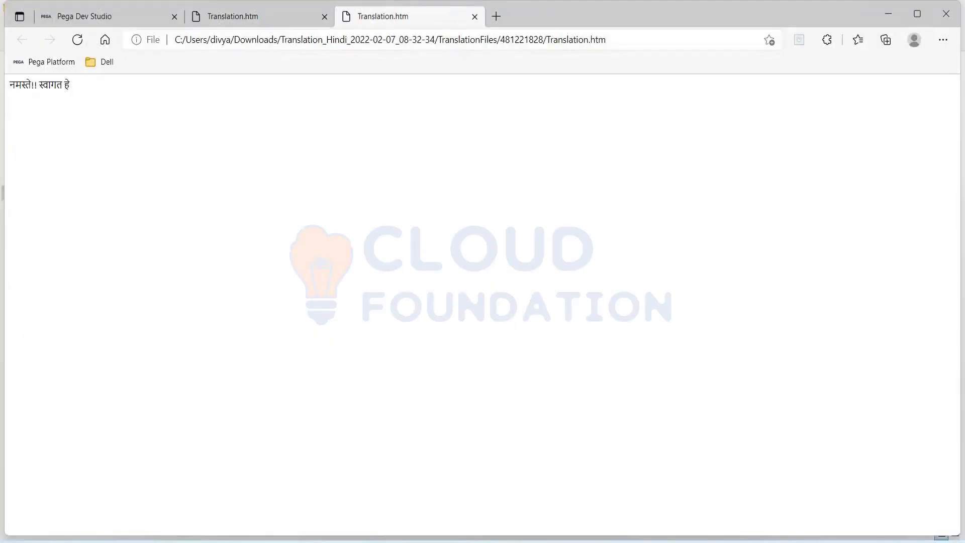
# Close the newly opened and the remaining Translation.htm tabs in Edge.
pyautogui.click(474, 16)
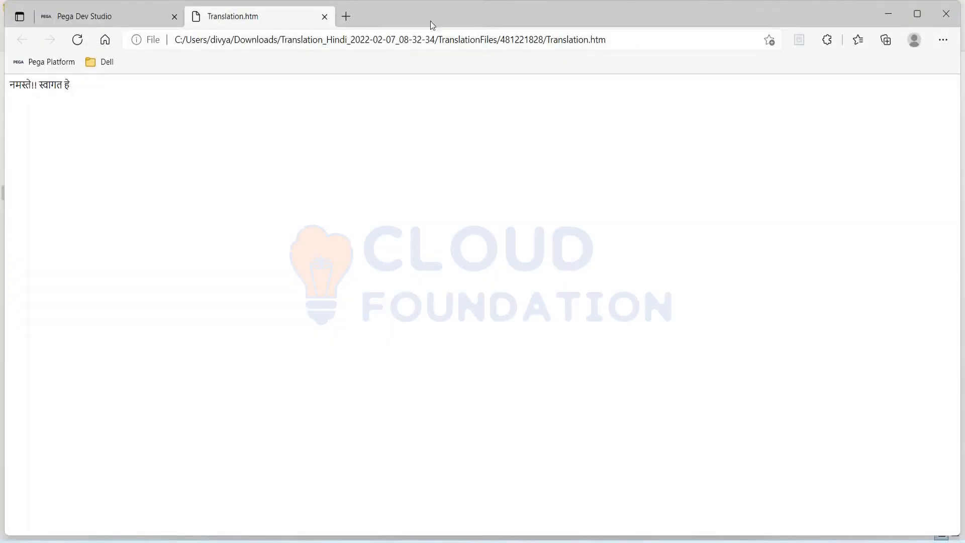
pyautogui.click(325, 17)
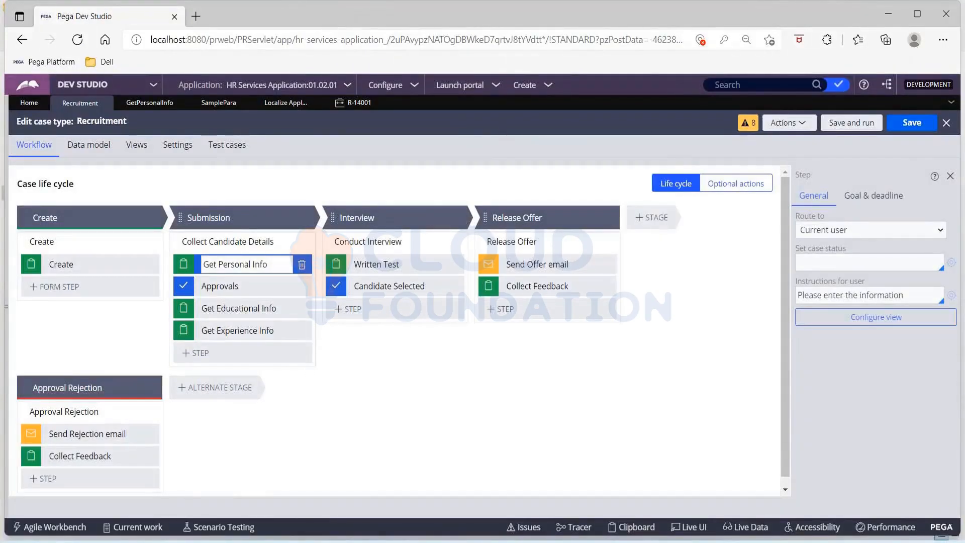
# Start a new भर्ती Recruitment case and advance it past the Create step.
pyautogui.click(554, 87)
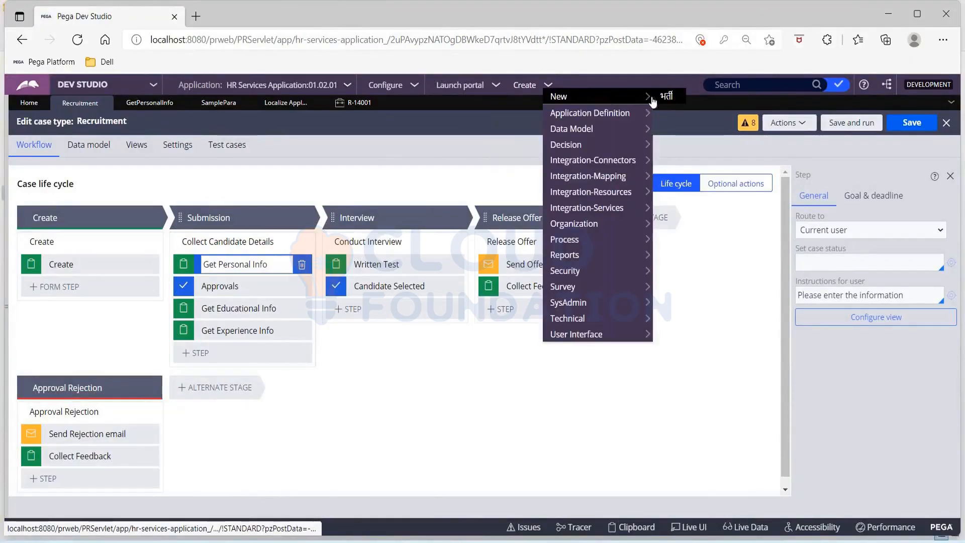
pyautogui.click(662, 97)
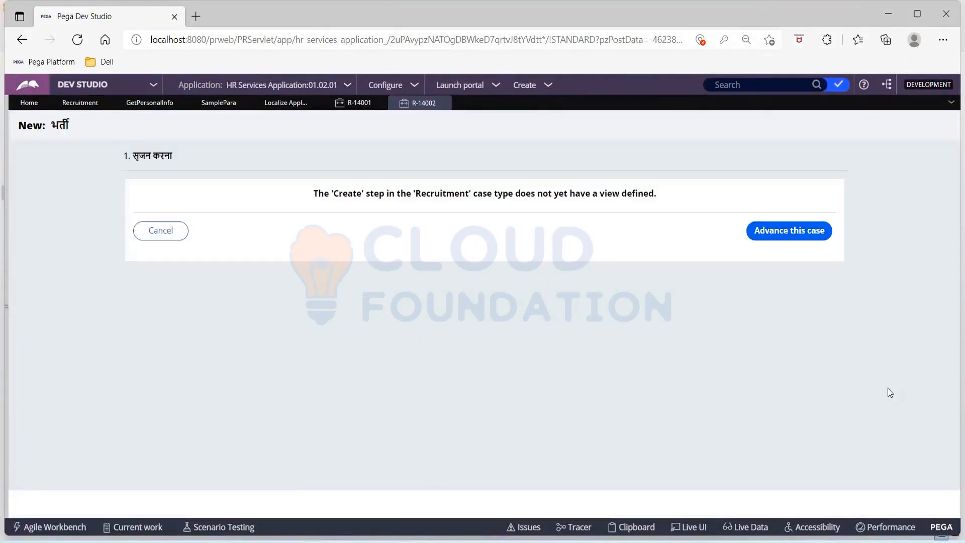
pyautogui.click(754, 232)
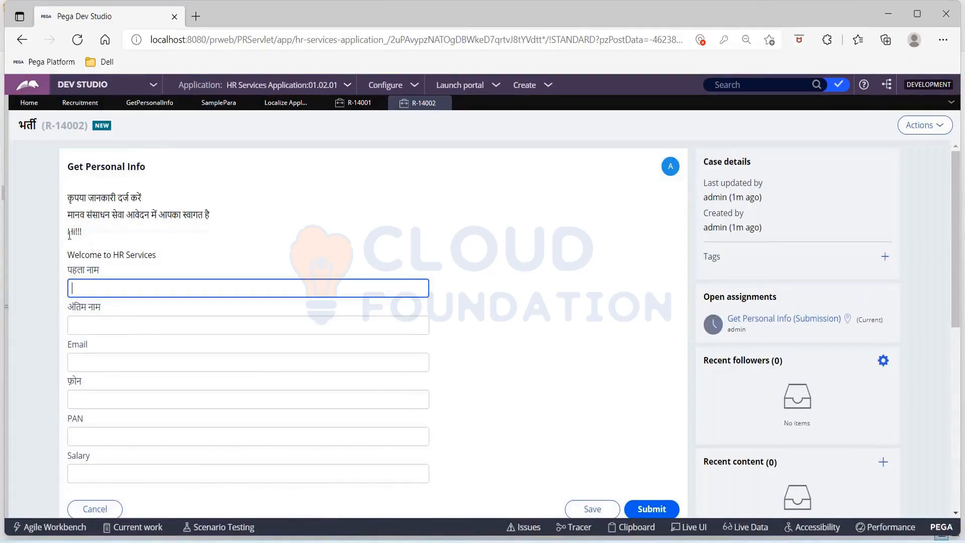
# Select the untranslated Hi!!! and Welcome to HR Services lines and open the SamplePara rule.
pyautogui.moveTo(69, 234); pyautogui.dragTo(185, 255)
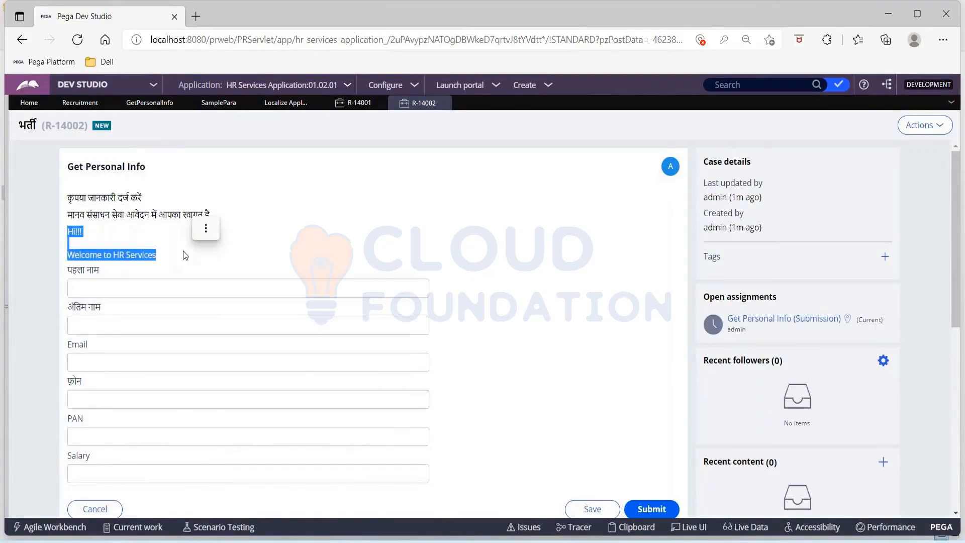
pyautogui.click(206, 228)
pyautogui.click(219, 103)
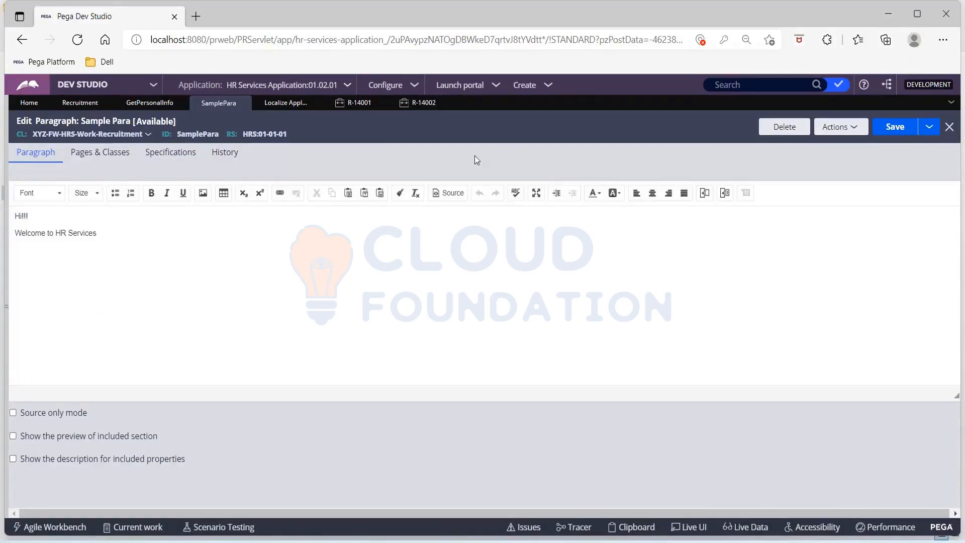
# Check the paragraph's Pages & Classes and Specifications, then show the application explorer tree.
pyautogui.click(100, 152)
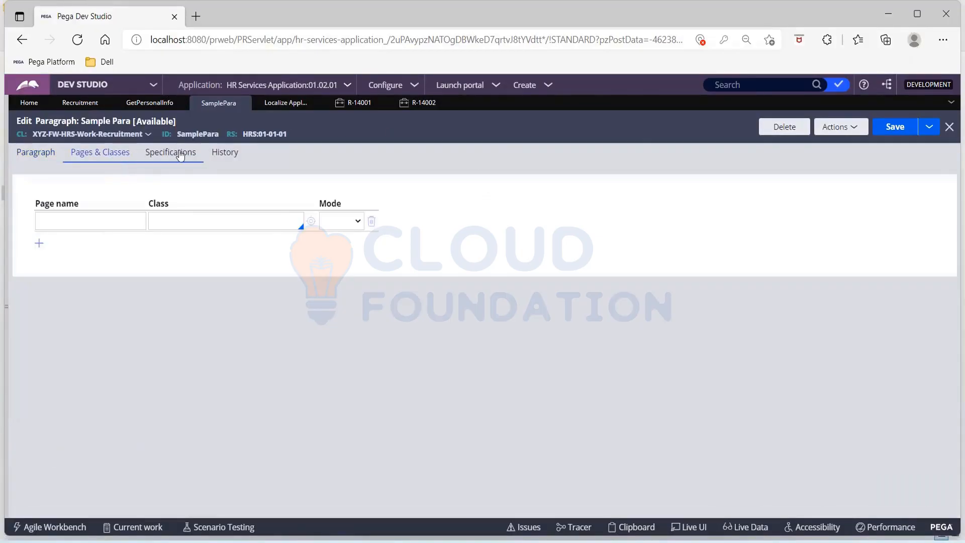
pyautogui.click(180, 154)
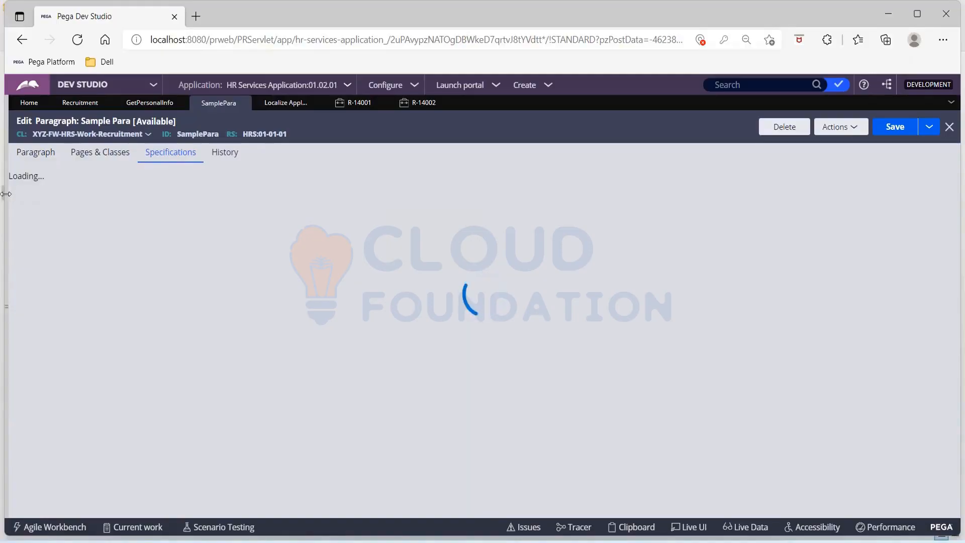
pyautogui.moveTo(6, 193)
pyautogui.click(27, 236)
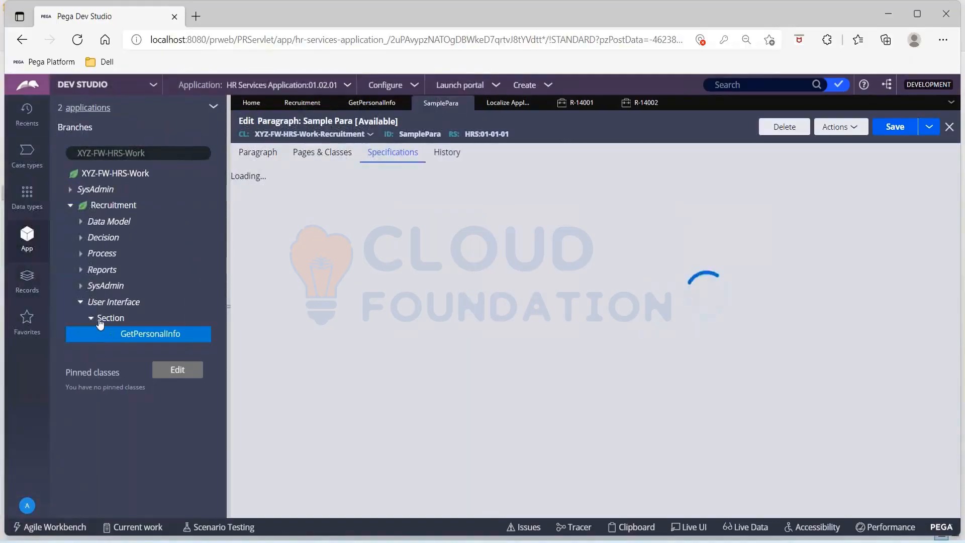
# Refresh the App Explorer tree from its options menu.
pyautogui.click(214, 108)
pyautogui.click(213, 108)
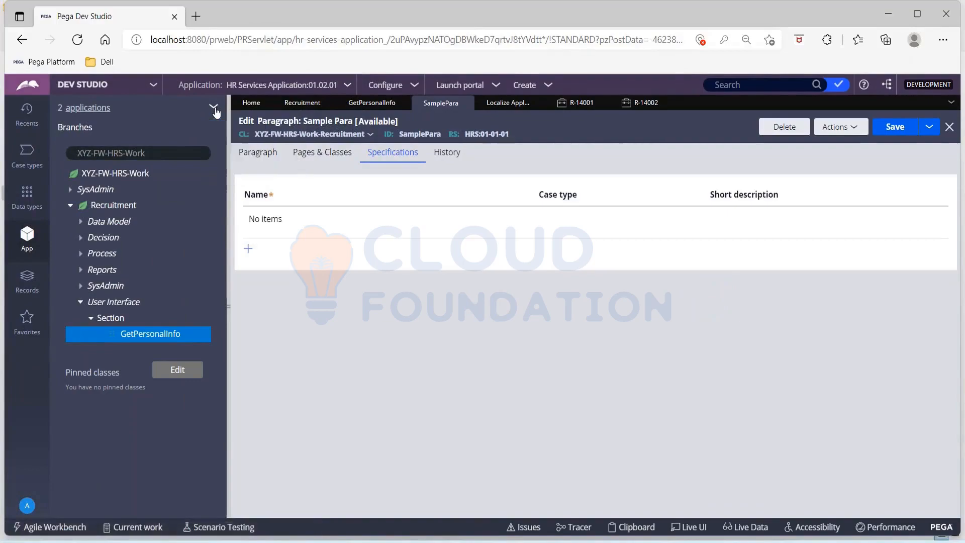
pyautogui.click(215, 110)
pyautogui.moveTo(224, 145)
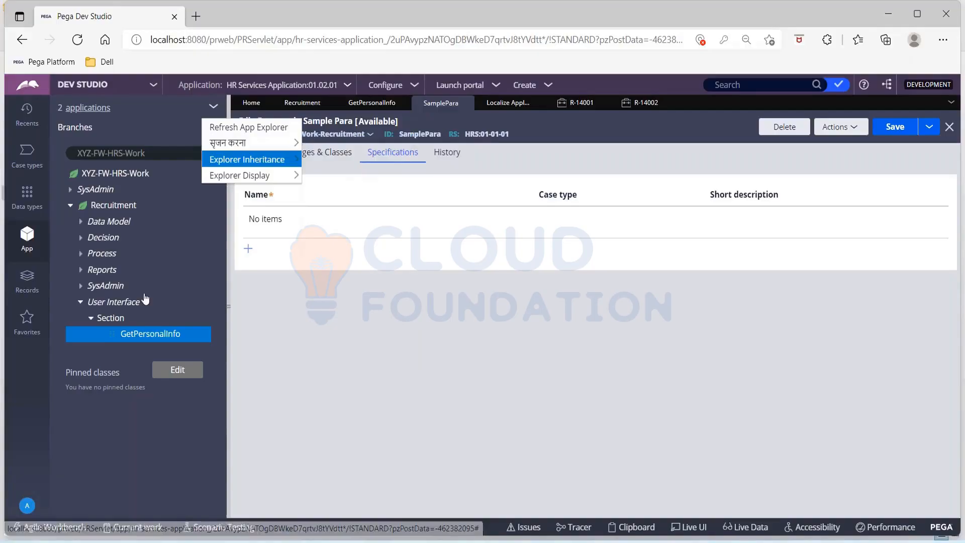
pyautogui.click(231, 132)
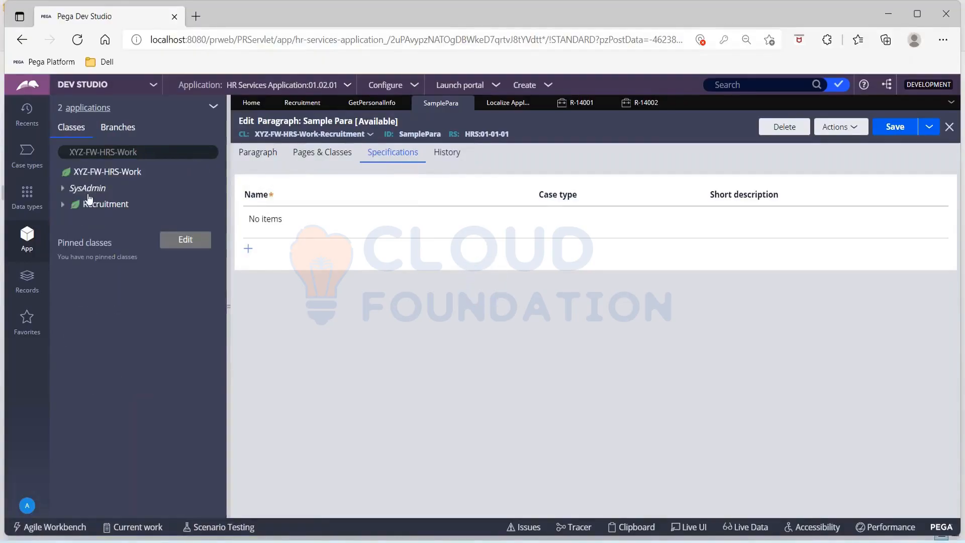
# Expand Recruitment > User Interface and switch to the GetPersonalInfo section.
pyautogui.click(64, 205)
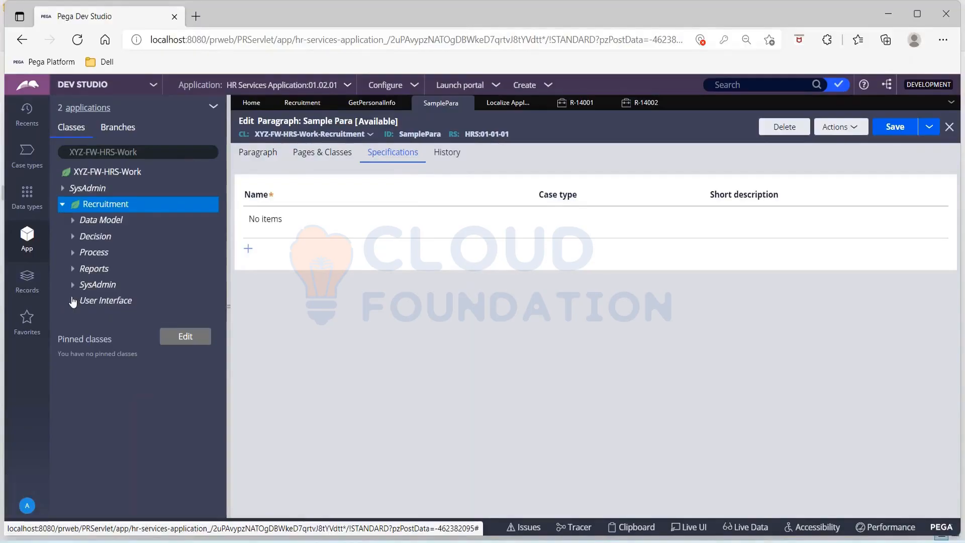
pyautogui.click(73, 300)
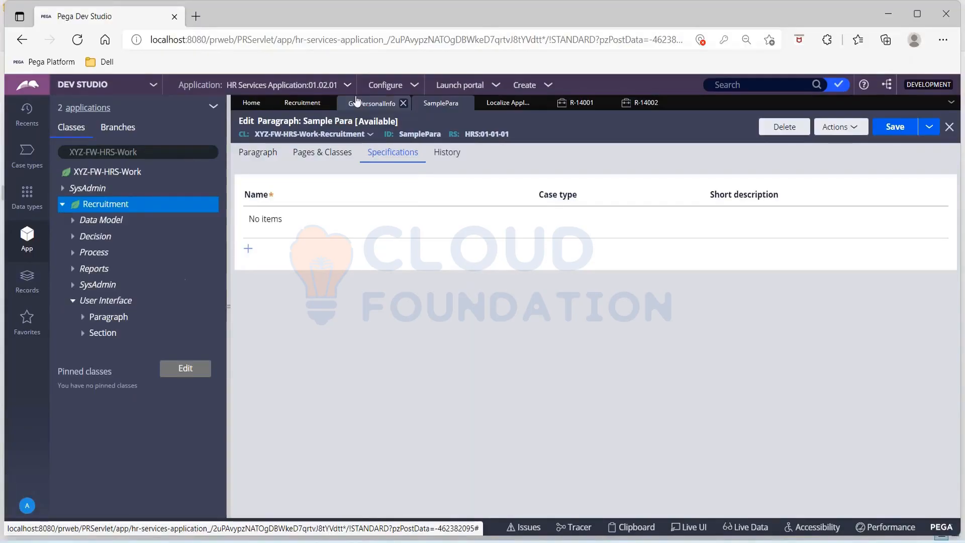
pyautogui.click(364, 110)
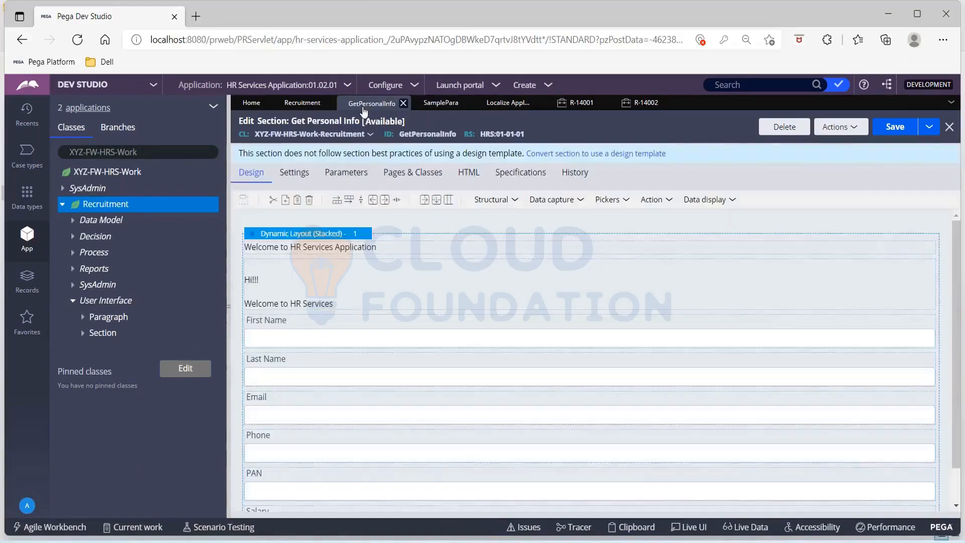
# Inspect the Hi!!! cell's Presentation and General properties, then open its SamplePara paragraph rule.
pyautogui.click(535, 291)
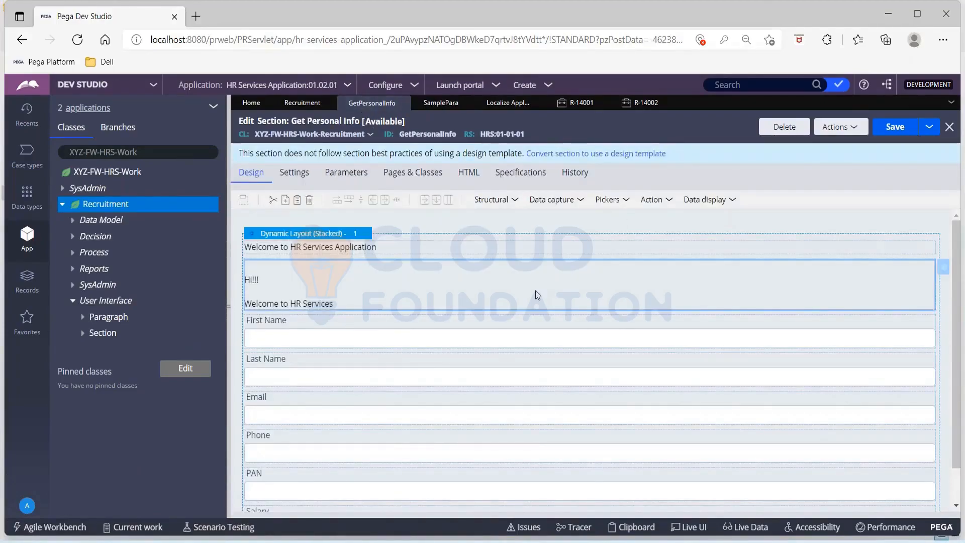
pyautogui.click(945, 275)
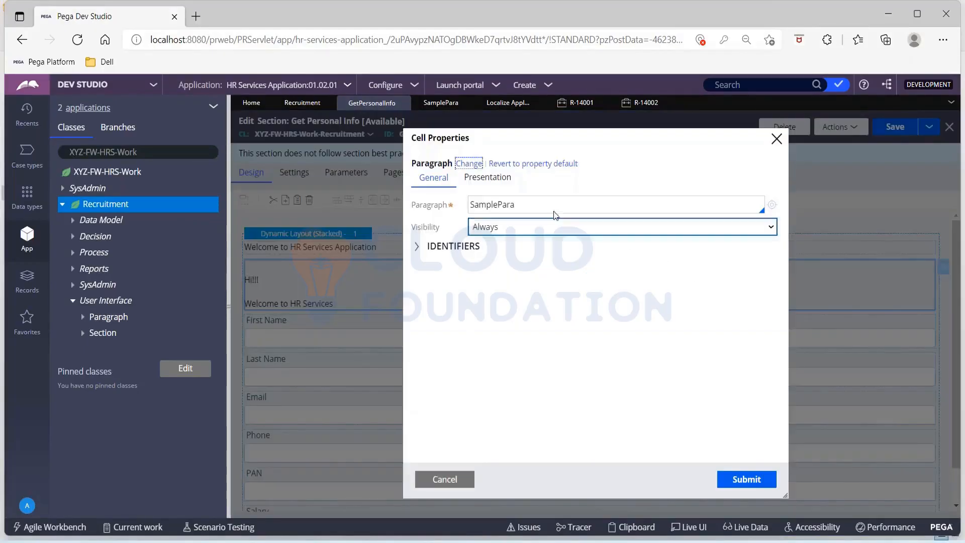
pyautogui.click(489, 177)
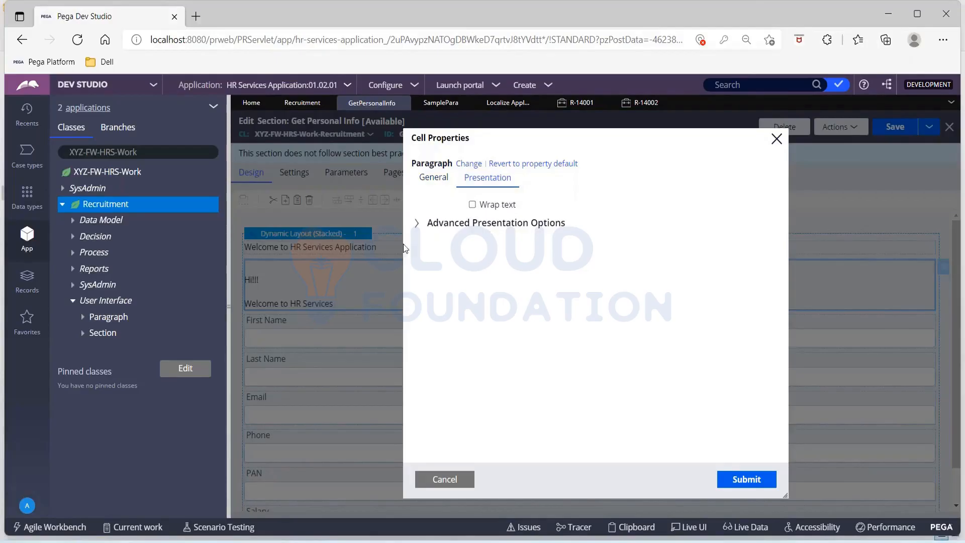
pyautogui.click(416, 222)
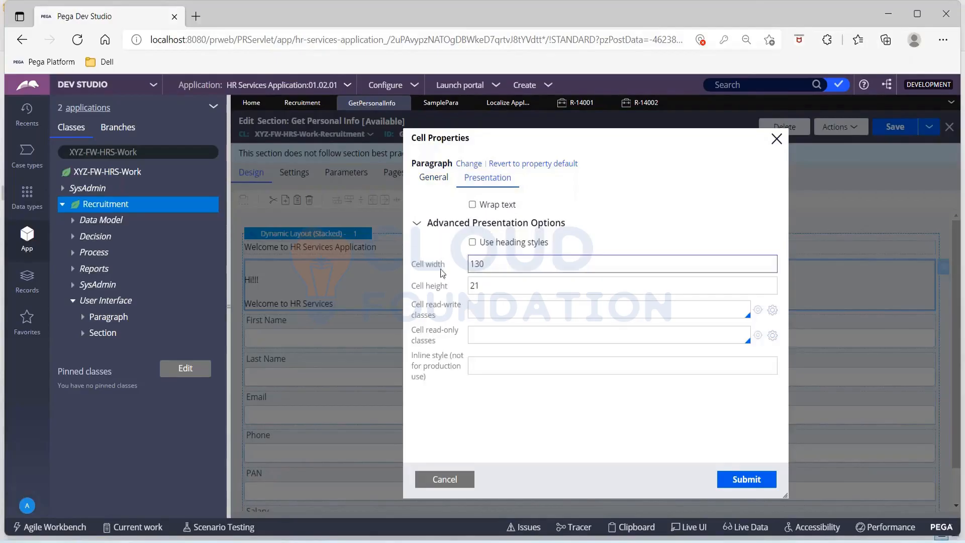
pyautogui.click(435, 179)
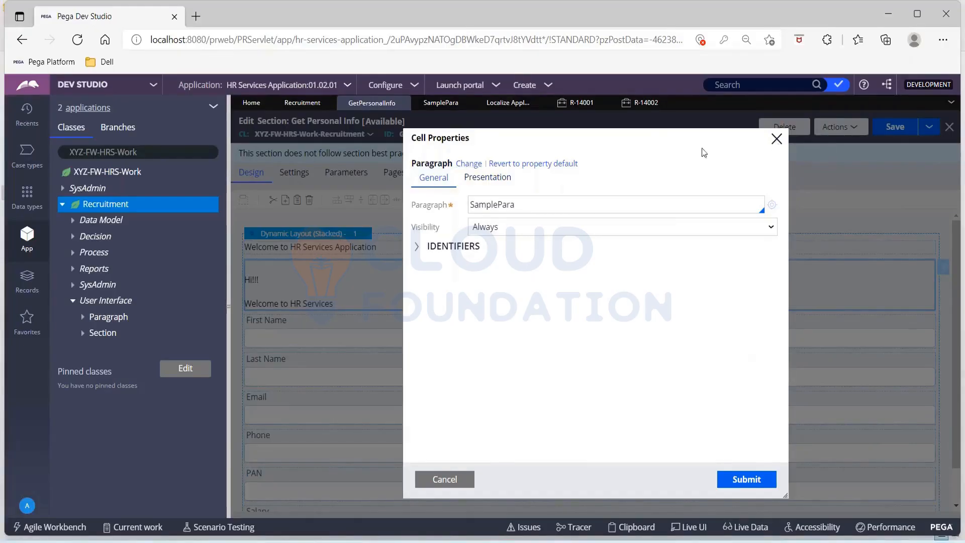
pyautogui.click(772, 206)
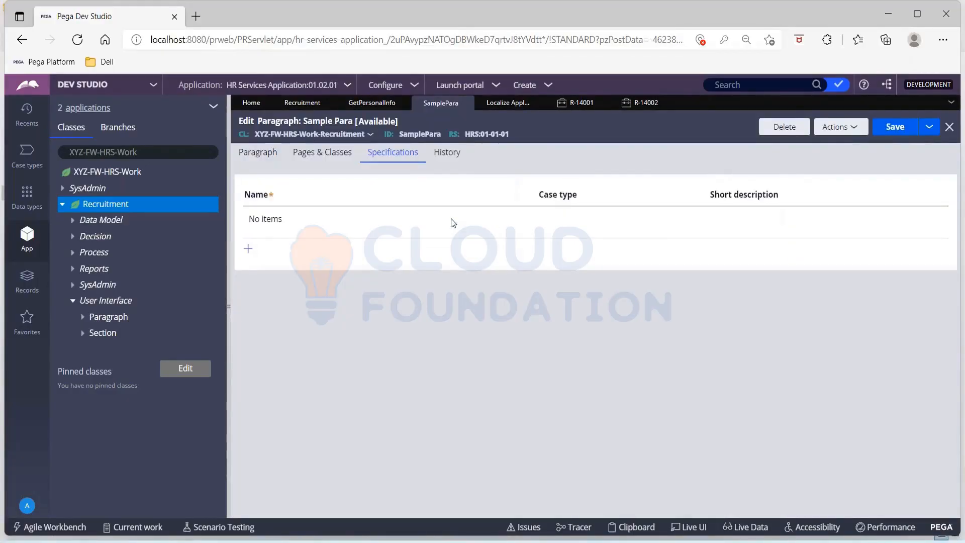
# Review SamplePara's paragraph text, reopen it from the Paragraph rules tree, and check its Actions.
pyautogui.click(267, 154)
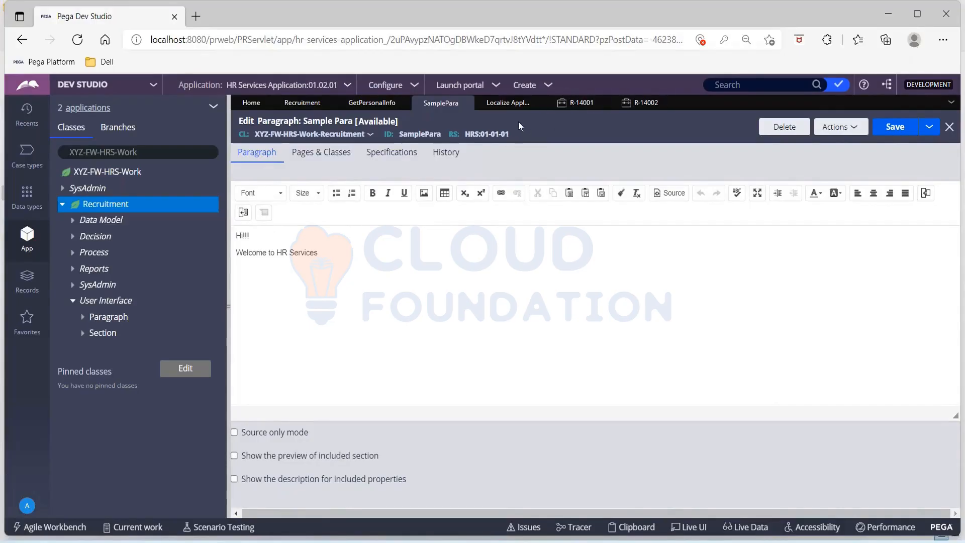
pyautogui.click(82, 316)
pyautogui.click(138, 335)
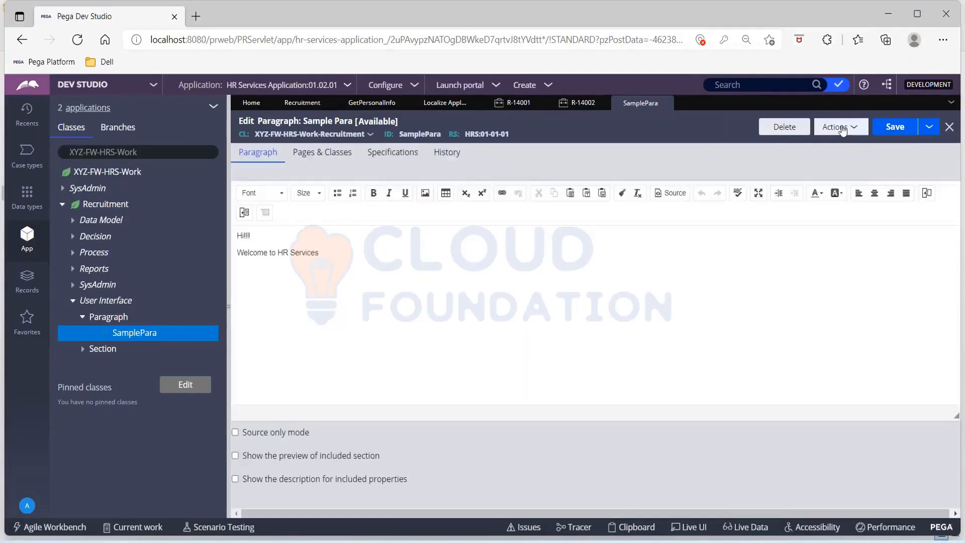
pyautogui.click(843, 130)
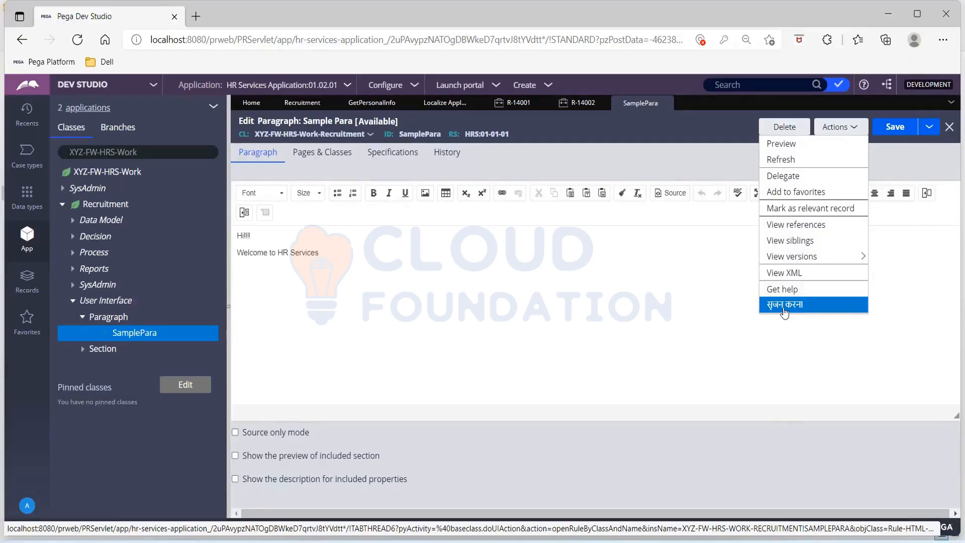
pyautogui.click(560, 338)
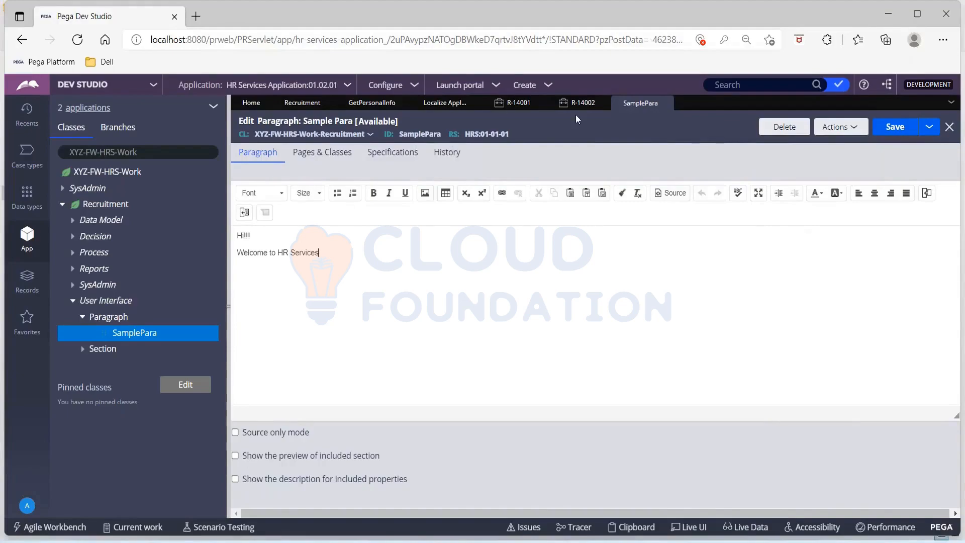
pyautogui.press('Tab')
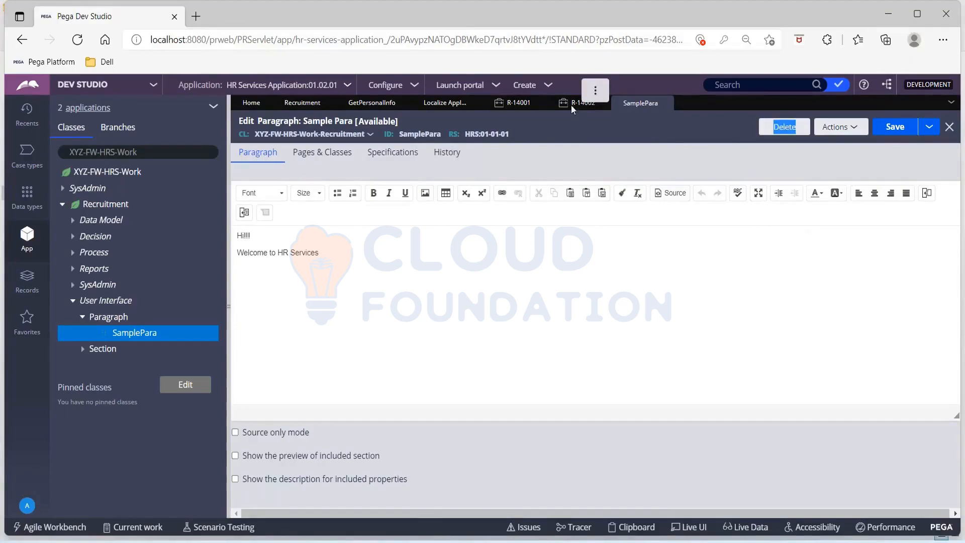
# Confirm case R-14002 still shows the paragraph in English, then bring up the TextToTranslate workbook.
pyautogui.click(570, 105)
pyautogui.moveTo(509, 225); pyautogui.dragTo(537, 251)
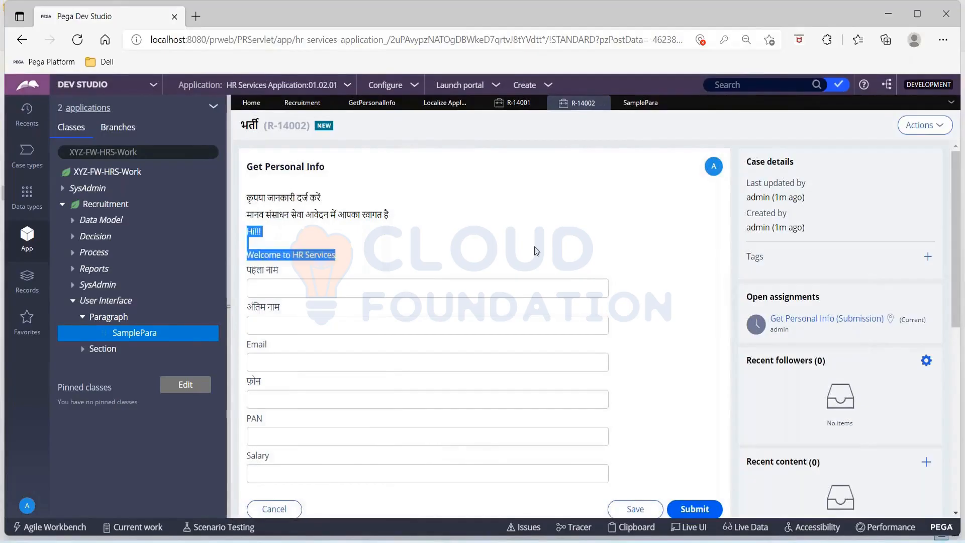
pyautogui.click(536, 251)
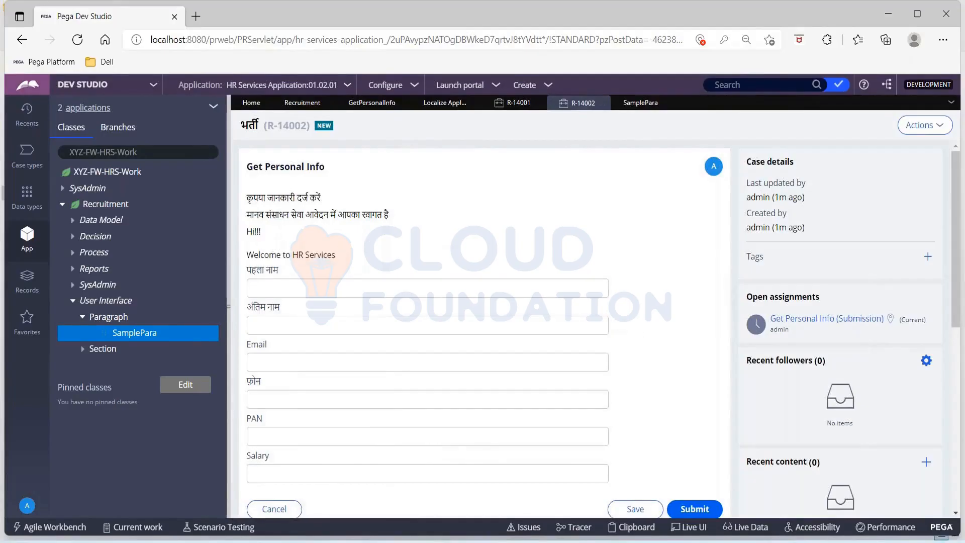
pyautogui.click(661, 540)
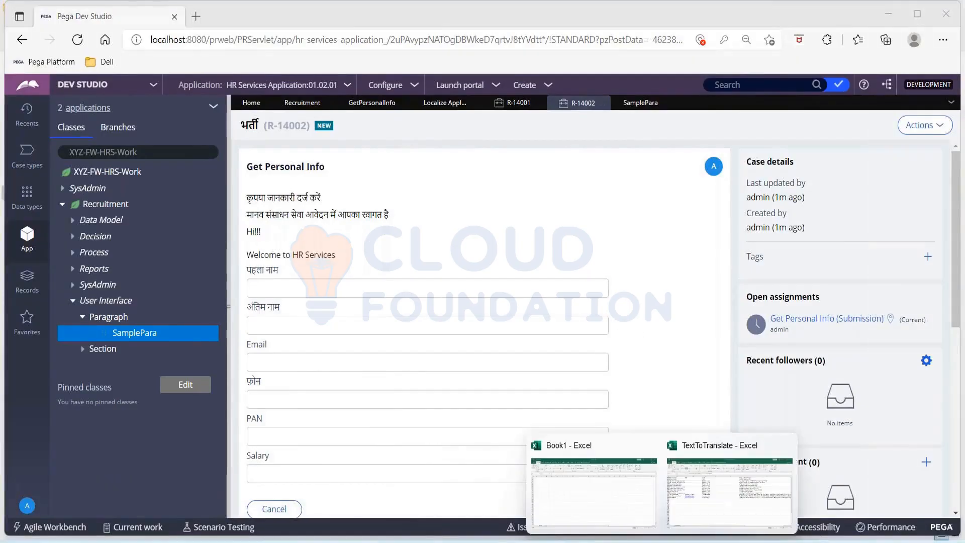
pyautogui.click(708, 508)
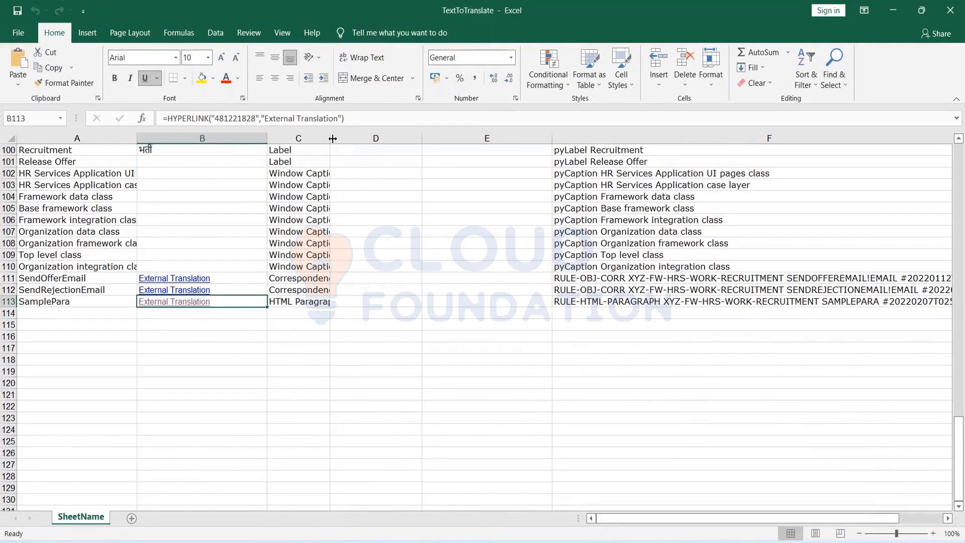
# Widen column C and scroll through the TextToTranslate rows to review the record types.
pyautogui.moveTo(330, 139); pyautogui.dragTo(397, 141)
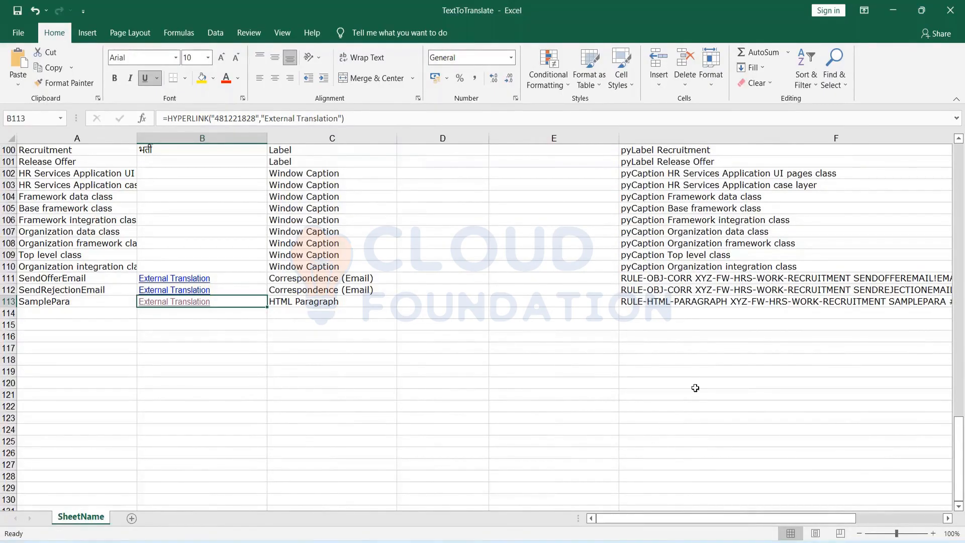
pyautogui.moveTo(666, 518); pyautogui.dragTo(768, 520)
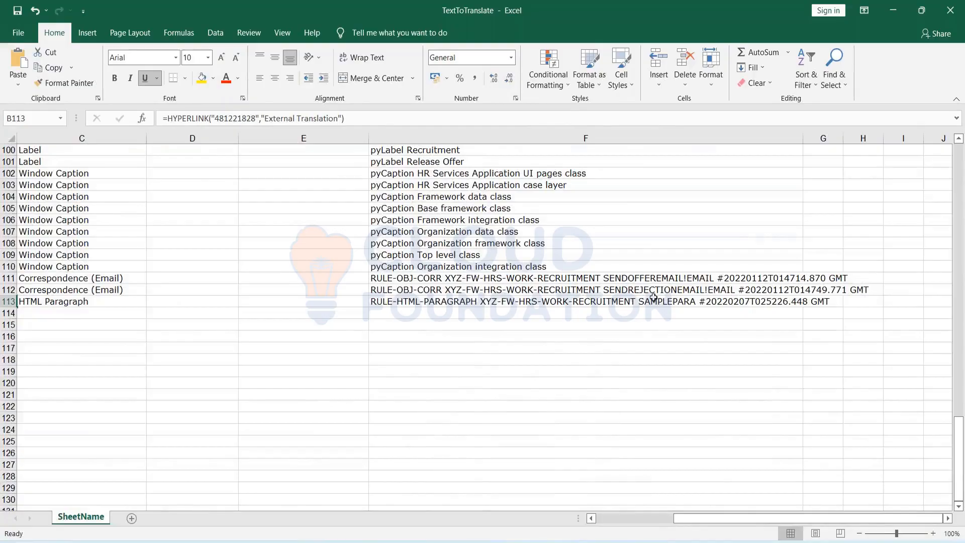
pyautogui.scroll(20, 654, 297)
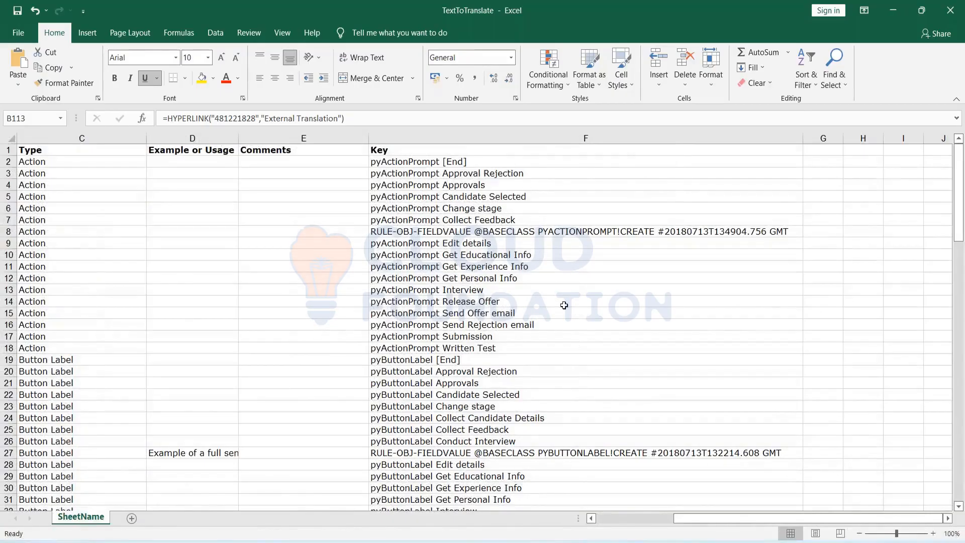
pyautogui.scroll(-2, 564, 305)
pyautogui.scroll(1, 564, 305)
pyautogui.scroll(1, 514, 207)
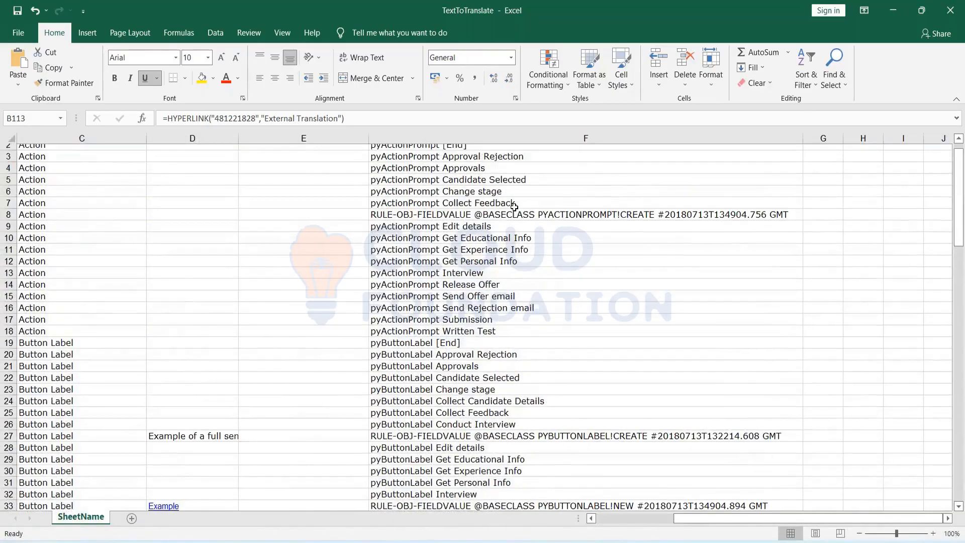
pyautogui.scroll(-1, 515, 207)
pyautogui.scroll(1, 514, 207)
pyautogui.scroll(-10, 514, 207)
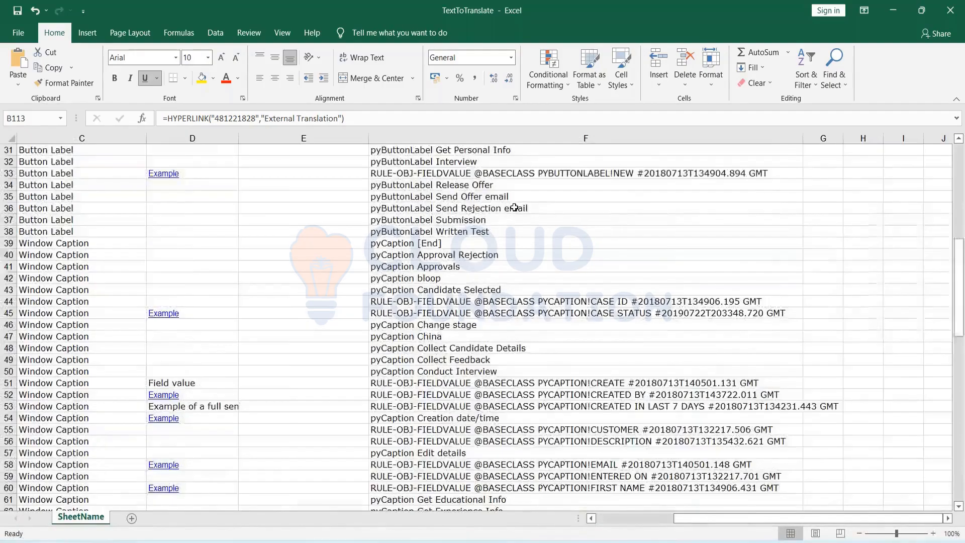
pyautogui.scroll(-20, 514, 207)
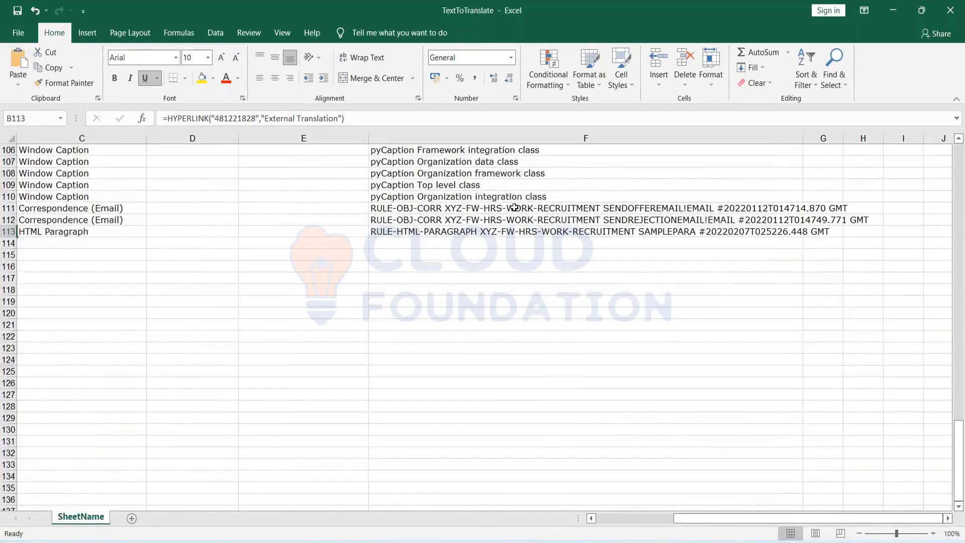
pyautogui.scroll(4, 514, 207)
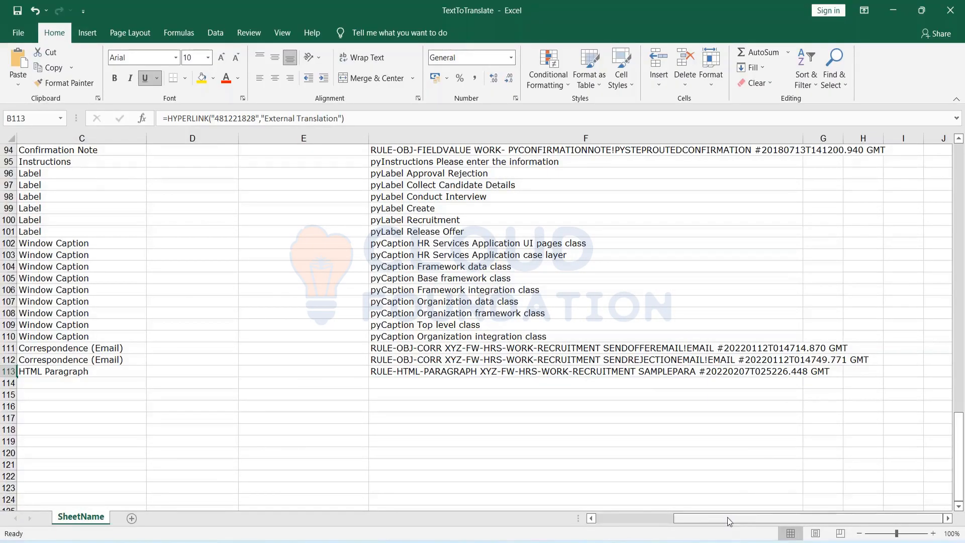
pyautogui.moveTo(729, 521); pyautogui.dragTo(651, 521)
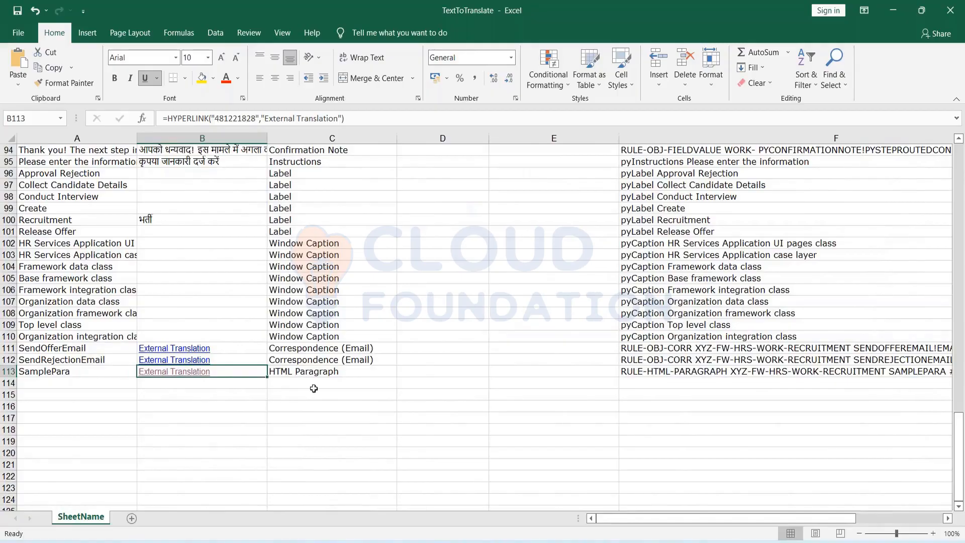
pyautogui.scroll(15, 290, 336)
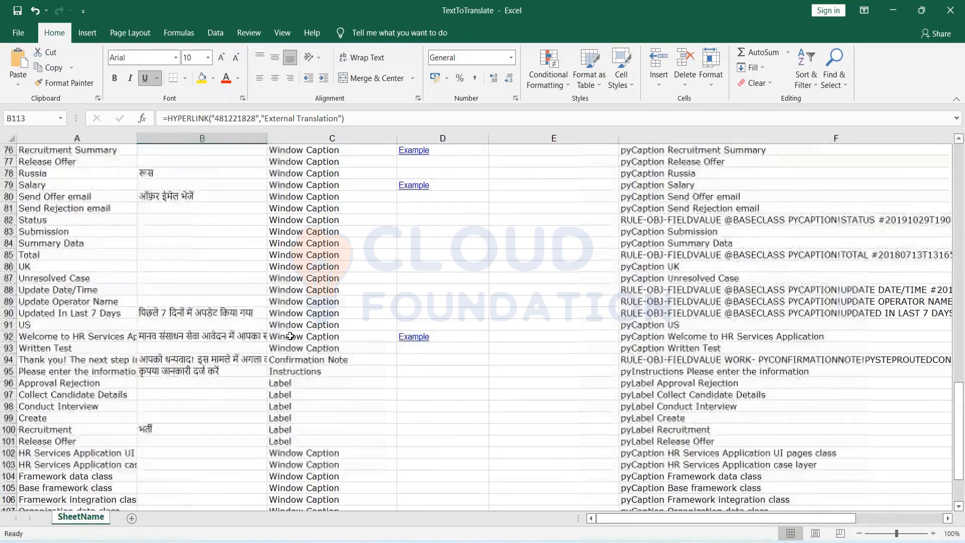
pyautogui.scroll(-2, 140, 203)
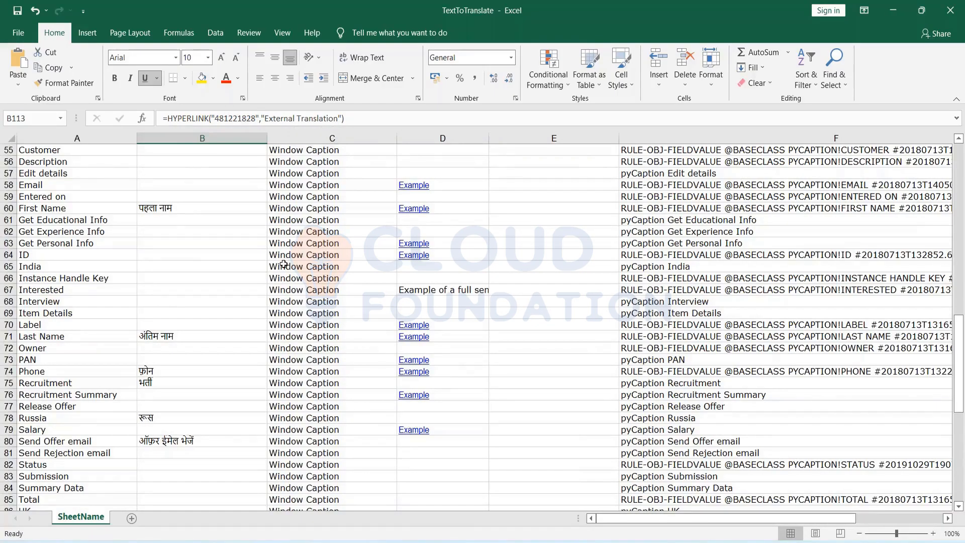
pyautogui.scroll(-15, 283, 264)
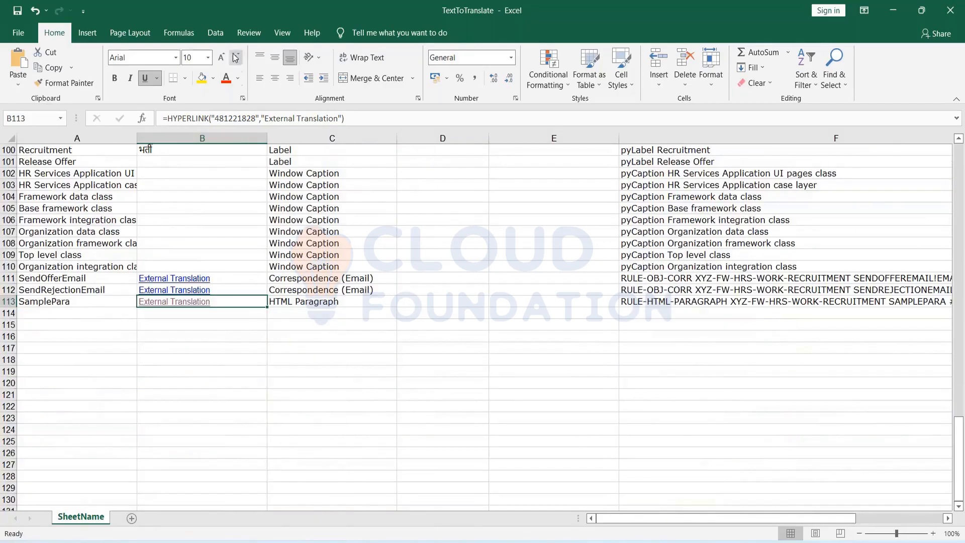
# Restore the Excel window and bring the 481221828 folder with Base and Translation forward.
pyautogui.doubleClick(225, 12)
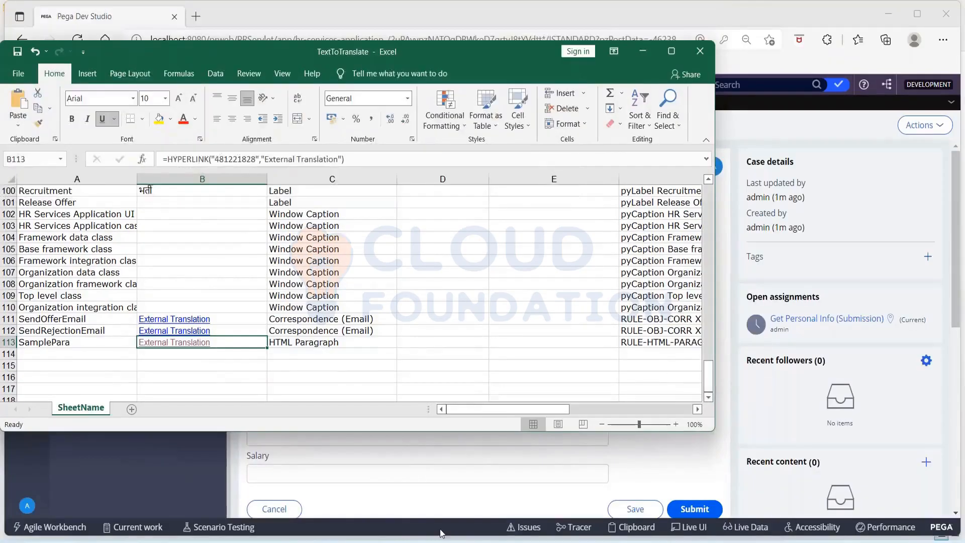
pyautogui.click(440, 534)
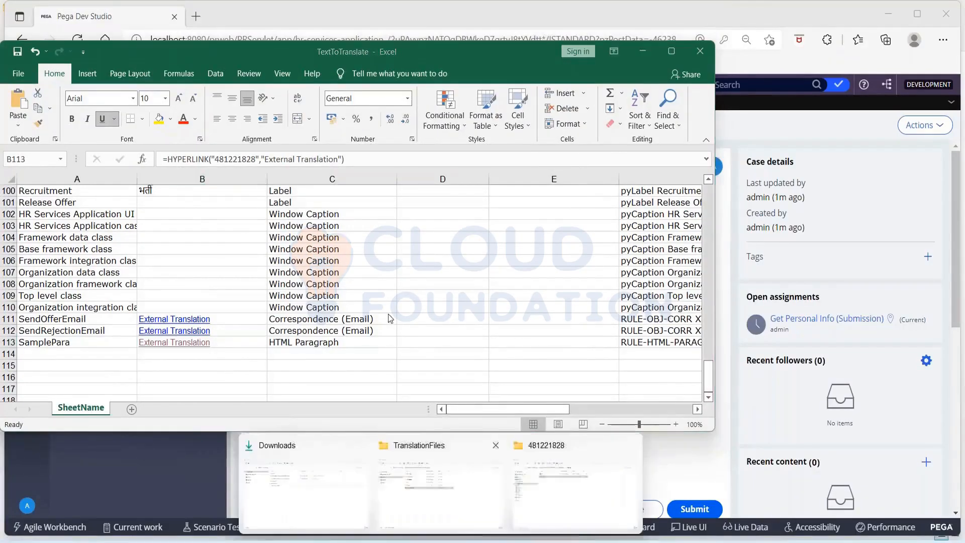
pyautogui.click(556, 502)
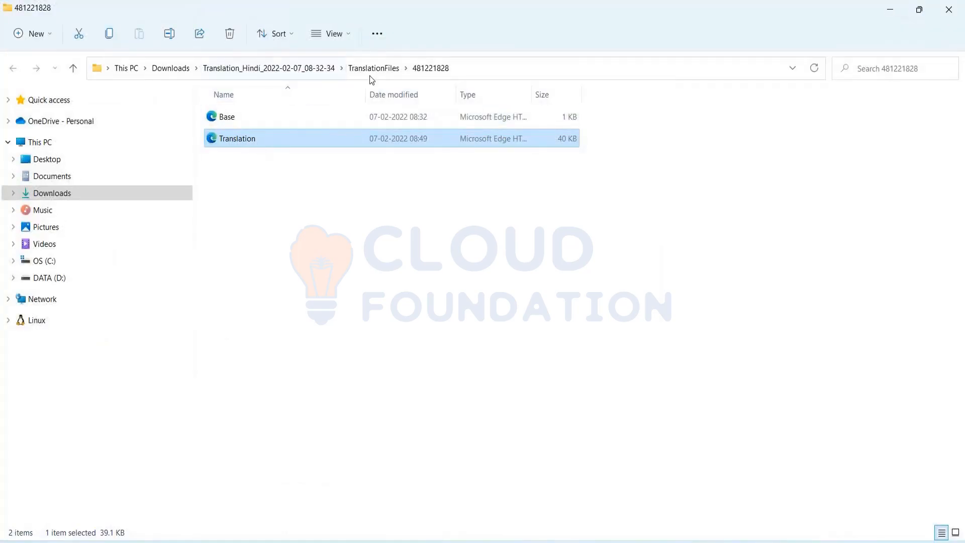
pyautogui.click(230, 123)
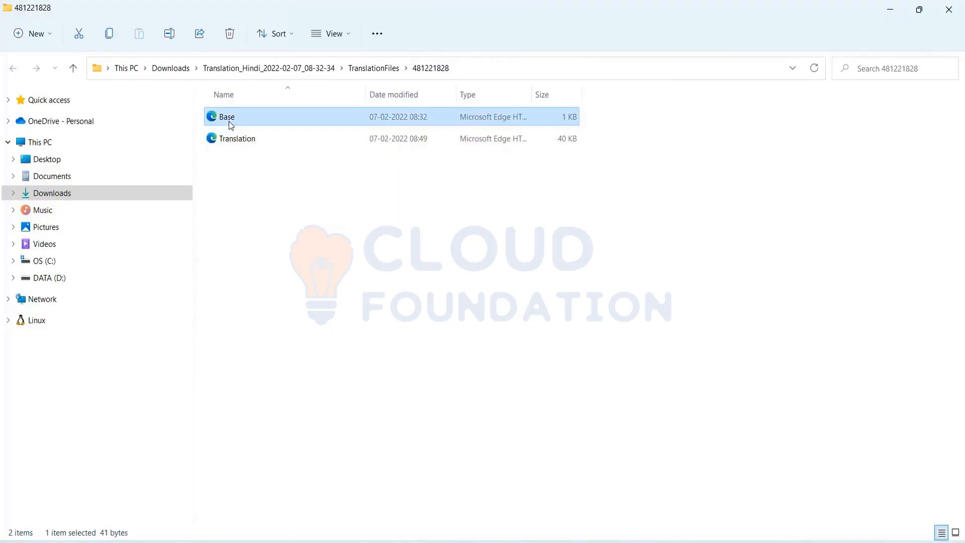
pyautogui.doubleClick(231, 123)
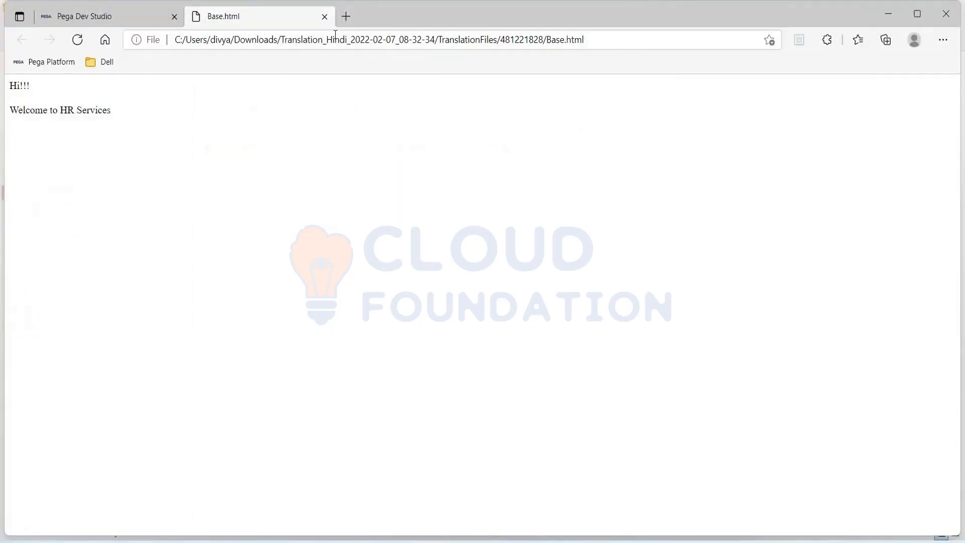
pyautogui.click(325, 17)
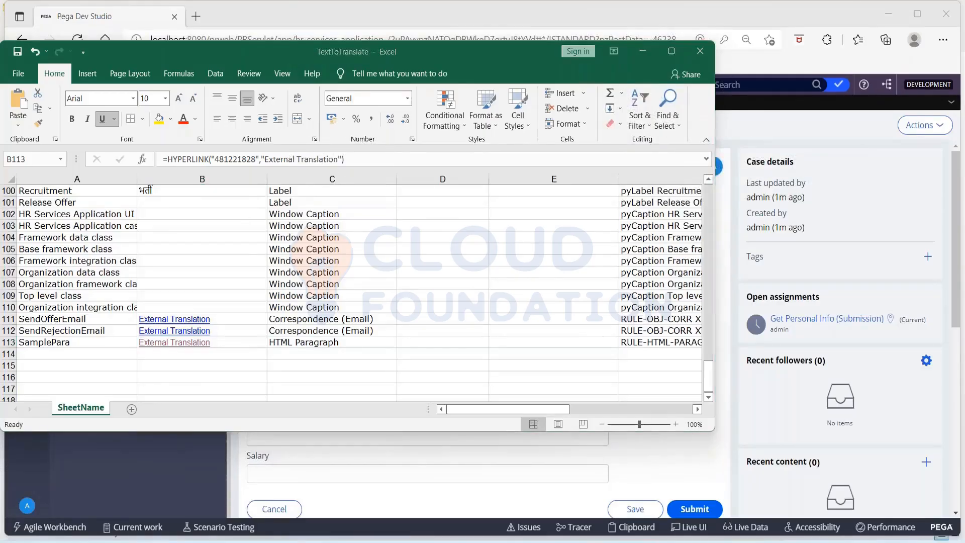
pyautogui.hotkey('alt', 'Tab')
pyautogui.hotkey('alt', 'Tab')
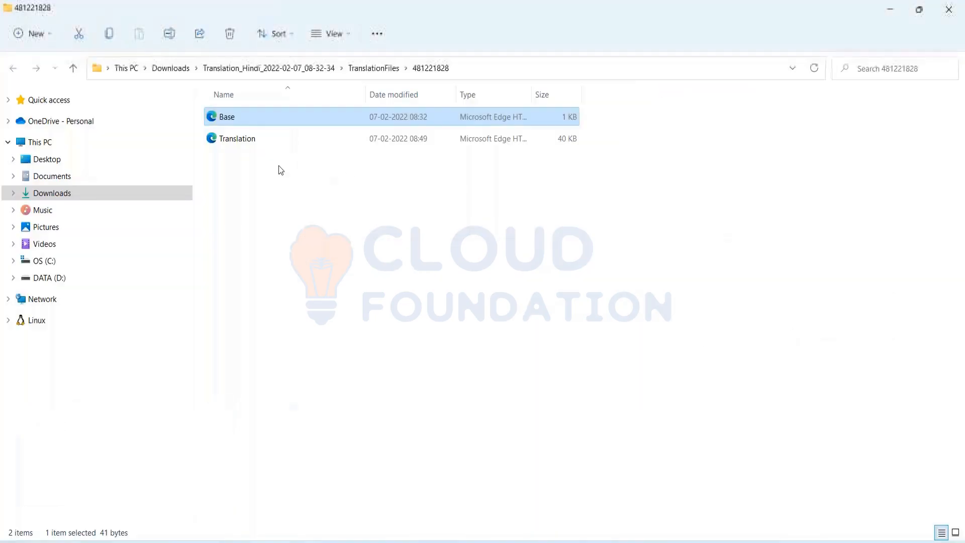
pyautogui.click(258, 143)
pyautogui.doubleClick(258, 144)
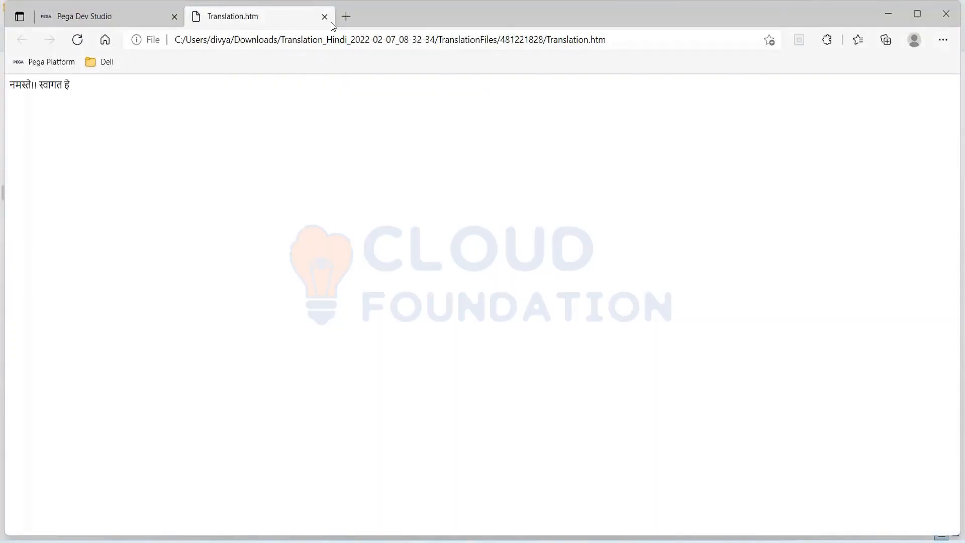
pyautogui.click(325, 17)
pyautogui.hotkey('alt', 'Tab')
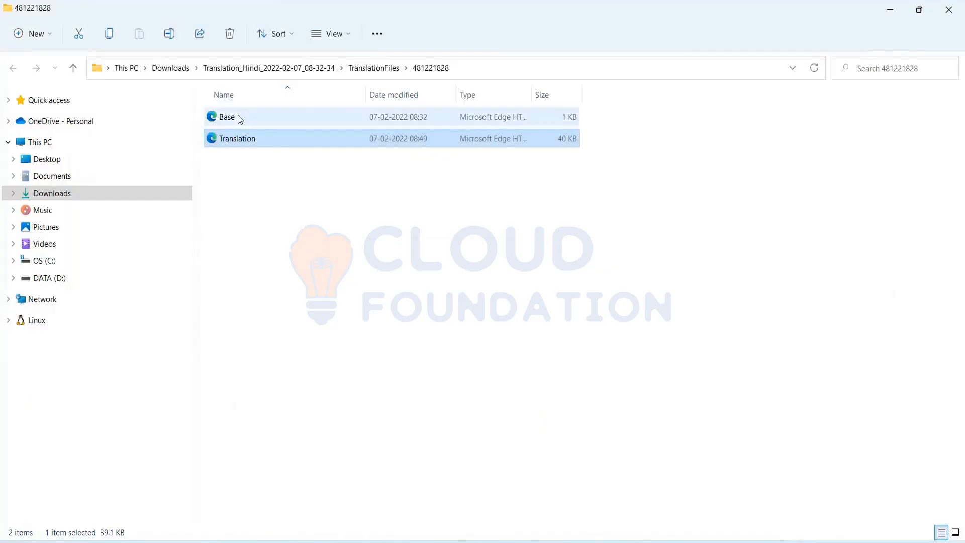
pyautogui.doubleClick(238, 117)
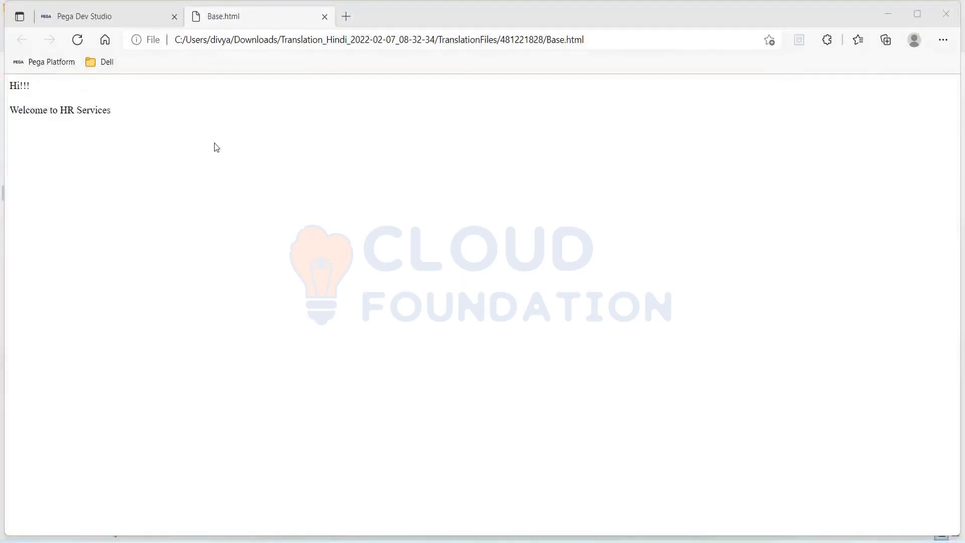
pyautogui.hotkey('alt', 'Tab')
pyautogui.click(243, 141)
pyautogui.hotkey('ctrl', 'c')
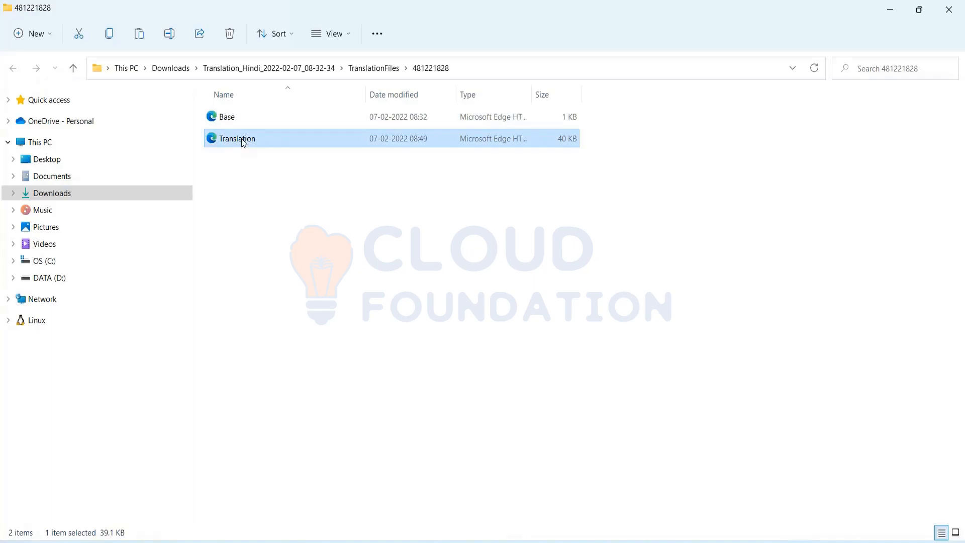
# Paste a copy of the Translation file and delete the original 1 KB Base file.
pyautogui.hotkey('ctrl', 'v')
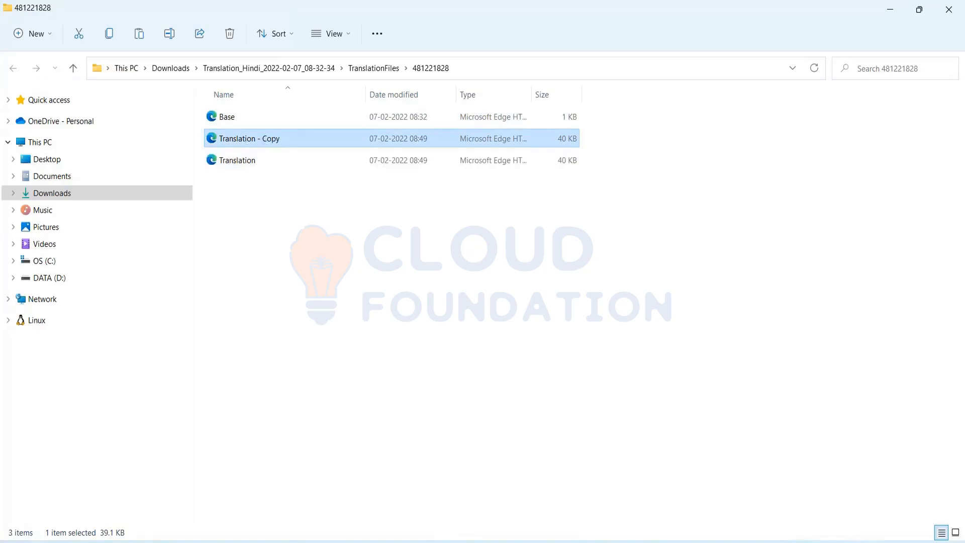
pyautogui.click(238, 120)
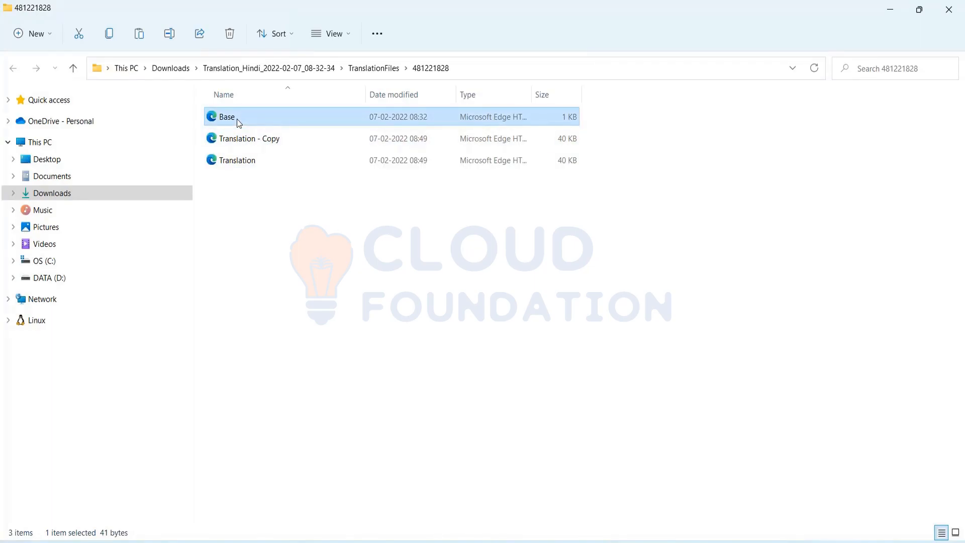
pyautogui.click(305, 119)
pyautogui.press('BackSpace')
pyautogui.press('Escape')
pyautogui.press('F2')
pyautogui.press('BackSpace')
pyautogui.click(310, 129)
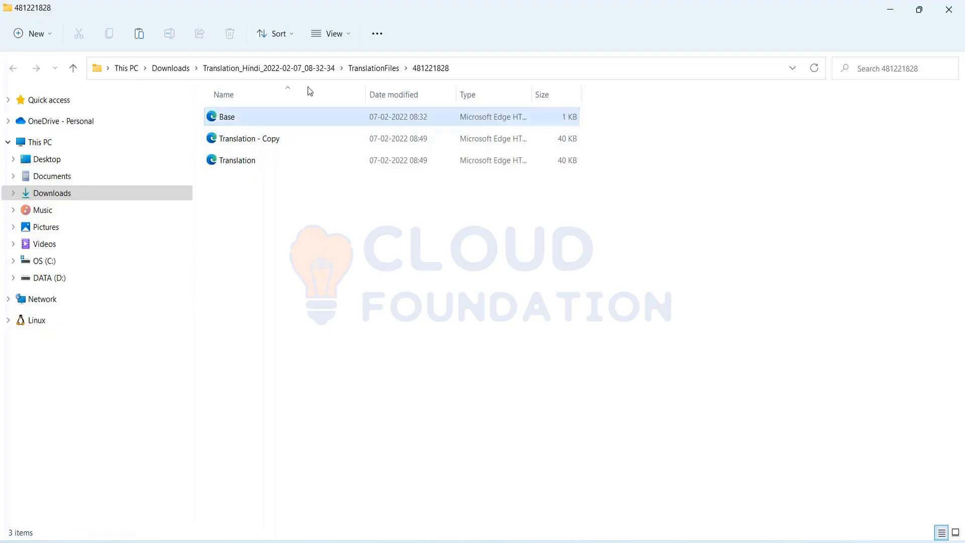
pyautogui.click(304, 121)
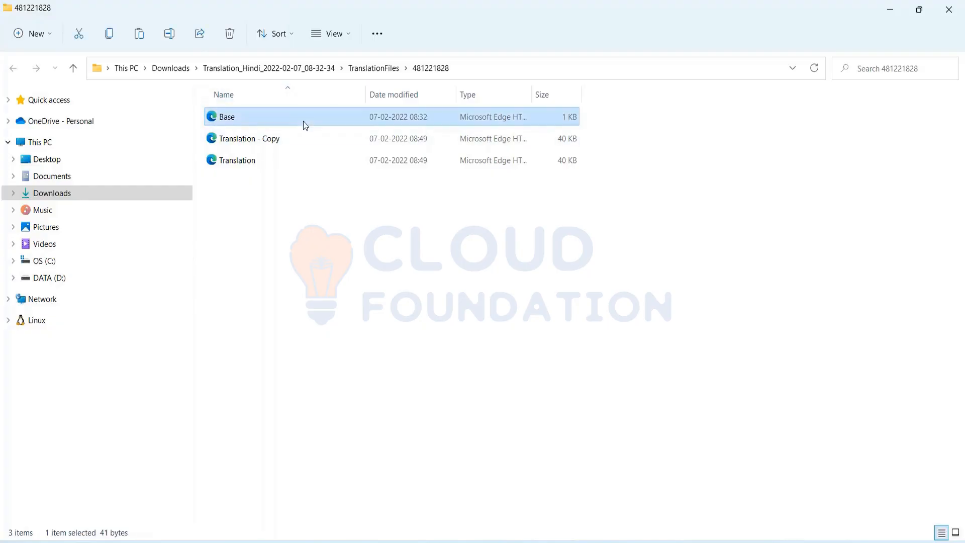
pyautogui.press('Delete')
# Rename Translation - Copy to Base, open it, and return to the Pega R-14002 case.
pyautogui.click(270, 123)
pyautogui.press('F2')
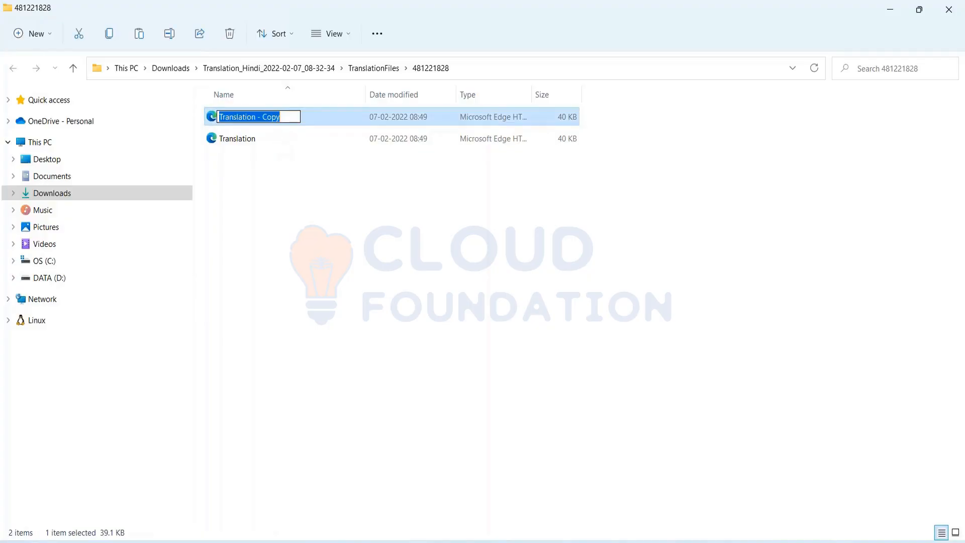
pyautogui.press('BackSpace')
pyautogui.write('Base')
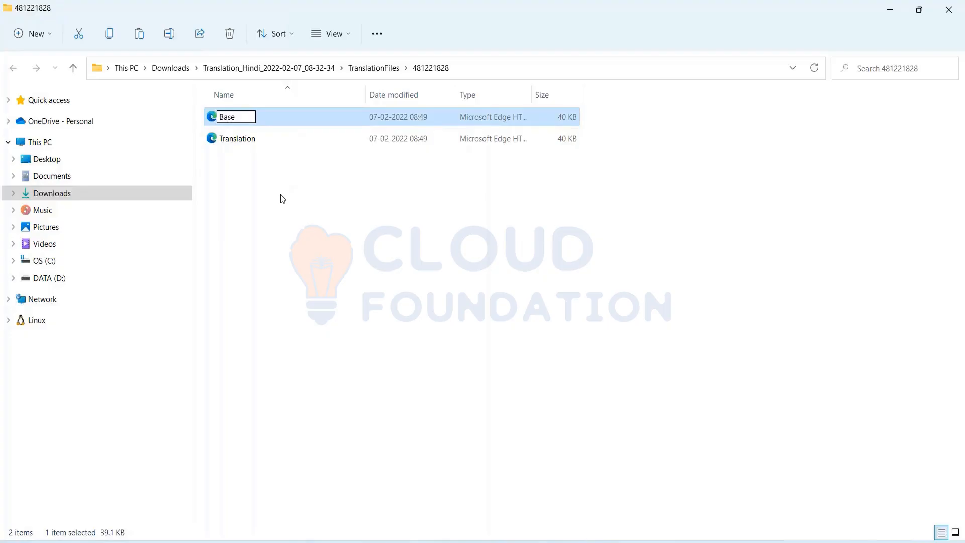
pyautogui.press('Return')
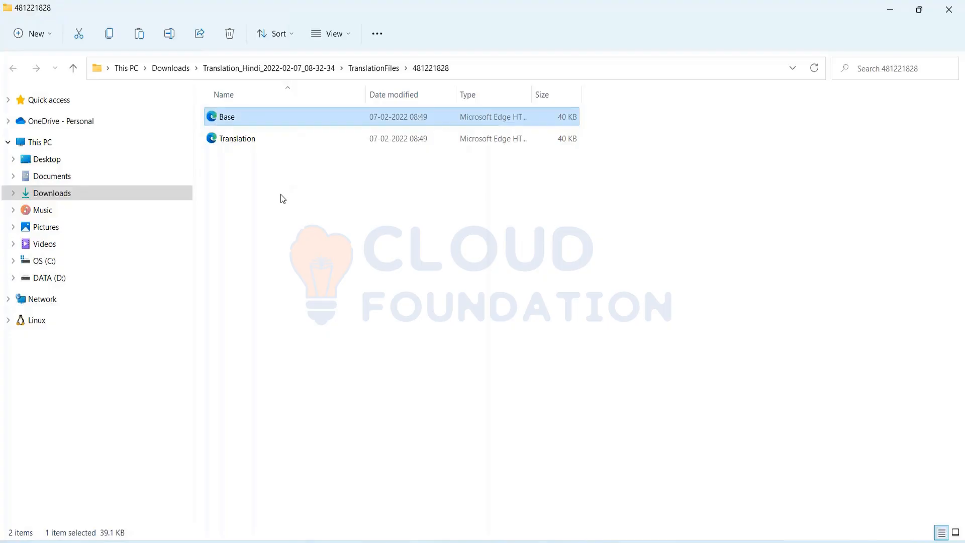
pyautogui.click(283, 199)
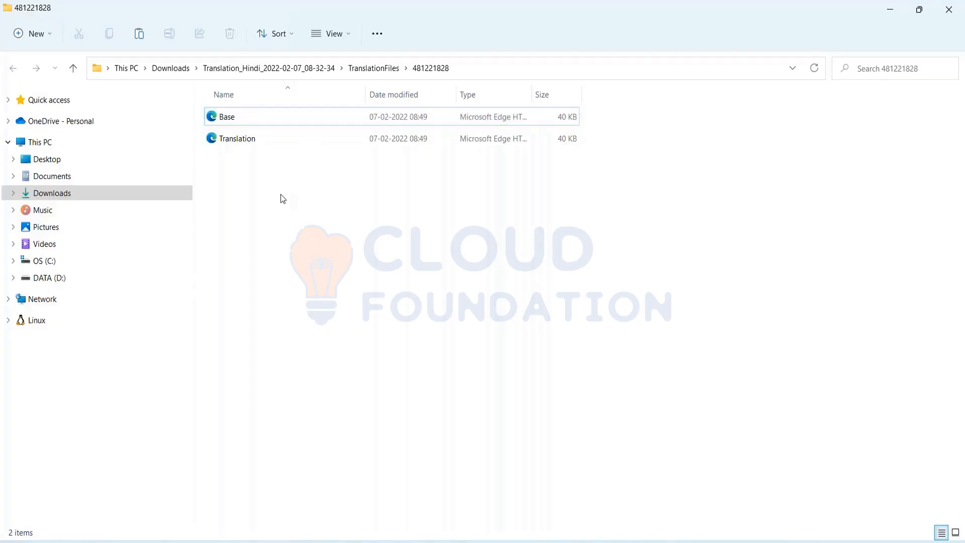
pyautogui.doubleClick(276, 117)
pyautogui.click(90, 17)
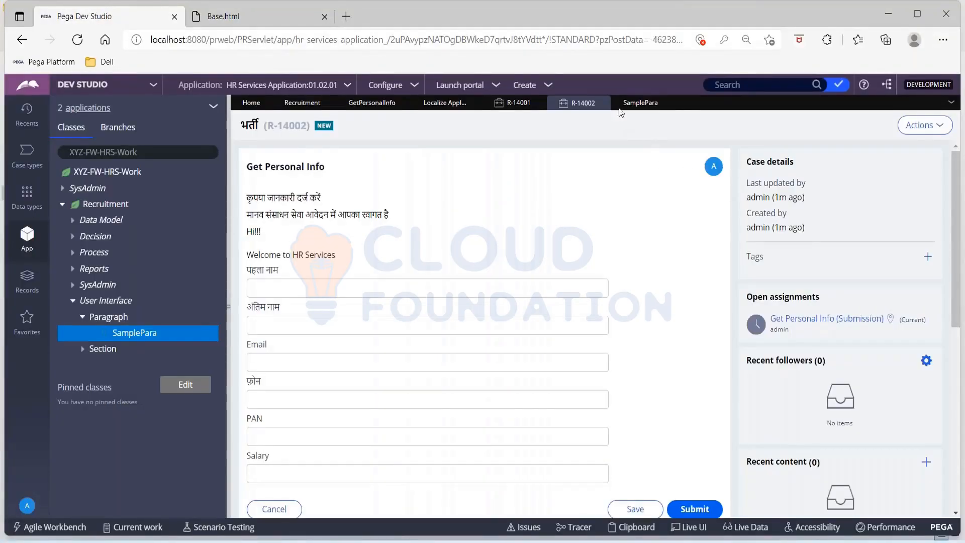
# From SamplePara, reopen Localization's Translations in progress for HR Services Application 01.02.01 and confirm.
pyautogui.click(636, 105)
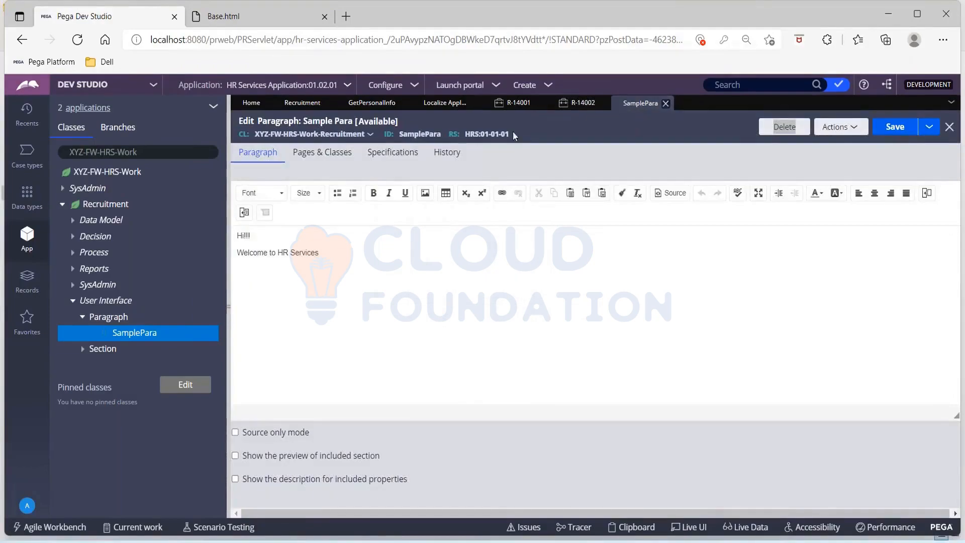
pyautogui.click(420, 84)
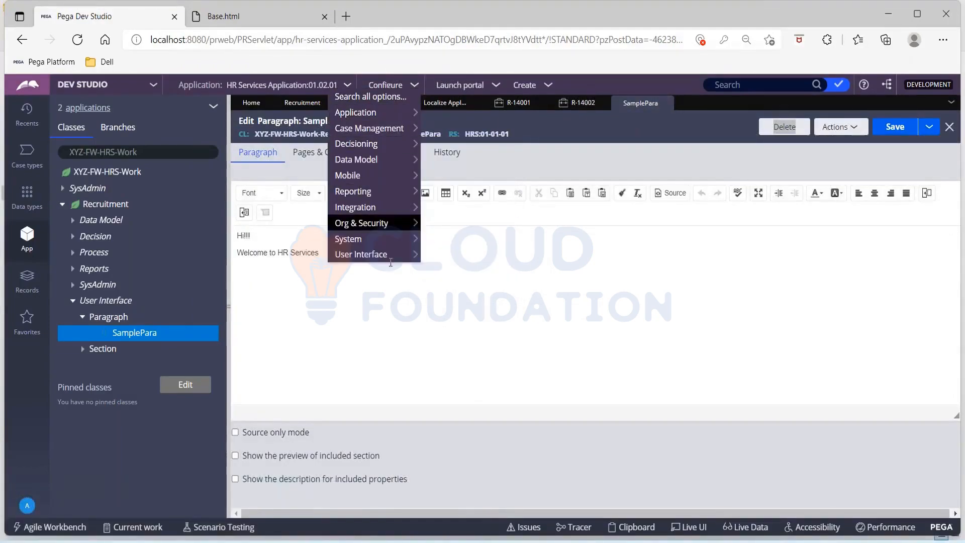
pyautogui.moveTo(387, 255)
pyautogui.moveTo(478, 258)
pyautogui.moveTo(598, 271)
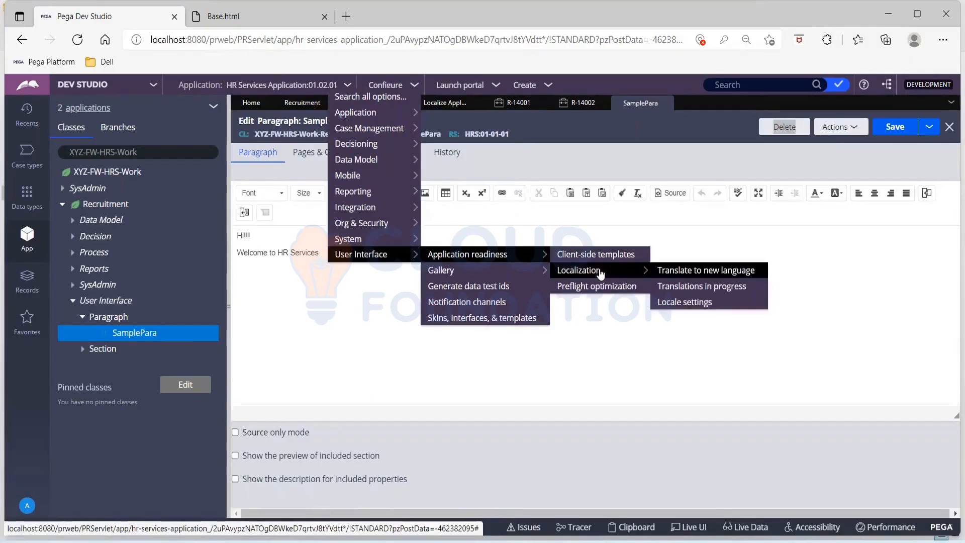
pyautogui.click(733, 285)
pyautogui.click(543, 146)
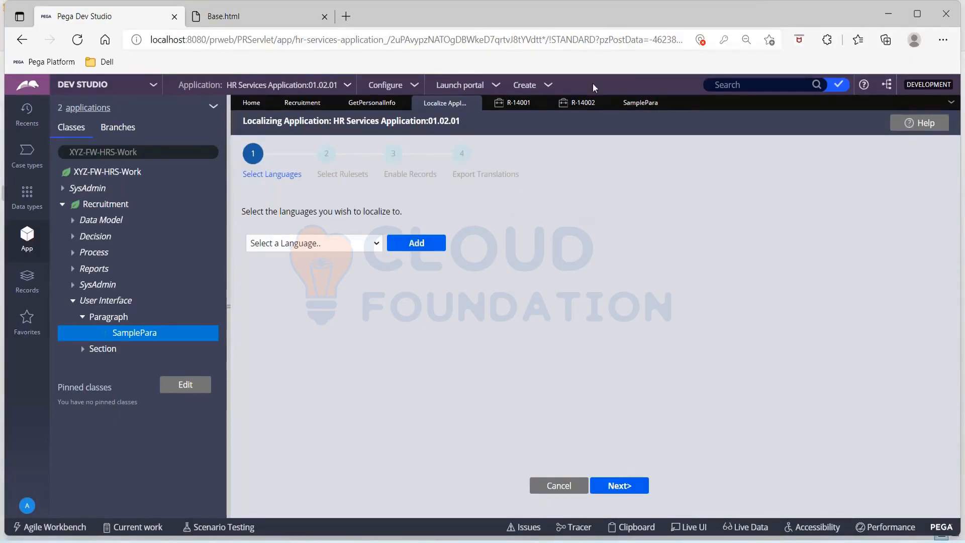
pyautogui.click(415, 89)
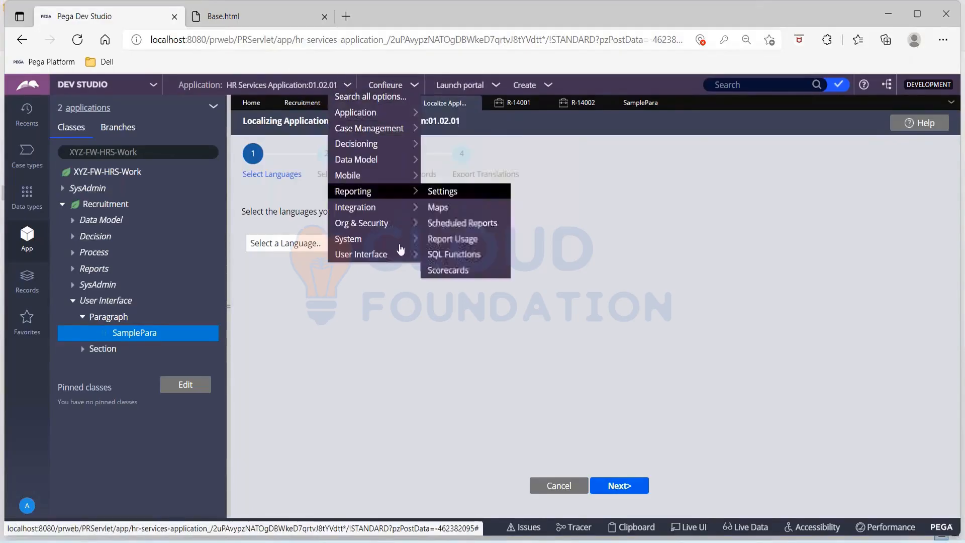
pyautogui.moveTo(400, 261)
pyautogui.moveTo(485, 256)
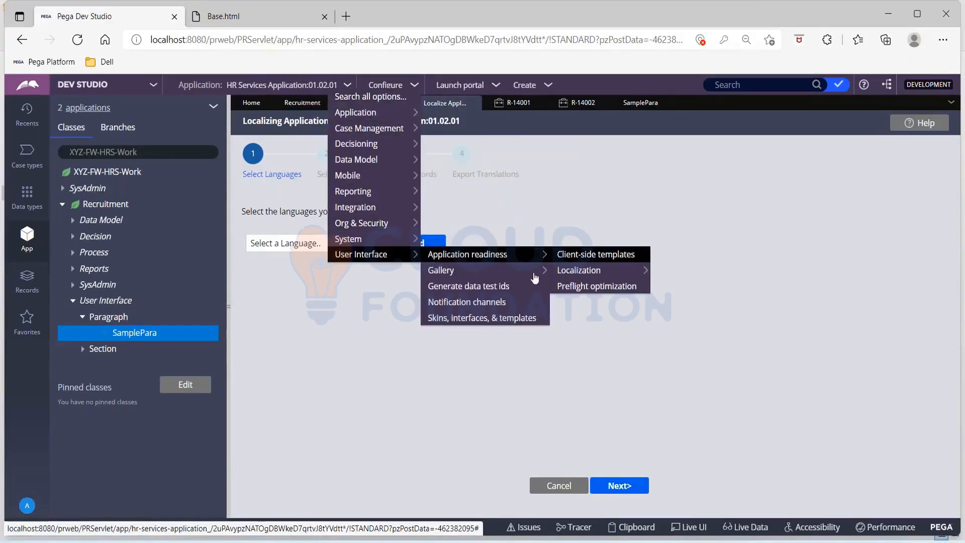
pyautogui.moveTo(588, 272)
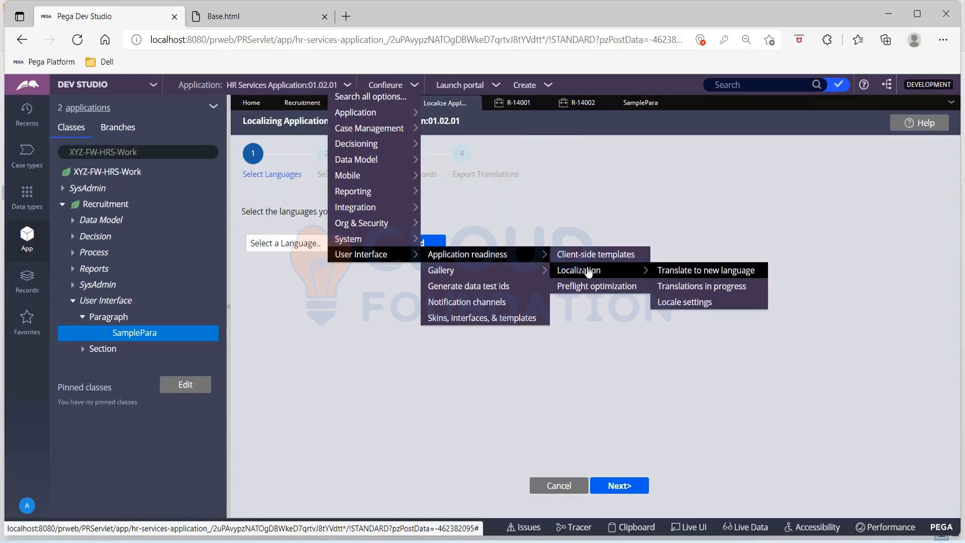
pyautogui.click(679, 288)
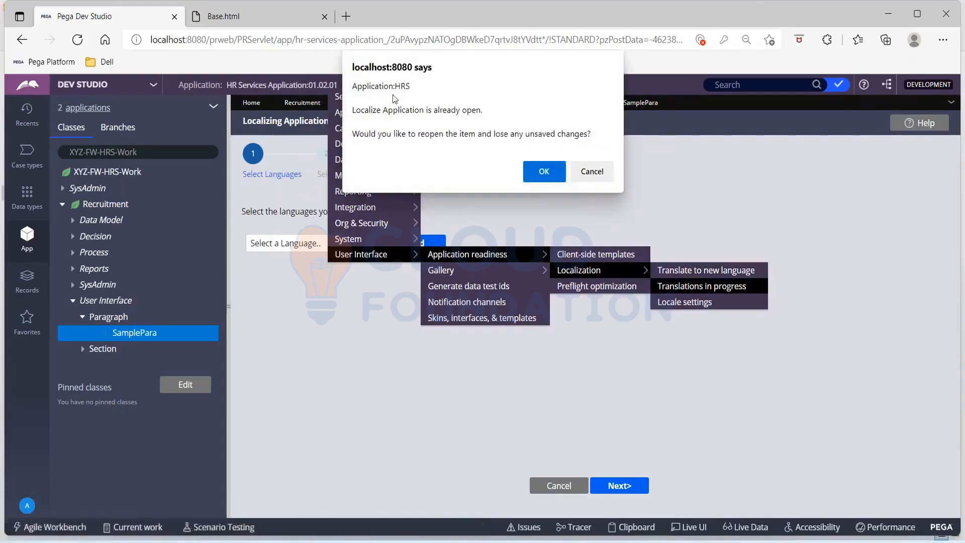
pyautogui.click(547, 173)
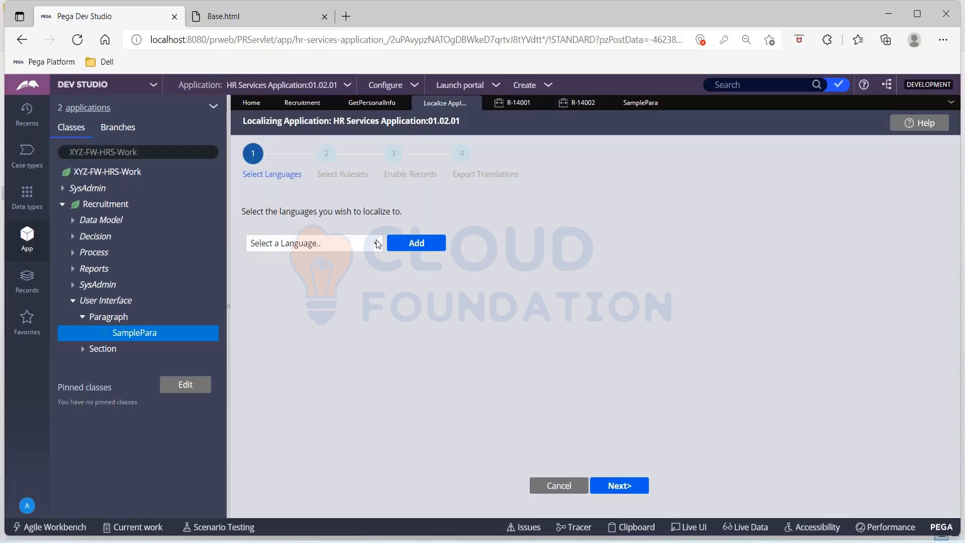
pyautogui.moveTo(441, 538)
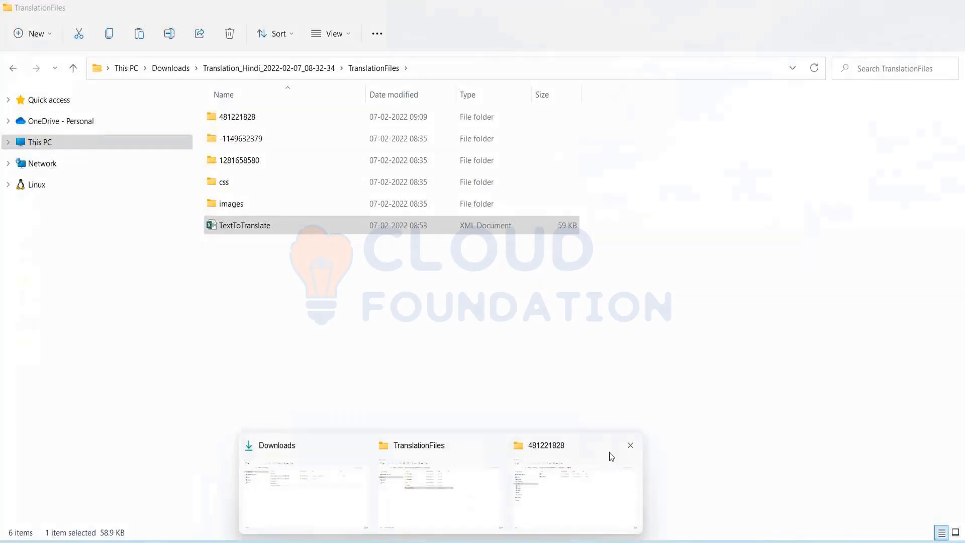
# Close the 481221828 and TranslationFiles windows, then delete the Translation_Hindi zip from Downloads.
pyautogui.click(629, 446)
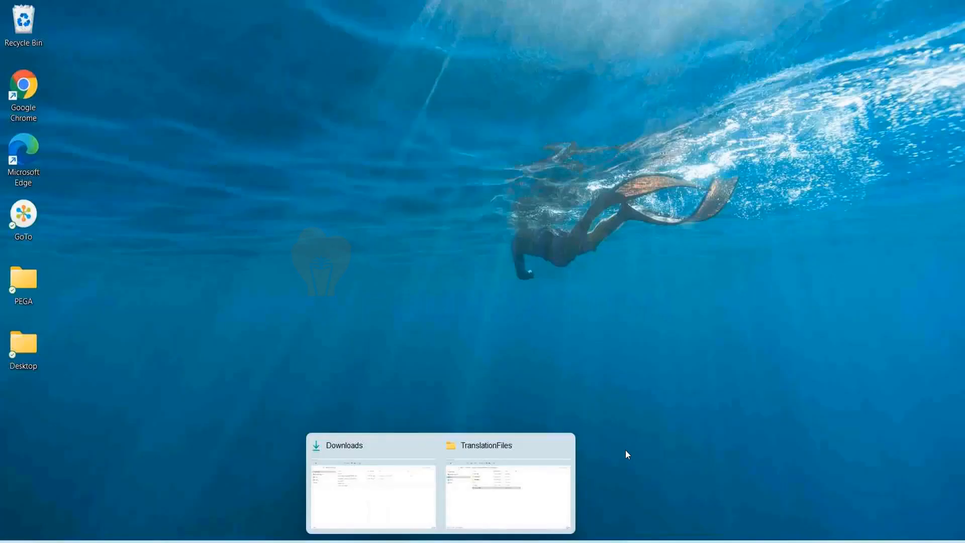
pyautogui.click(563, 445)
pyautogui.click(449, 493)
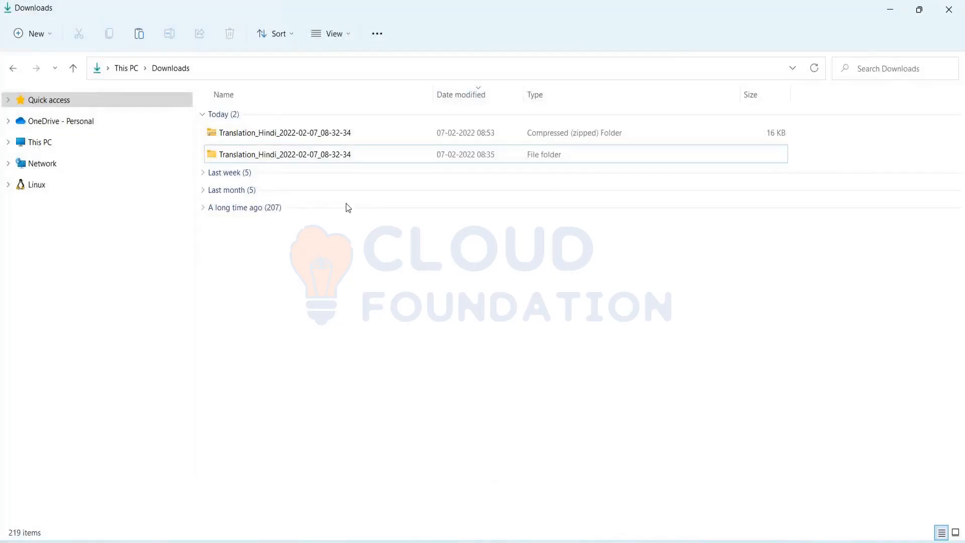
pyautogui.click(298, 136)
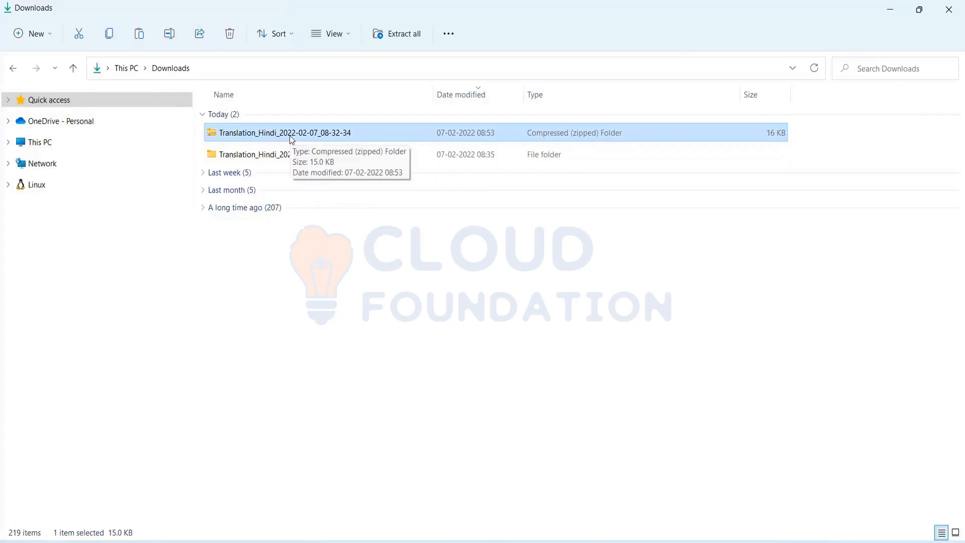
pyautogui.press('Delete')
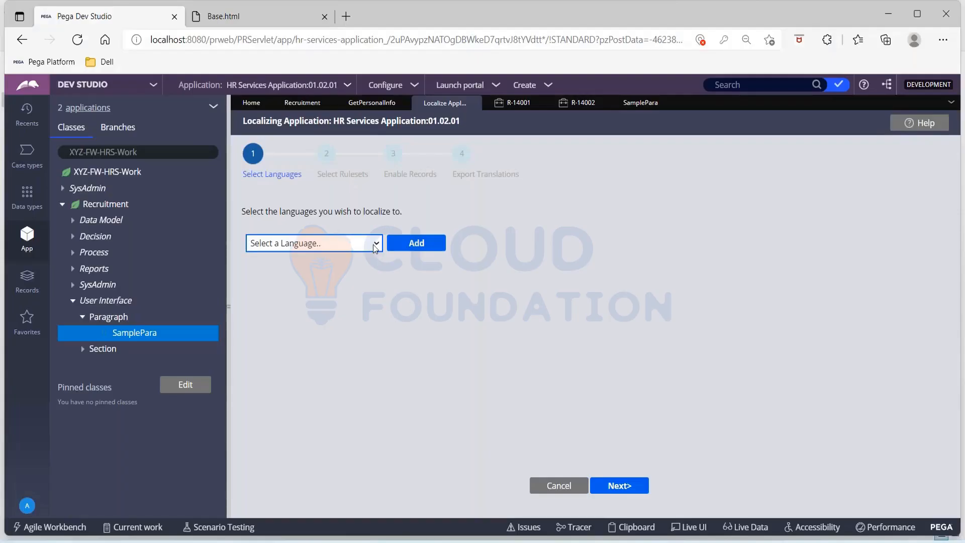
# Choose Hindi HI as the target language, add it, and move to ruleset selection.
pyautogui.click(373, 246)
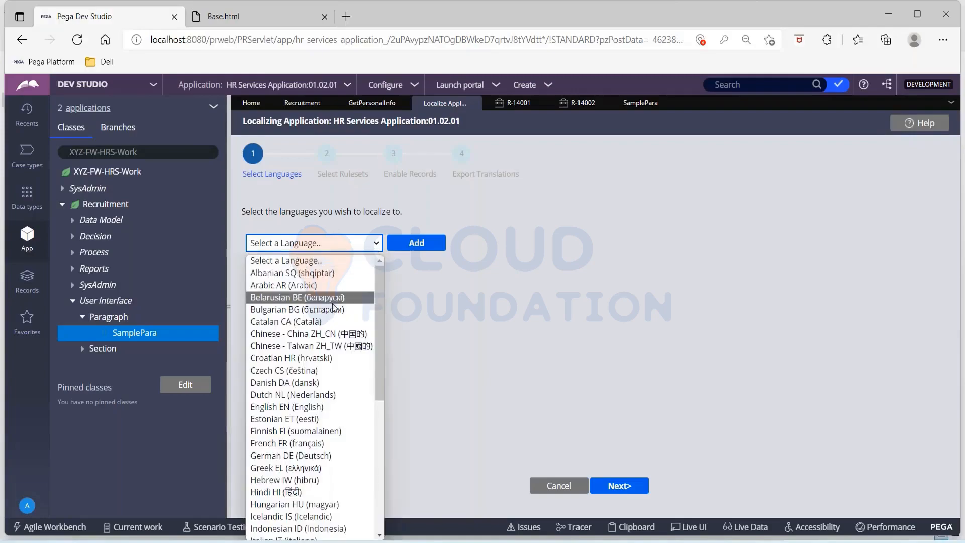
pyautogui.write('hi')
pyautogui.press('Return')
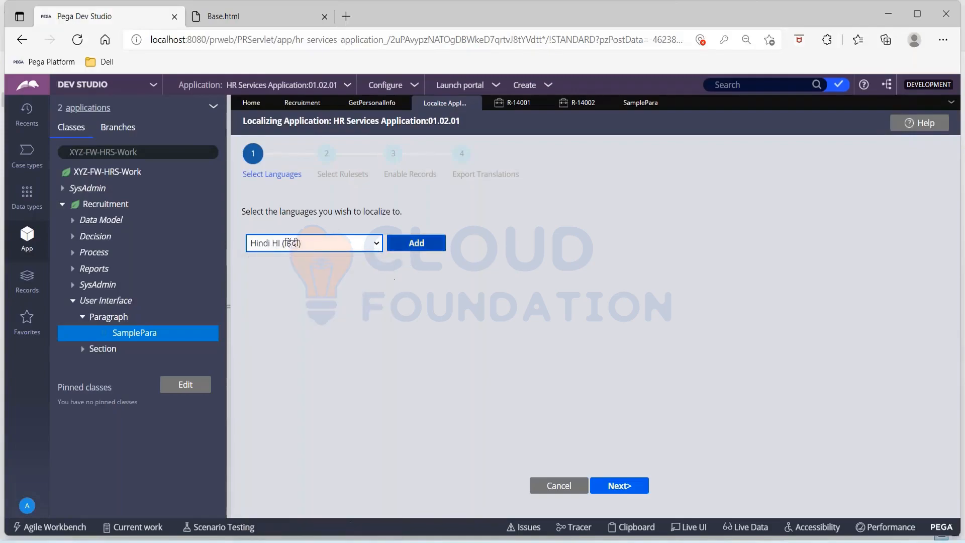
pyautogui.click(416, 243)
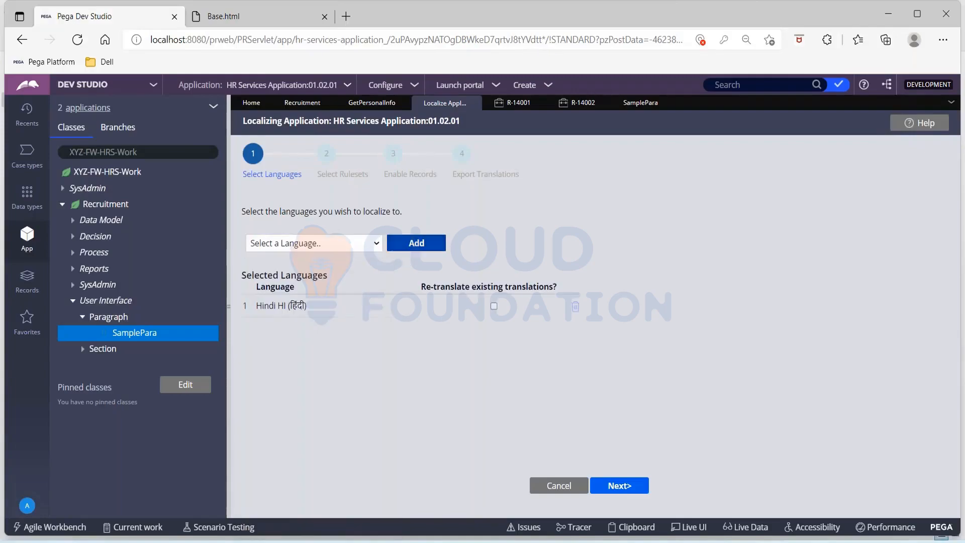
pyautogui.click(621, 483)
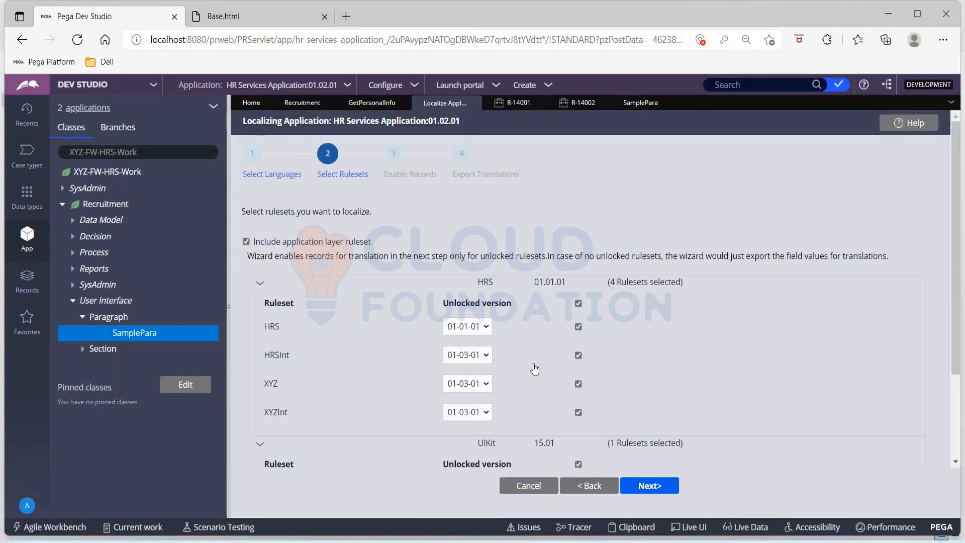
# Exclude the UIKit ruleset, proceed without unlocked rulesets, and enable records for translation.
pyautogui.scroll(-1, 535, 381)
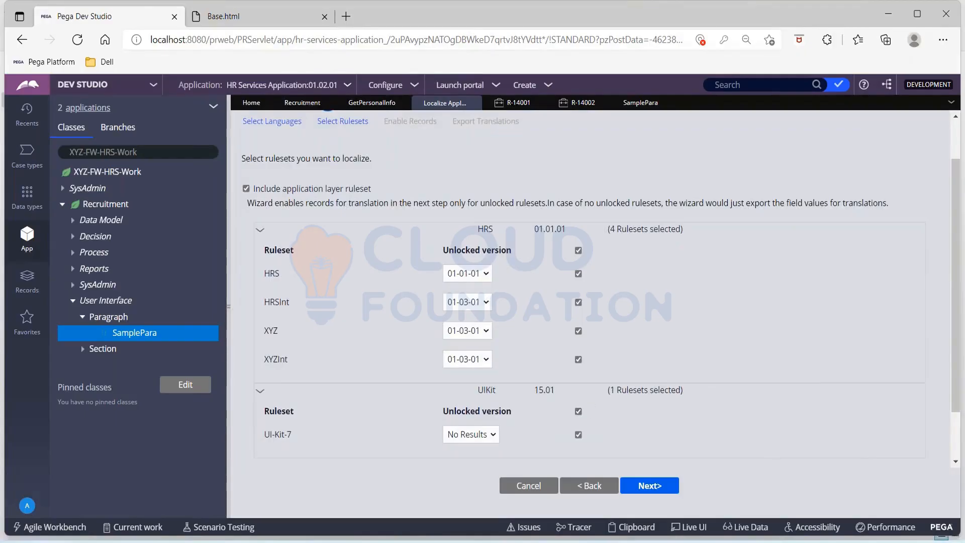
pyautogui.click(579, 413)
pyautogui.click(664, 487)
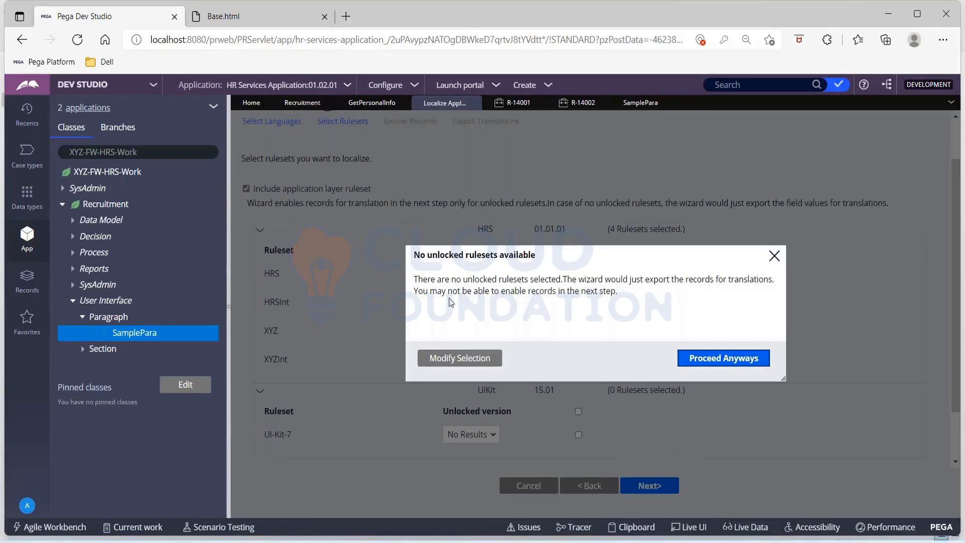
pyautogui.click(724, 362)
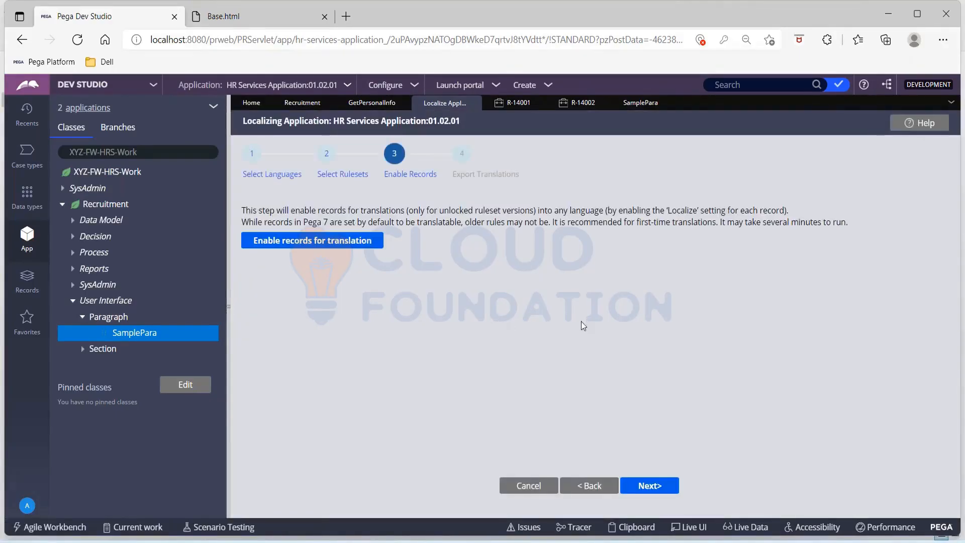
pyautogui.click(341, 244)
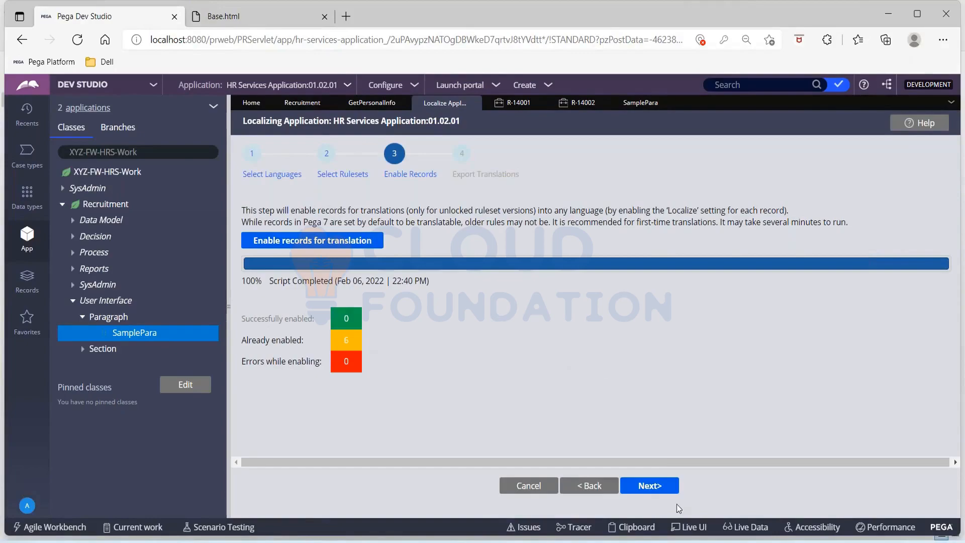
pyautogui.click(645, 486)
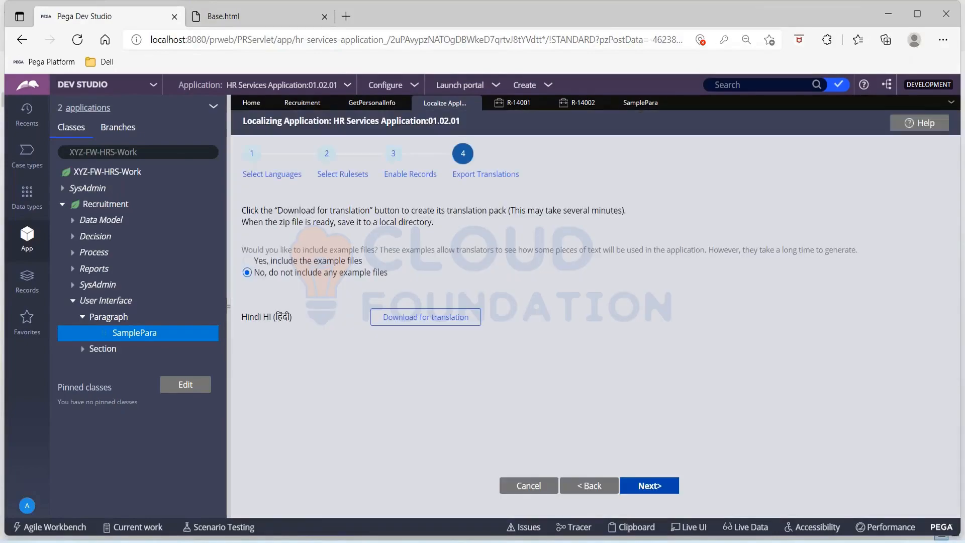
# Submit the wizard's export step and open the HR Services application Definition.
pyautogui.click(655, 485)
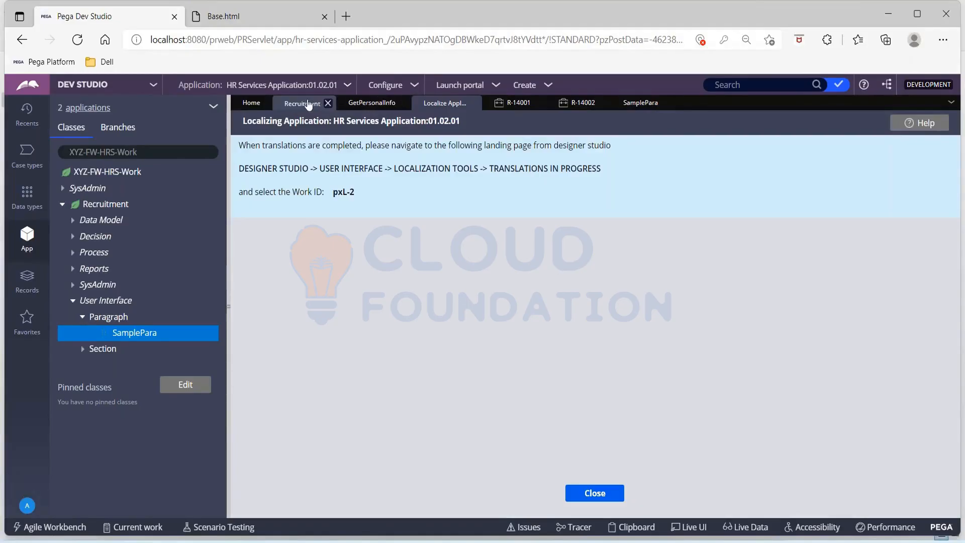
pyautogui.click(349, 89)
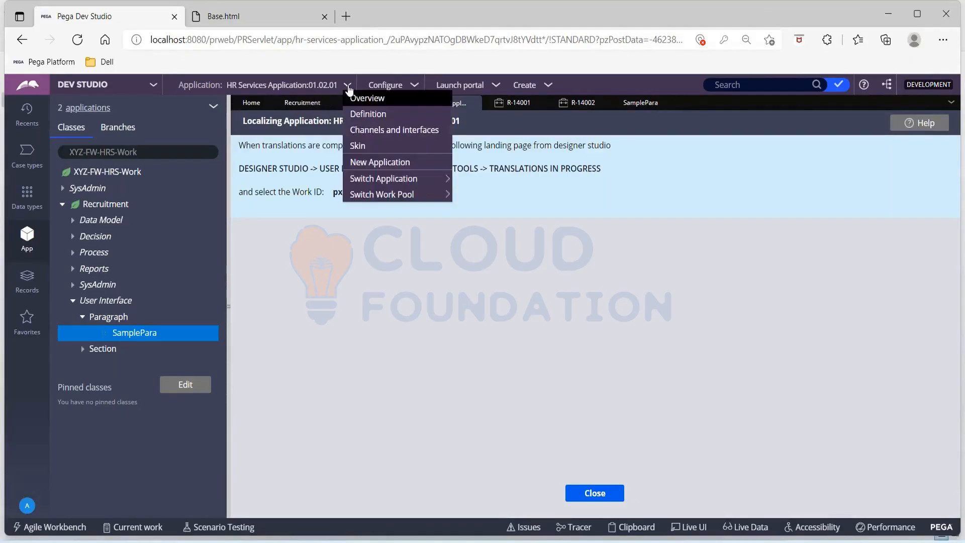
pyautogui.click(359, 112)
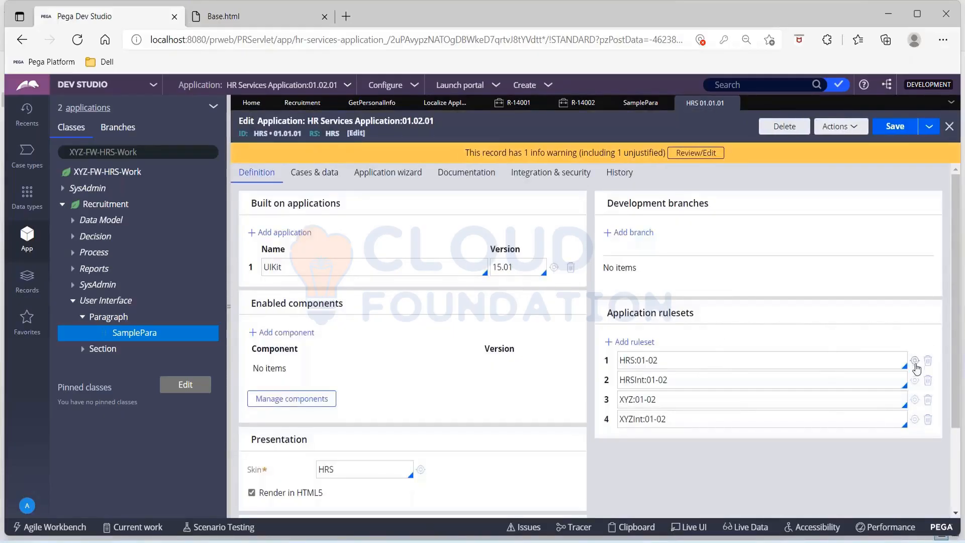
# Open the HRS ruleset record and review its versions.
pyautogui.click(915, 360)
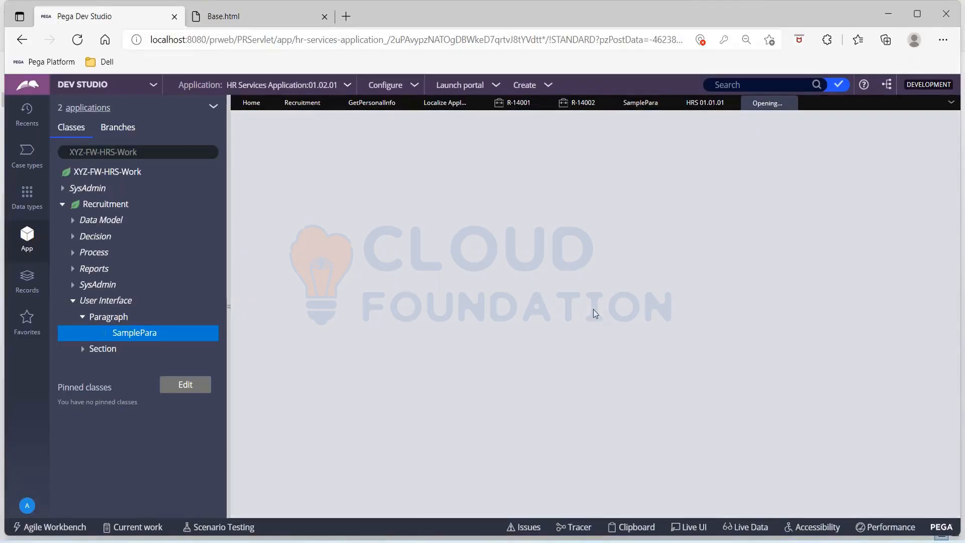
pyautogui.scroll(-3, 451, 405)
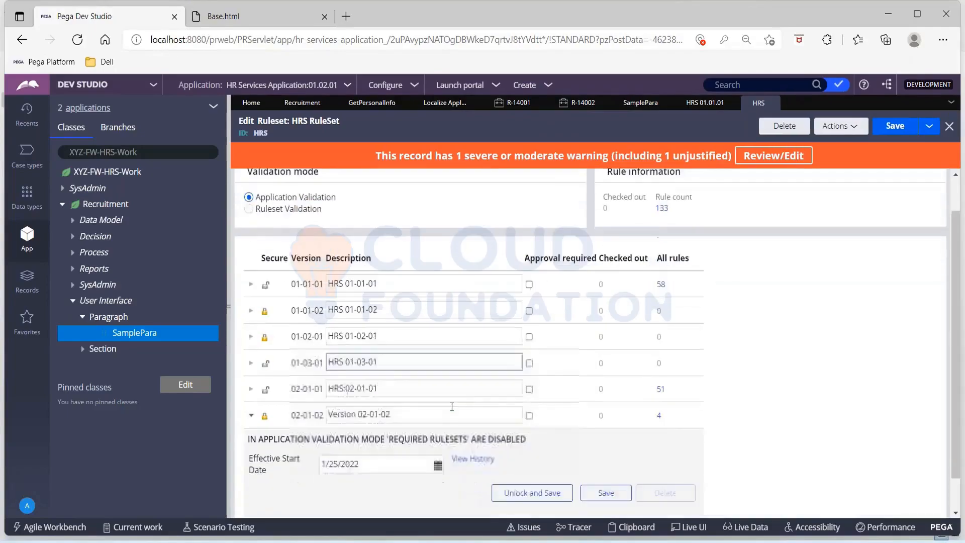
pyautogui.scroll(2, 452, 406)
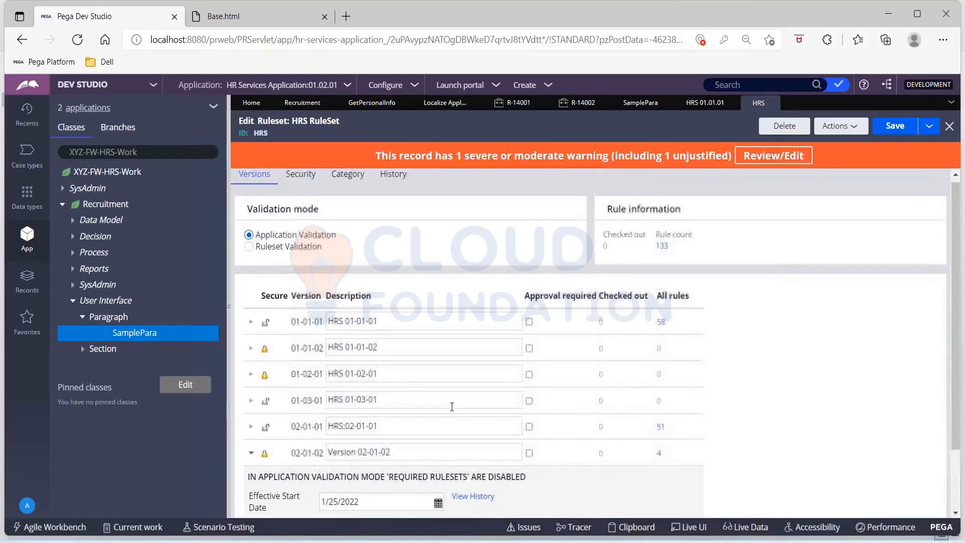
pyautogui.click(352, 330)
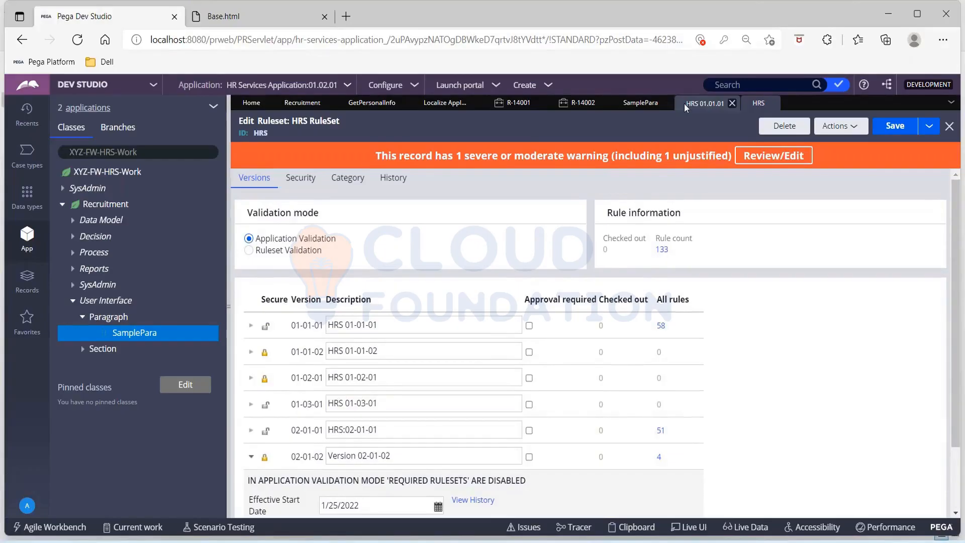
# Close the finished localization wizard tab and return to the SamplePara paragraph editor.
pyautogui.click(631, 106)
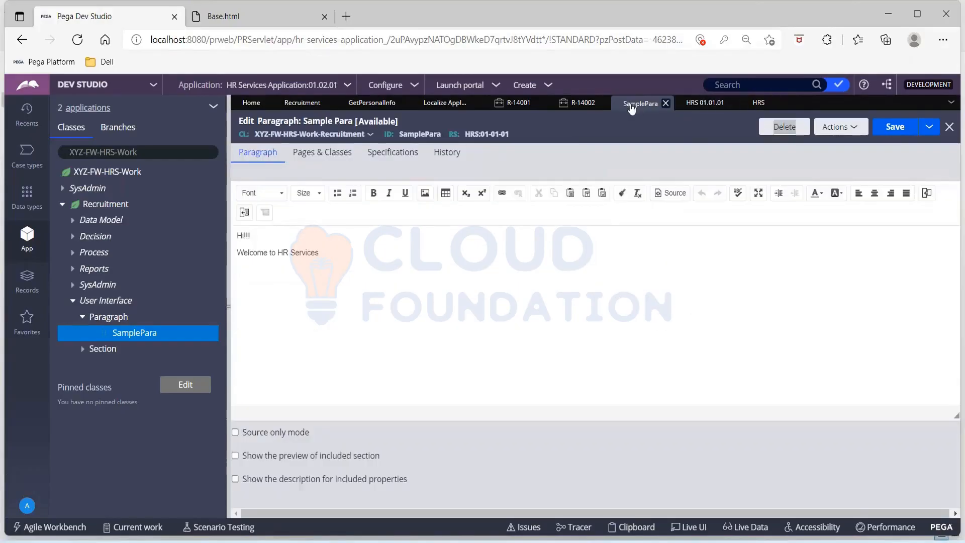
pyautogui.click(698, 104)
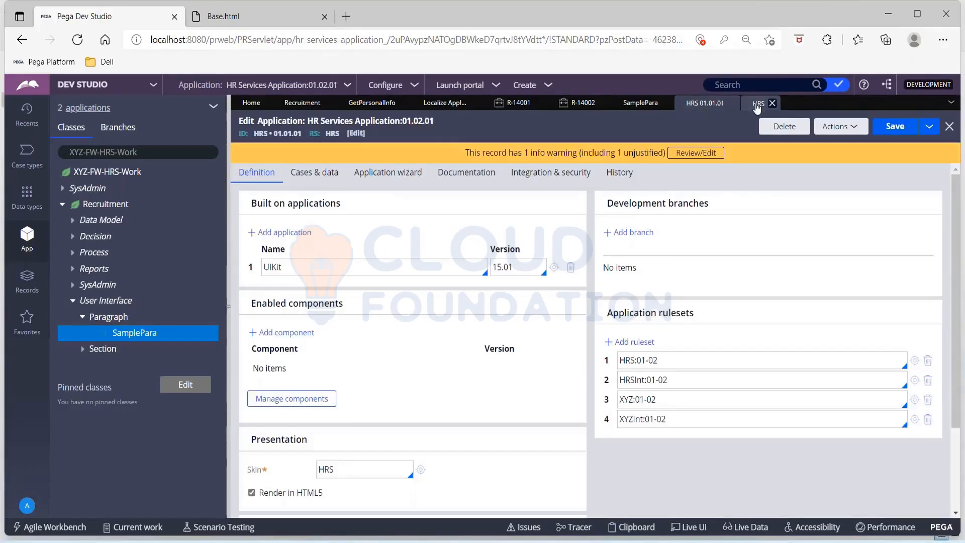
pyautogui.click(757, 104)
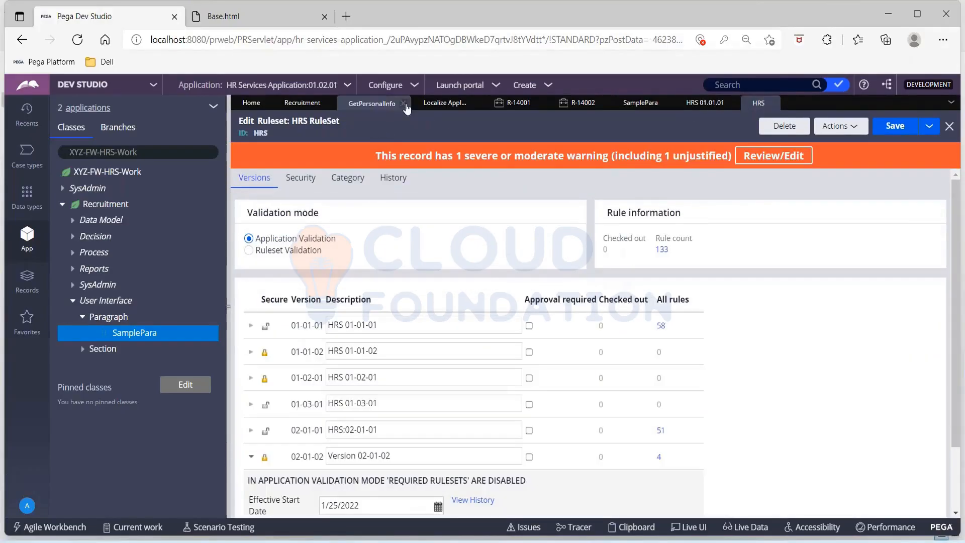
pyautogui.click(444, 104)
pyautogui.click(594, 493)
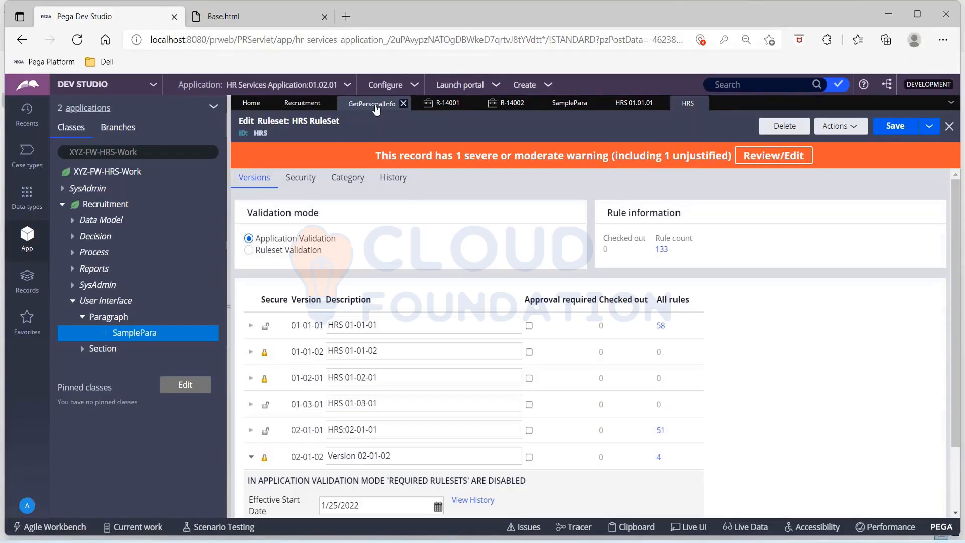
pyautogui.click(376, 106)
pyautogui.click(777, 142)
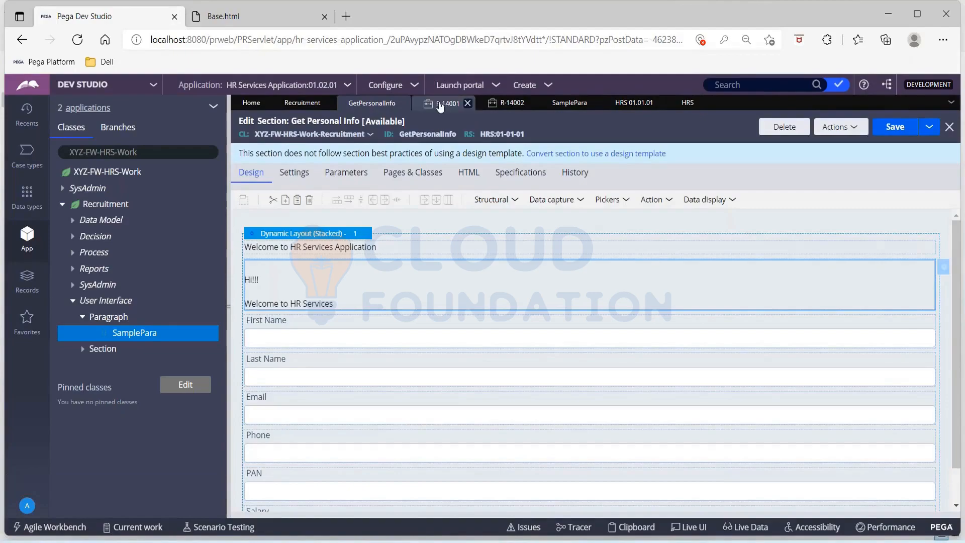
pyautogui.click(577, 107)
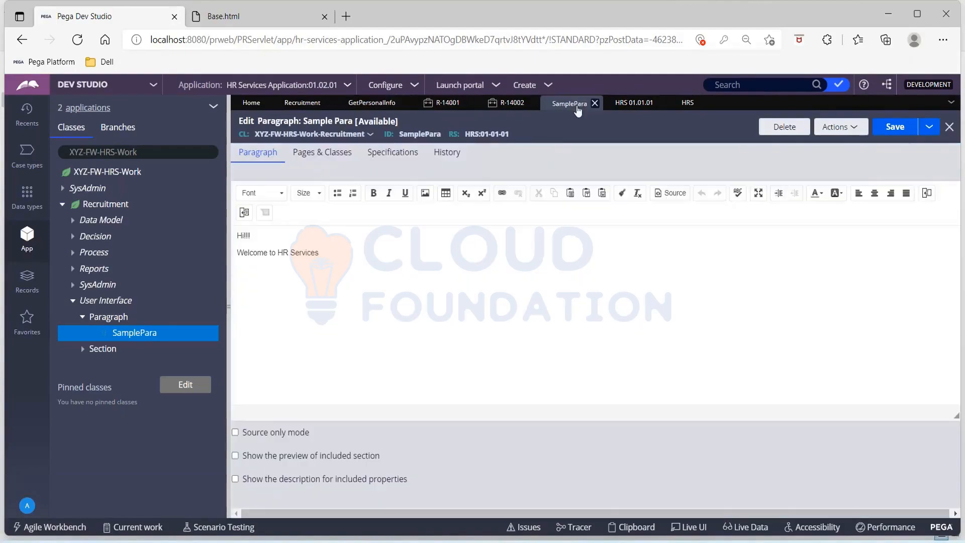
# Start the localization wizard with Hindi (HI) as the target language and move on to ruleset selection.
pyautogui.click(397, 86)
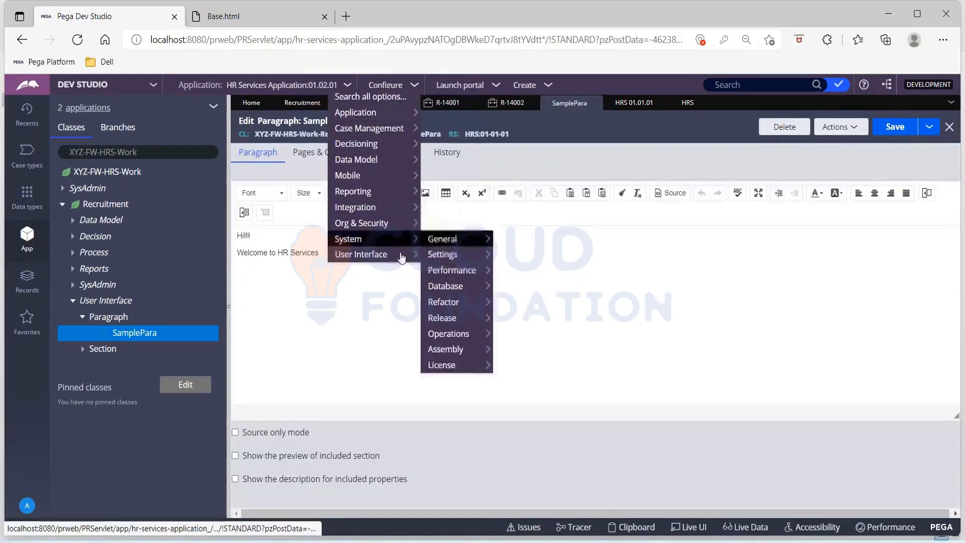
pyautogui.moveTo(402, 256)
pyautogui.moveTo(527, 253)
pyautogui.moveTo(581, 272)
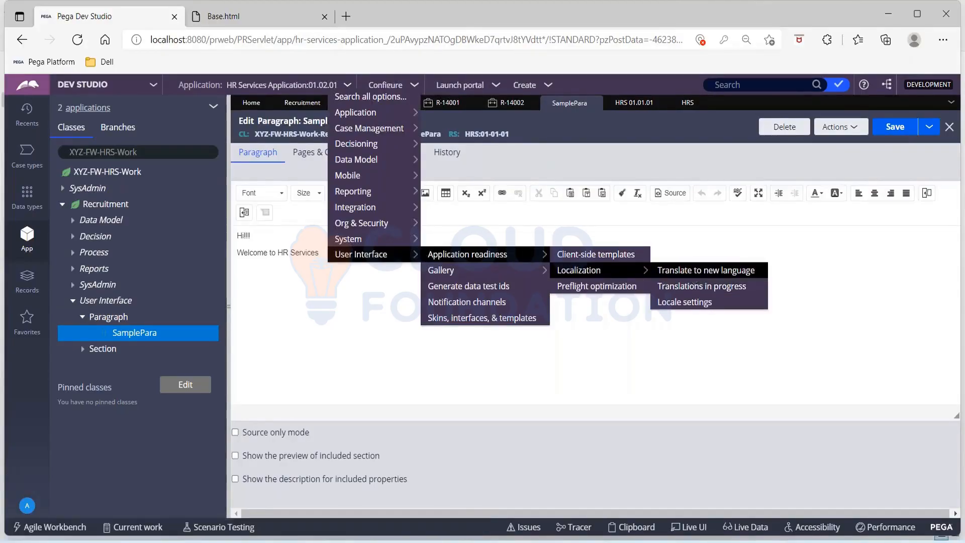
pyautogui.click(705, 270)
pyautogui.click(129, 243)
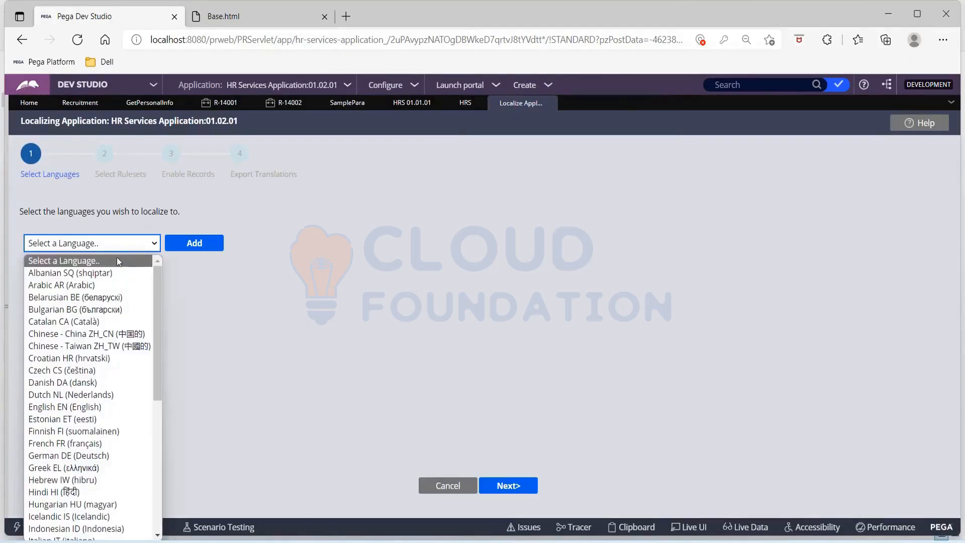
pyautogui.write('hibru)')
pyautogui.press('Return')
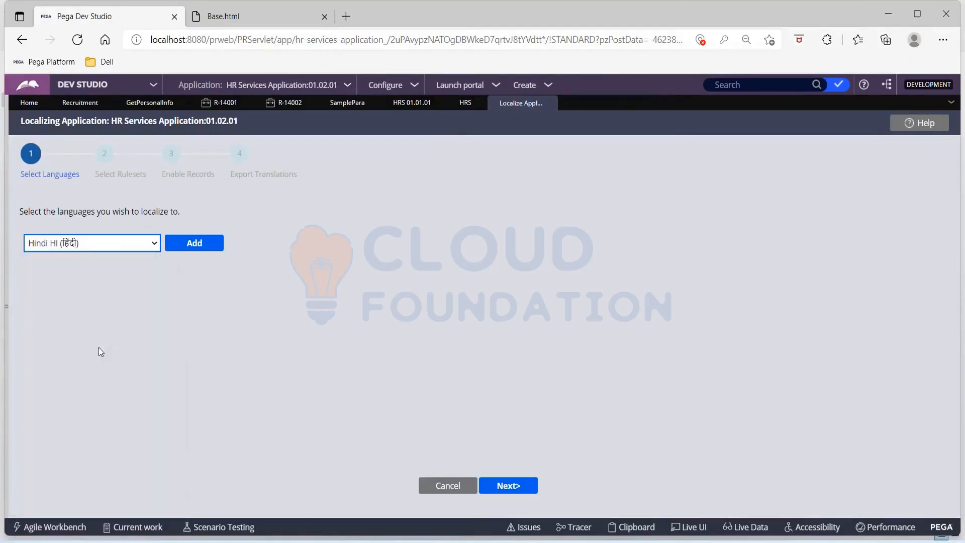
pyautogui.click(210, 246)
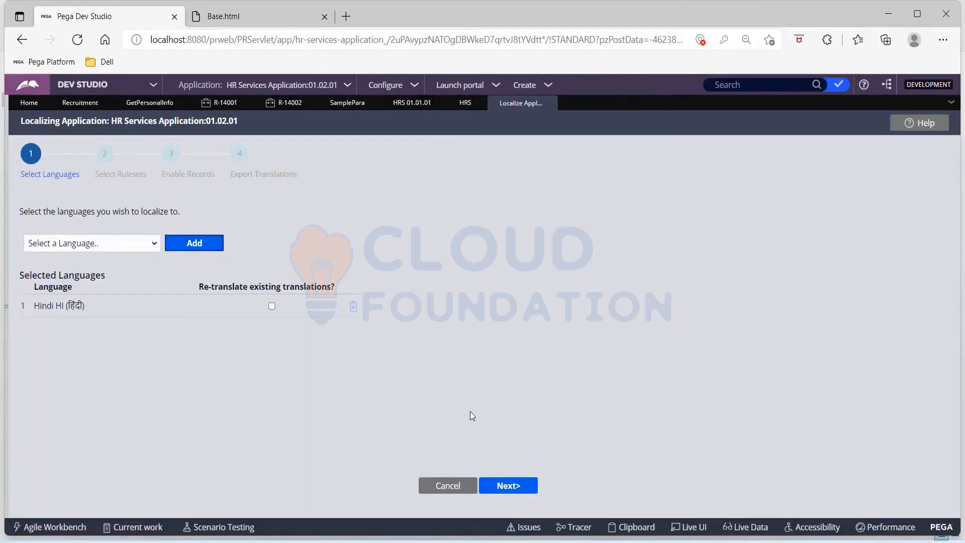
pyautogui.click(518, 486)
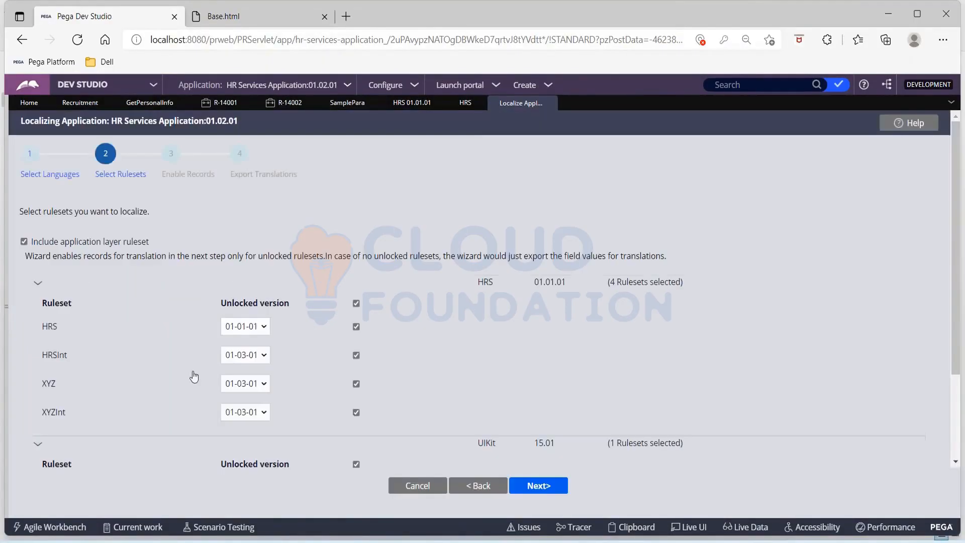
# Keep HRS at version 01-01-01, exclude UIKit, and continue, which triggers the no-unlocked-rulesets warning.
pyautogui.click(258, 326)
pyautogui.click(258, 327)
pyautogui.click(357, 465)
pyautogui.scroll(-2, 562, 390)
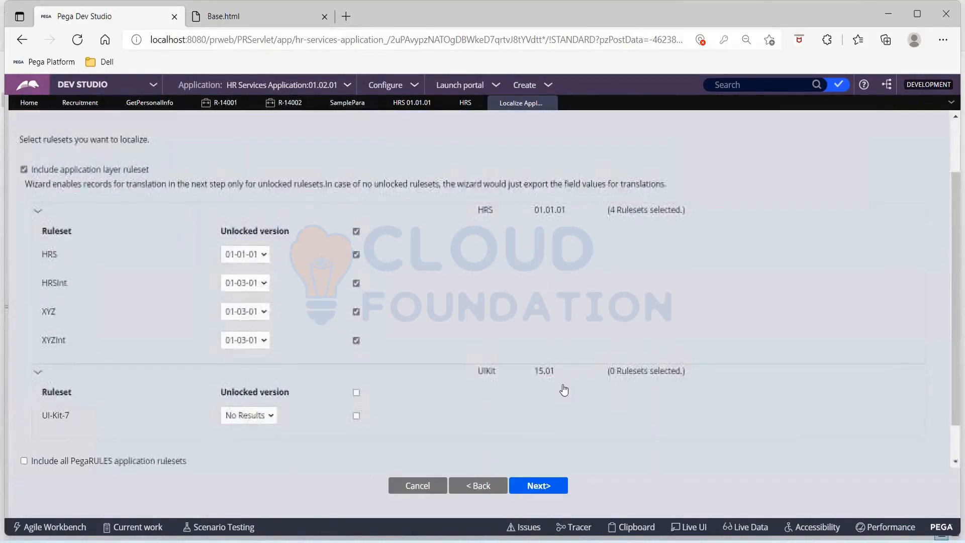
pyautogui.click(267, 255)
pyautogui.click(267, 255)
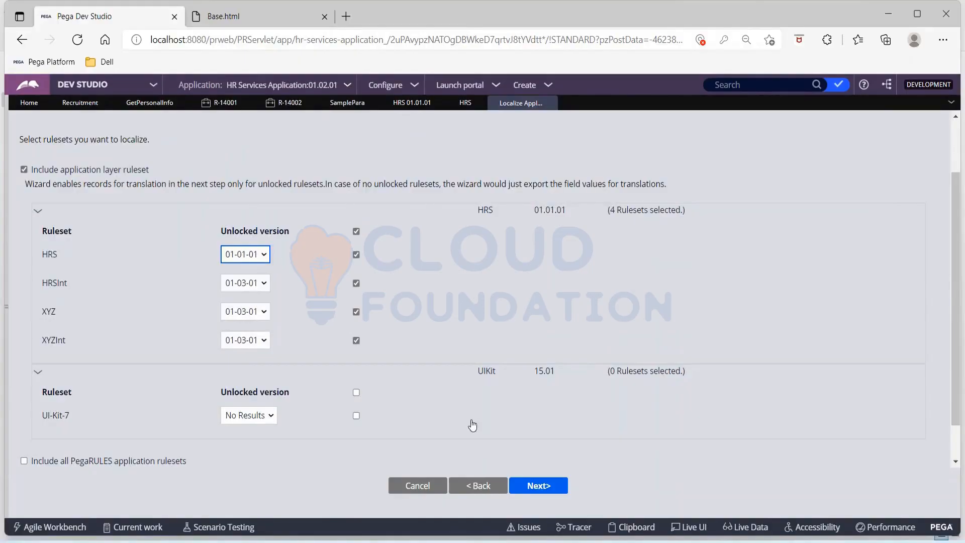
pyautogui.click(540, 493)
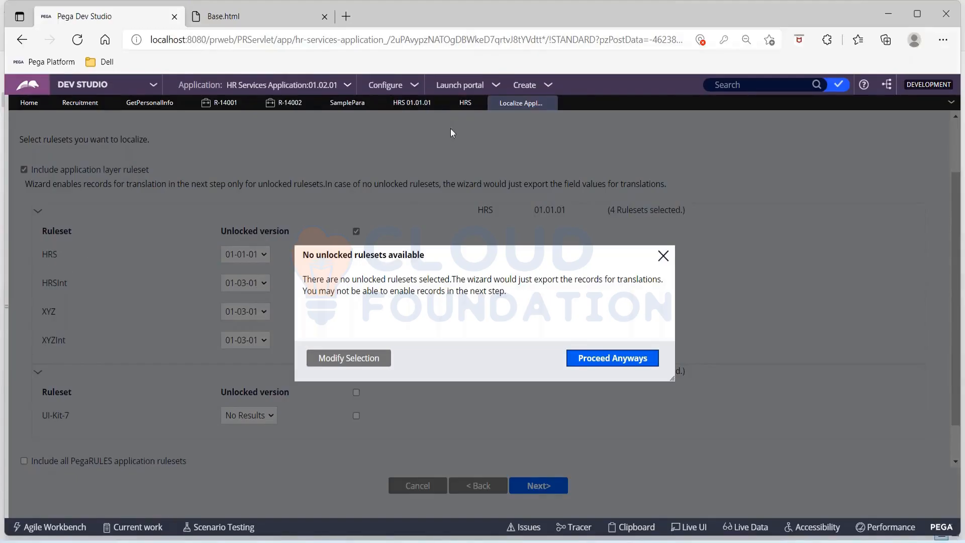
# Review the HRSInt and XYZ ruleset records, noting XYZ's unlocked 01-03-01 version.
pyautogui.click(407, 102)
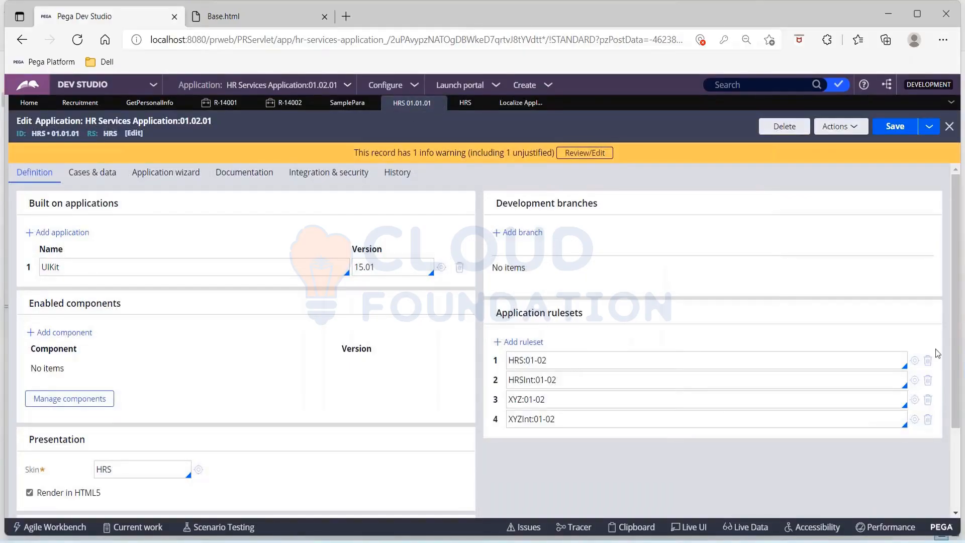
pyautogui.click(917, 381)
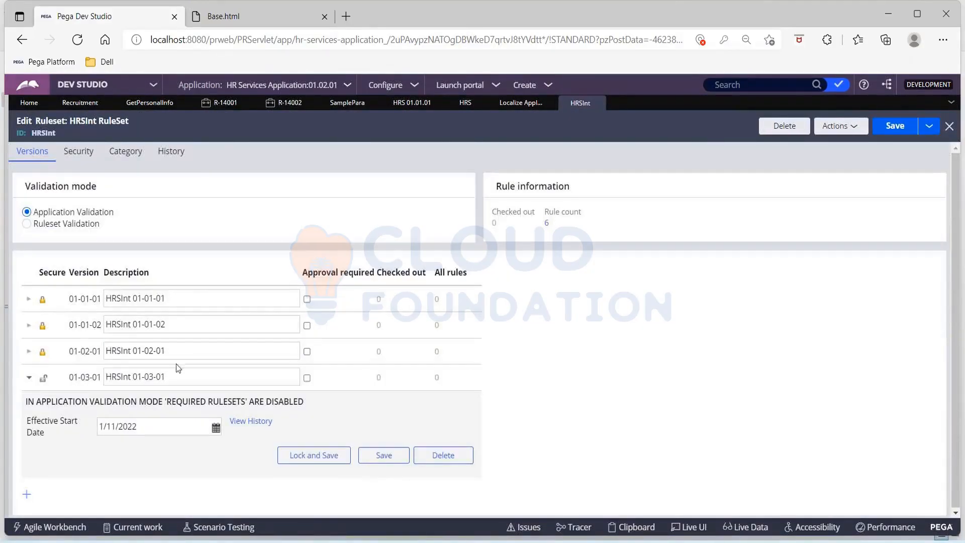
pyautogui.click(521, 104)
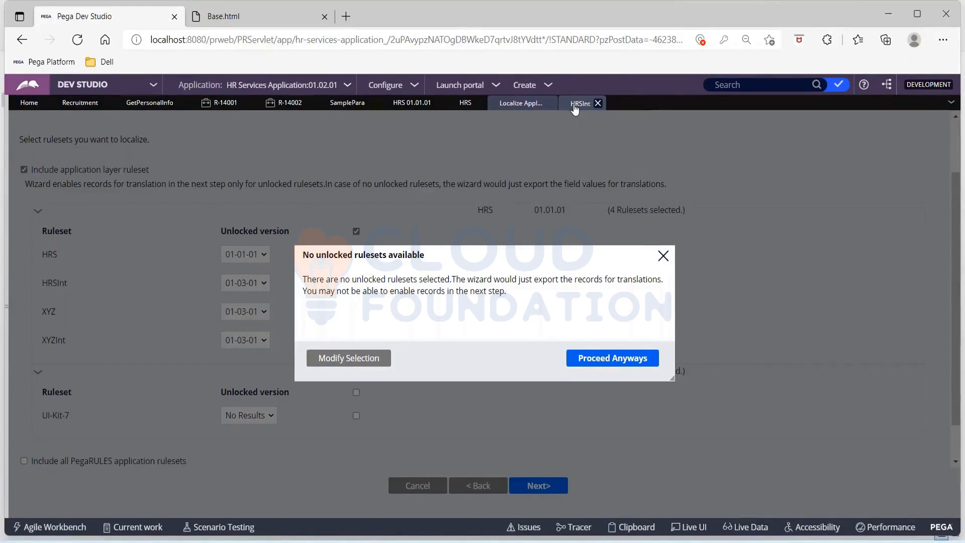
pyautogui.click(575, 107)
pyautogui.click(460, 104)
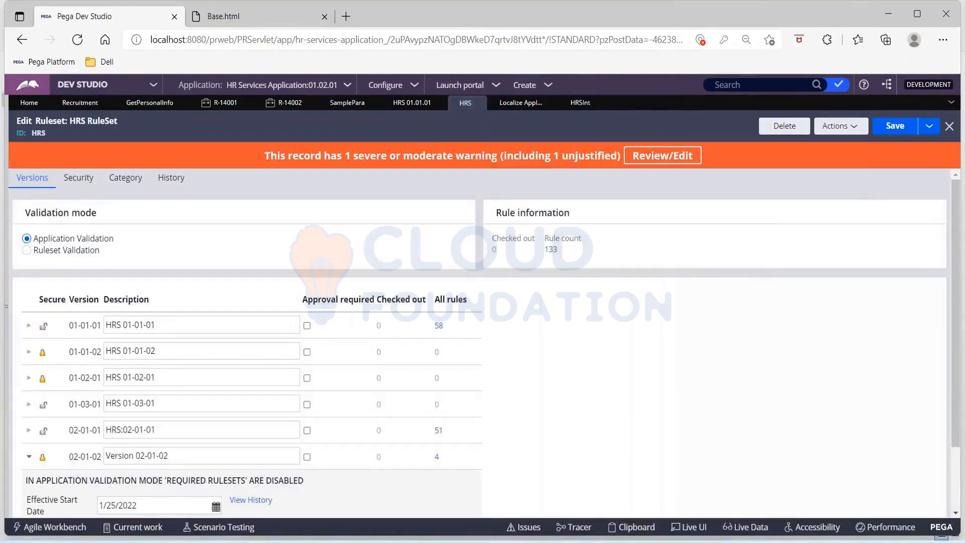
pyautogui.click(412, 103)
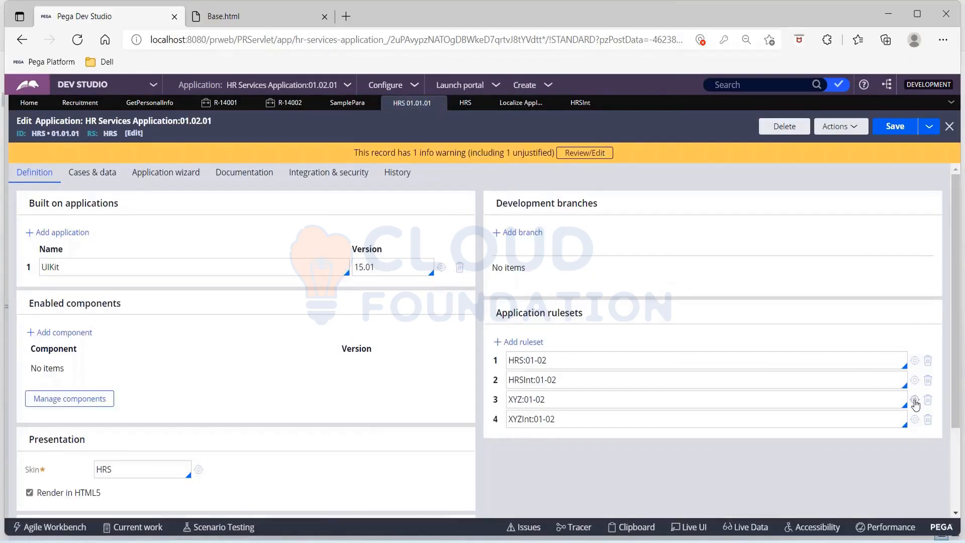
pyautogui.click(915, 399)
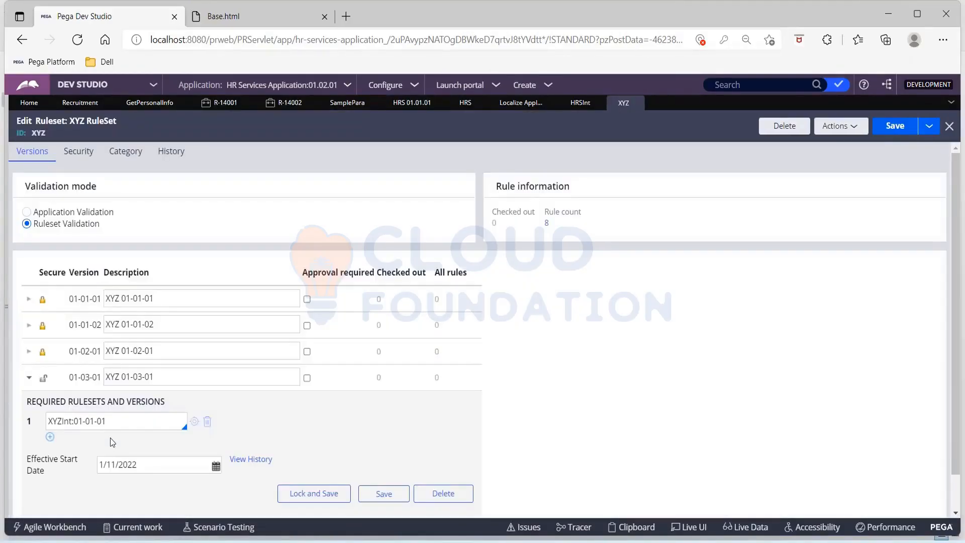
pyautogui.click(187, 375)
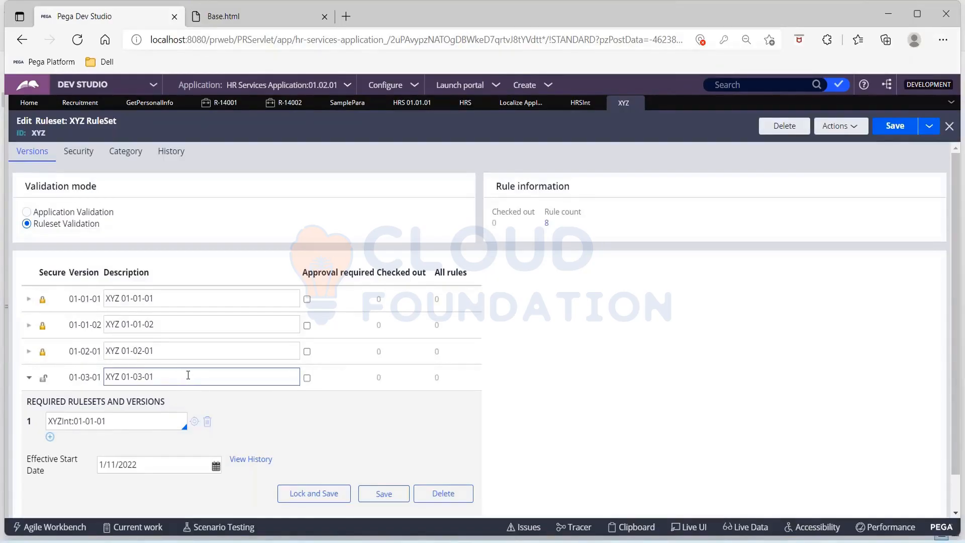
# Check the HRS ruleset's versions, then return to the wizard and close the warning.
pyautogui.click(579, 103)
pyautogui.click(459, 100)
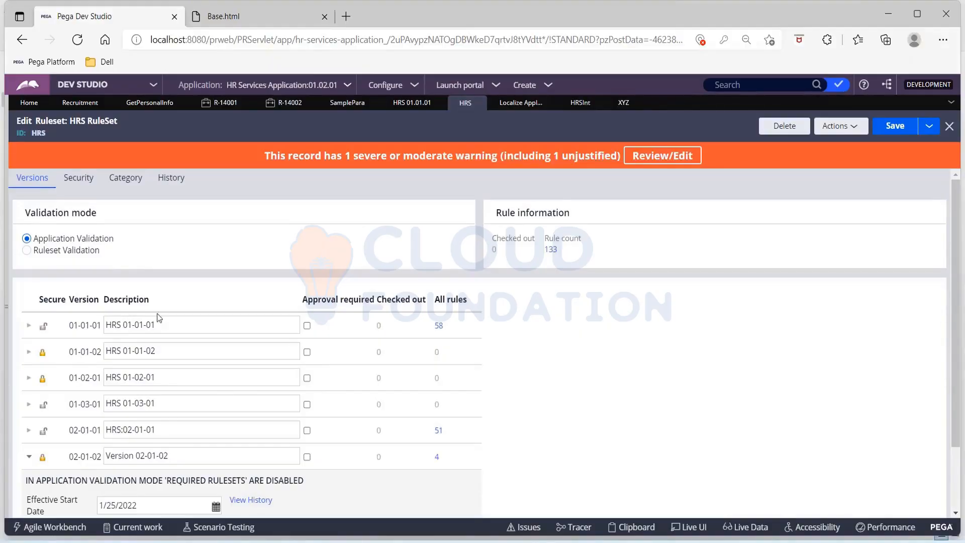
pyautogui.scroll(-2, 346, 421)
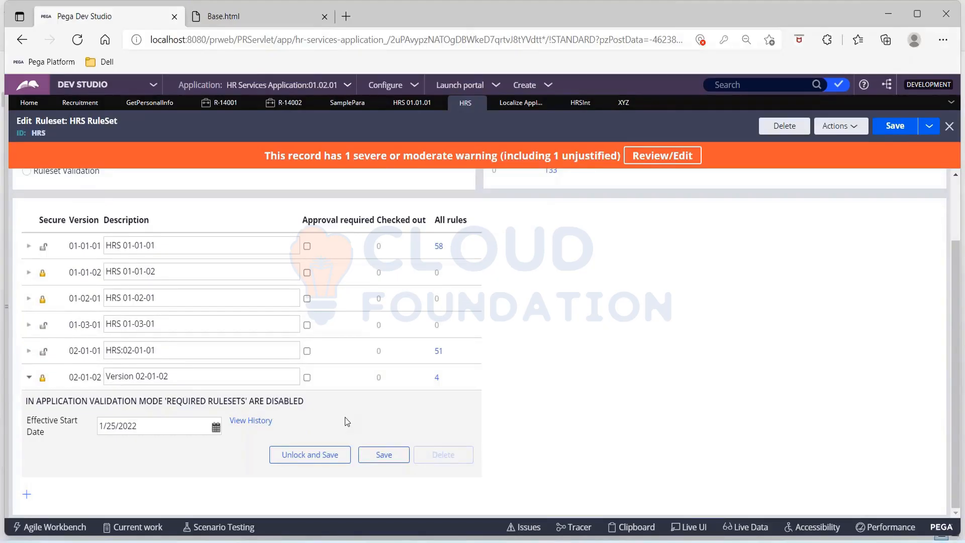
pyautogui.scroll(2, 525, 321)
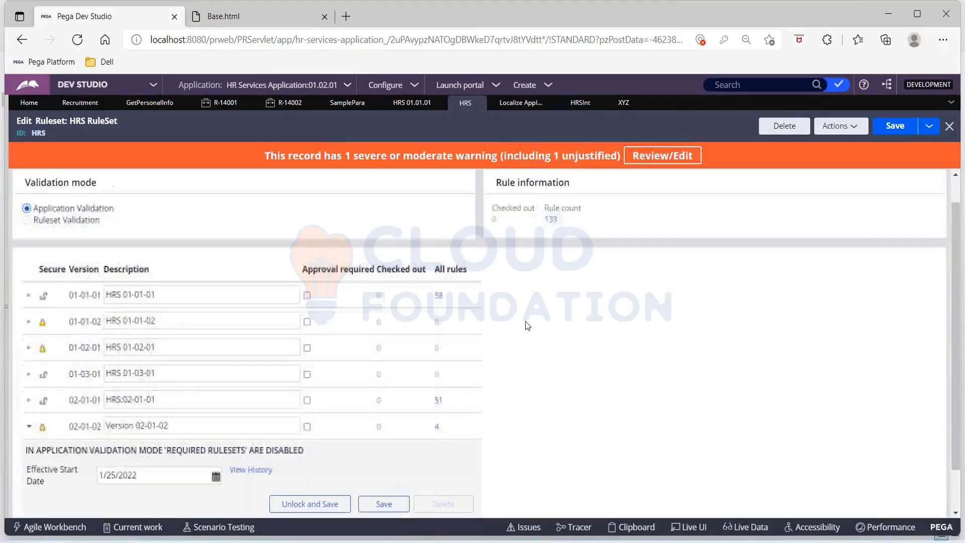
pyautogui.scroll(1, 469, 381)
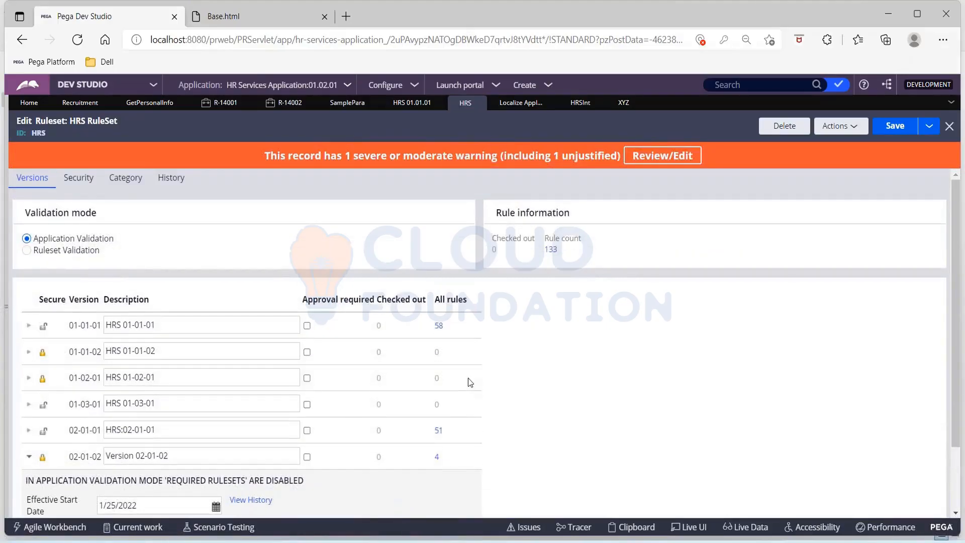
pyautogui.click(521, 104)
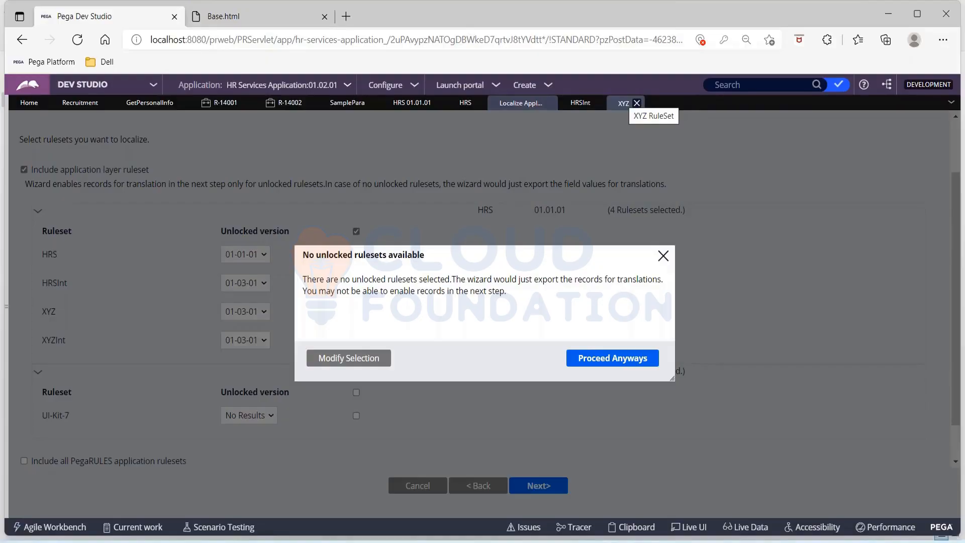
pyautogui.click(661, 256)
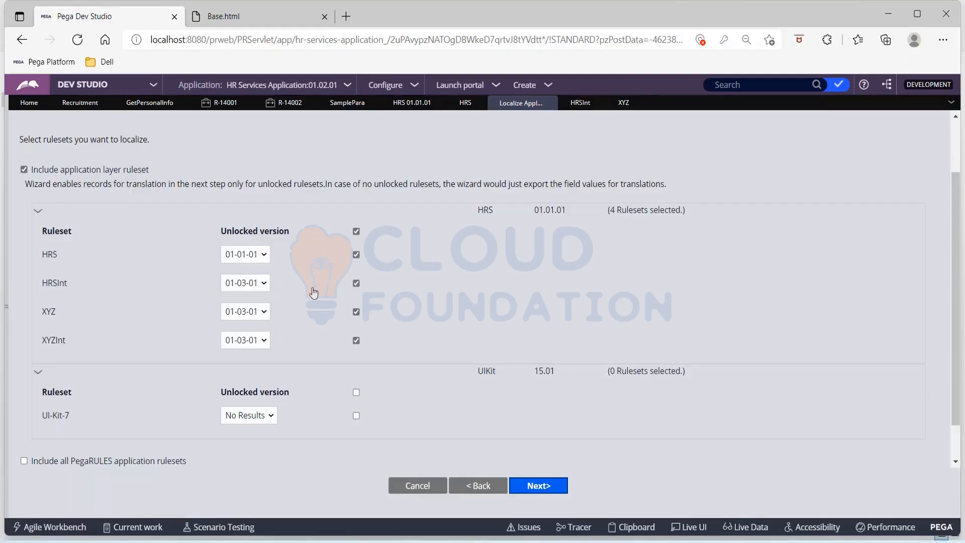
# Change the HRS ruleset version in the localization wizard to 01-03-01.
pyautogui.scroll(2, 314, 292)
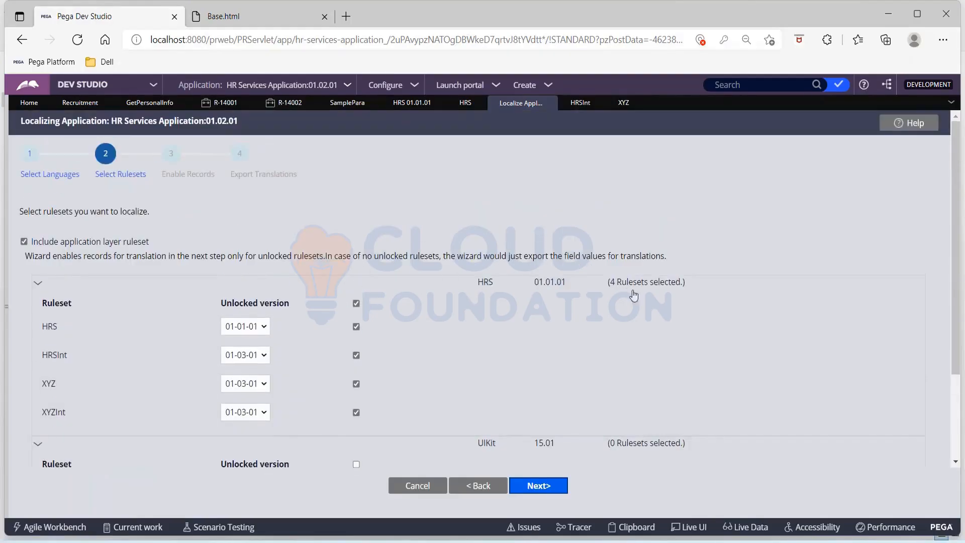
pyautogui.click(251, 327)
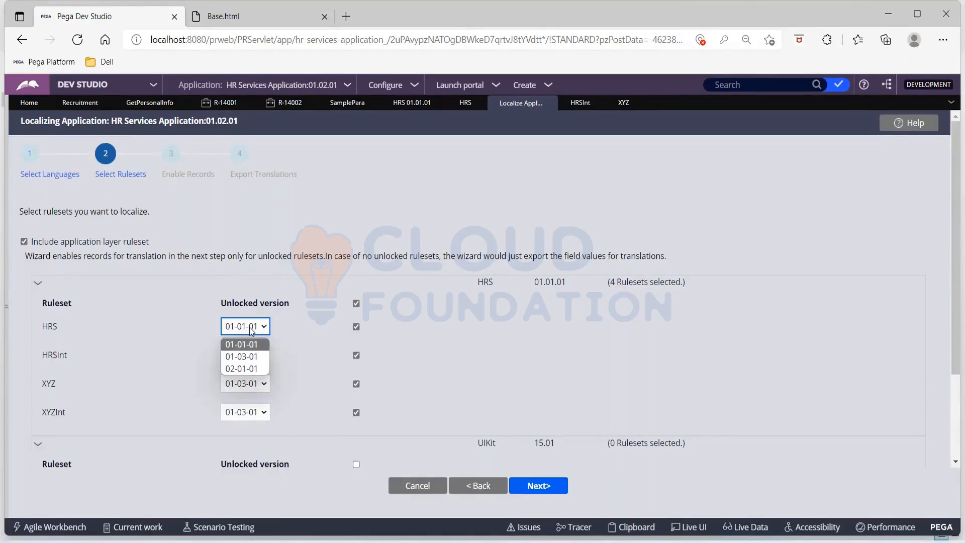
pyautogui.click(251, 356)
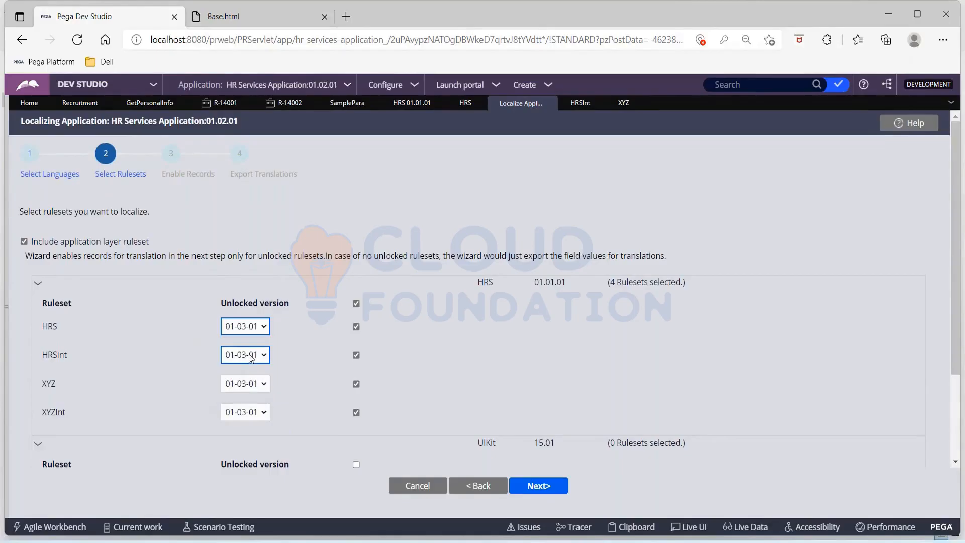
# Look through the SamplePara, XYZ and HRSInt records, ending on HRSInt with 01-03-01 unlocked.
pyautogui.click(347, 104)
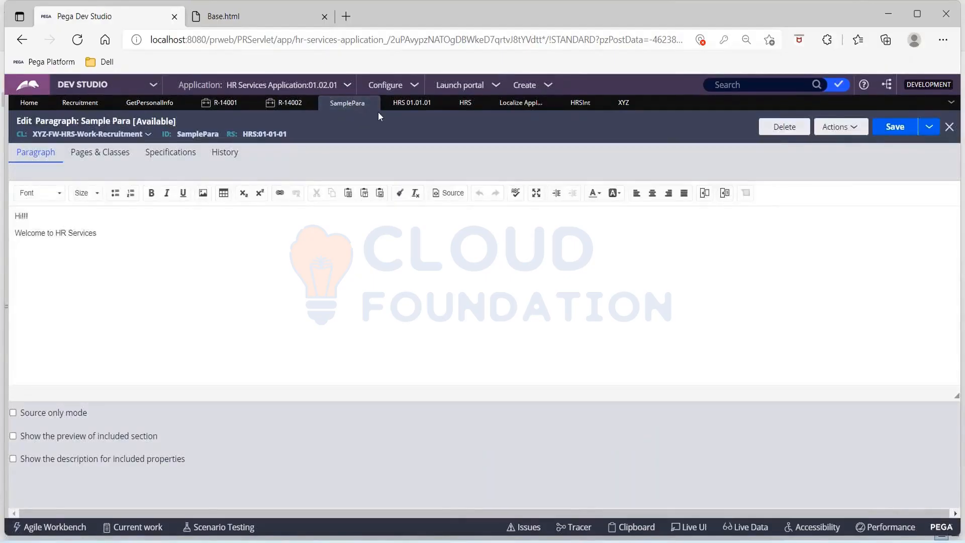
pyautogui.click(623, 104)
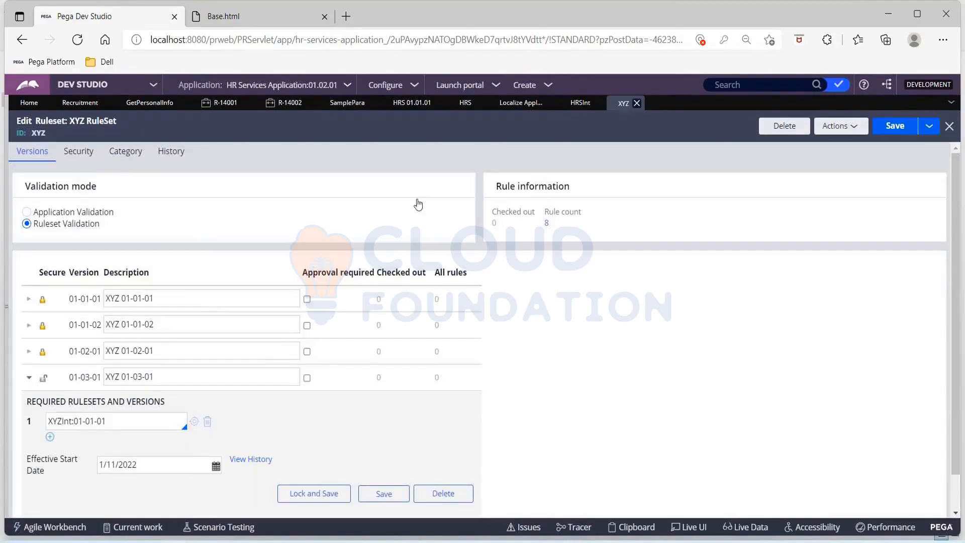
pyautogui.click(574, 107)
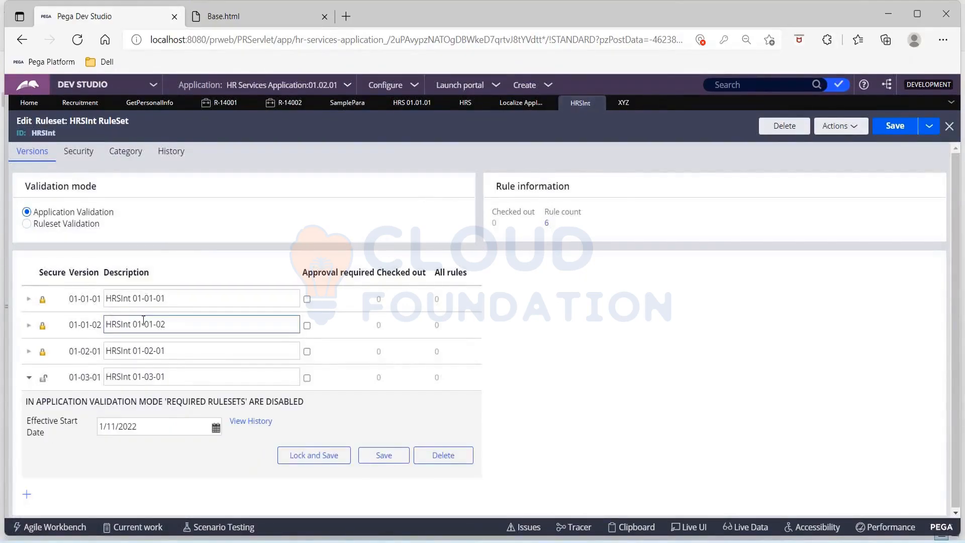
pyautogui.click(242, 293)
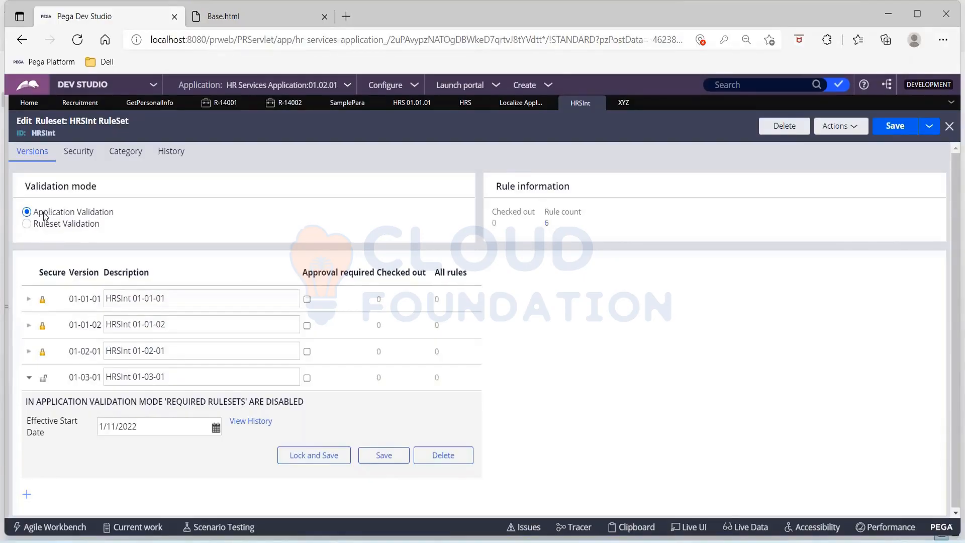
pyautogui.click(550, 85)
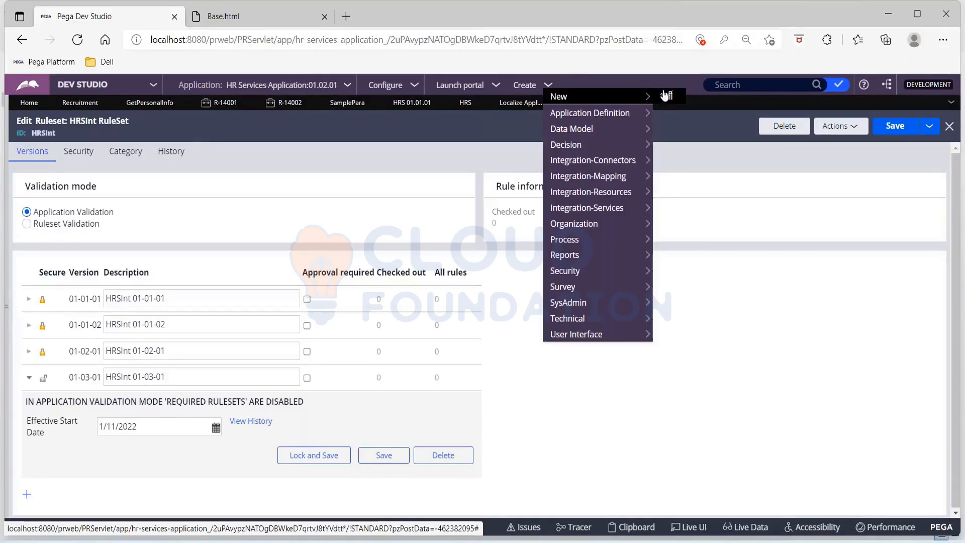
# Create Recruitment case R-14003 and advance it to the Hindi-labelled Get Personal Info form.
pyautogui.click(667, 95)
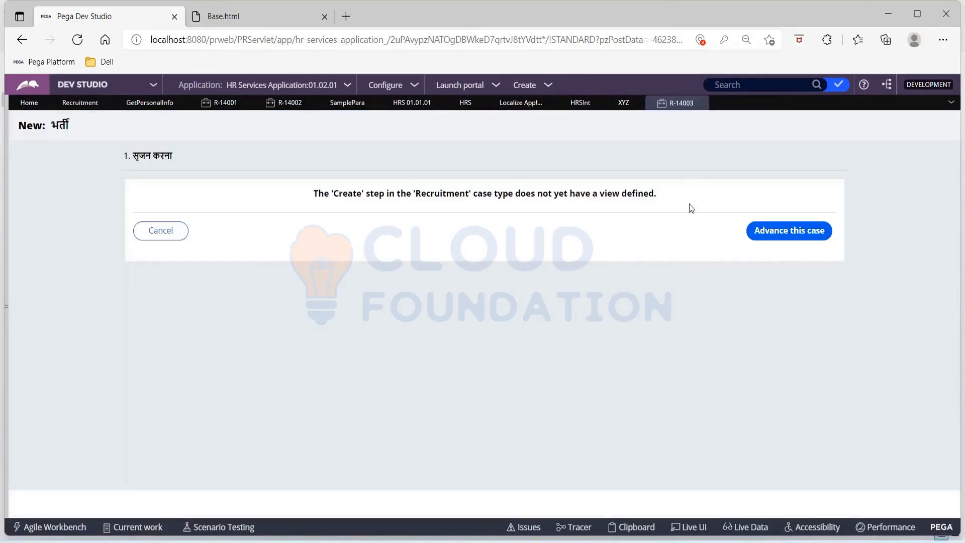
pyautogui.click(777, 233)
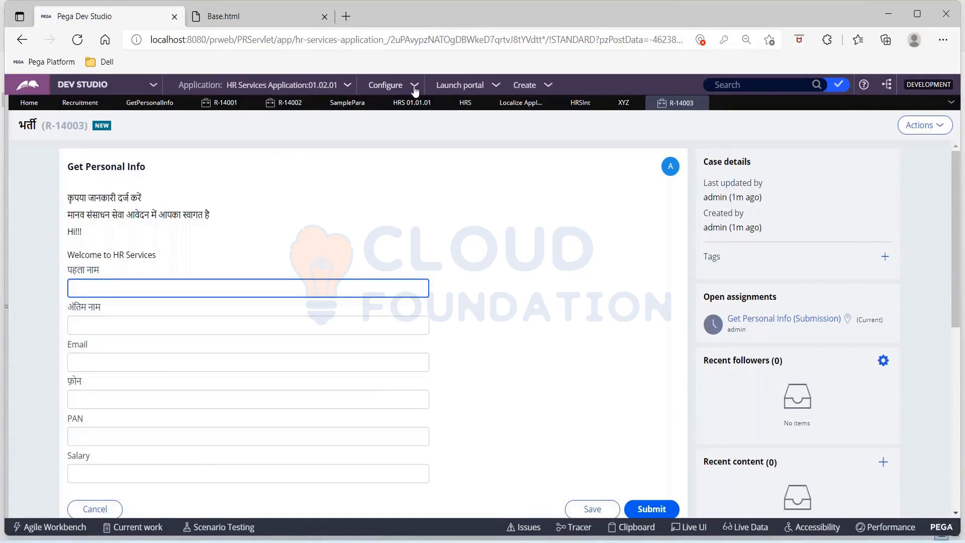
pyautogui.click(546, 89)
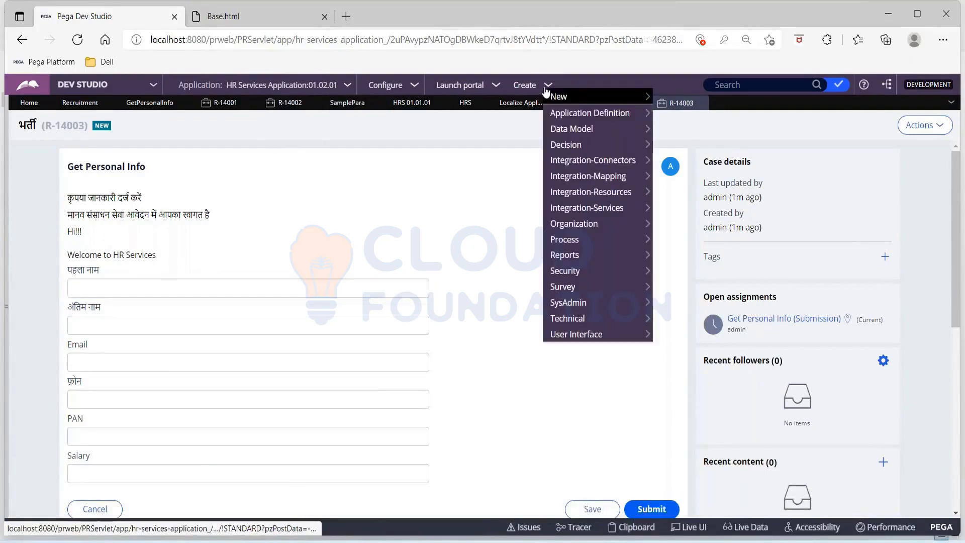
# Open the application explorer and display its options menu.
pyautogui.click(7, 311)
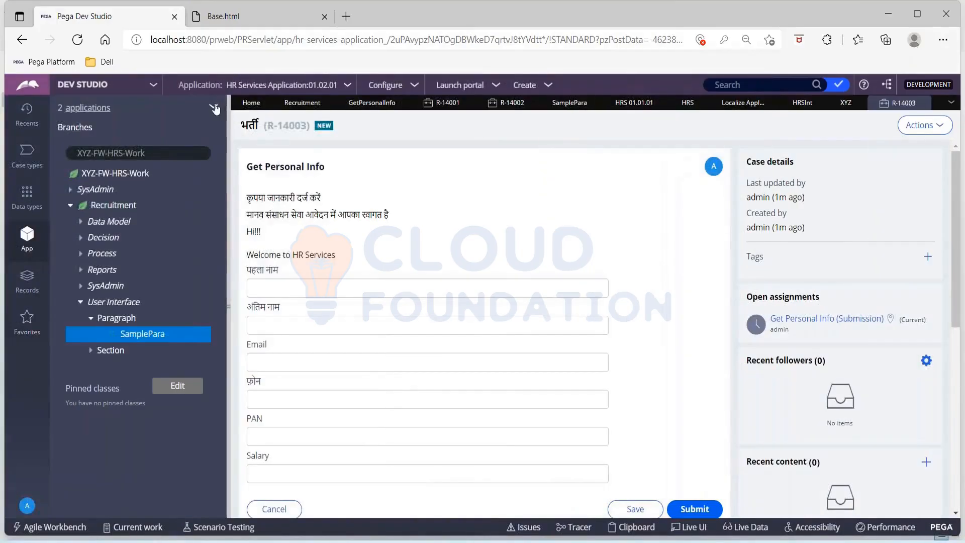
pyautogui.click(215, 108)
pyautogui.moveTo(222, 146)
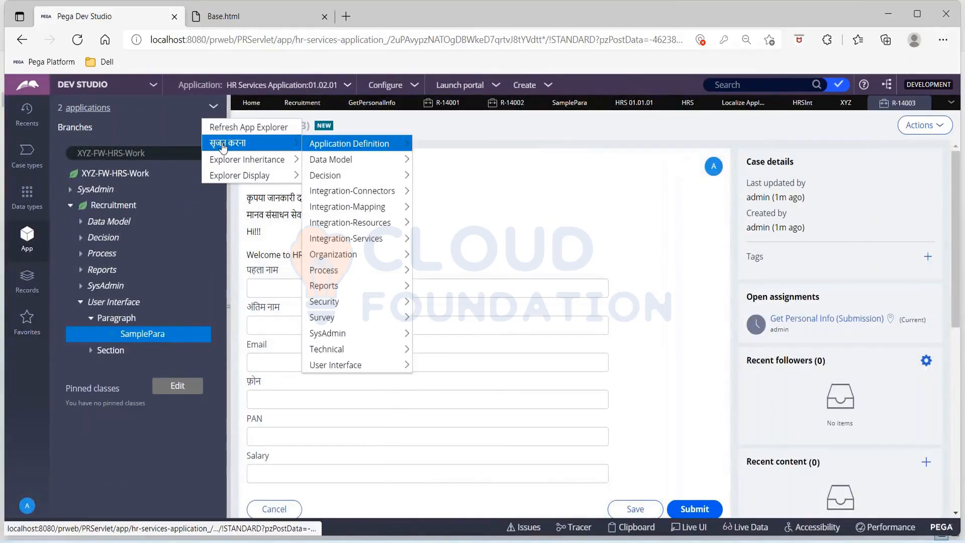